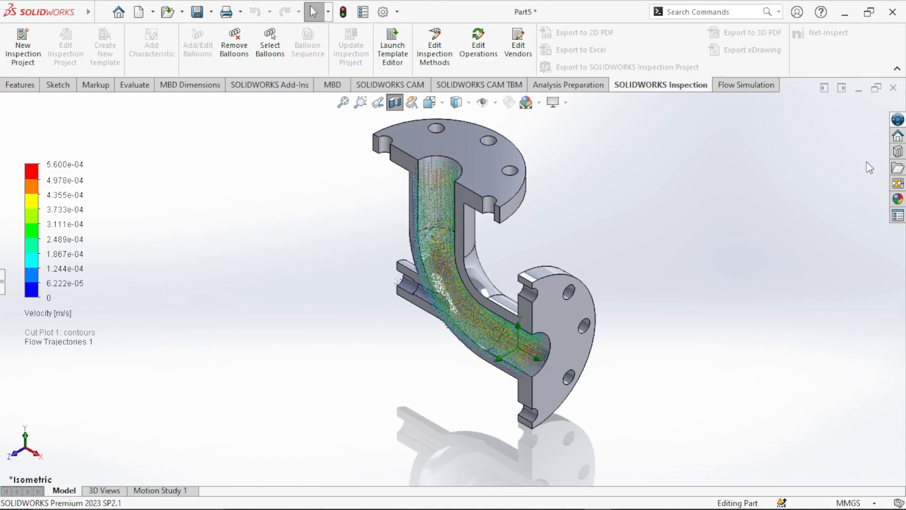
Step: Close the open elbow part without saving it and create a new Part document
left_click(893, 88)
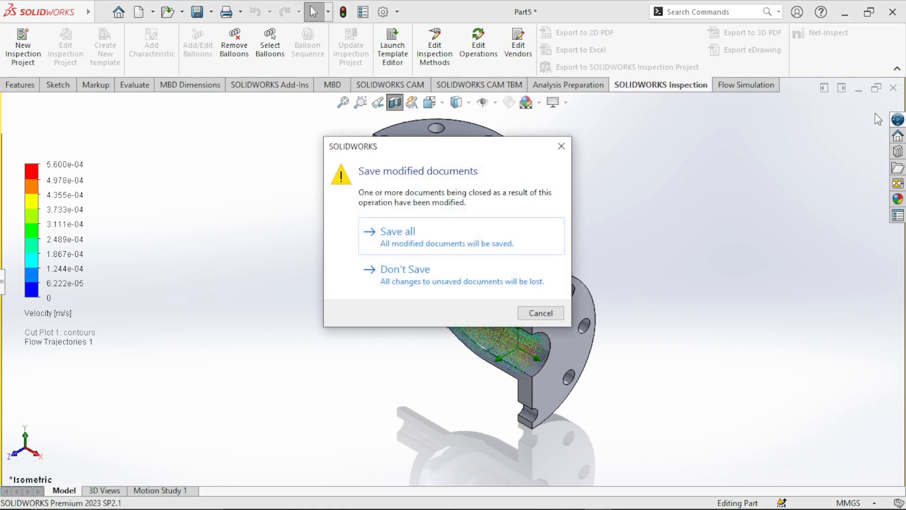
left_click(496, 273)
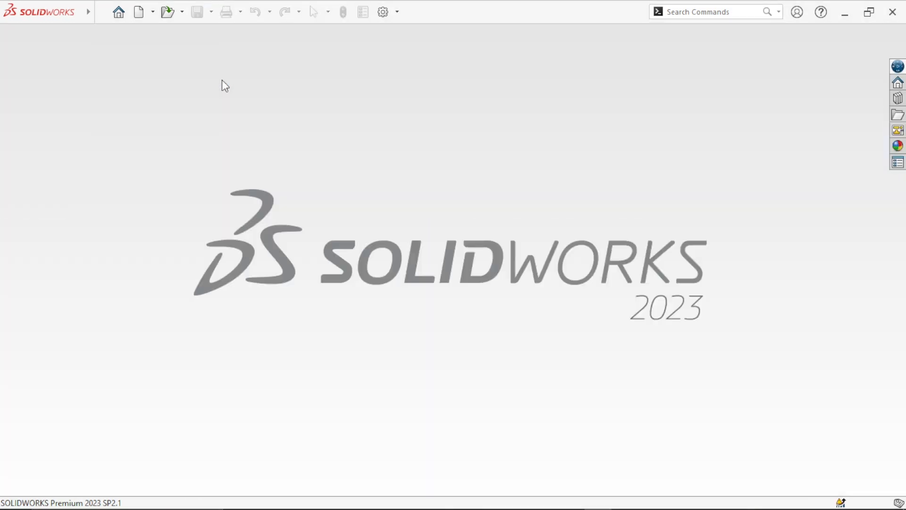
left_click(138, 15)
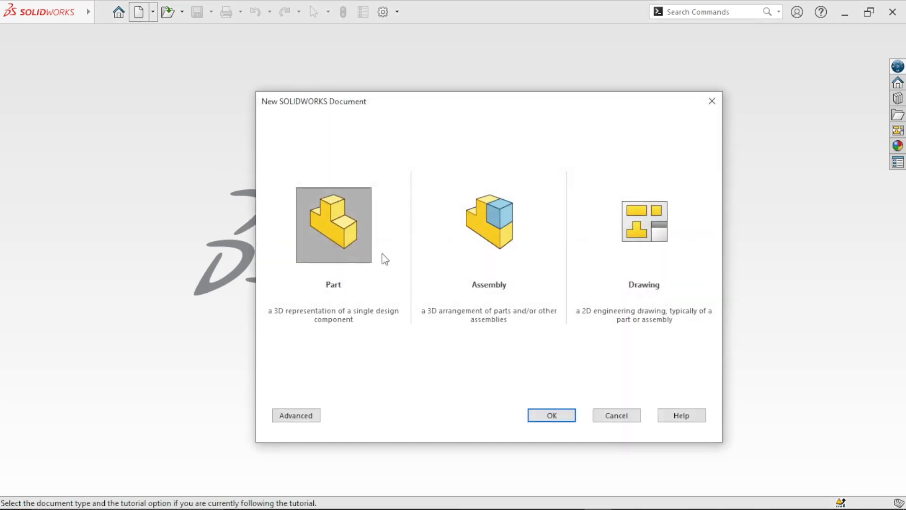
left_click(559, 415)
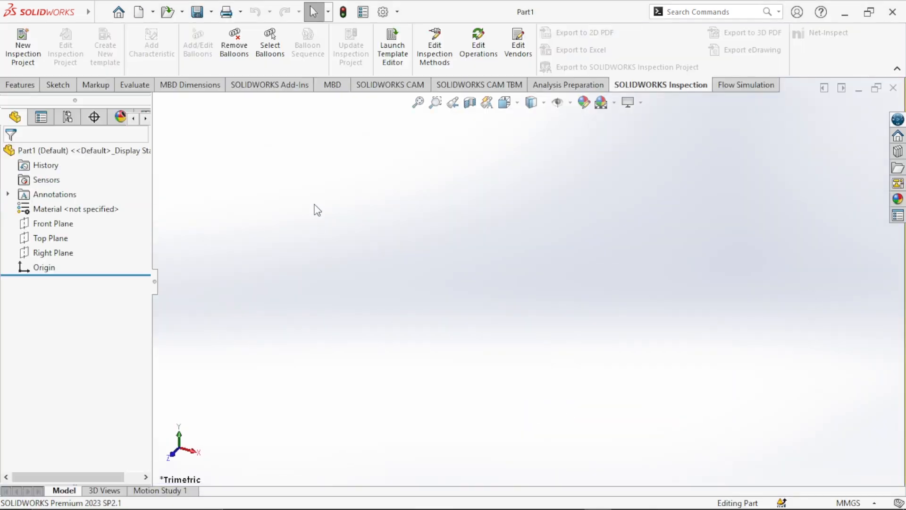
Step: Place the part window beside the reference drawing and start a sketch on the Right Plane
mouse_move(607, 7)
left_mouse_down()
mouse_move(589, 38)
mouse_move(1, 151)
left_mouse_up()
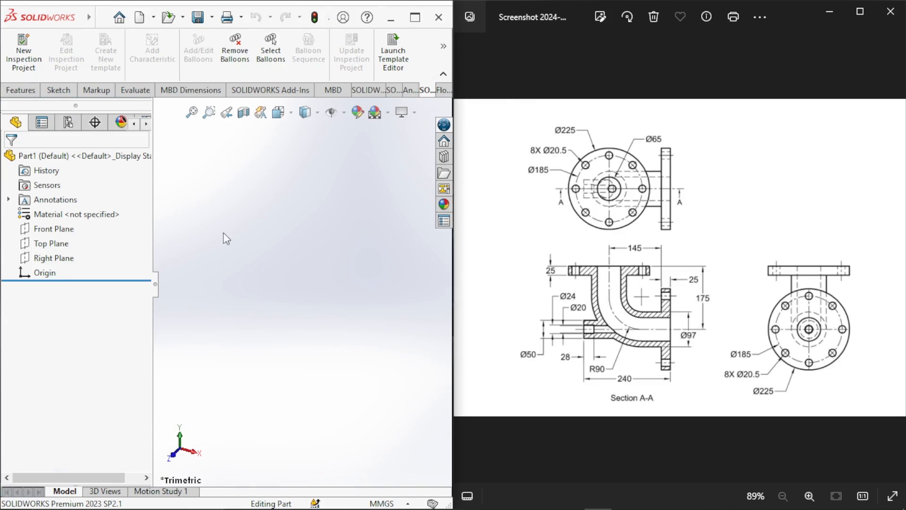
left_click(26, 90)
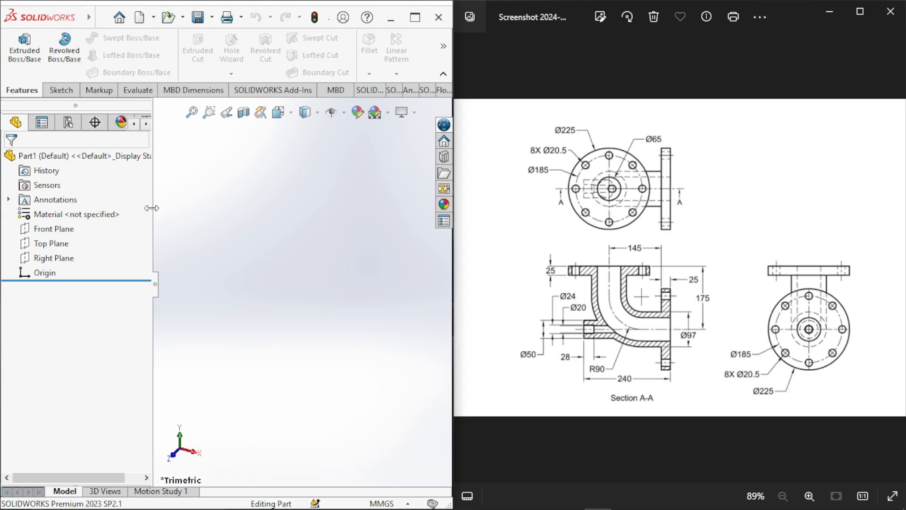
left_click(66, 91)
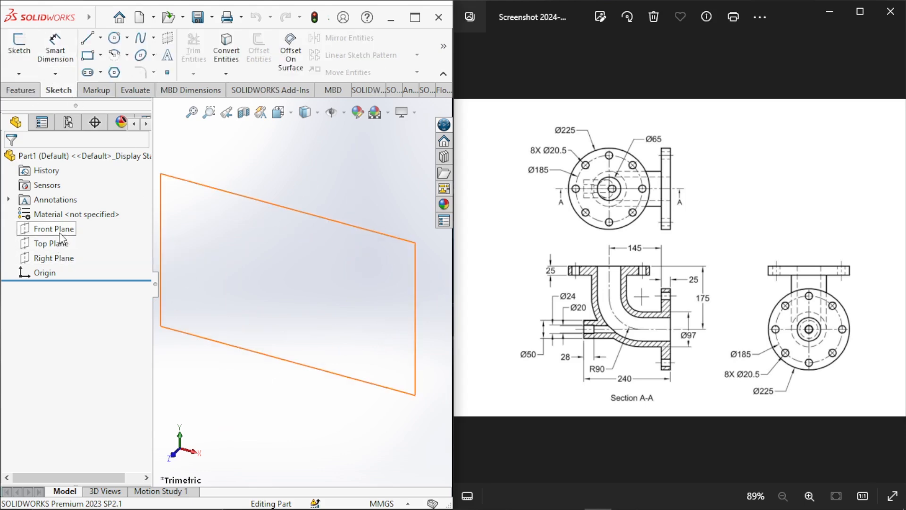
left_click(53, 258)
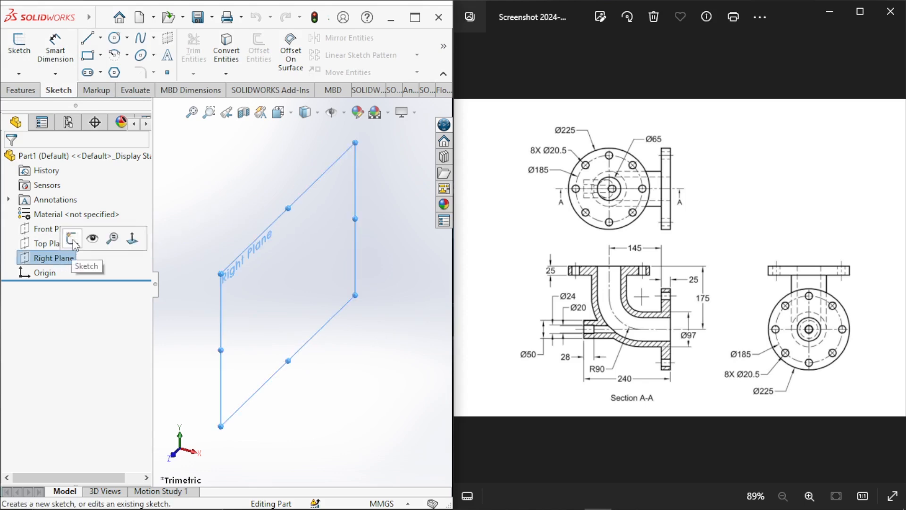
left_click(72, 240)
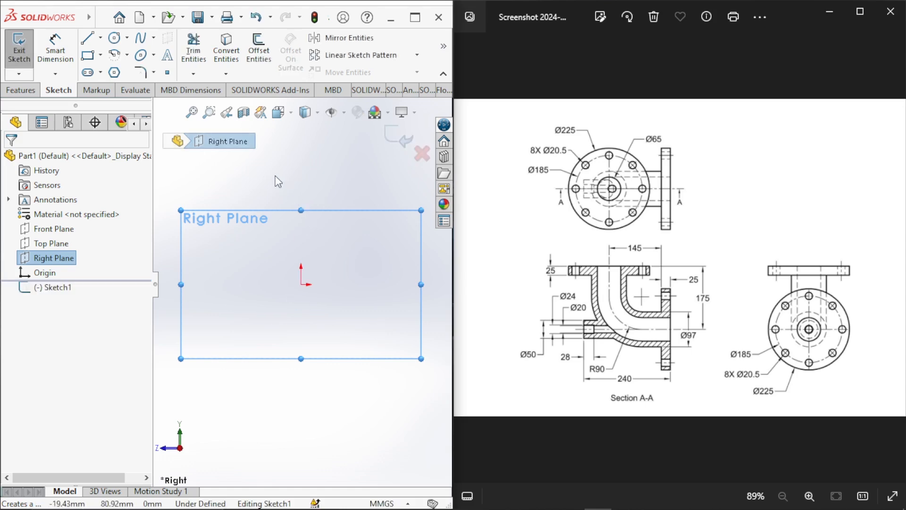
Step: Sketch a circle about 80 mm in diameter centred on the origin and widen the modelling window beside the reference drawing
right_click_drag(301, 187, 388, 196)
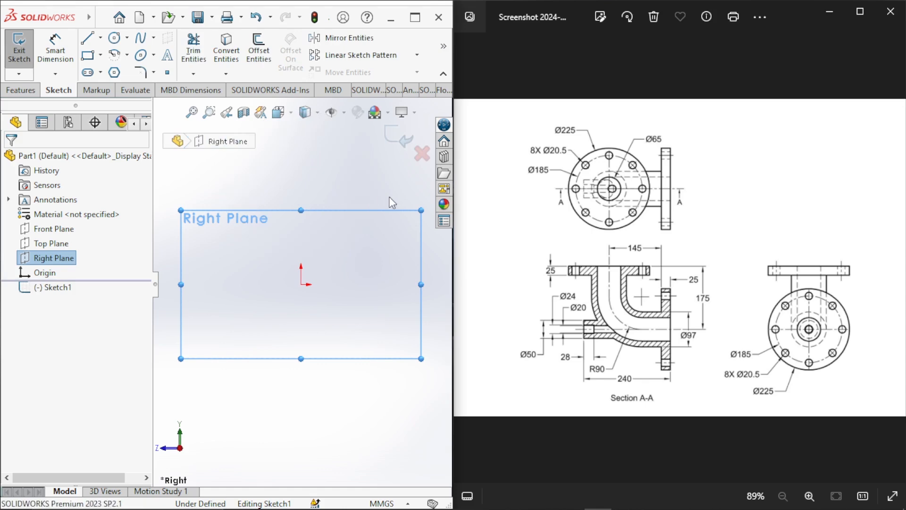
left_click(301, 284)
left_click(286, 338)
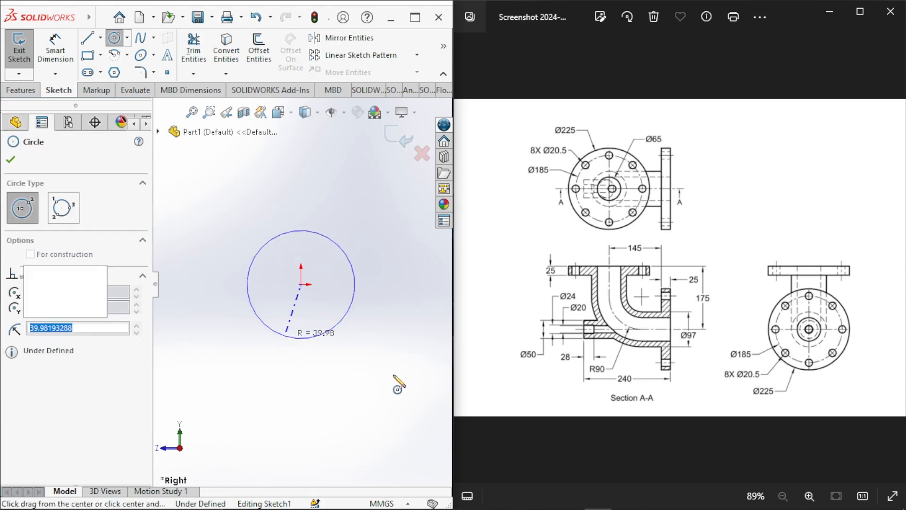
left_click_drag(455, 318, 540, 322)
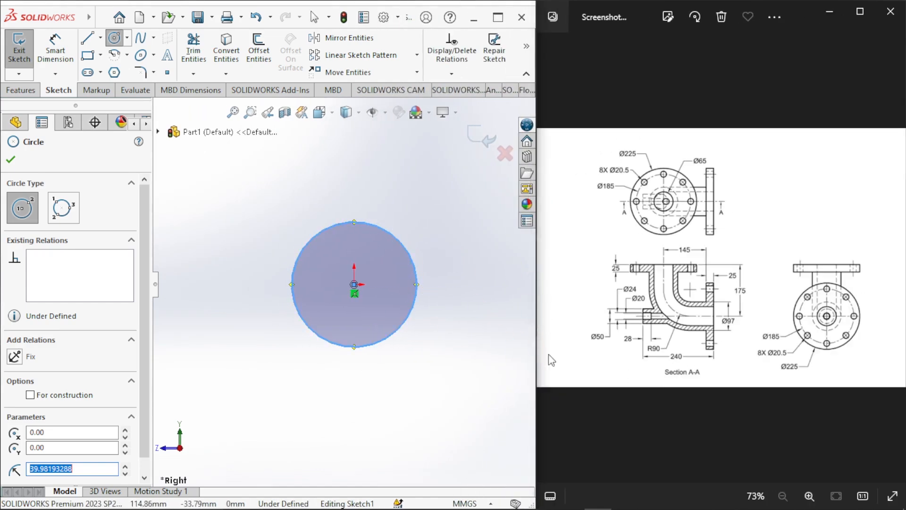
Step: Dimension the circle's diameter as 97 mm, following the pipe's outer diameter in the reference drawing
right_click_drag(475, 329, 449, 212)
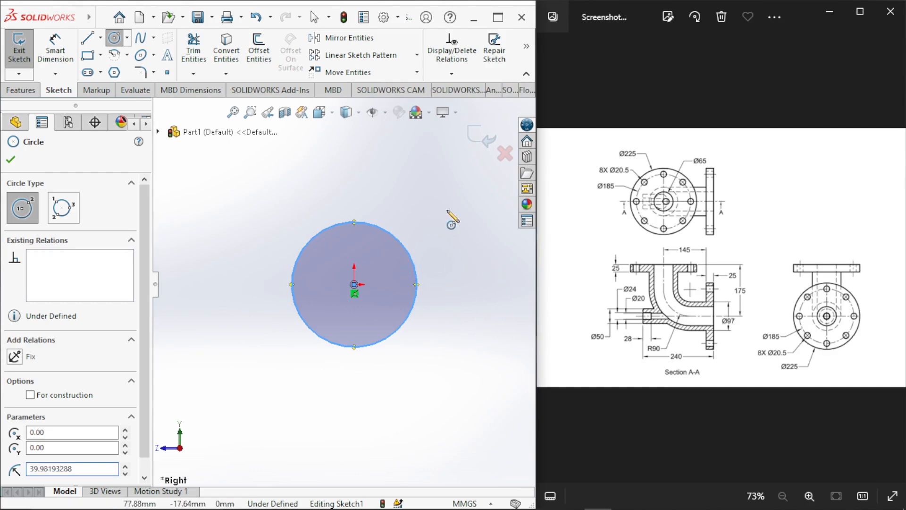
left_click(421, 282)
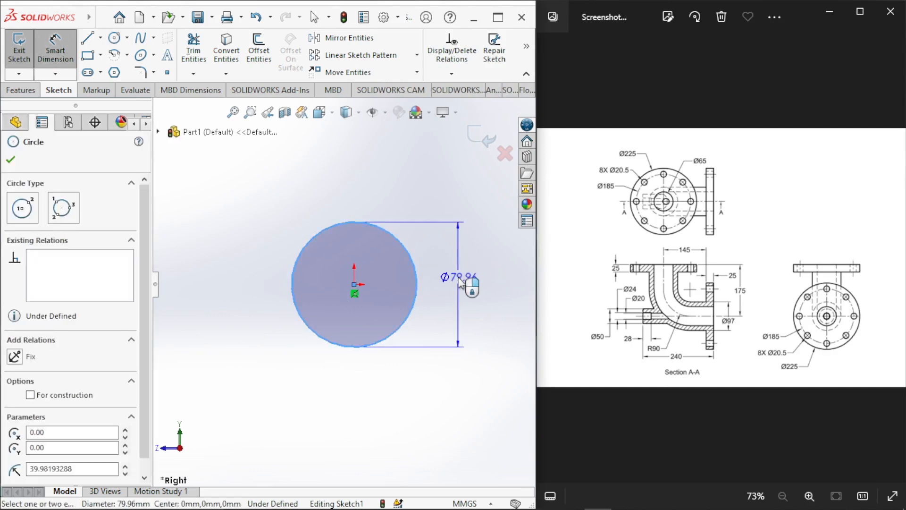
left_click(470, 285)
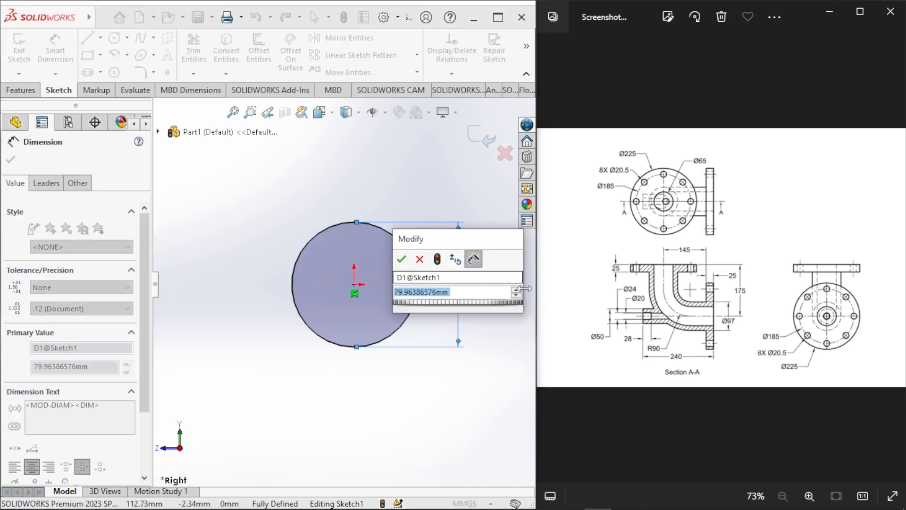
scroll(691, 317, "up", 2)
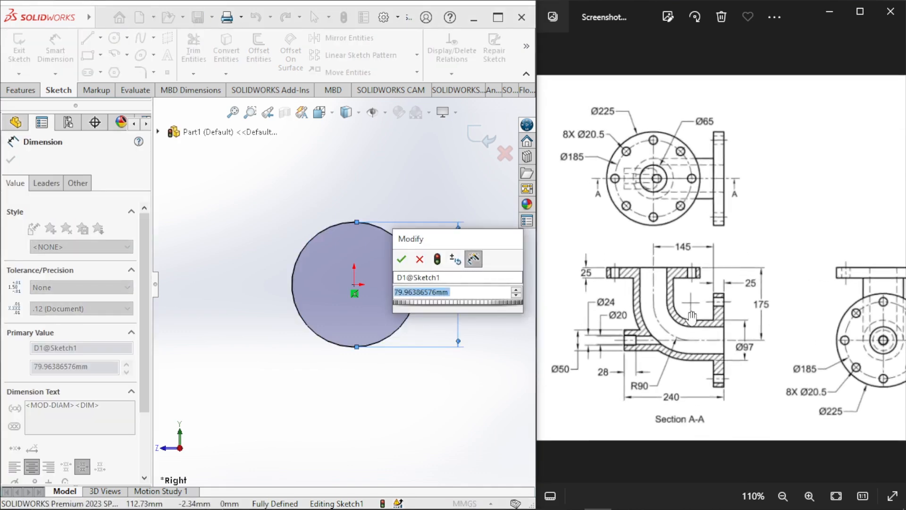
scroll(680, 359, "up", 1)
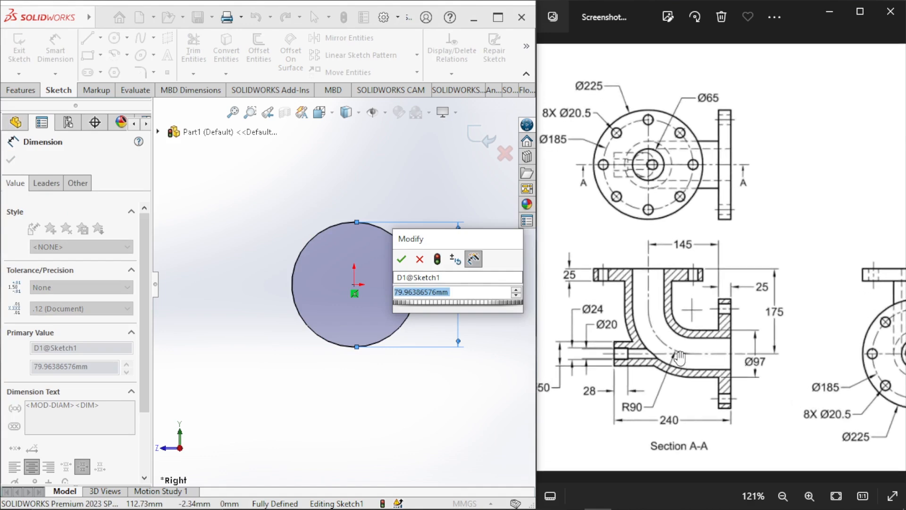
left_click_drag(668, 334, 689, 302)
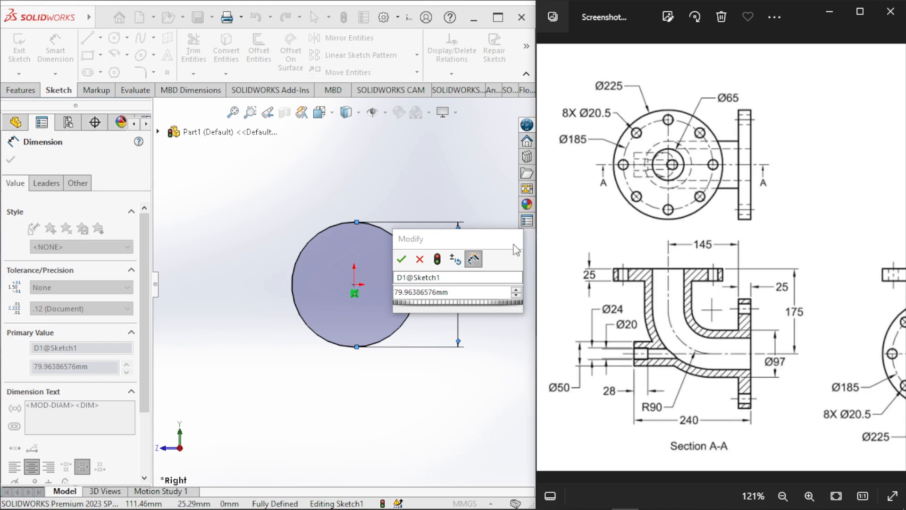
left_click(454, 292)
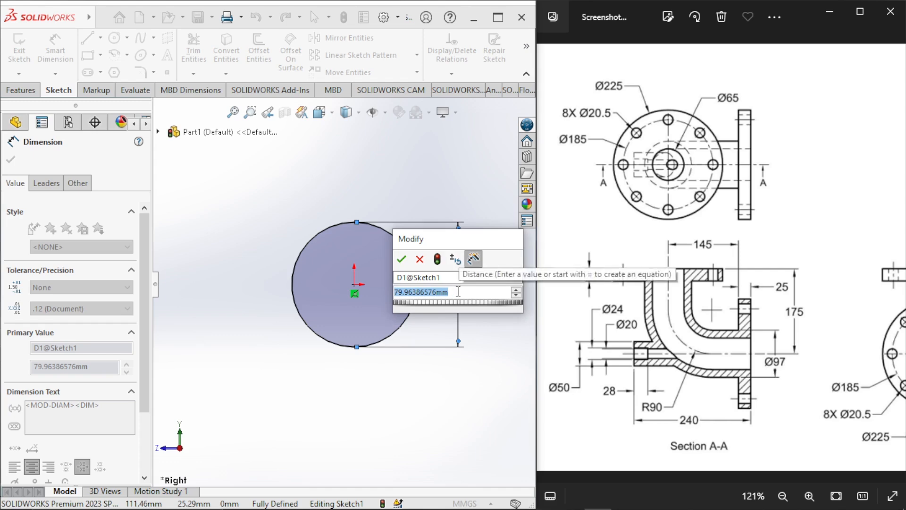
type("97")
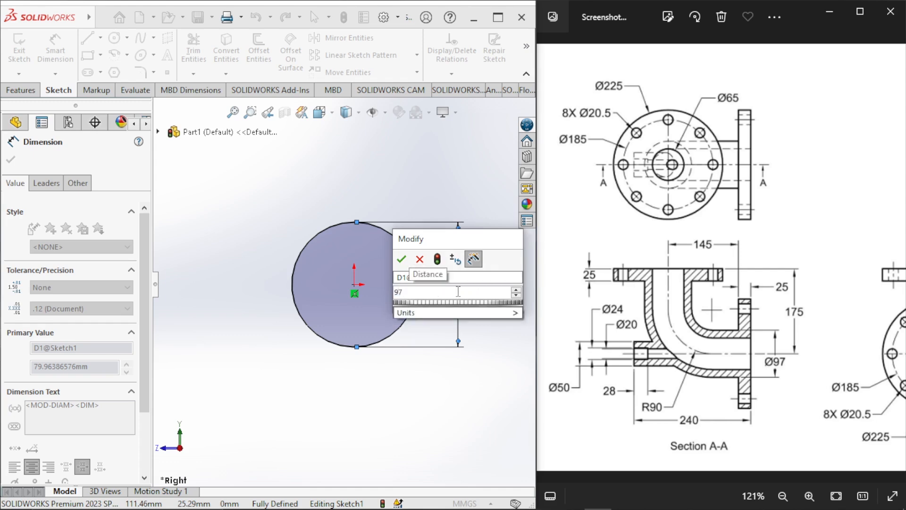
key("Return")
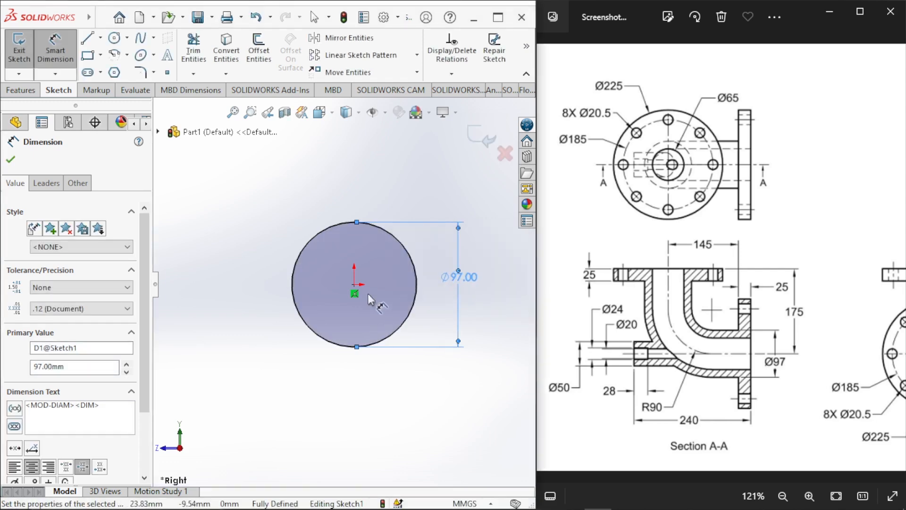
key("Escape")
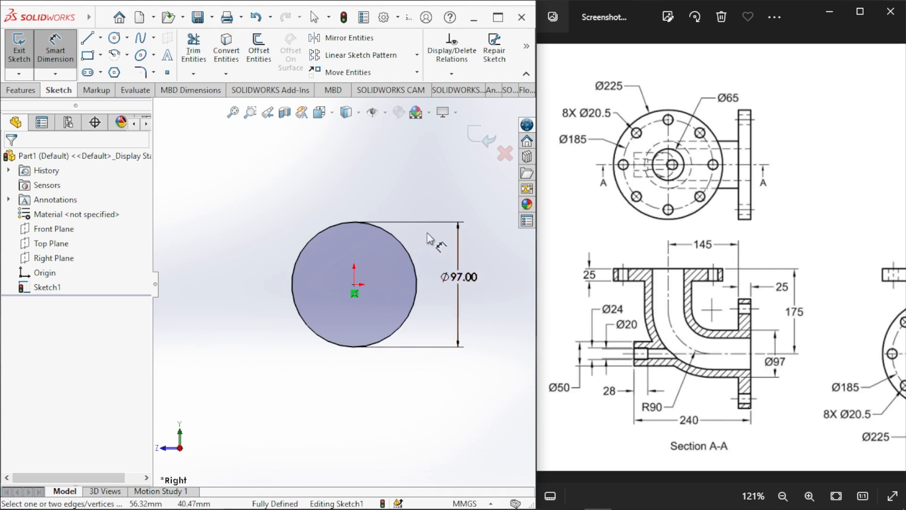
Step: Finish the circle sketch and start a new sketch on the Front Plane
left_click(15, 55)
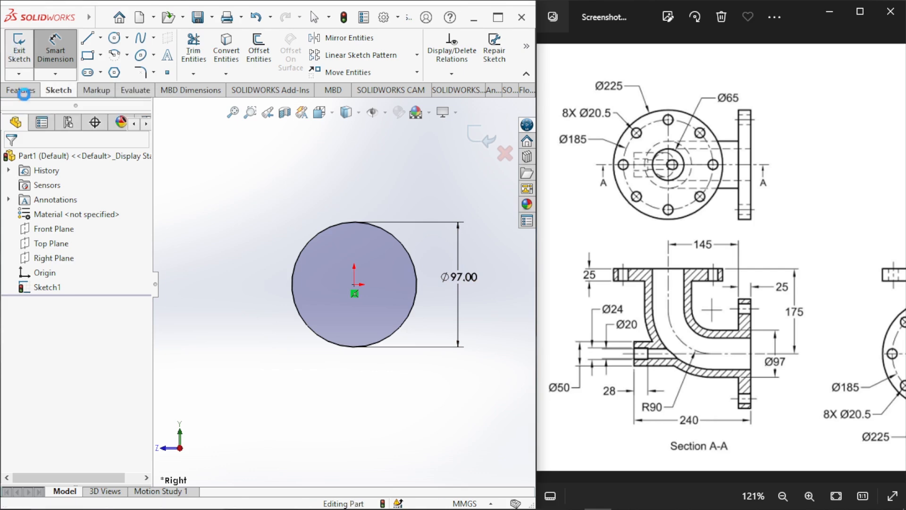
left_click(203, 249)
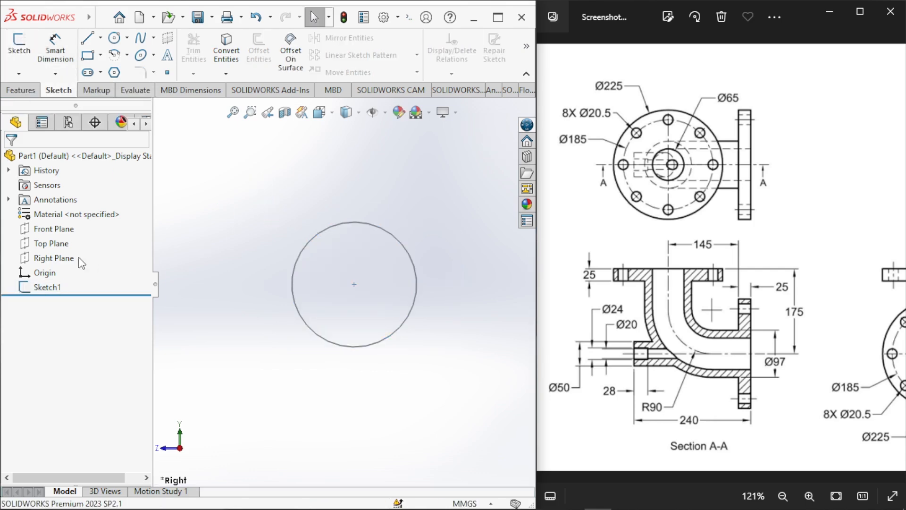
left_click(60, 230)
left_click(73, 220)
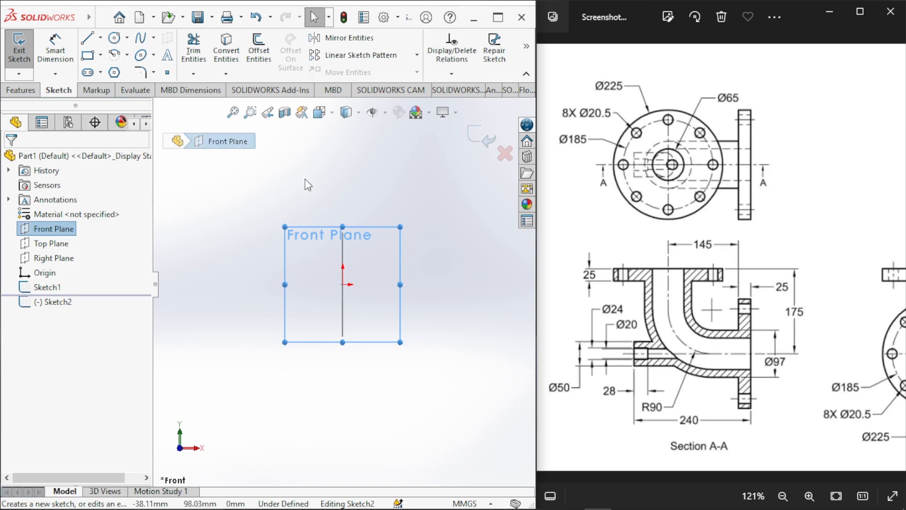
left_click(223, 194)
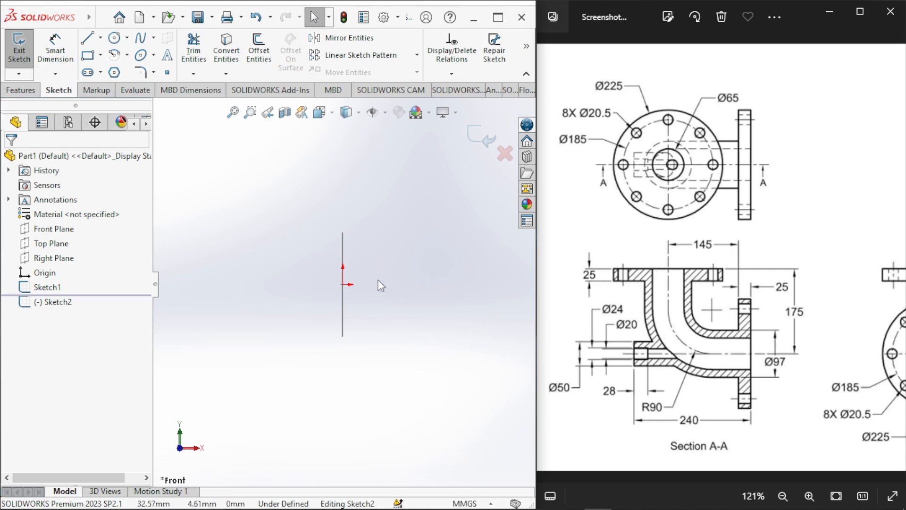
Step: Sketch a horizontal line about 81 mm long leftward from the origin and a vertical line upward from its left end
left_click(88, 39)
left_click(343, 284)
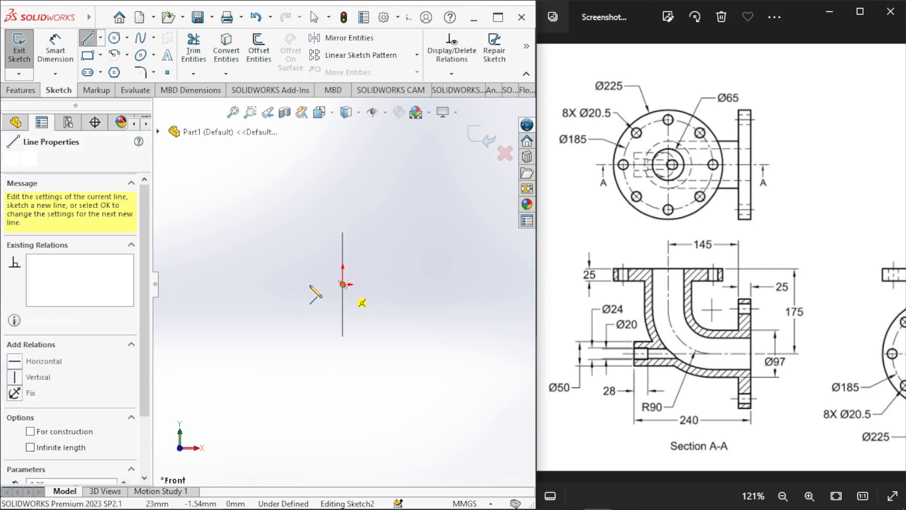
left_click(255, 284)
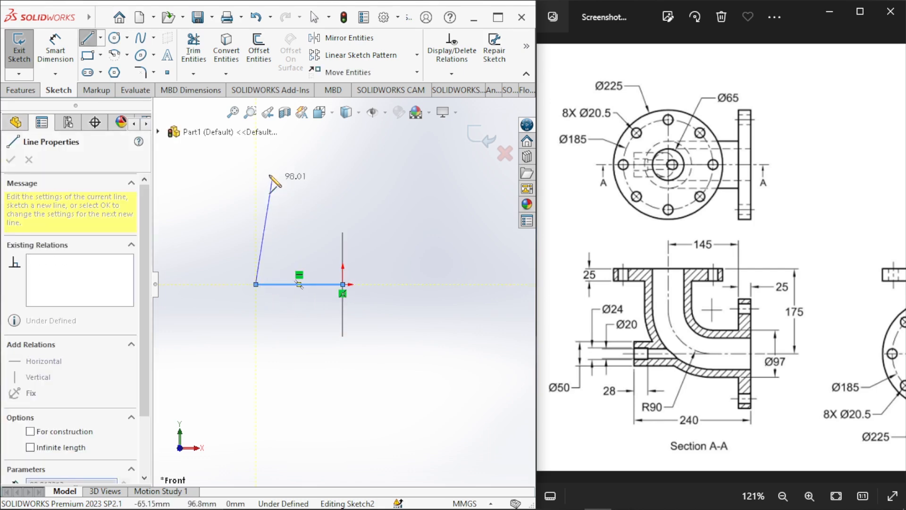
left_click(256, 167)
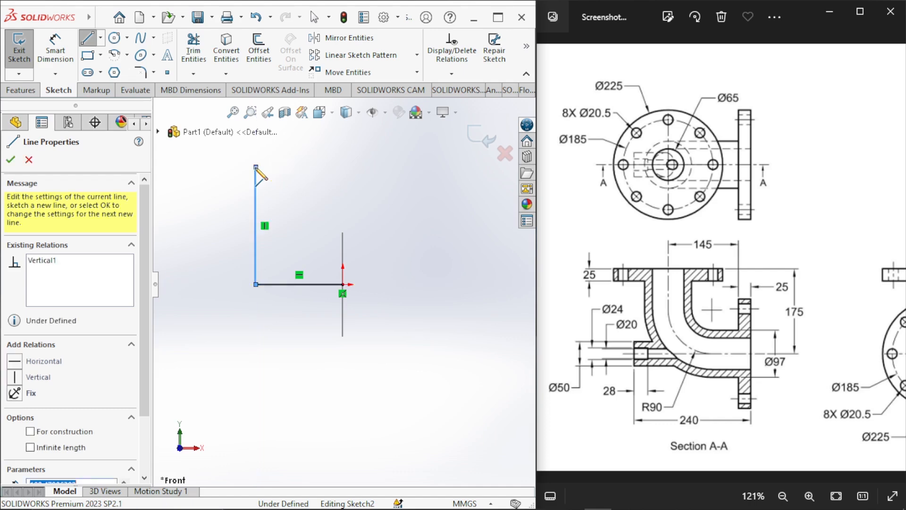
right_click(255, 168)
left_click(264, 177)
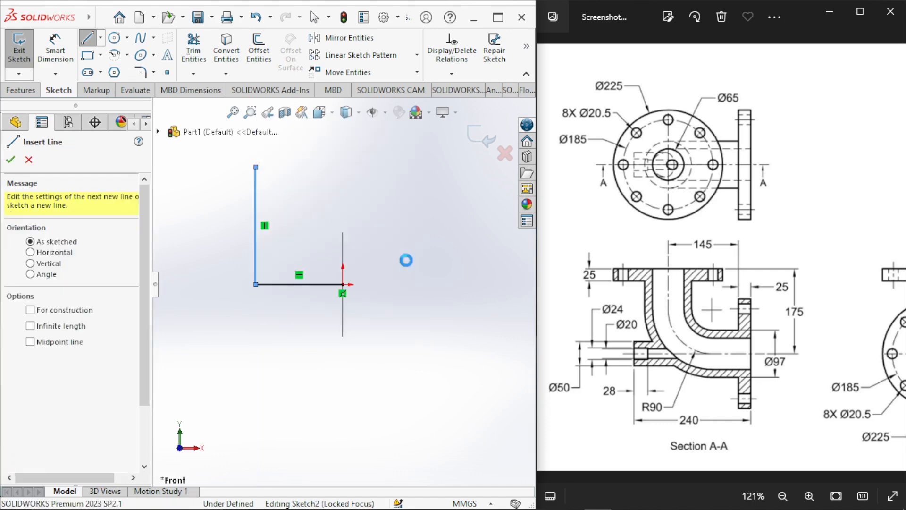
Step: Dimension the horizontal line's length as 145 mm
right_click_drag(433, 319, 443, 235)
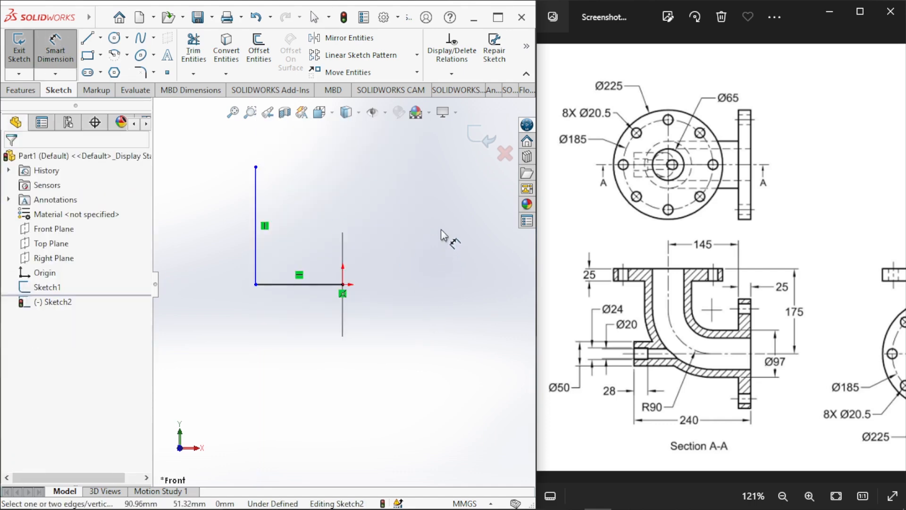
left_click(309, 284)
left_click(283, 336)
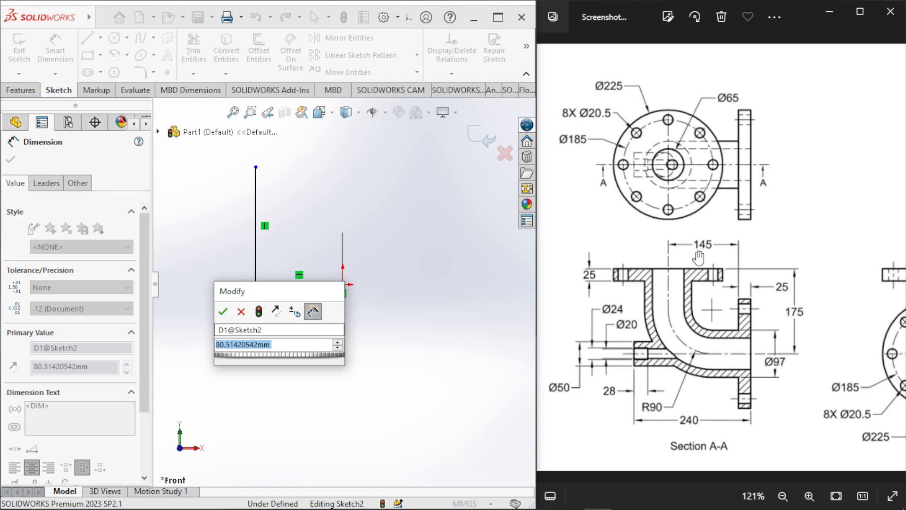
left_click(305, 343)
double_click(304, 344)
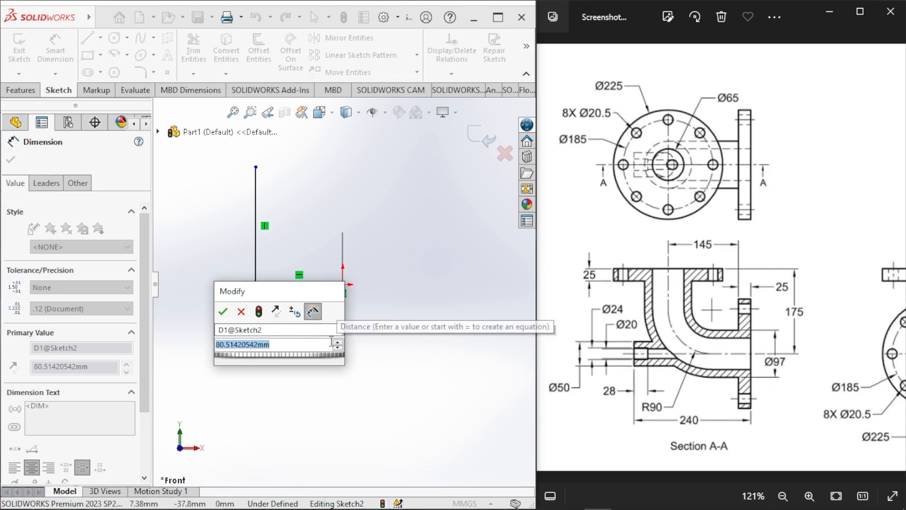
type("145")
key("Return")
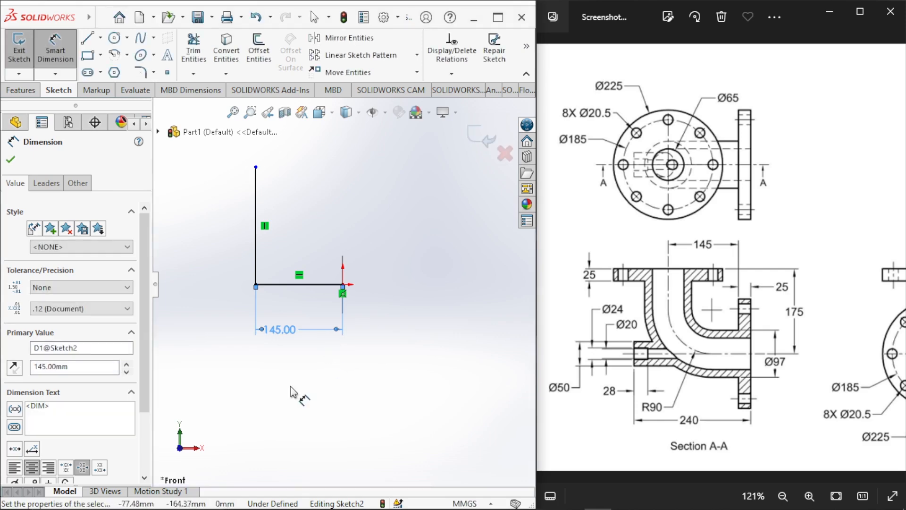
Step: Dimension the vertical line's length as 175 mm
left_click(255, 259)
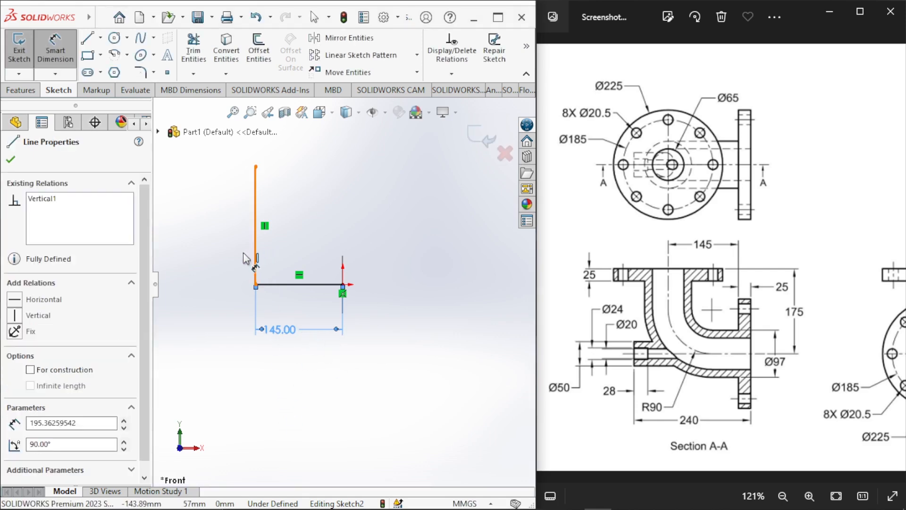
left_click(239, 259)
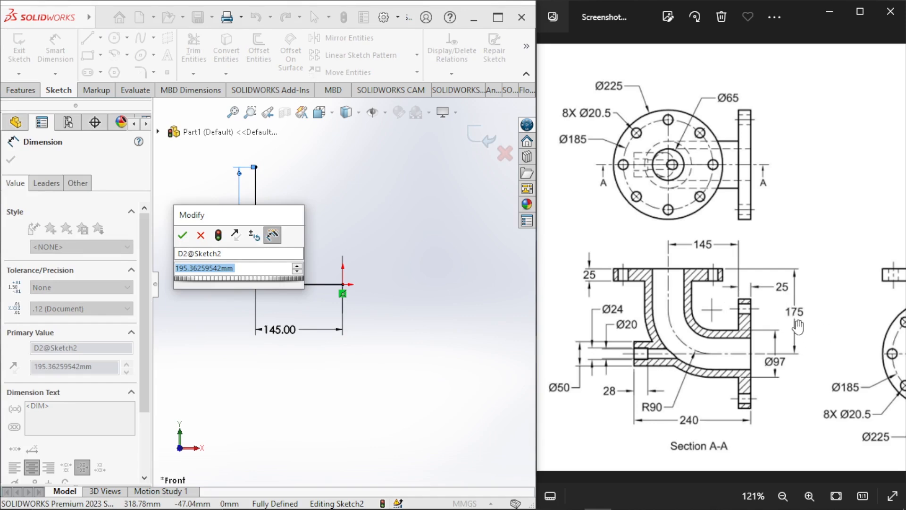
type("175")
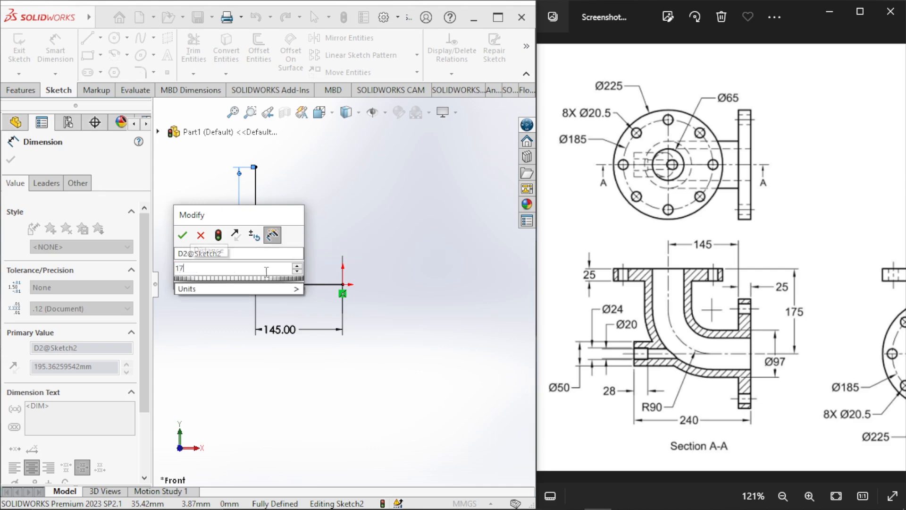
key("Return")
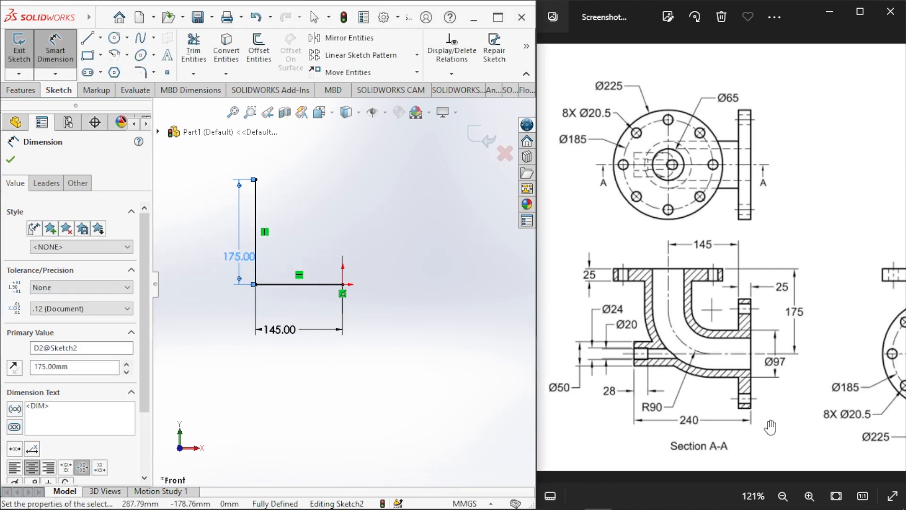
Step: Round the corner between the two path lines with a 90 mm sketch fillet and finish the path sketch
left_click(140, 73)
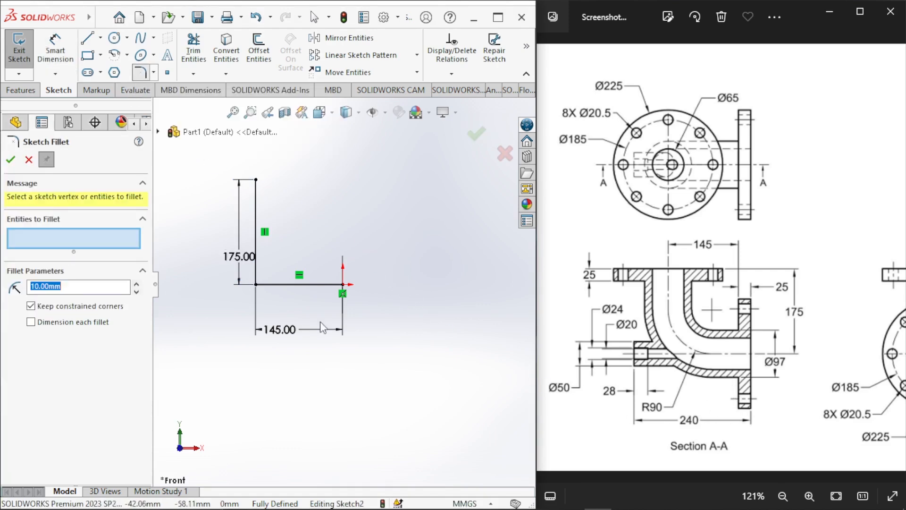
left_click(256, 284)
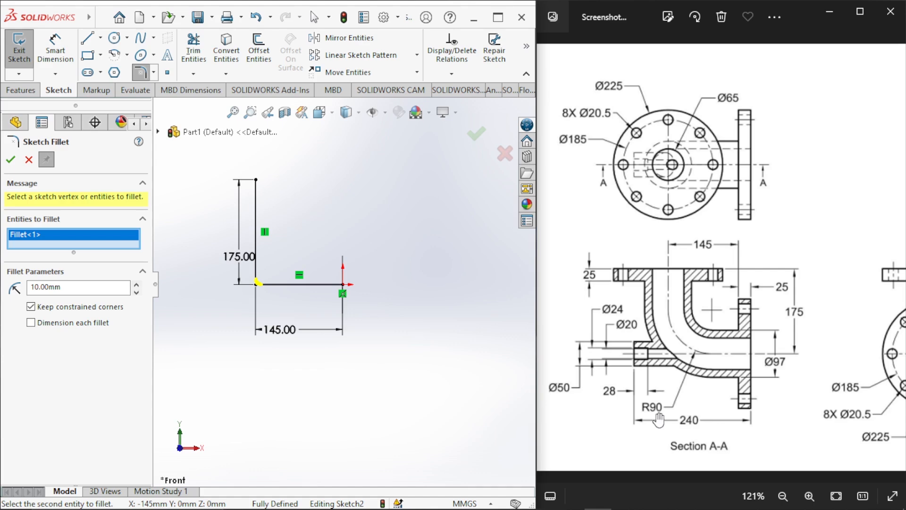
left_click(105, 289)
type("90")
key("Return")
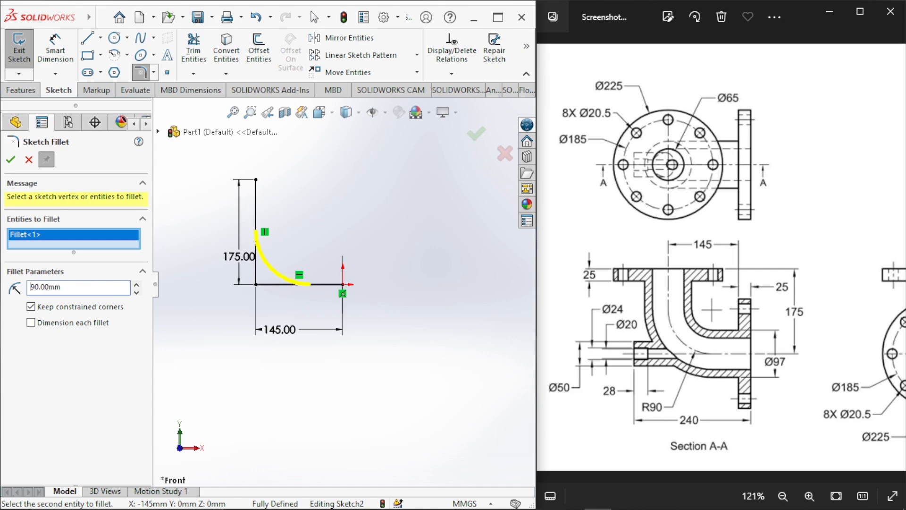
left_click(10, 159)
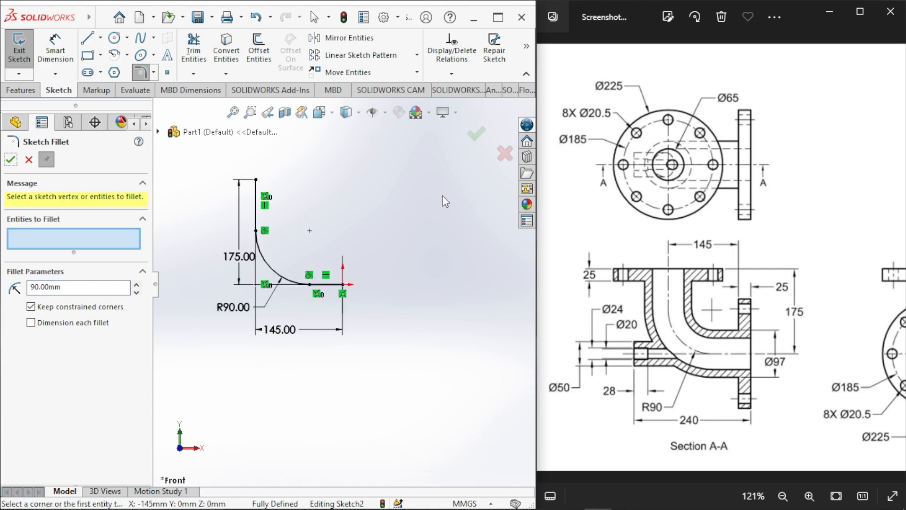
left_click(12, 52)
left_click(347, 209)
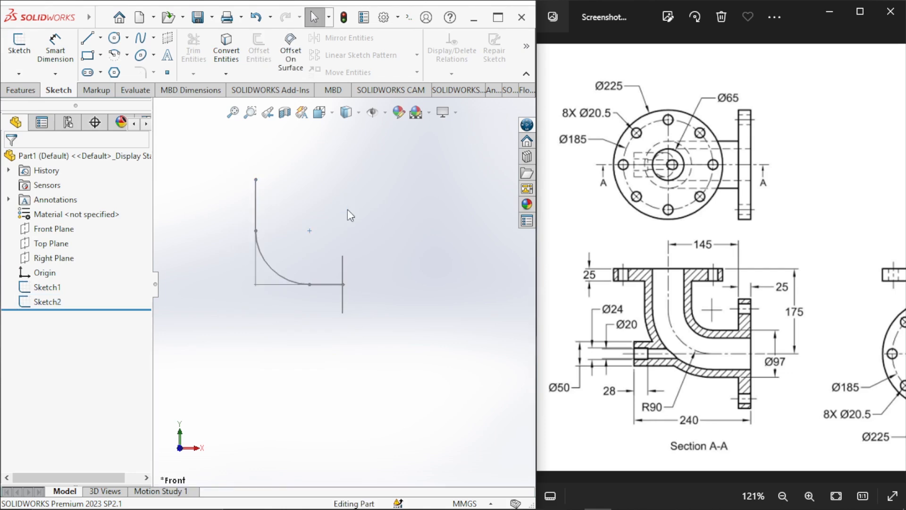
Step: Create a swept boss using the 97 mm circle as the profile and the filleted L-shaped sketch as the path
left_click(20, 90)
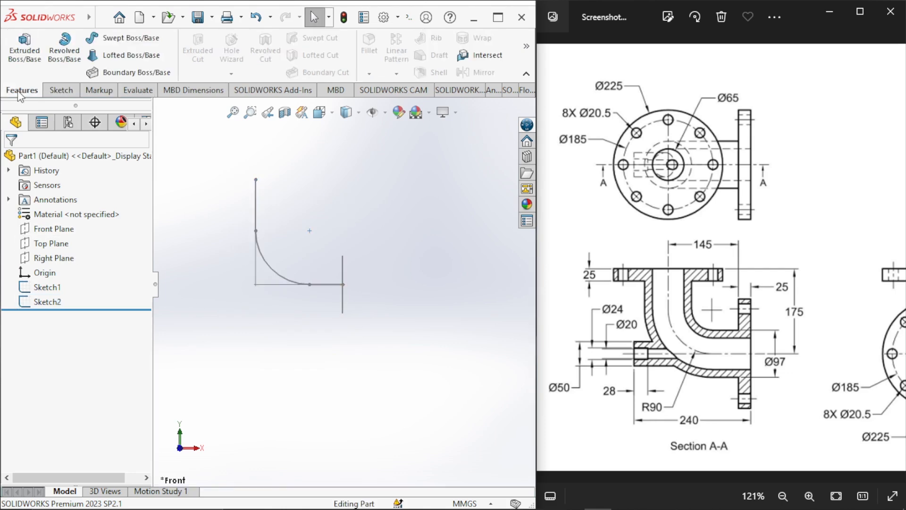
left_click(124, 41)
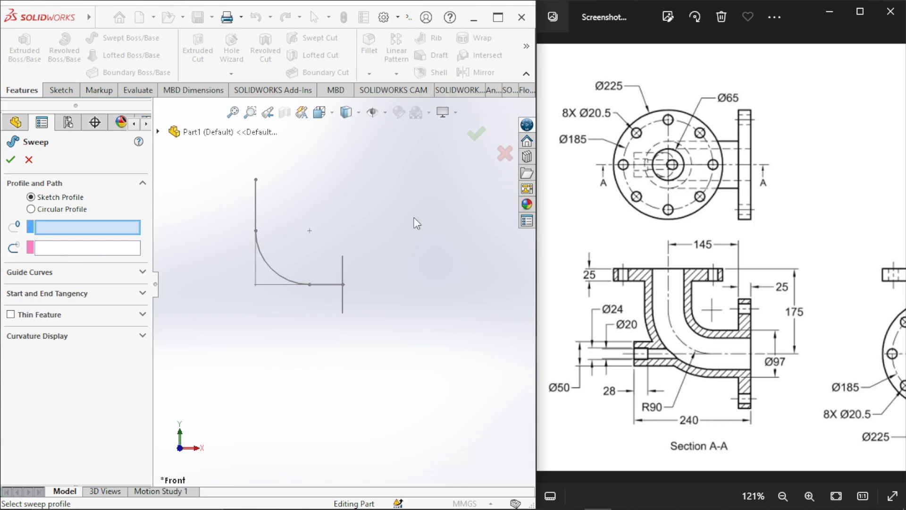
left_click(344, 267)
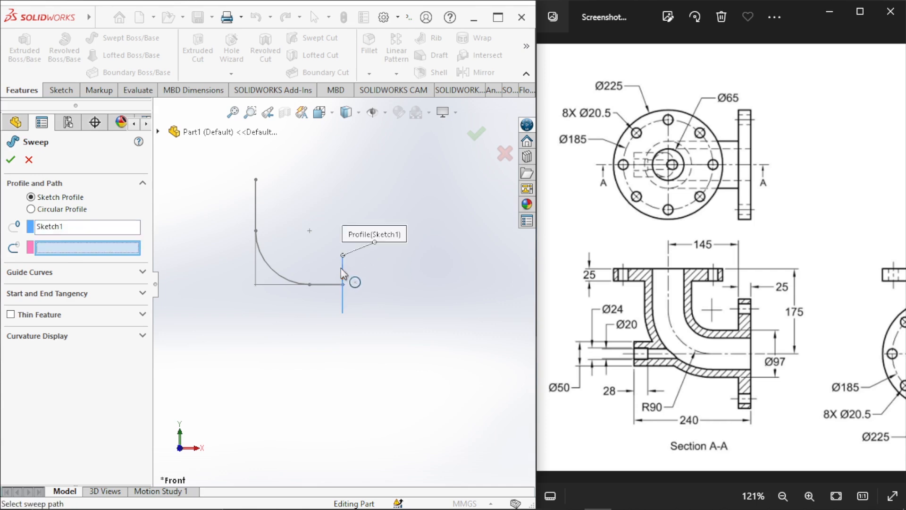
left_click(256, 201)
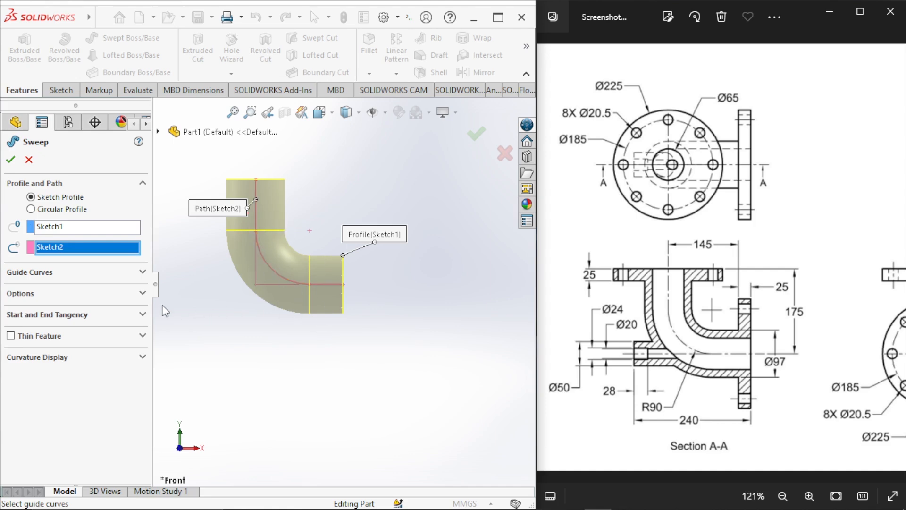
left_click(143, 294)
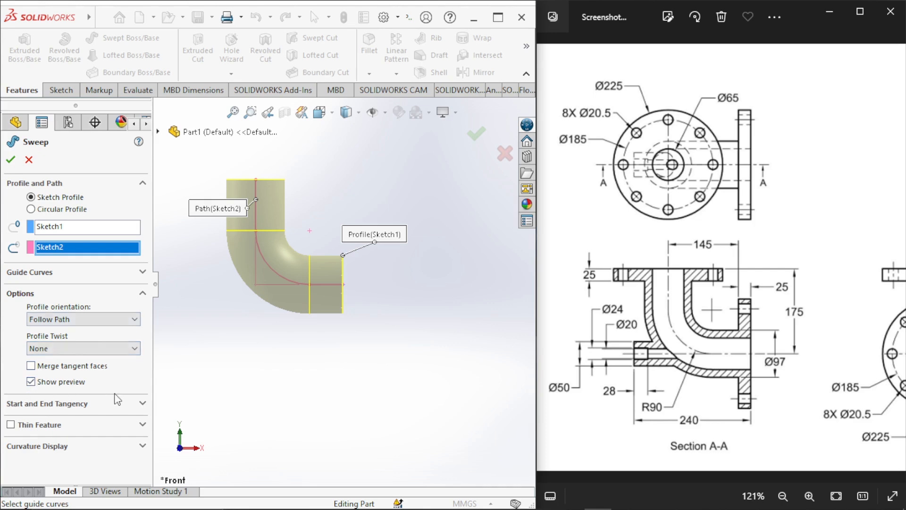
left_click(11, 159)
left_click(370, 191)
scroll(401, 289, "up", 1)
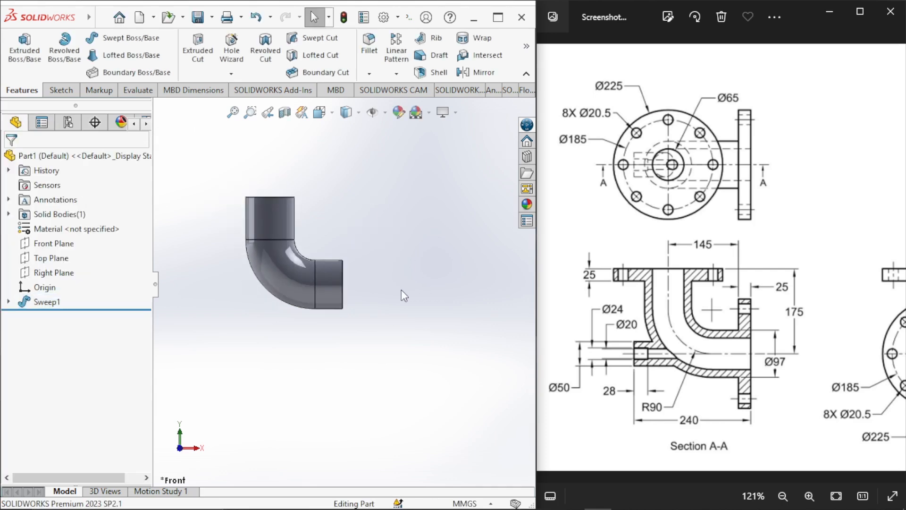
Step: Start a sketch on the end face of the pipe's horizontal leg and draw a circle about 46 mm in diameter centred on the origin
key("ctrl+7")
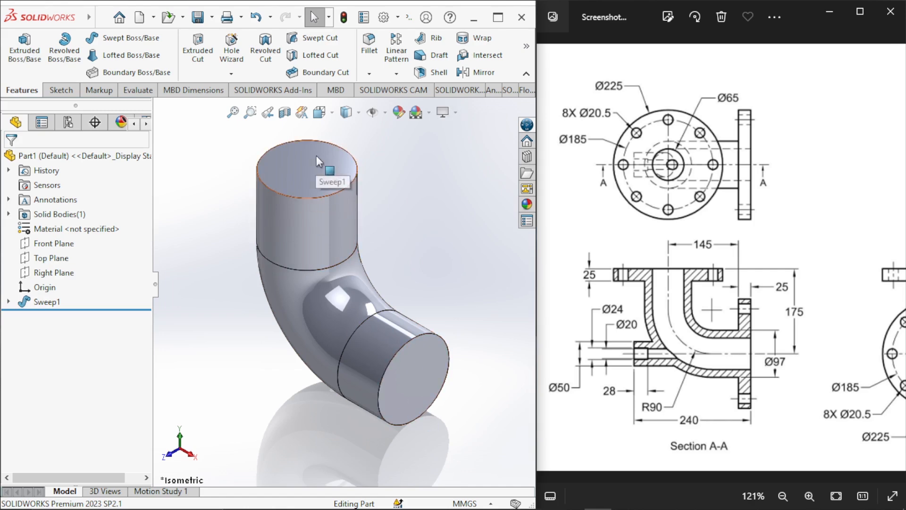
left_click(327, 47)
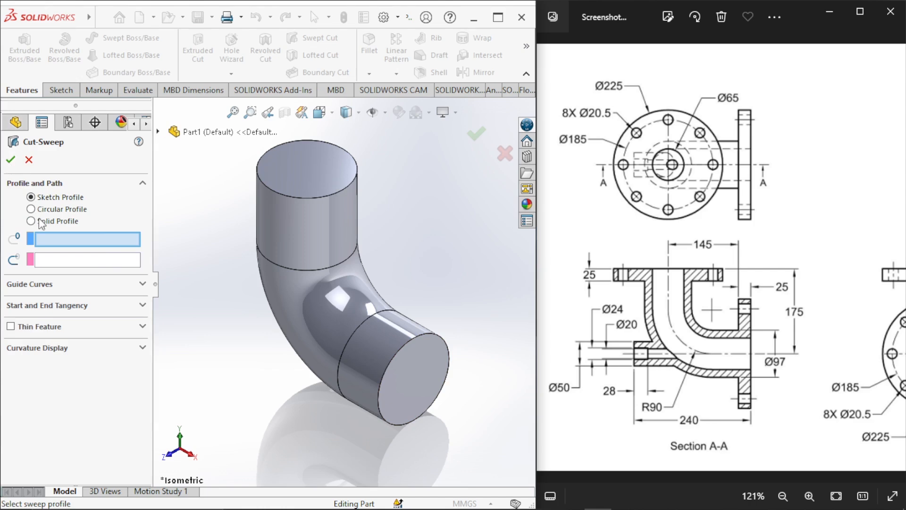
left_click(29, 160)
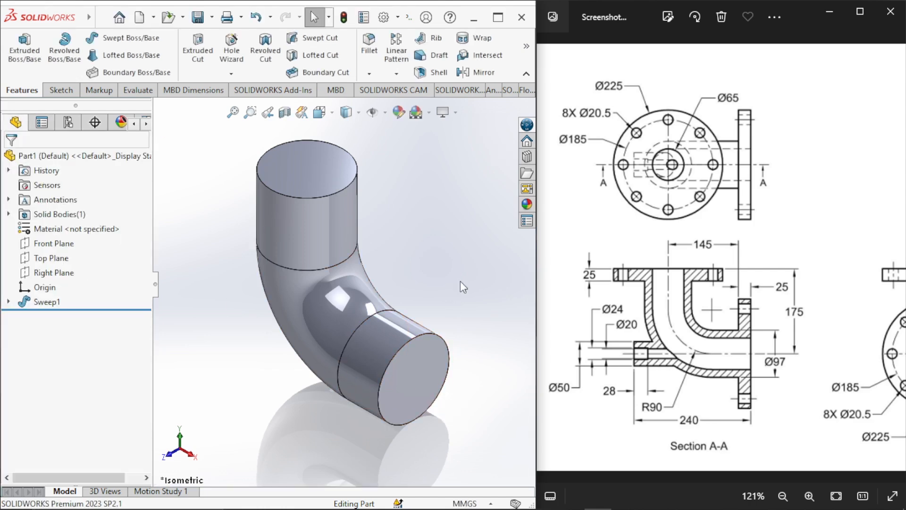
left_click(412, 386)
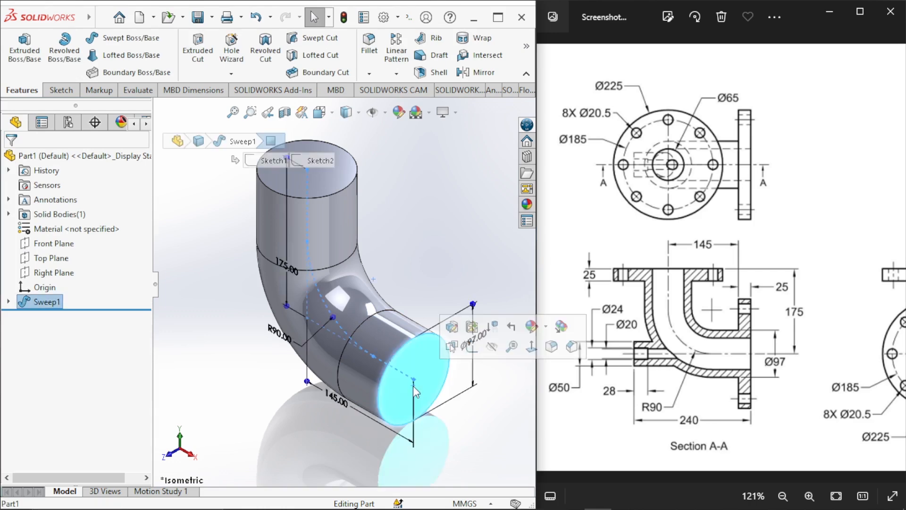
left_click(471, 347)
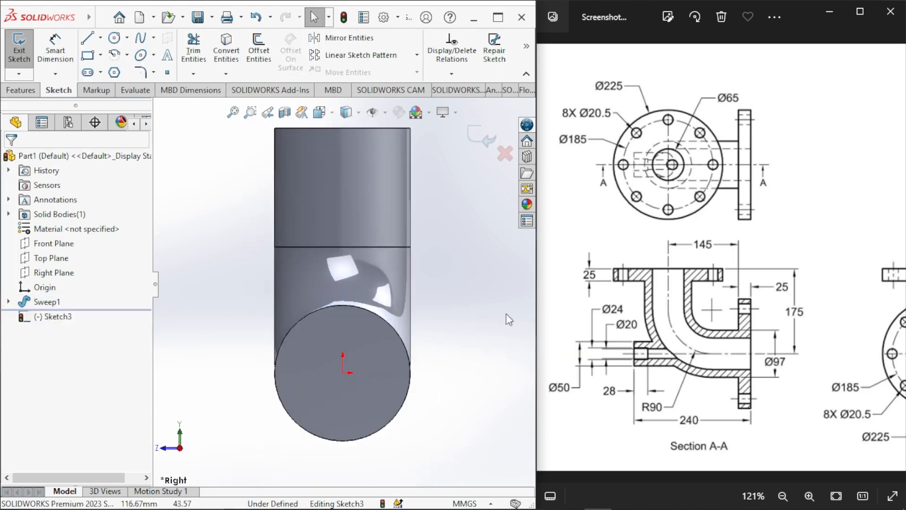
right_click_drag(197, 229, 248, 231)
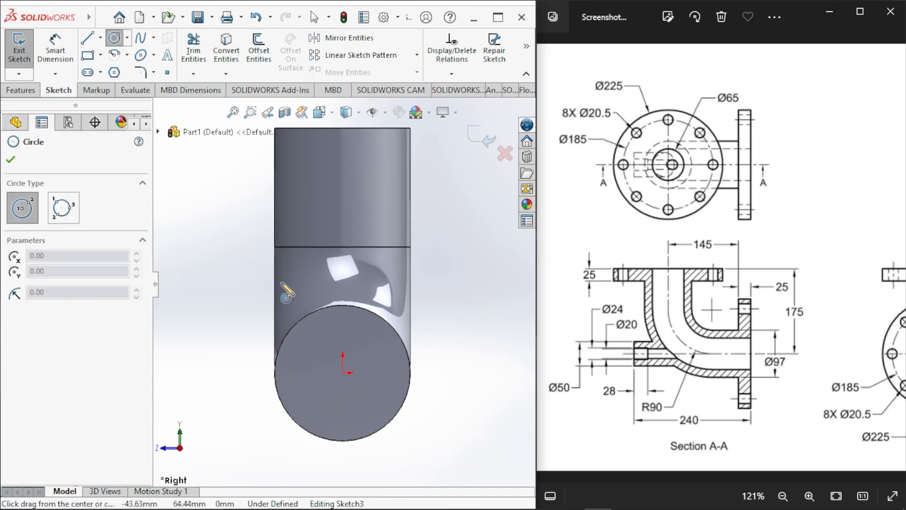
left_click(343, 373)
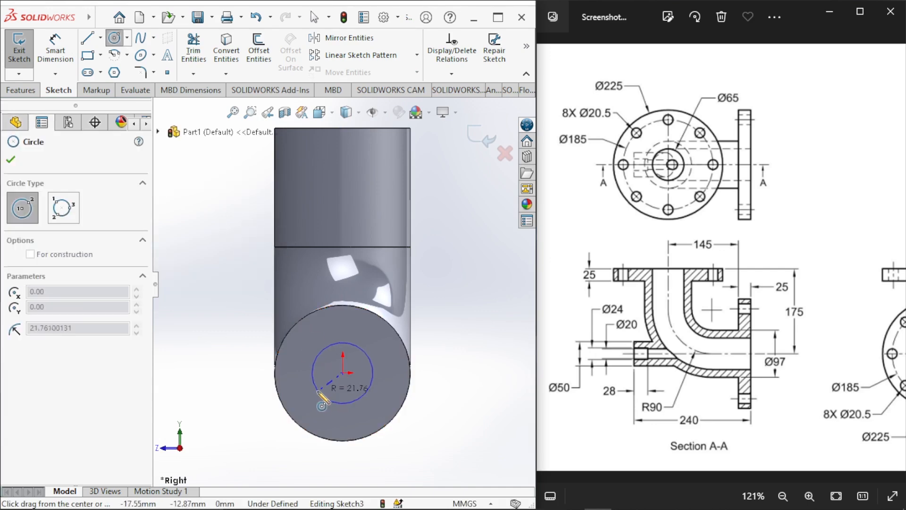
left_click(315, 388)
Step: Dimension the circle's diameter as 65 mm and finish the sketch
right_click_drag(451, 398, 448, 351)
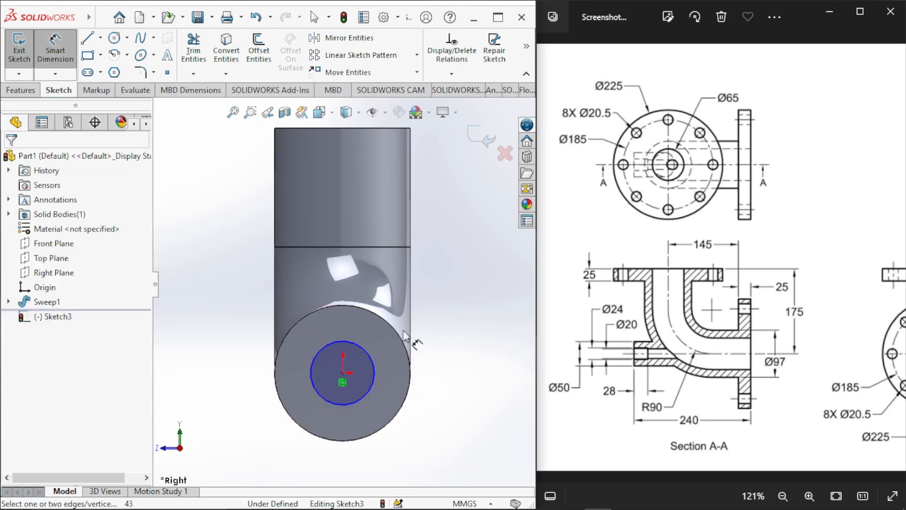
left_click(374, 363)
left_click(464, 355)
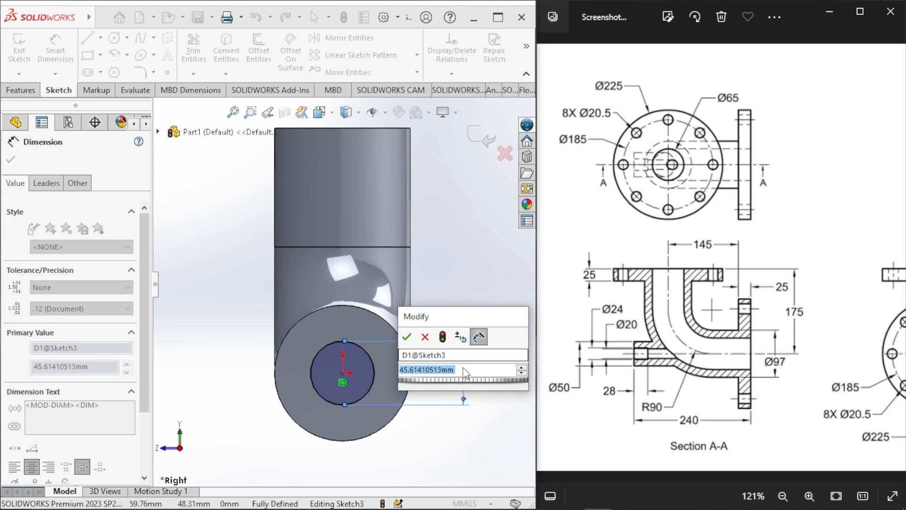
type("65")
key("Return")
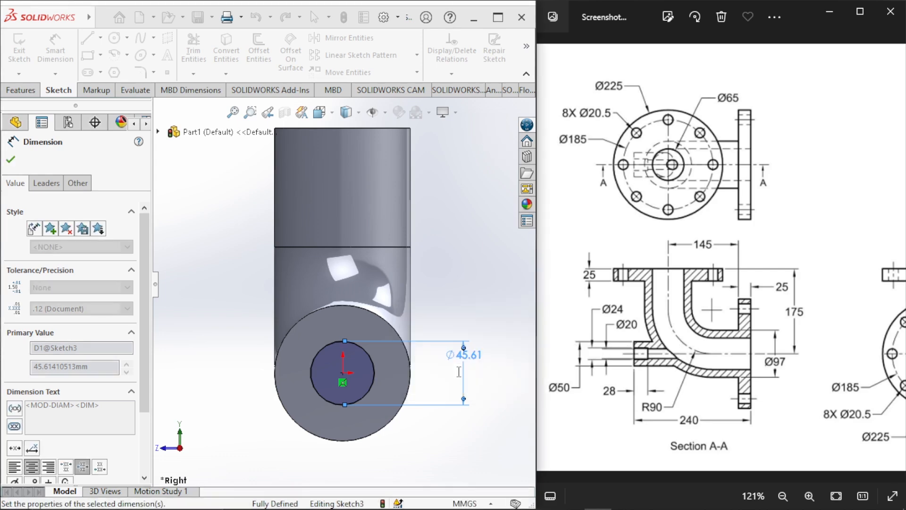
left_click(19, 54)
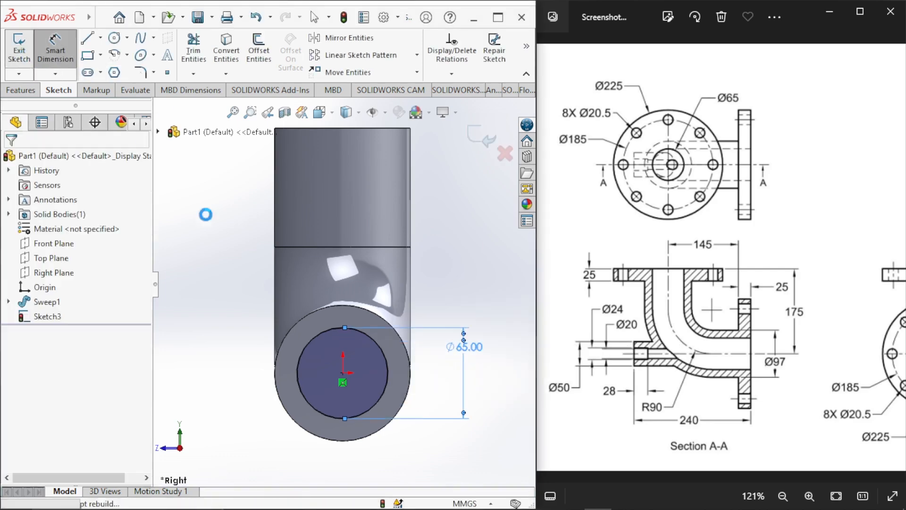
middle_click_drag(249, 257, 300, 210)
key("ctrl+7")
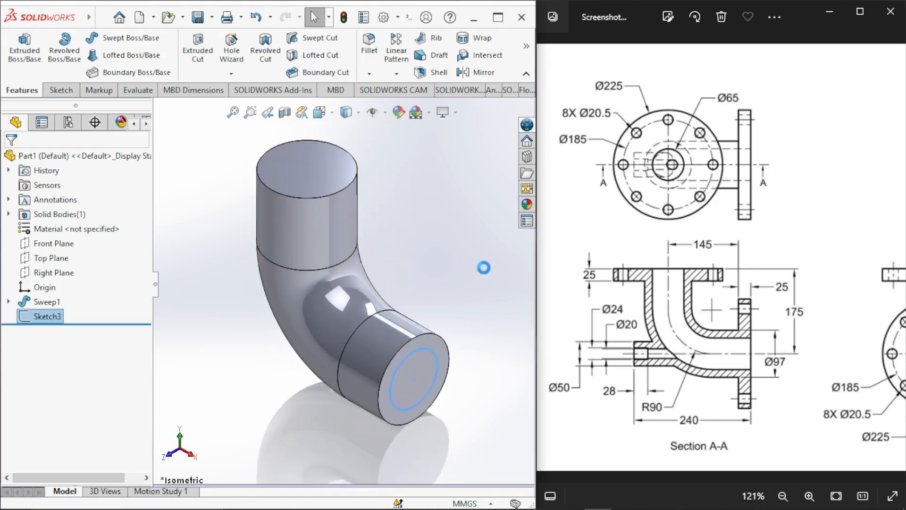
left_click(425, 232)
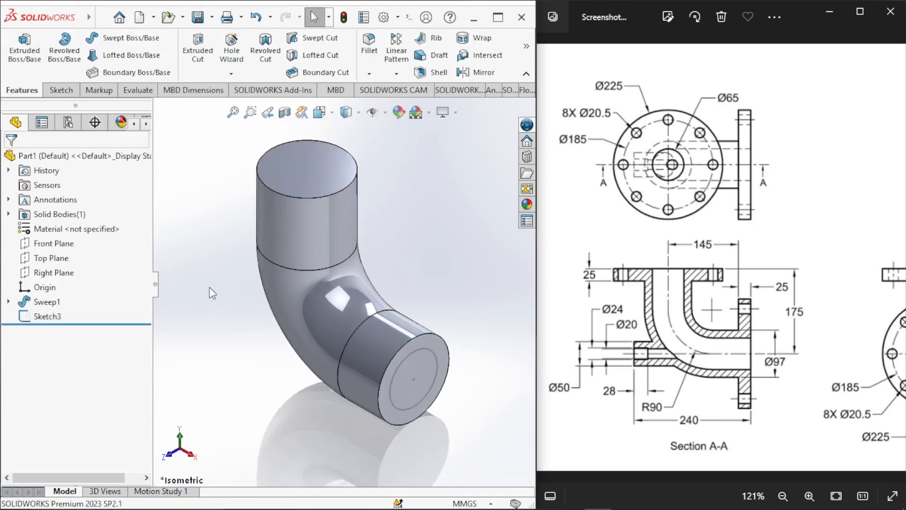
Step: Hollow the elbow with a swept cut, using the 65 mm circle as the profile and the original path sketch, Sketch2, as the path
left_click(9, 302)
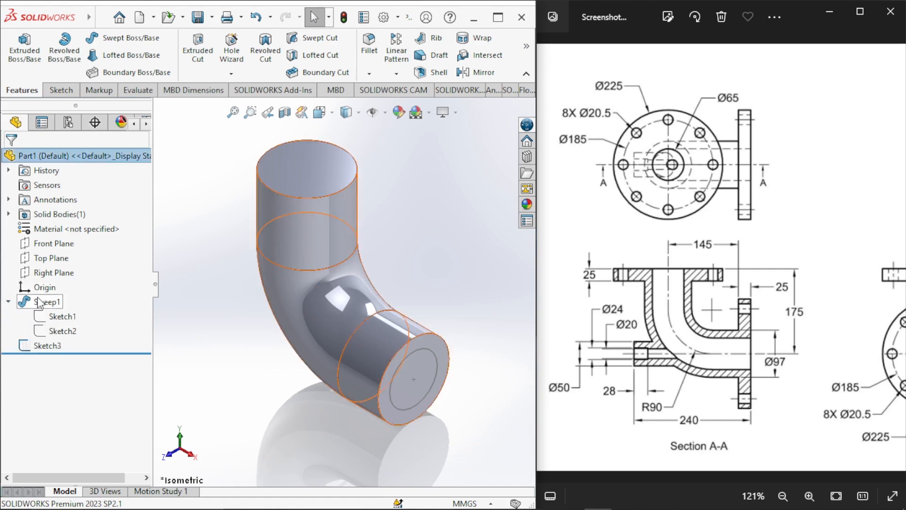
left_click(314, 37)
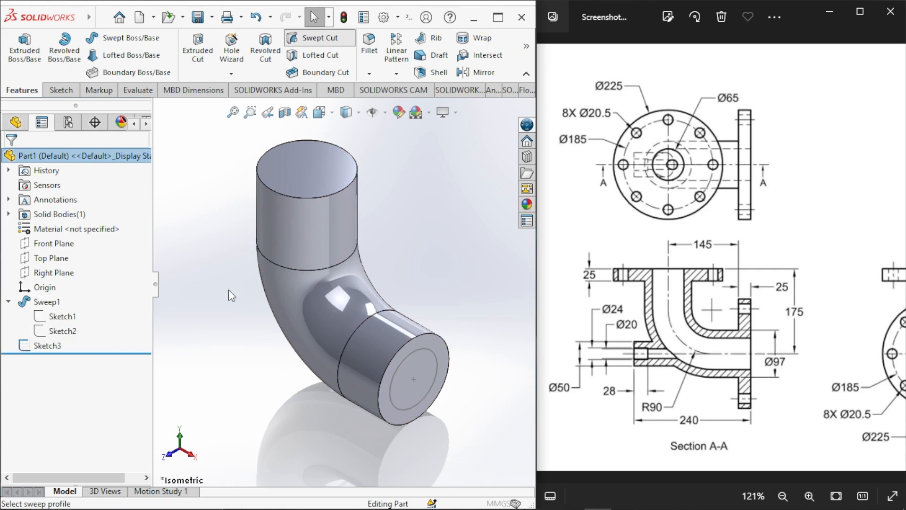
left_click(431, 352)
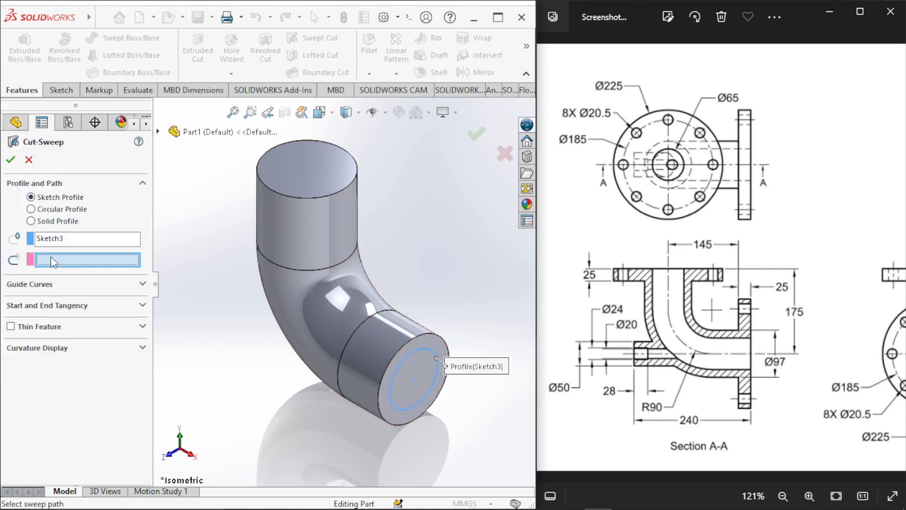
left_click(158, 132)
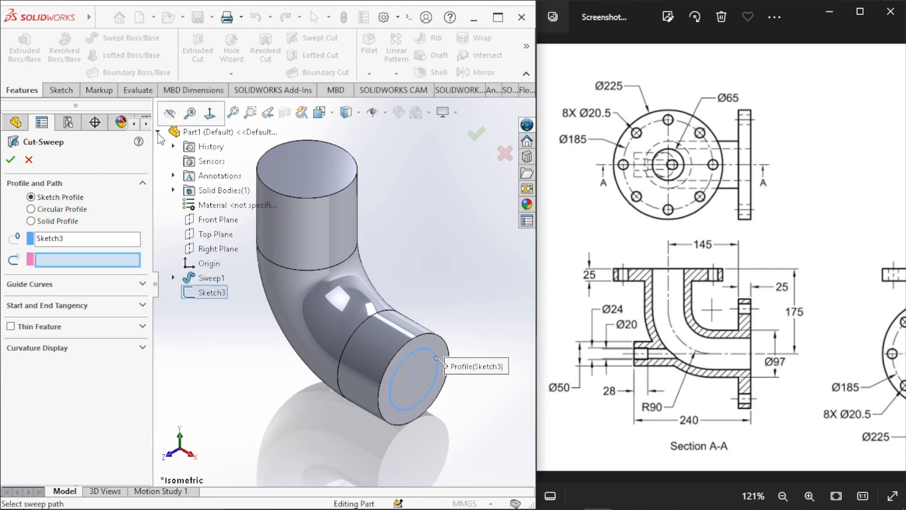
left_click(173, 278)
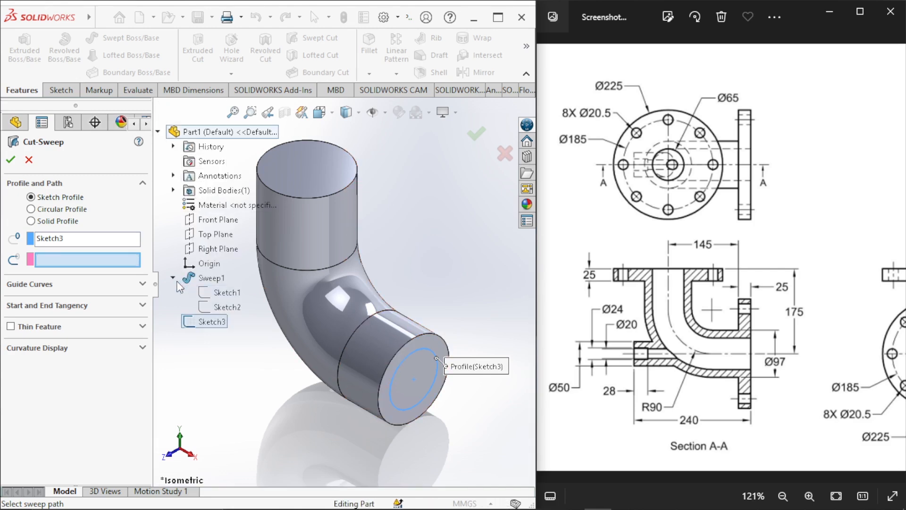
left_click(217, 308)
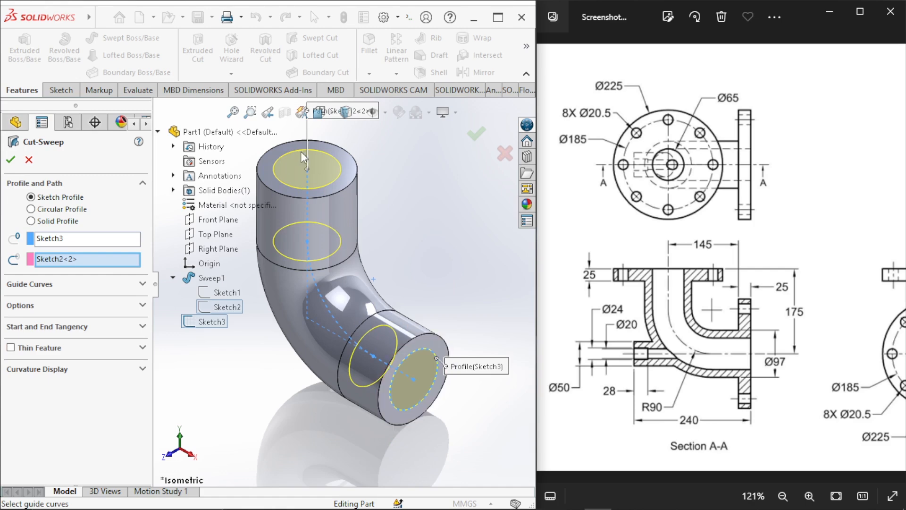
left_click(10, 159)
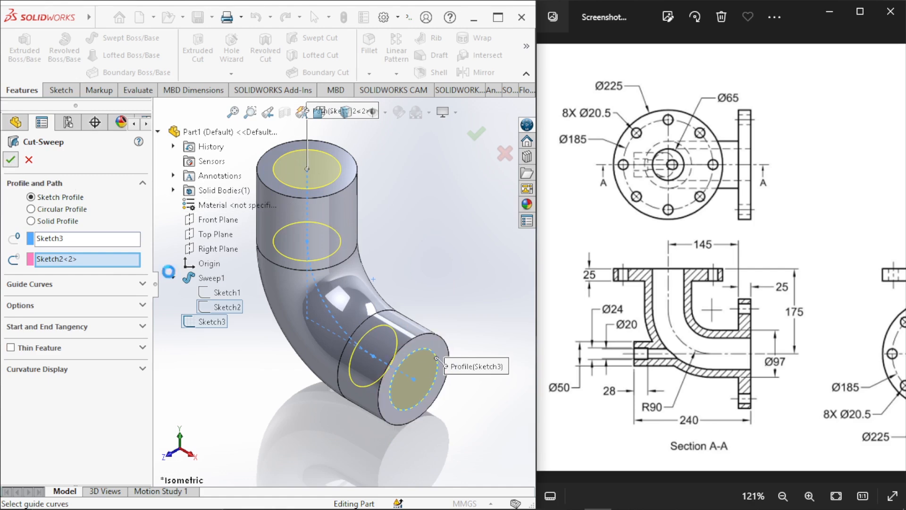
Step: Finish the swept cut of the elbow's bore and suppress that cut feature
left_click(238, 361)
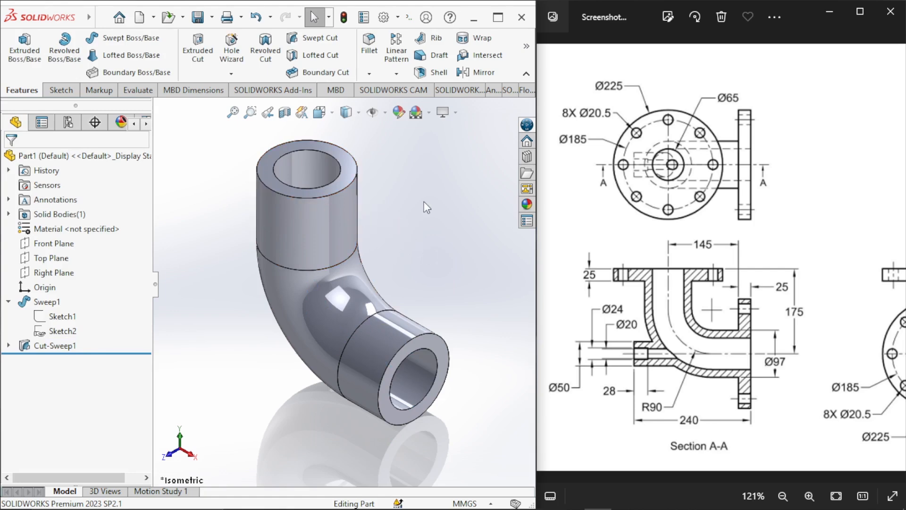
right_click(56, 349)
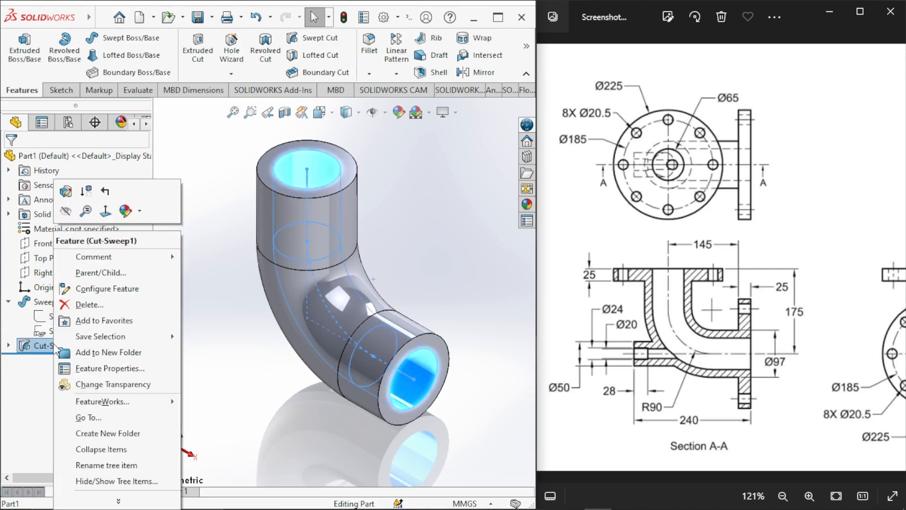
left_click(85, 191)
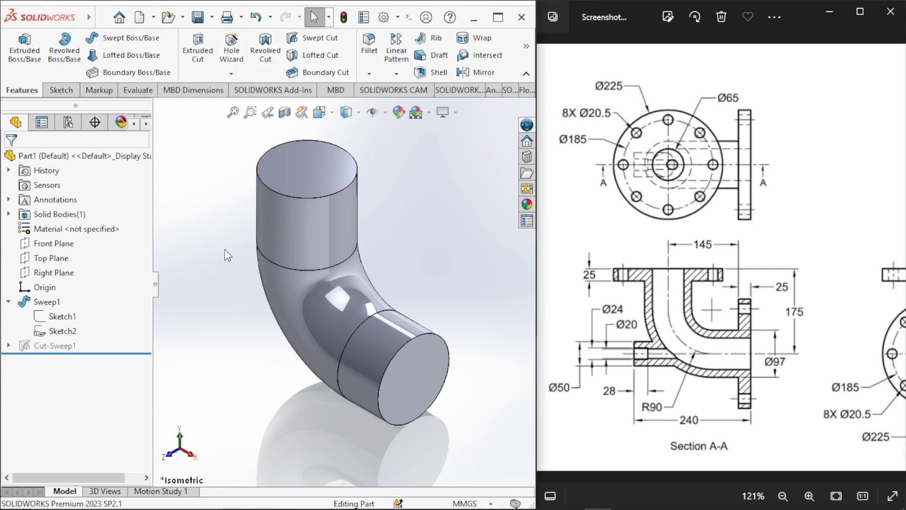
Step: Edit Sketch1, the pipe's 97 mm profile sketch, and draw a concentric inner circle about 61 mm in diameter centred on the origin
left_click(57, 320)
left_click(70, 278)
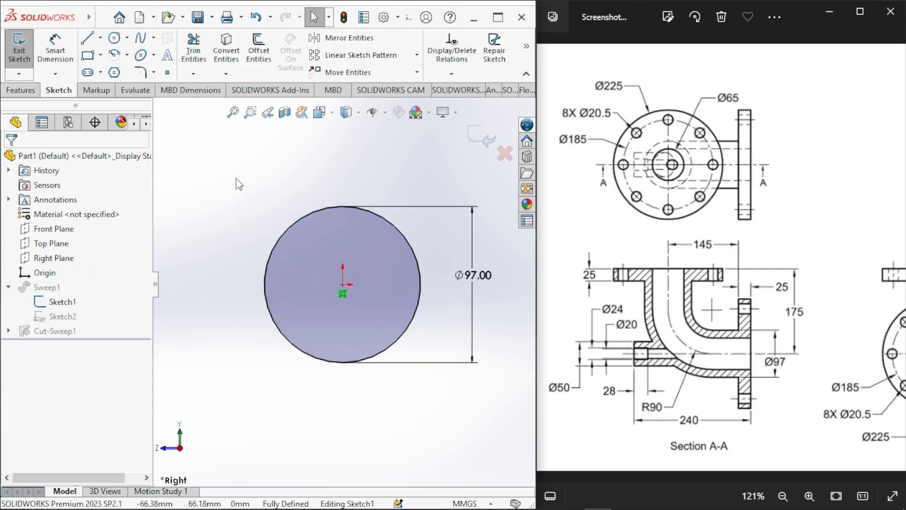
right_click_drag(236, 184, 269, 169)
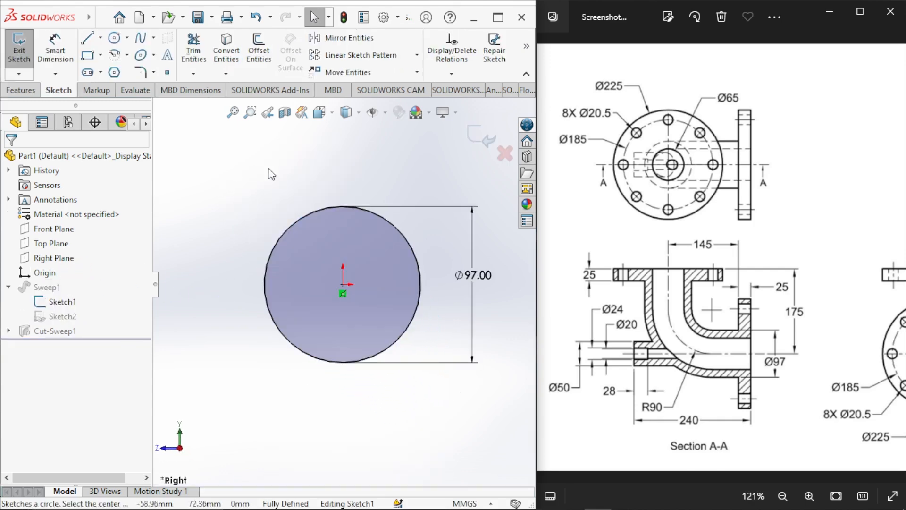
left_click(343, 285)
left_click(315, 325)
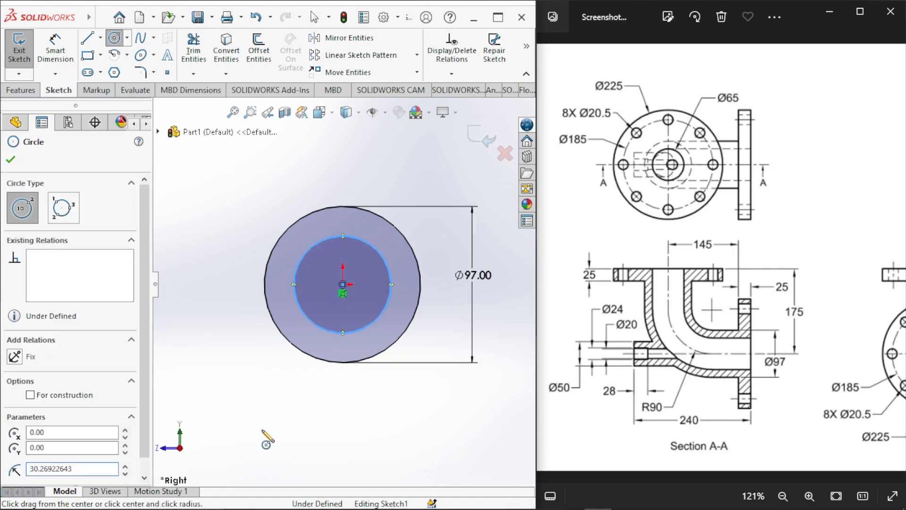
Step: Dimension the inner circle's diameter as 65 mm and finish the sketch to rebuild the sweep
right_click_drag(264, 430, 270, 396)
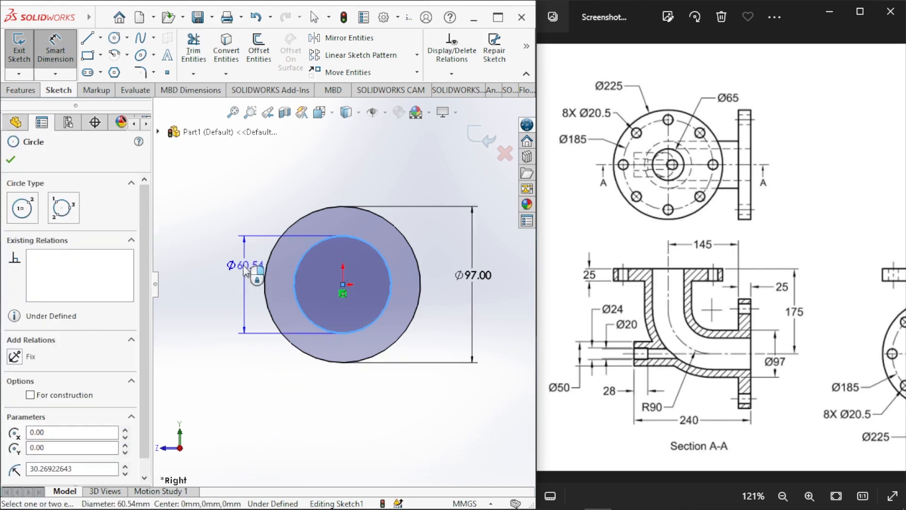
left_click(236, 273)
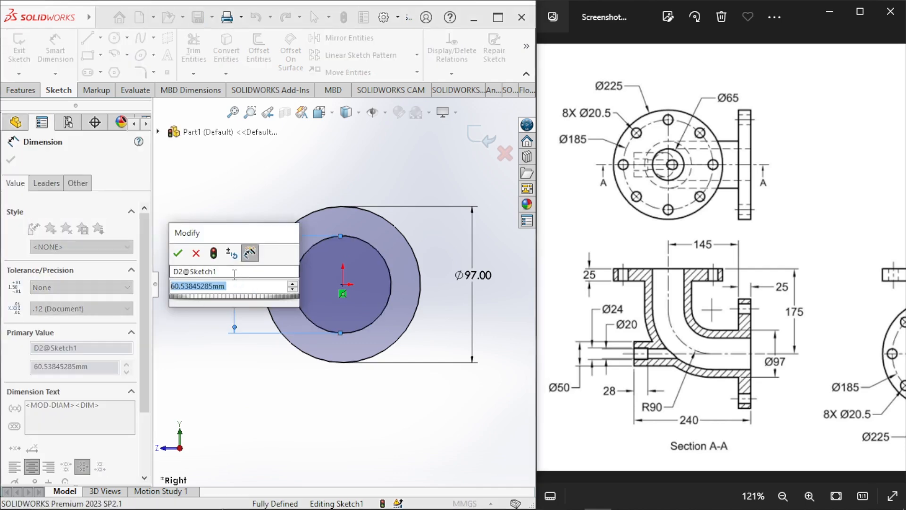
type("65")
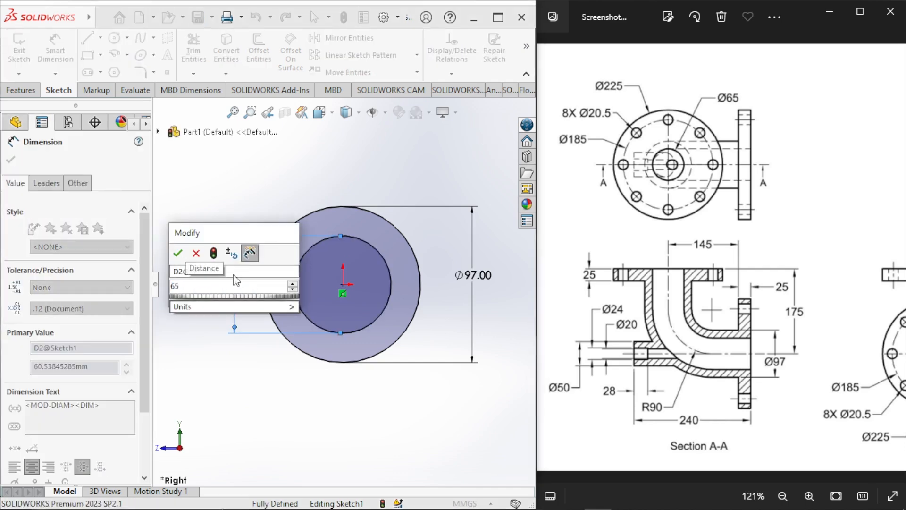
left_click(180, 256)
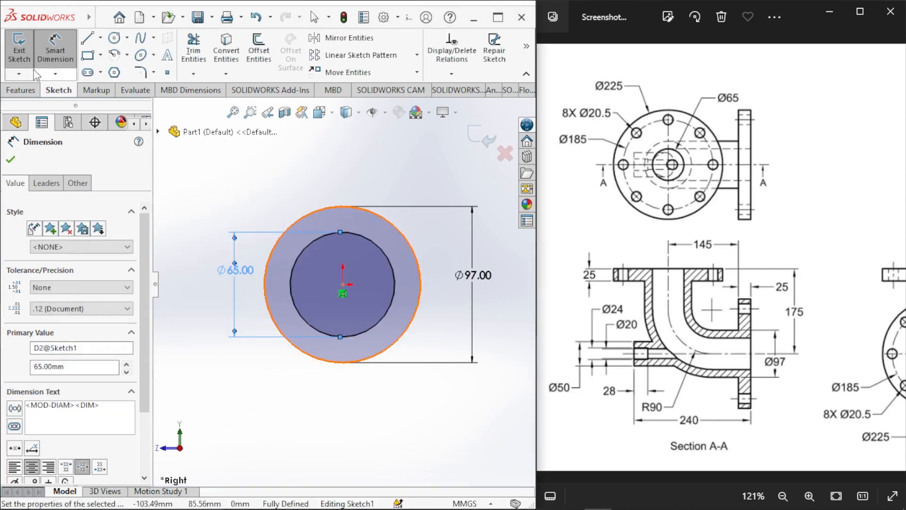
left_click(16, 46)
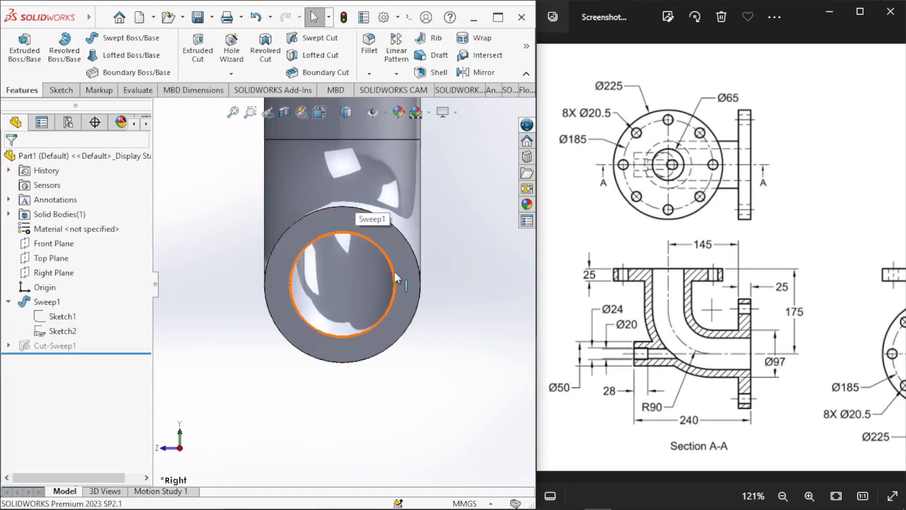
Step: Start a sketch on the end face of the vertical leg and draw a circle about 177 mm in diameter concentric with the pipe
right_click_drag(383, 380, 403, 359)
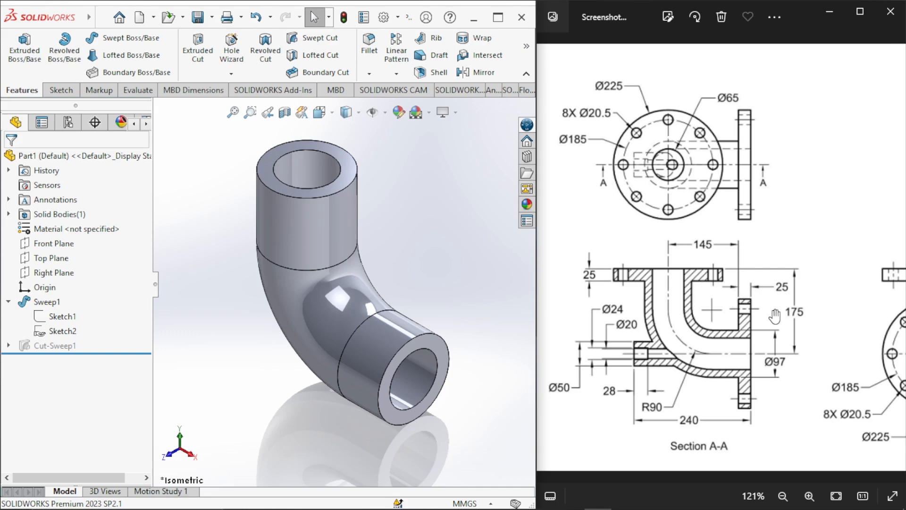
key("z")
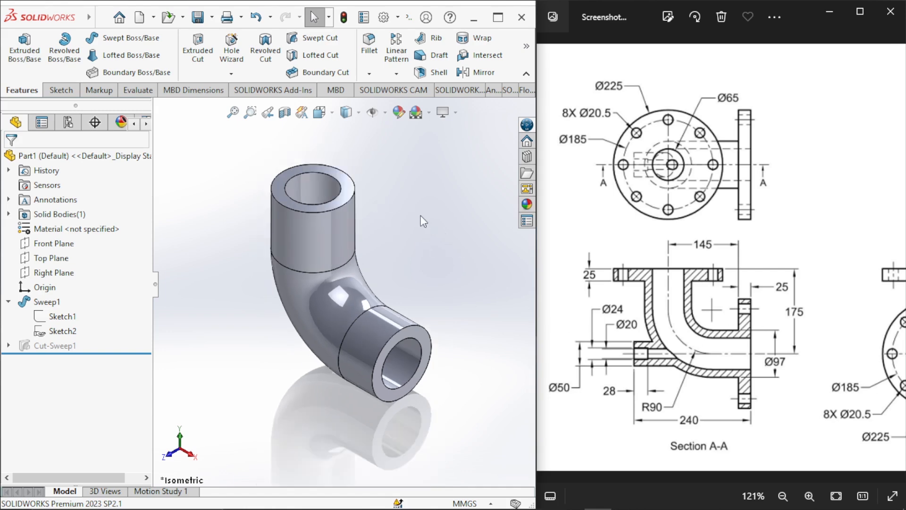
left_click(350, 189)
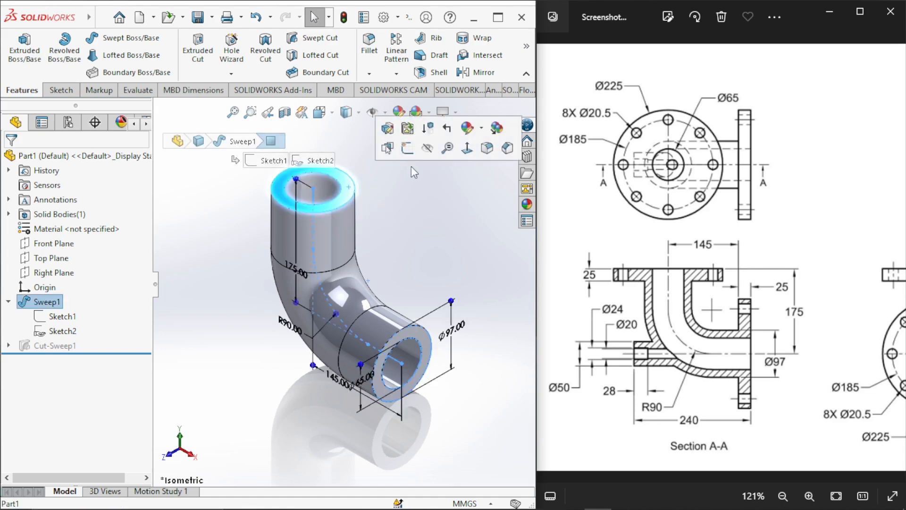
left_click(407, 149)
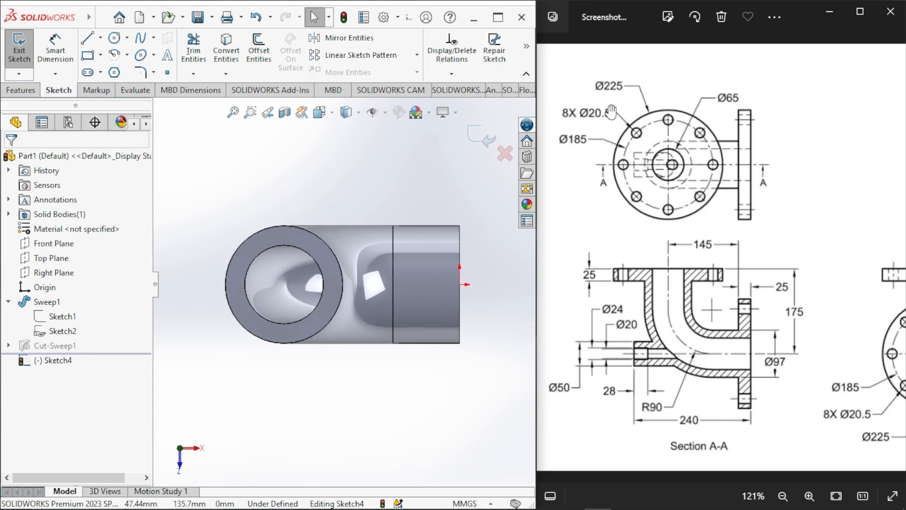
right_click_drag(271, 167, 325, 176)
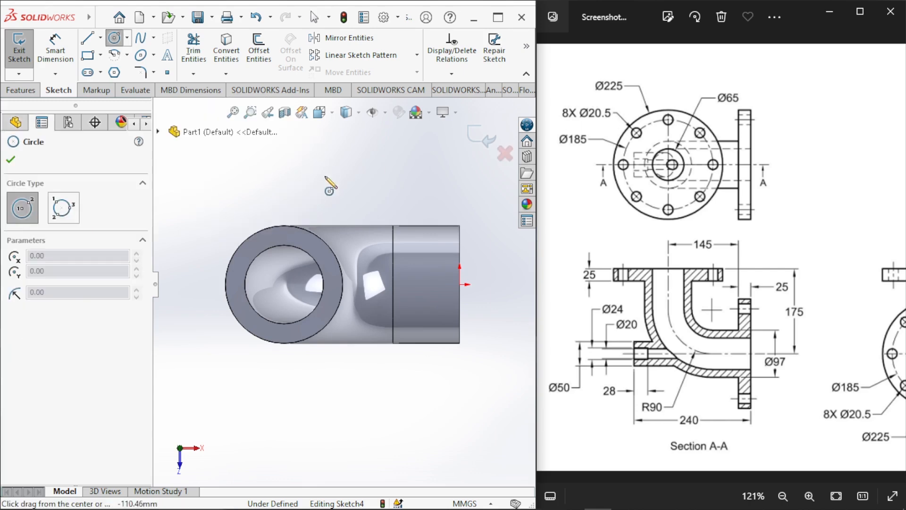
left_click(283, 284)
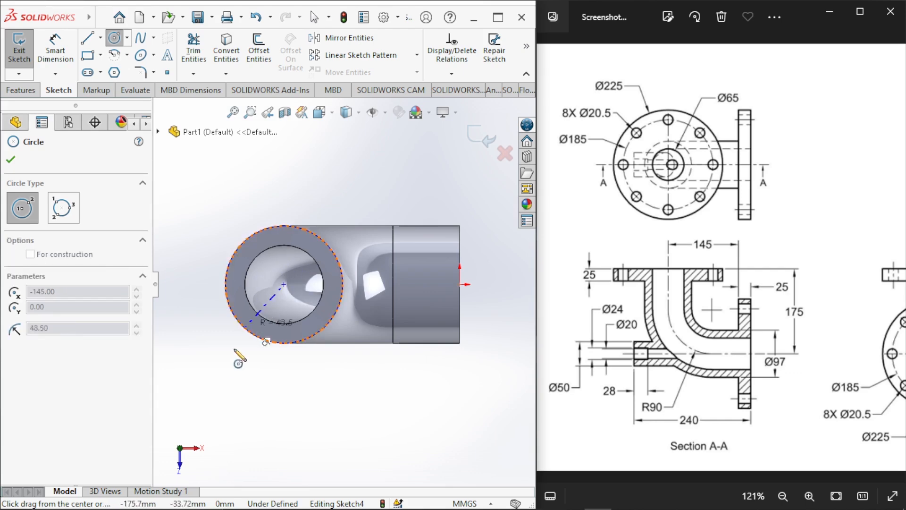
left_click(227, 376)
Step: Dimension the flange circle's diameter as 225 mm
right_click_drag(413, 433, 409, 377)
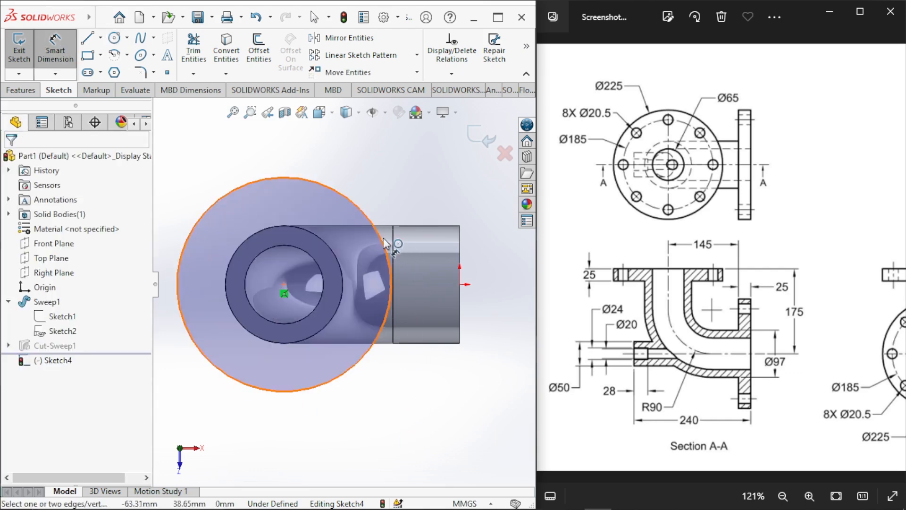
left_click(386, 239)
left_click(414, 196)
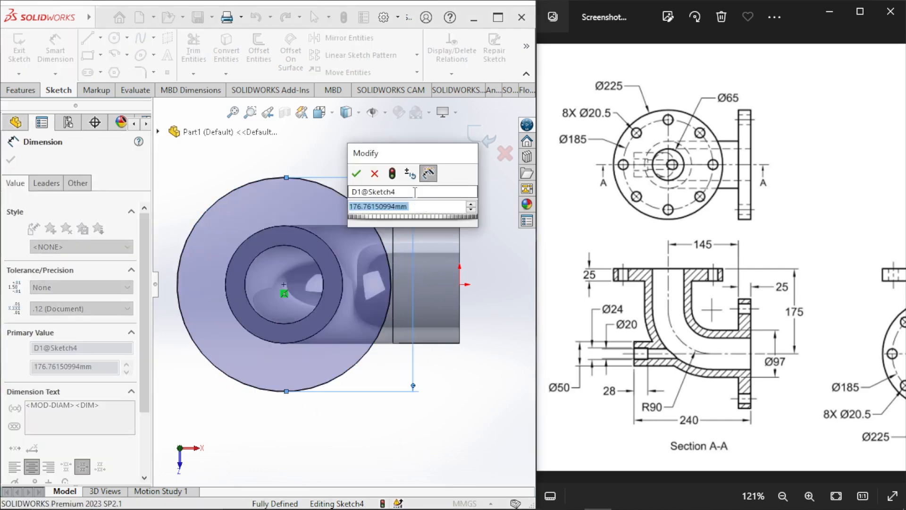
type("225")
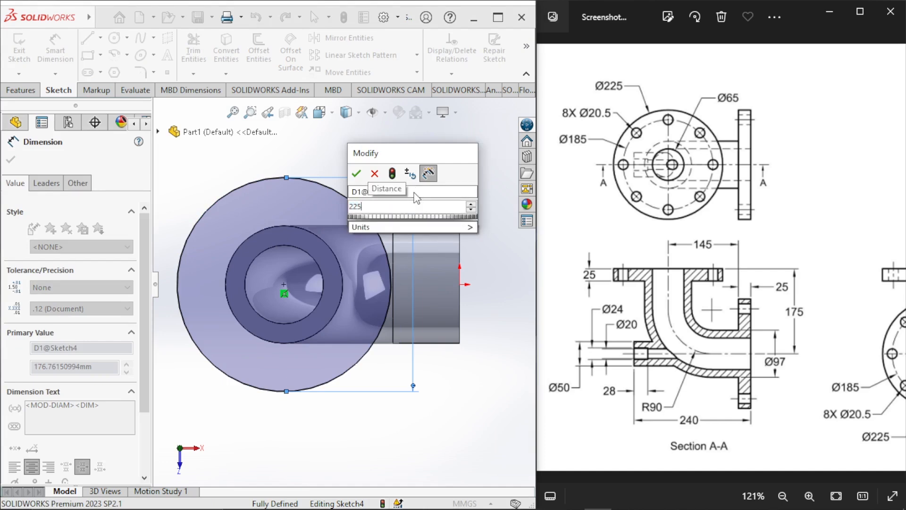
key("Return")
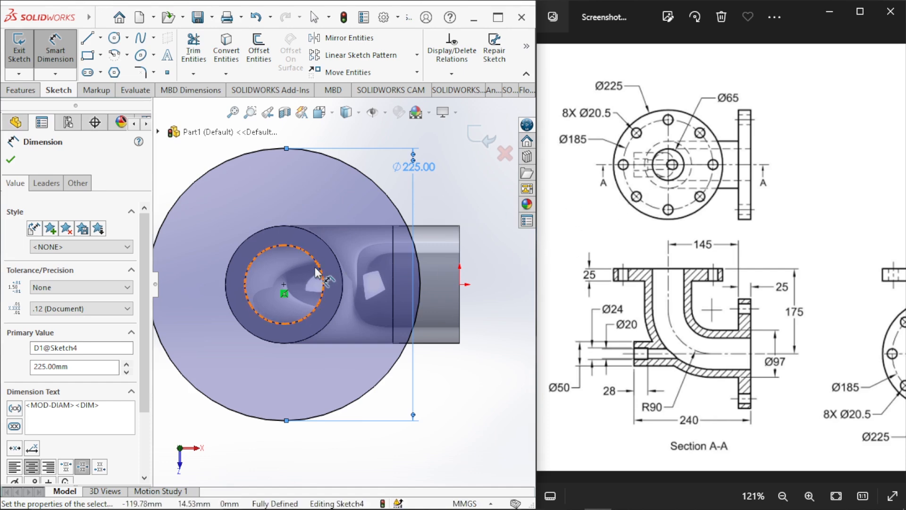
scroll(326, 269, "up", 3)
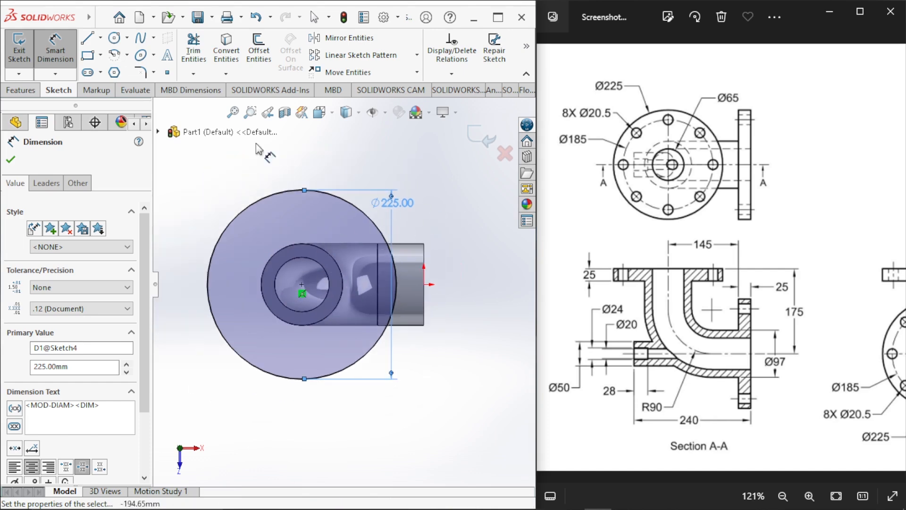
Step: Convert the 65 mm bore edge into the flange sketch and finish the sketch
left_click(196, 181)
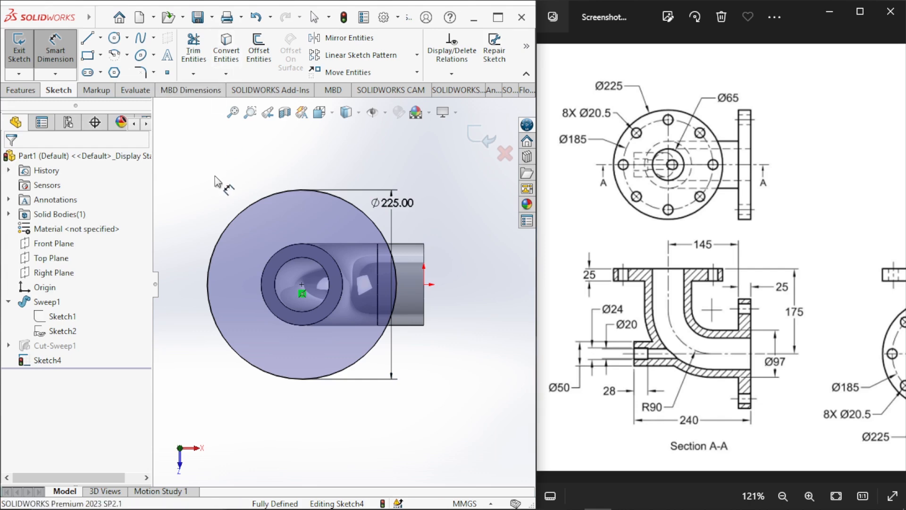
left_click(227, 54)
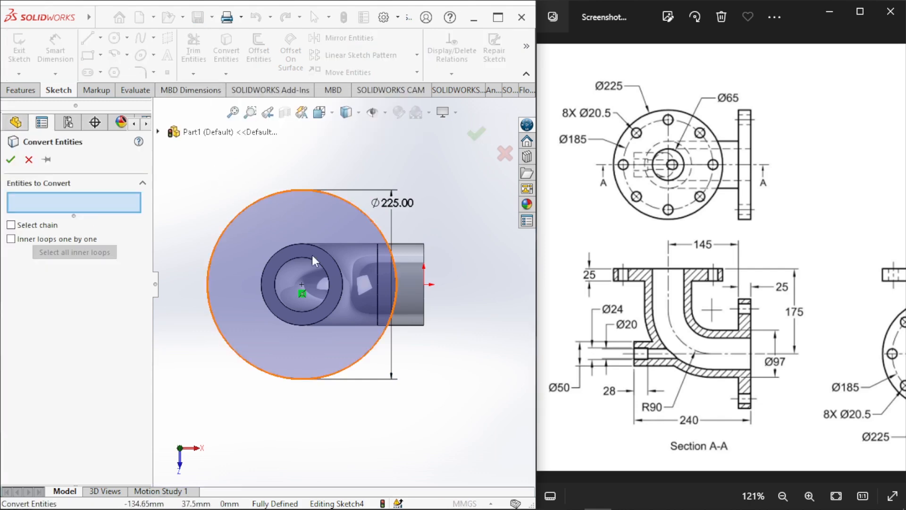
left_click(327, 277)
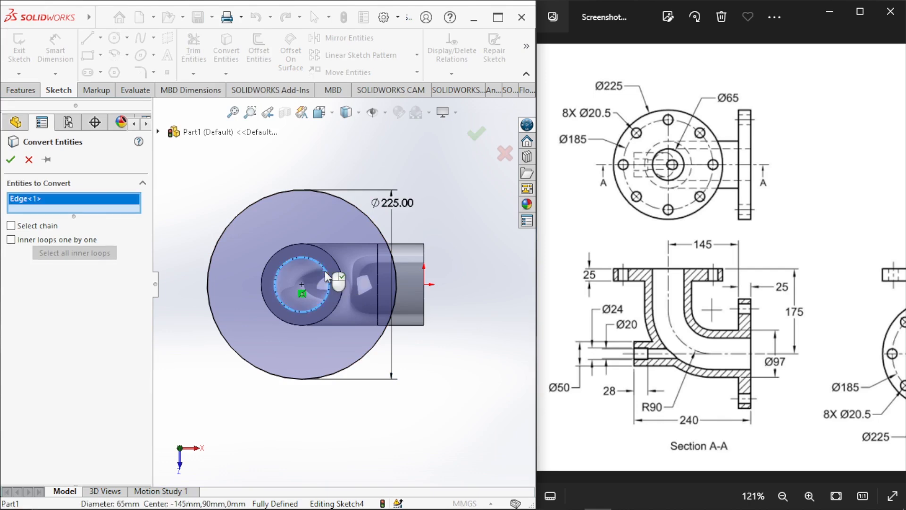
left_click(11, 160)
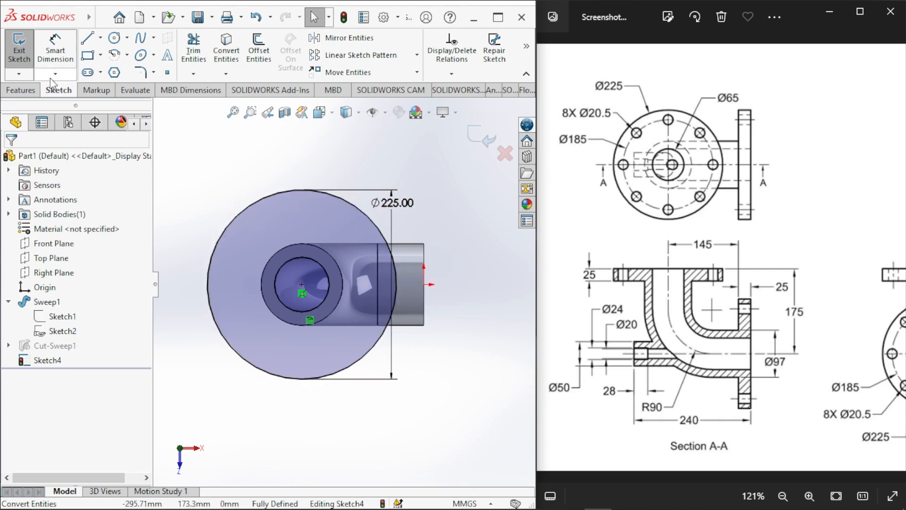
left_click(20, 46)
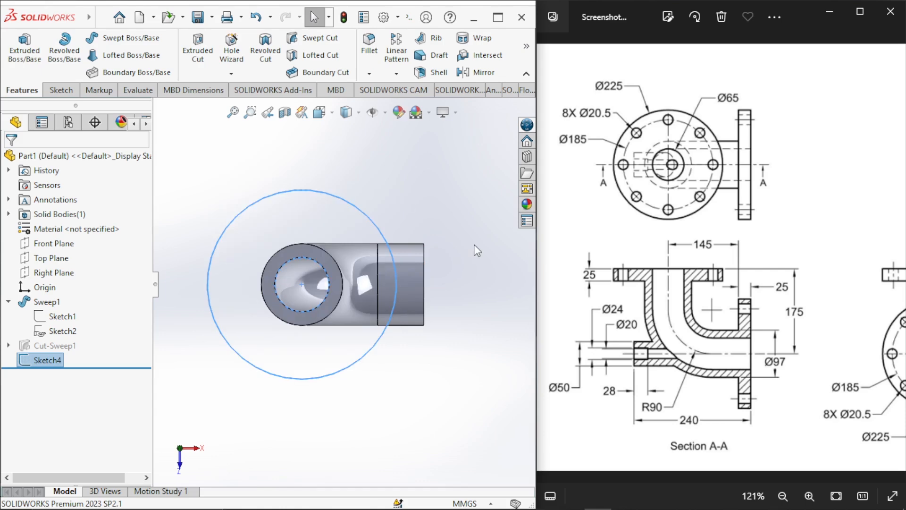
Step: Extrude the flange sketch by a blind 10 mm, with the 225 mm and 65 mm circles as the selected contours and the result merged
left_click(280, 172)
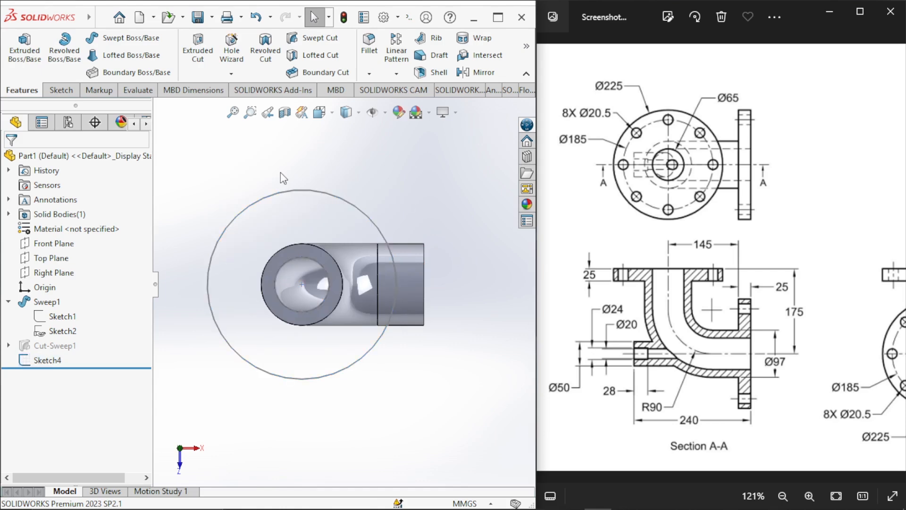
left_click(27, 61)
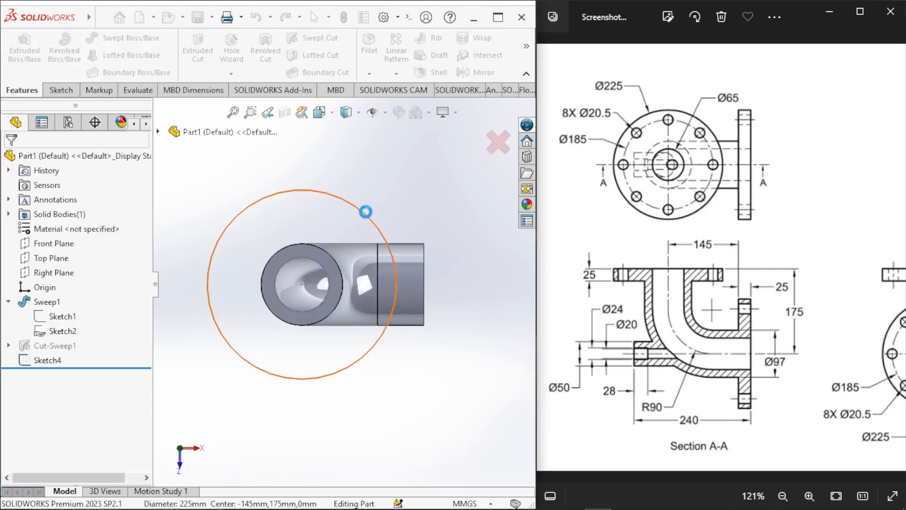
left_click(367, 212)
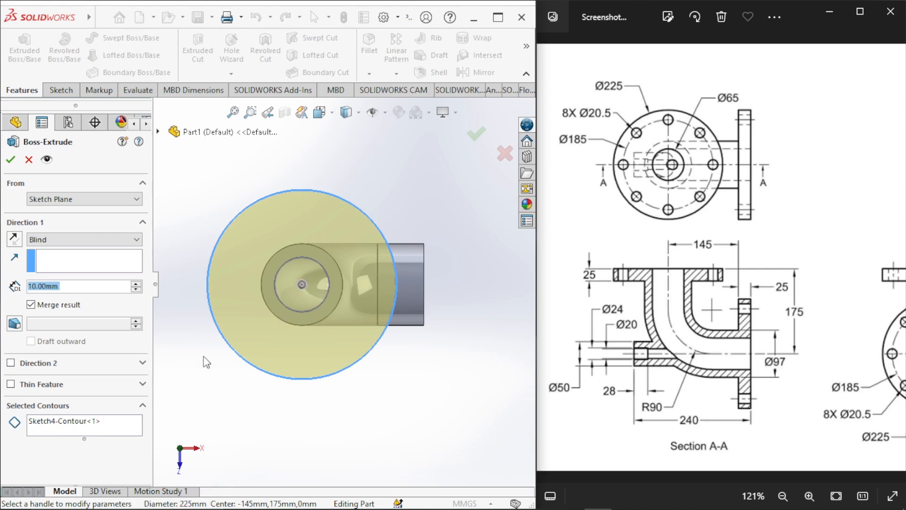
left_click(113, 422)
right_click(113, 422)
left_click(137, 432)
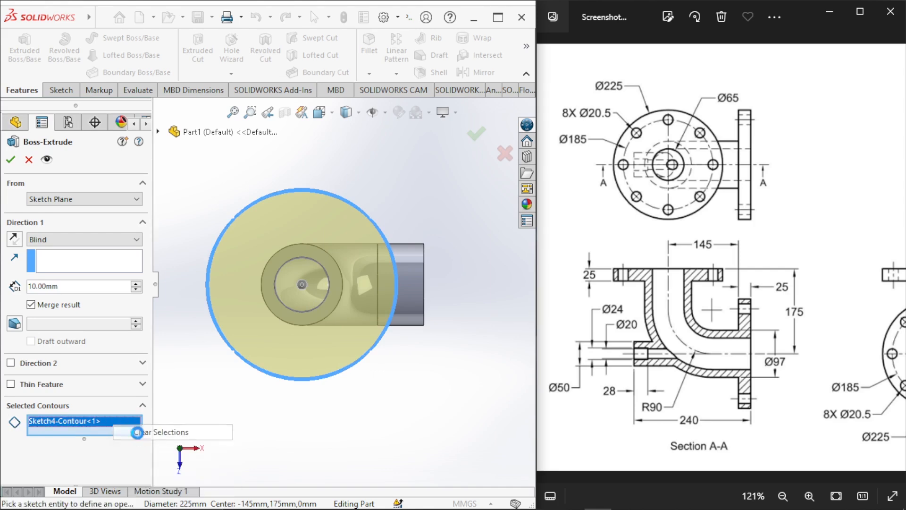
left_click(381, 229)
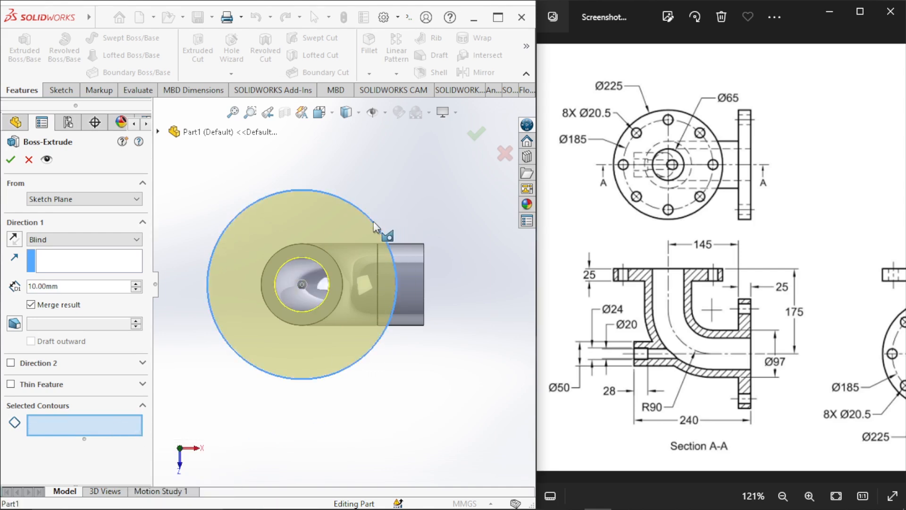
left_click(326, 276)
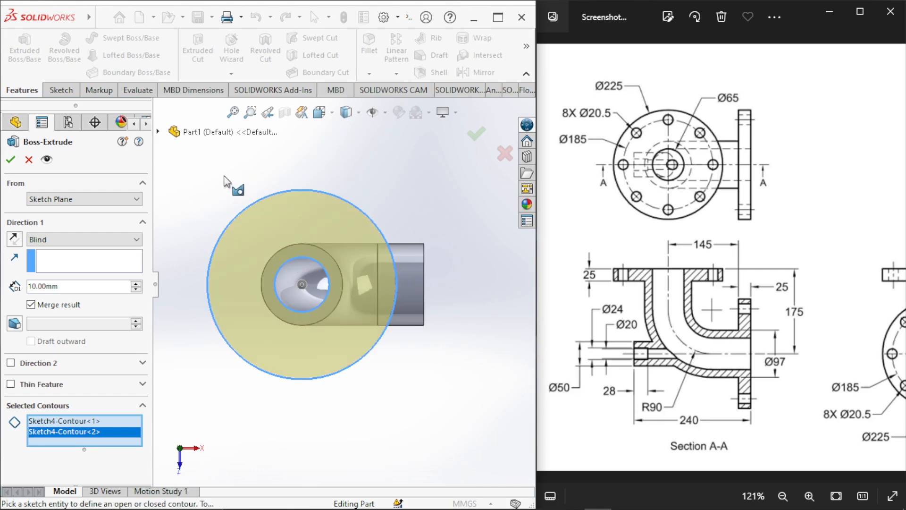
left_click(9, 160)
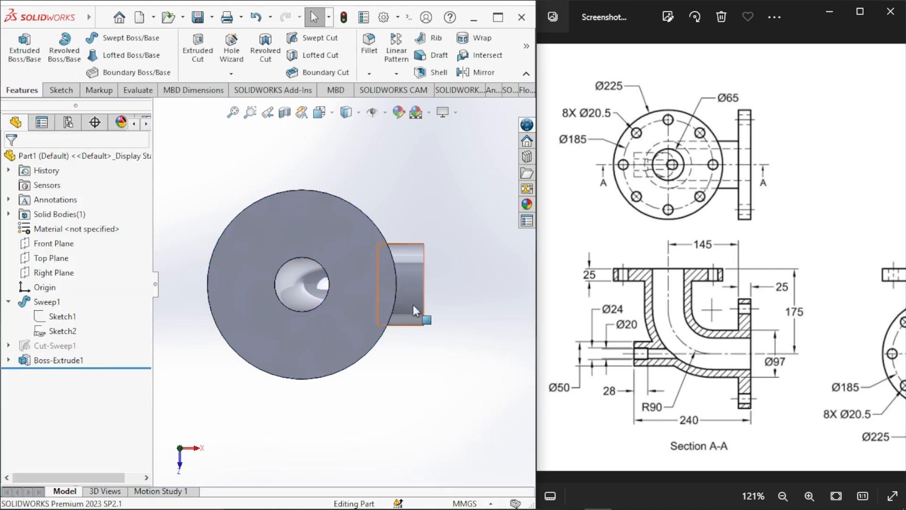
right_click_drag(469, 374, 496, 351)
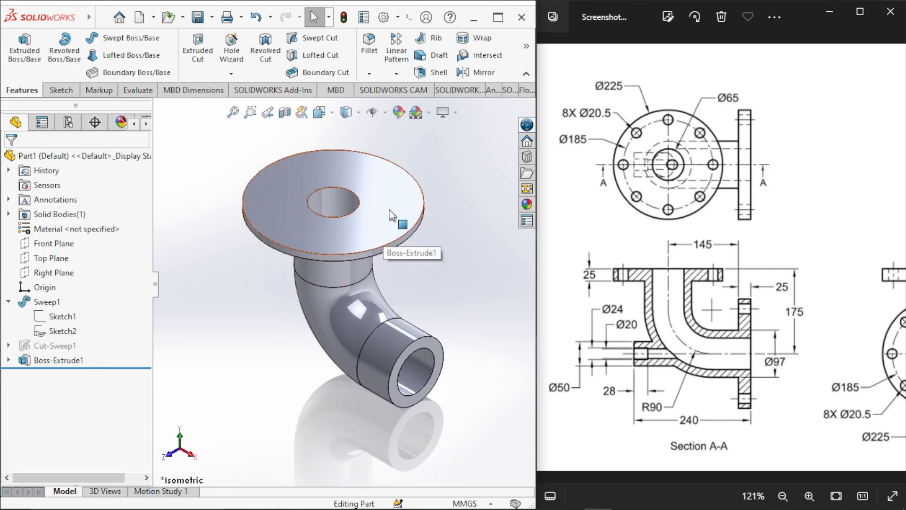
Step: Edit the flange extrusion and set its blind depth to 25 mm
left_click(38, 359)
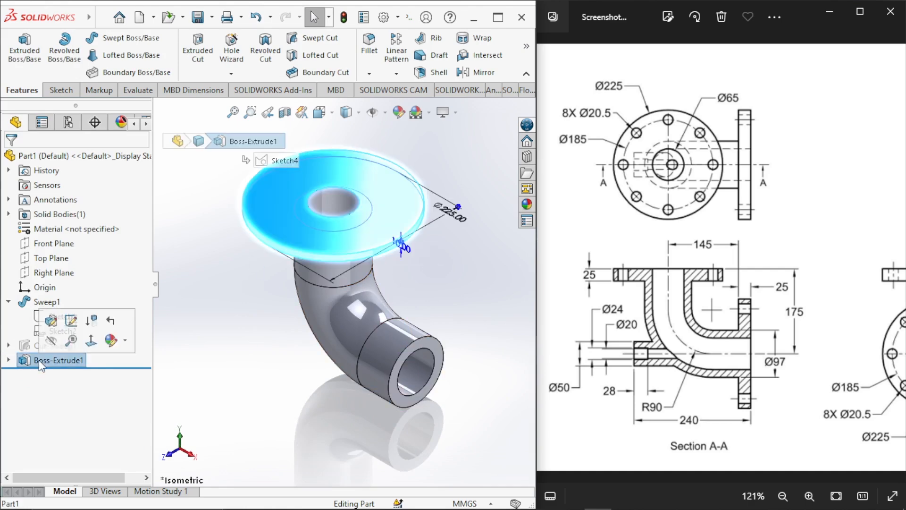
left_click(51, 323)
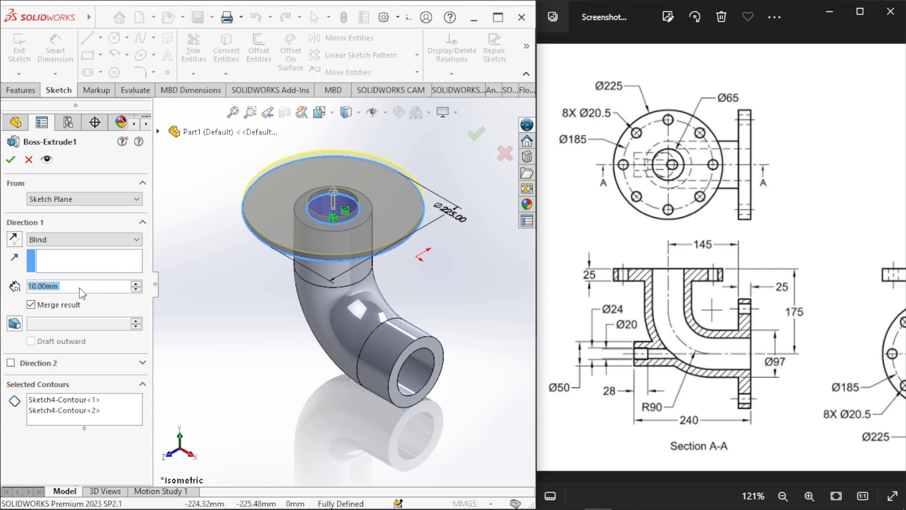
type("25")
key("Return")
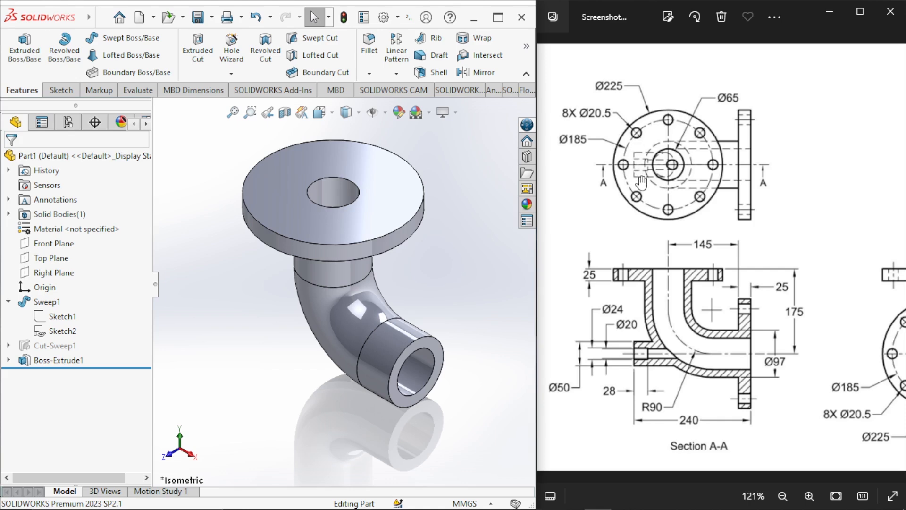
Step: Start a sketch on the flange's outer face and draw a circle about 163 mm in diameter concentric with the bore
left_click(381, 181)
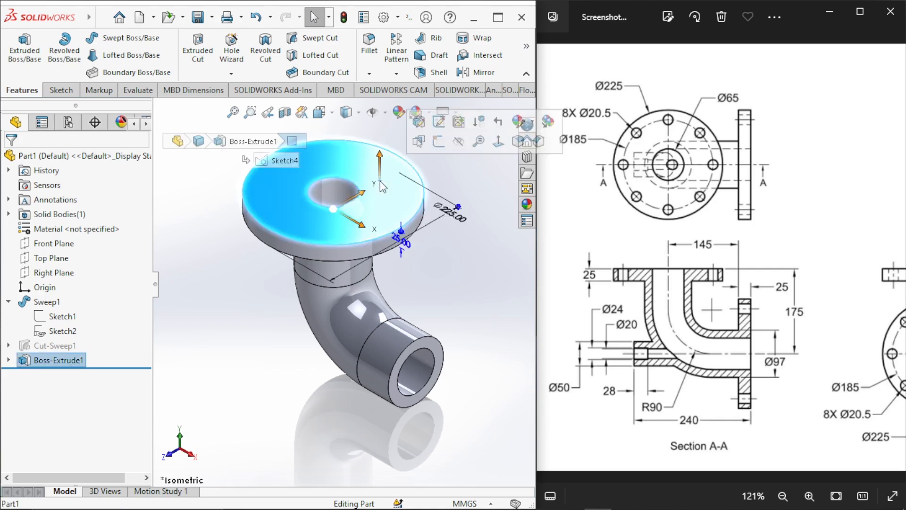
left_click(436, 143)
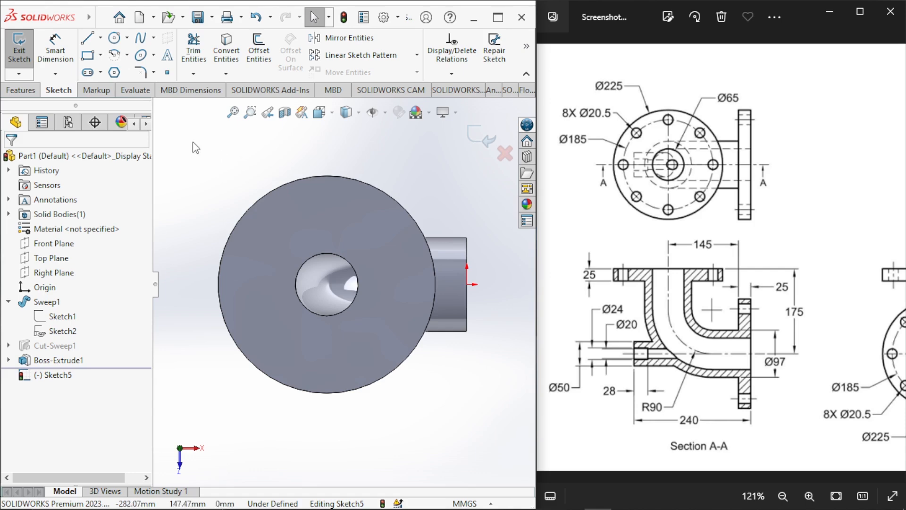
key("c")
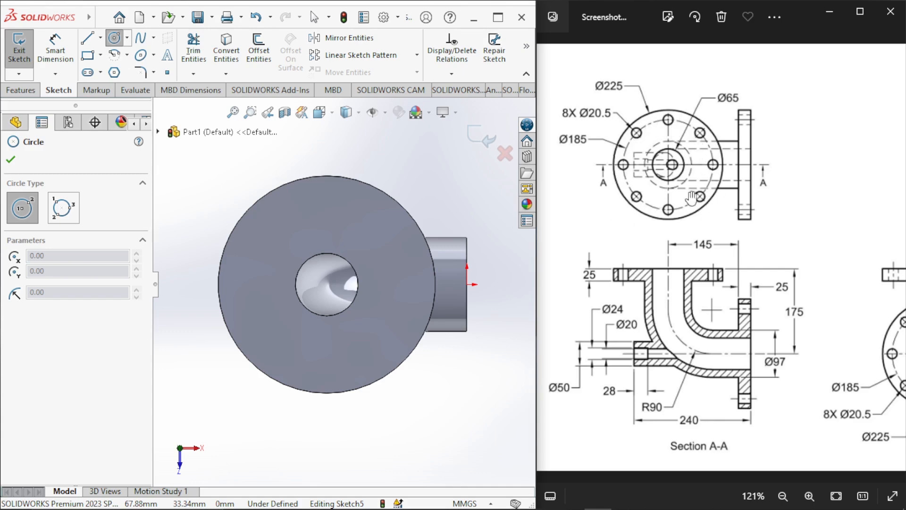
left_click(326, 284)
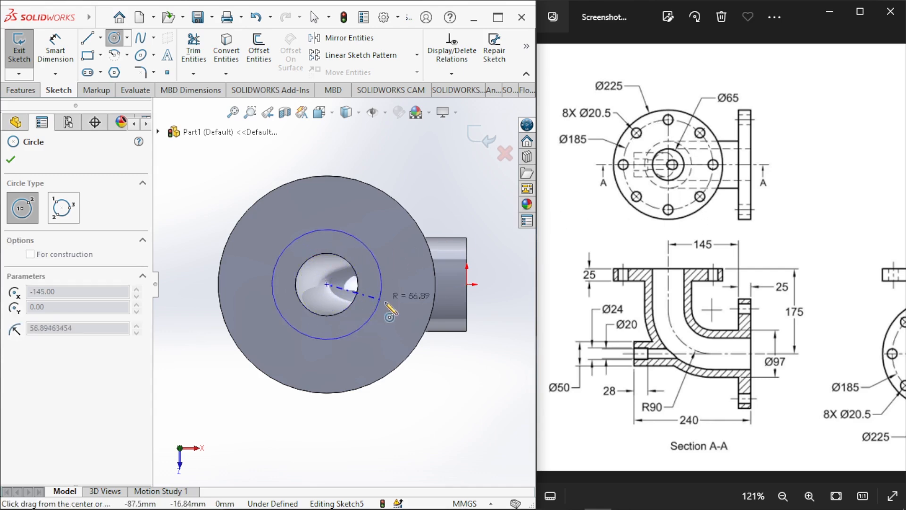
left_click(402, 308)
Step: Dimension the new circle's diameter as 185 mm
right_click_drag(450, 390, 460, 320)
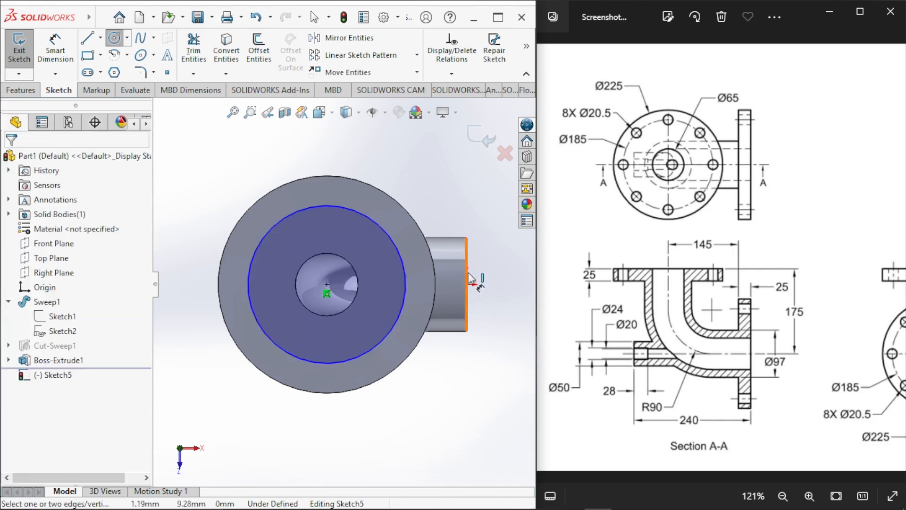
left_click(406, 285)
left_click(487, 385)
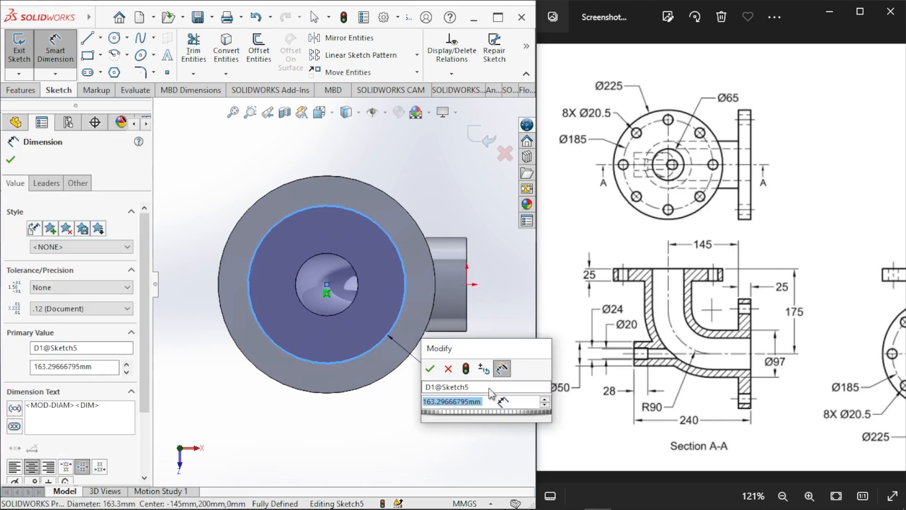
type("1")
type("35")
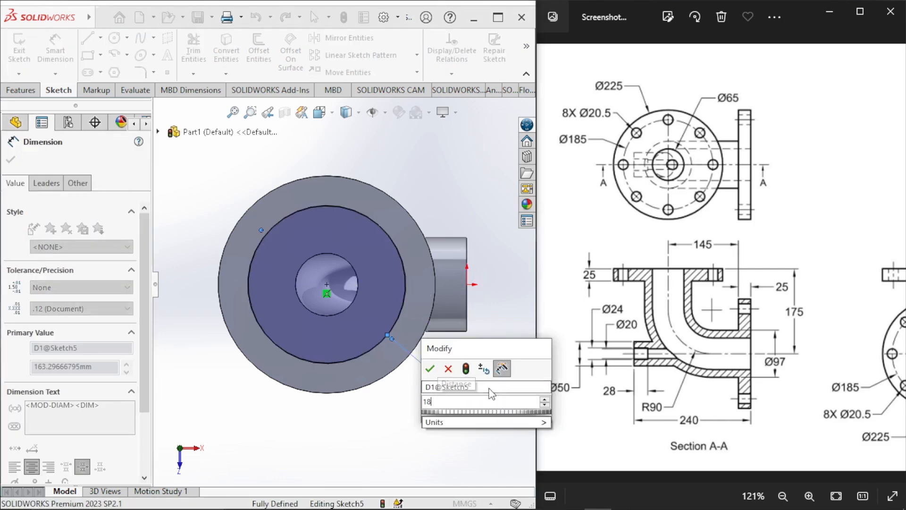
key("Return")
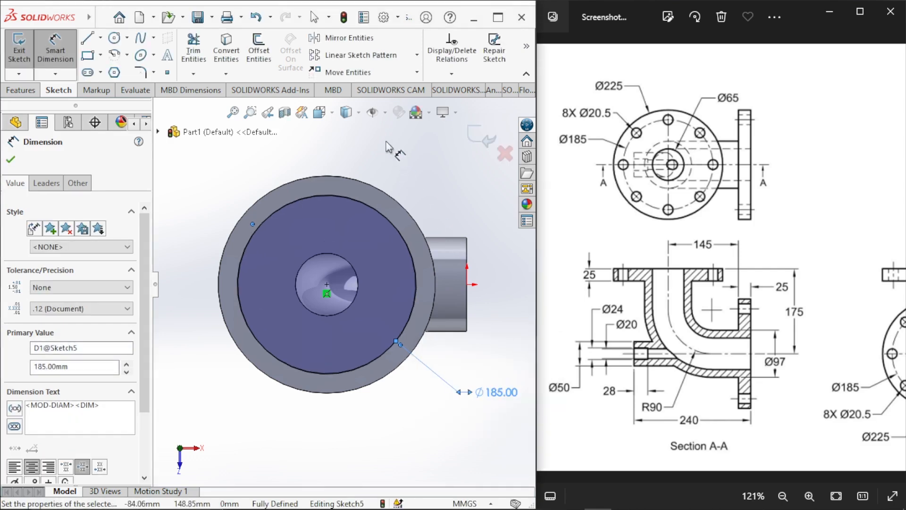
Step: Convert the 185 mm bolt circle to construction geometry
right_click_drag(412, 162, 438, 161)
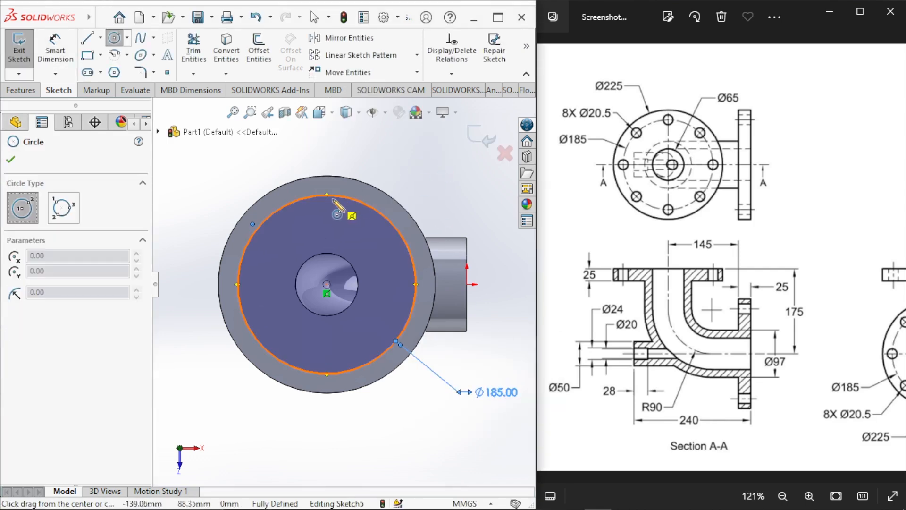
right_click(424, 170)
left_click(431, 175)
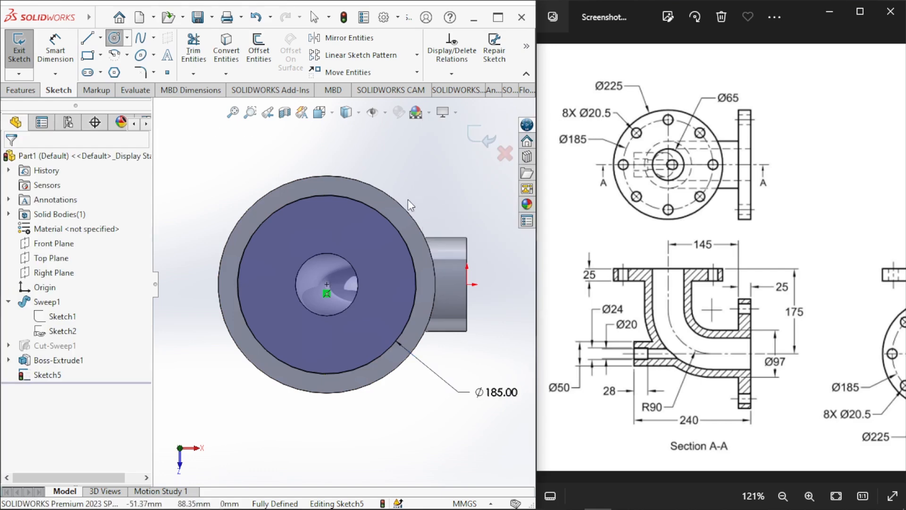
left_click(386, 217)
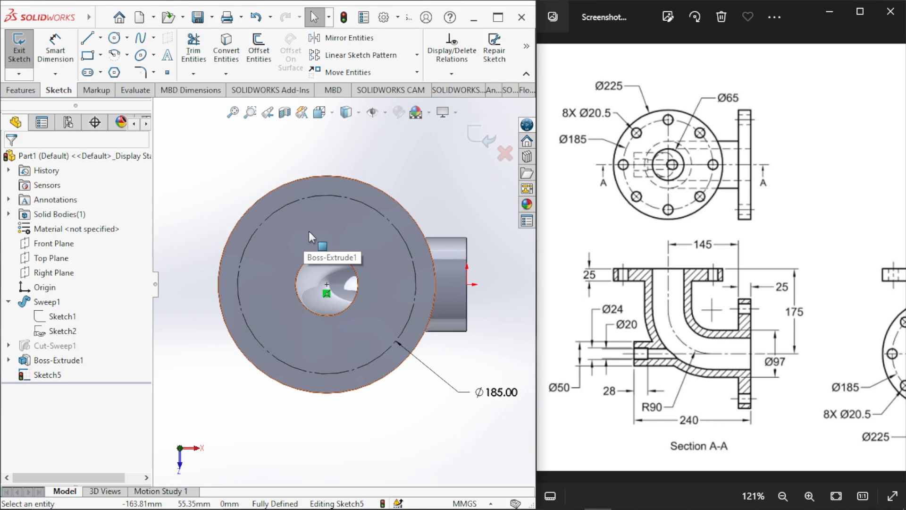
Step: Draw a bolt-hole circle centred on the upper quadrant point of the construction circle and dimension its diameter as 20.5 mm
right_click_drag(303, 135, 337, 138)
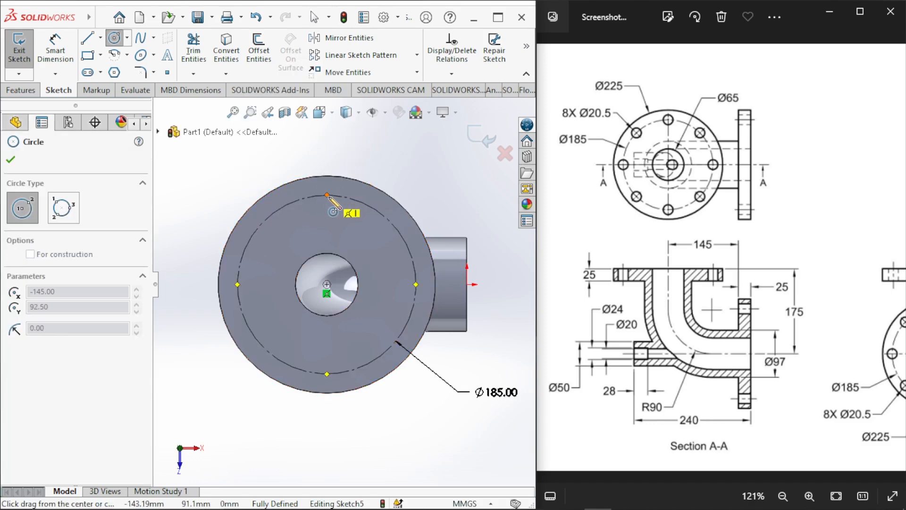
left_click_drag(327, 195, 338, 195)
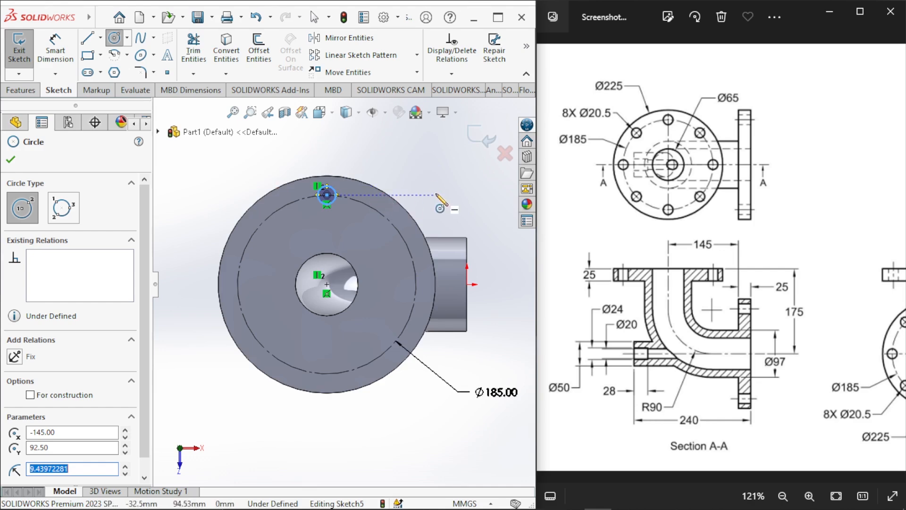
right_click_drag(433, 188, 438, 160)
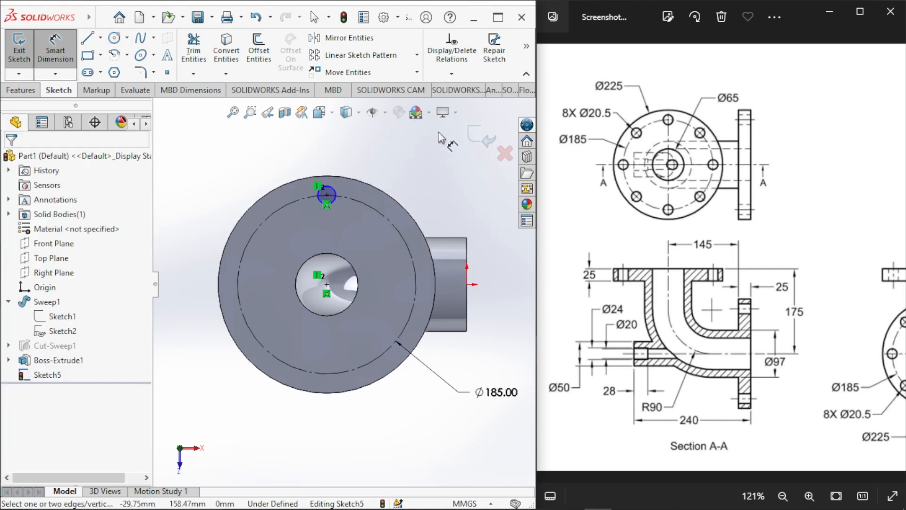
left_click(331, 187)
left_click(411, 161)
type("20.5")
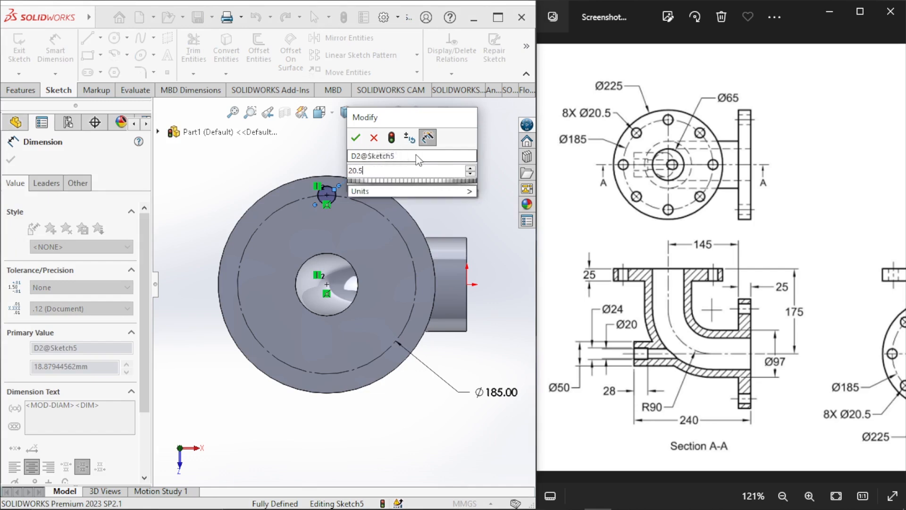
key("Return")
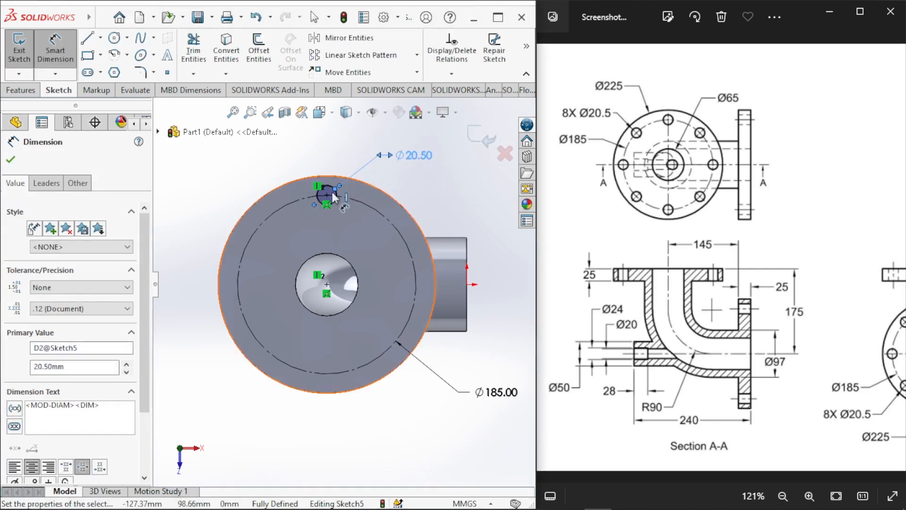
left_click(228, 194)
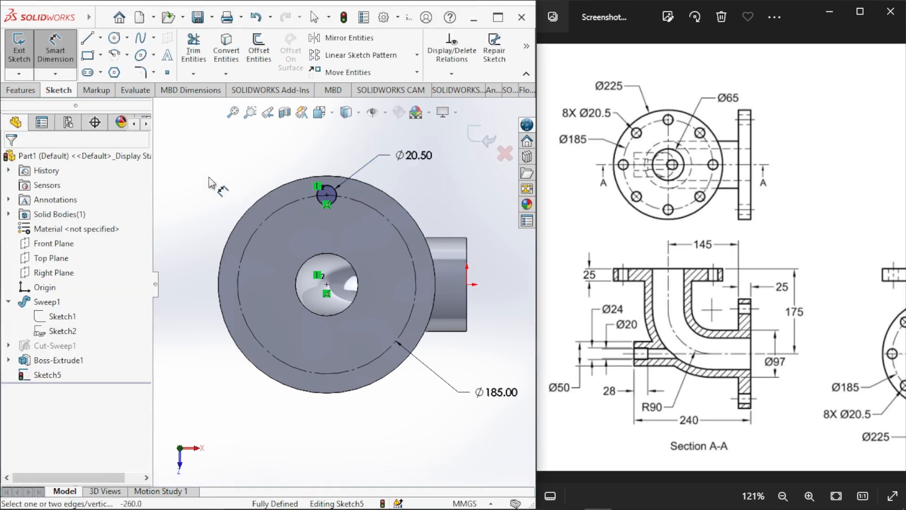
Step: Finish the sketch and cut-extrude the bolt hole into the flange by a blind 25 mm
left_click(24, 50)
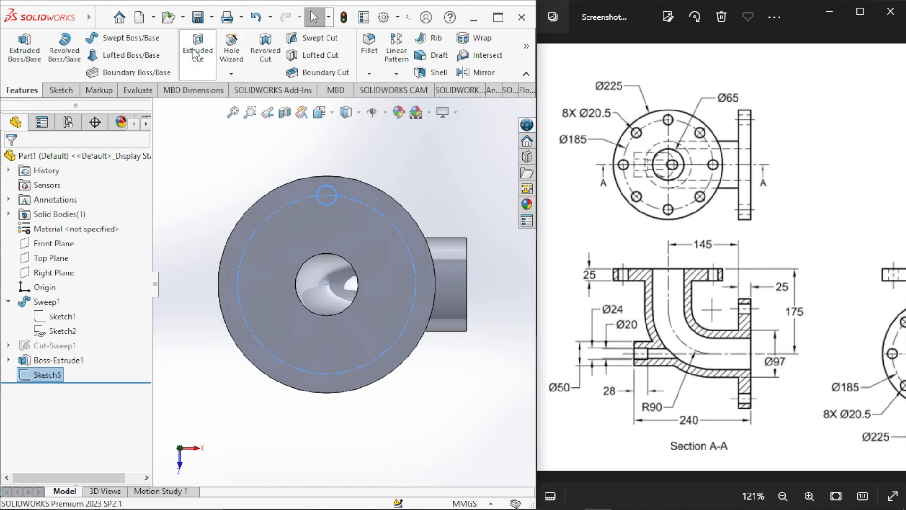
left_click(199, 54)
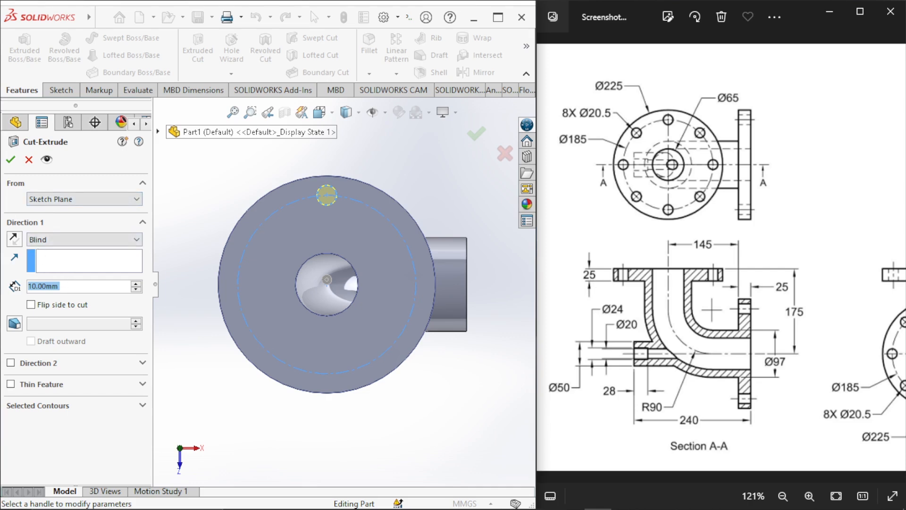
type("25")
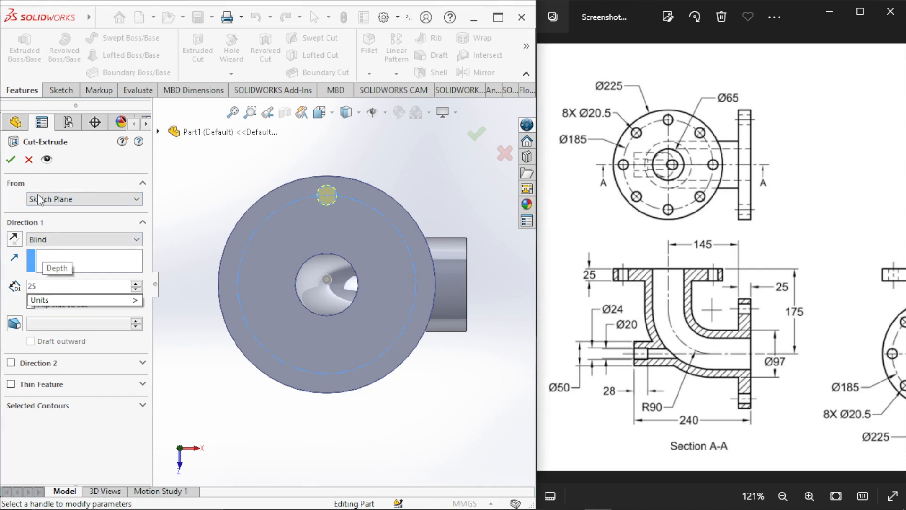
left_click(12, 160)
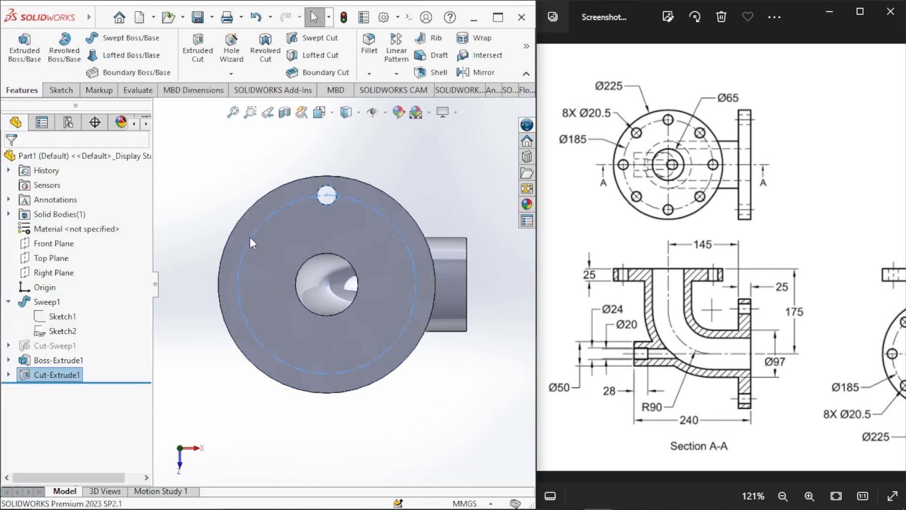
left_click(210, 186)
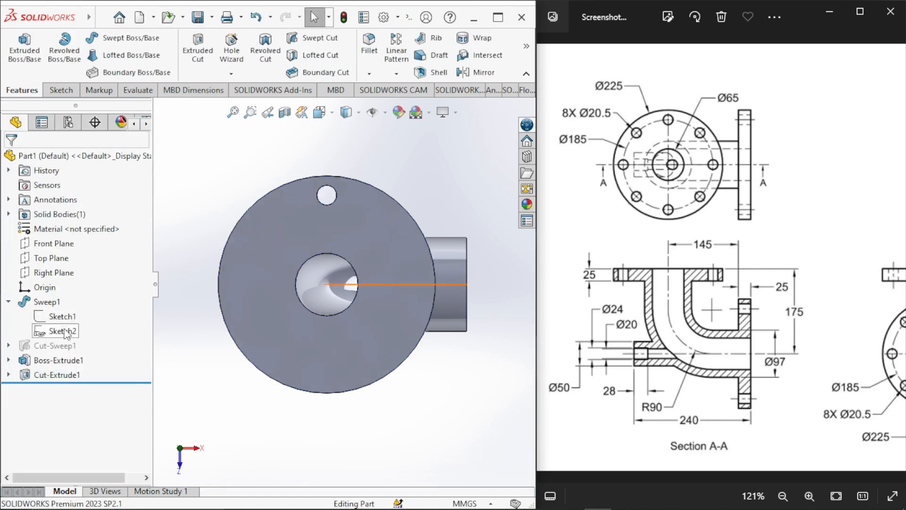
Step: Edit the bolt-hole cut to end Up To Surface, using the flange's back face on the pipe side
left_click(61, 375)
left_click(72, 345)
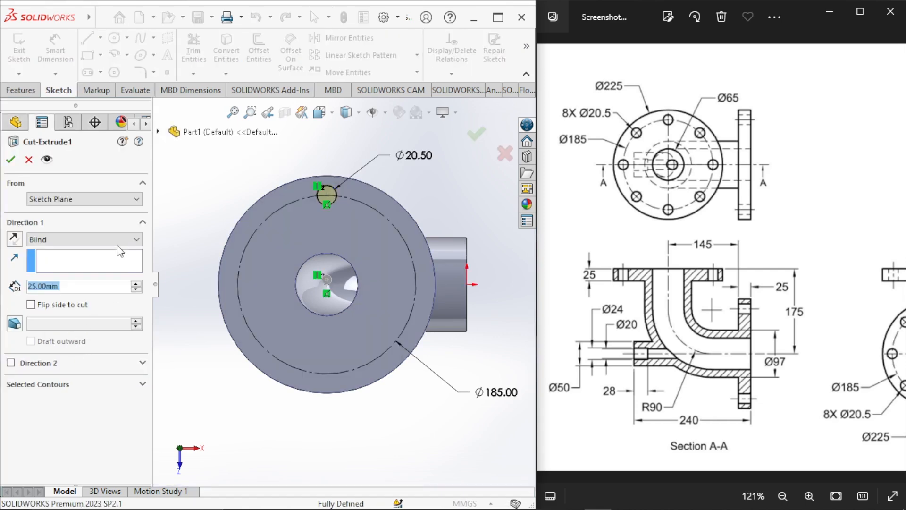
left_click(44, 239)
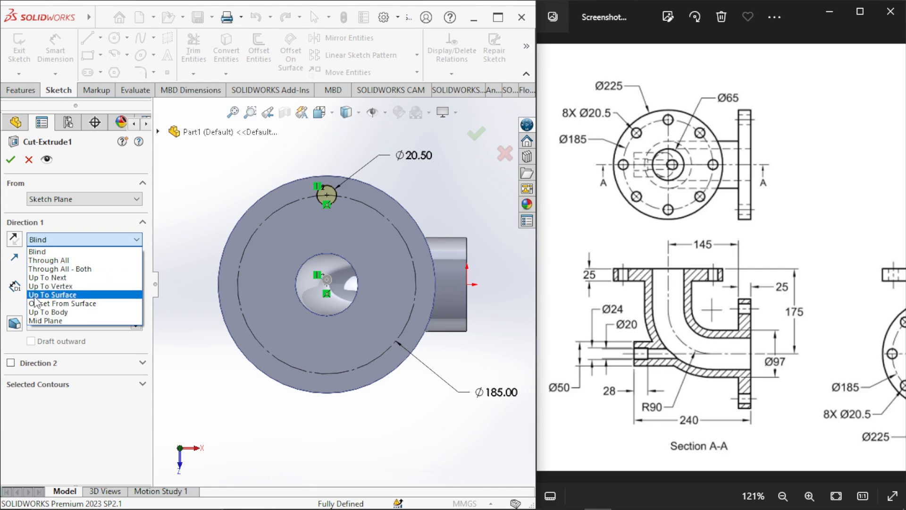
left_click(52, 295)
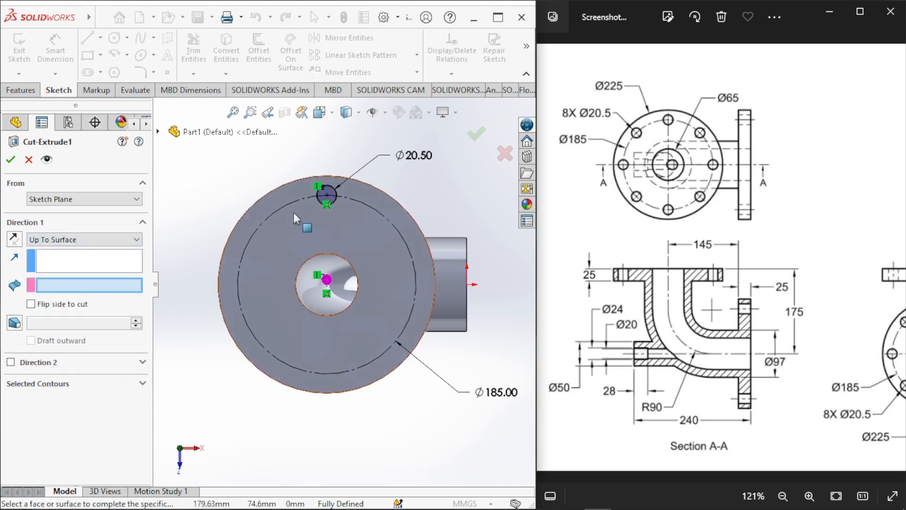
middle_click_drag(228, 185, 326, 260)
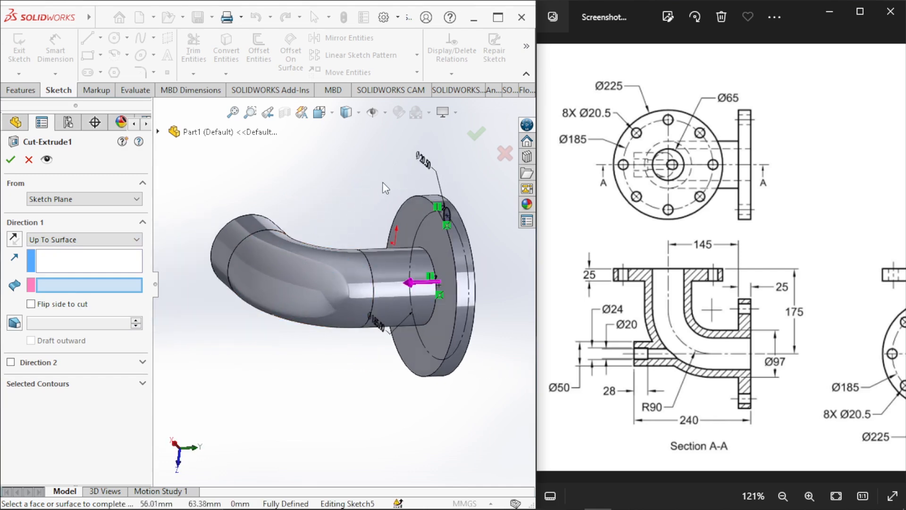
left_click(404, 217)
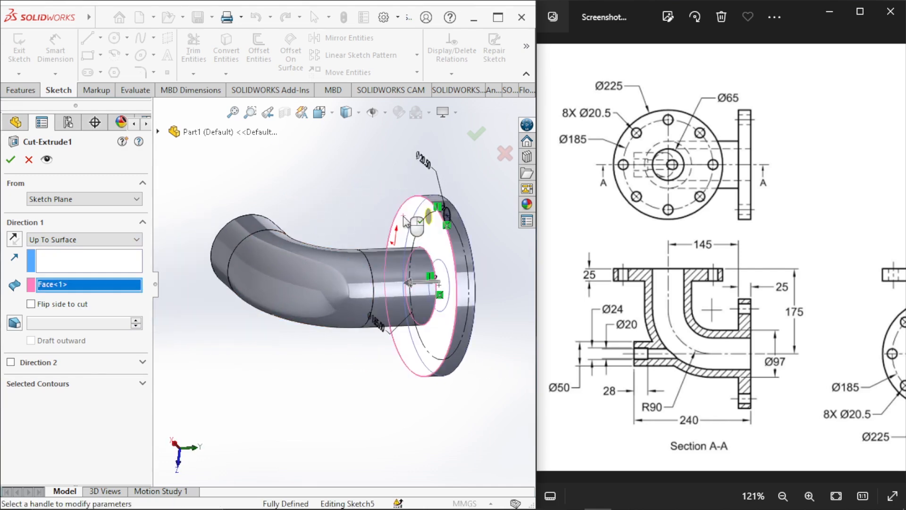
left_click(11, 159)
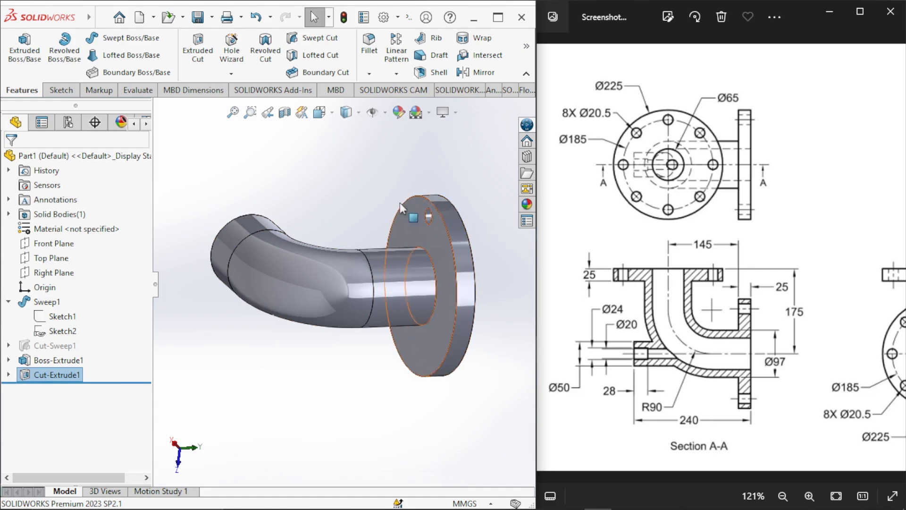
left_click(308, 168)
Step: Start a circular pattern about the flange's outer circular edge, with 8 equally spaced instances over 360 degrees
key("ctrl+7")
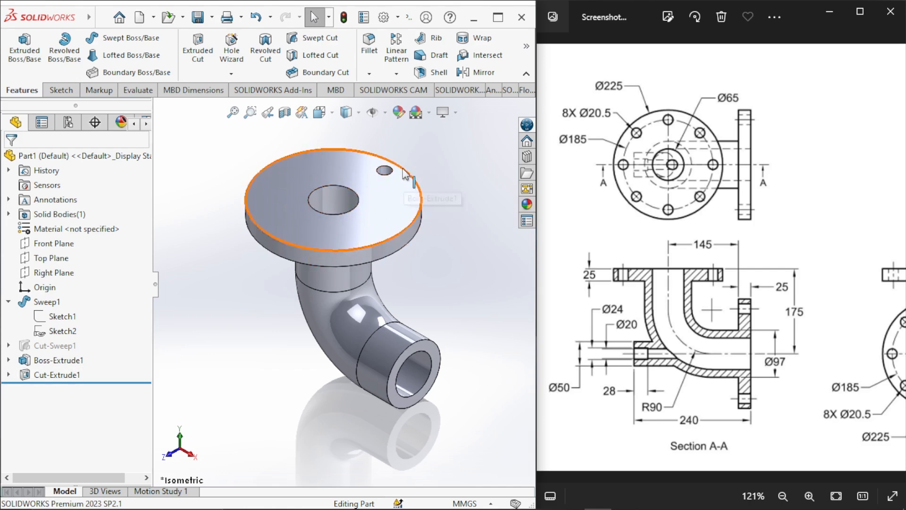
left_click(400, 74)
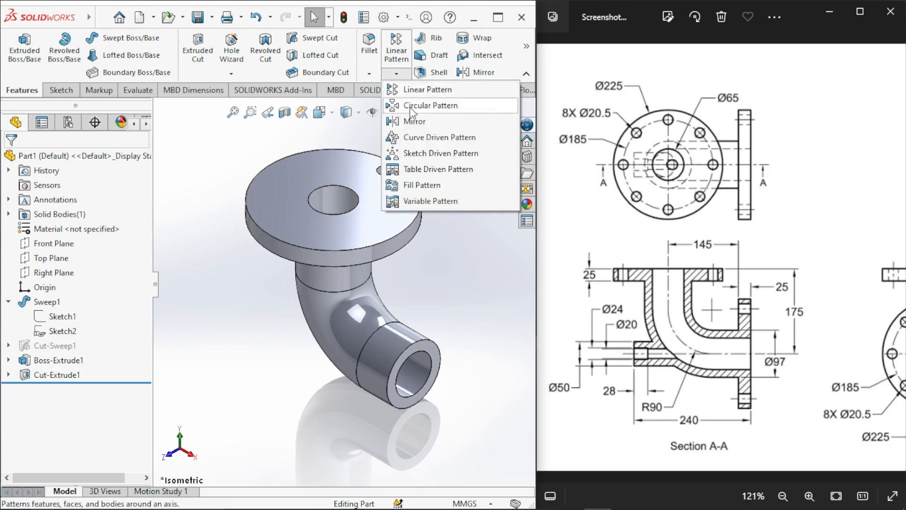
left_click(469, 106)
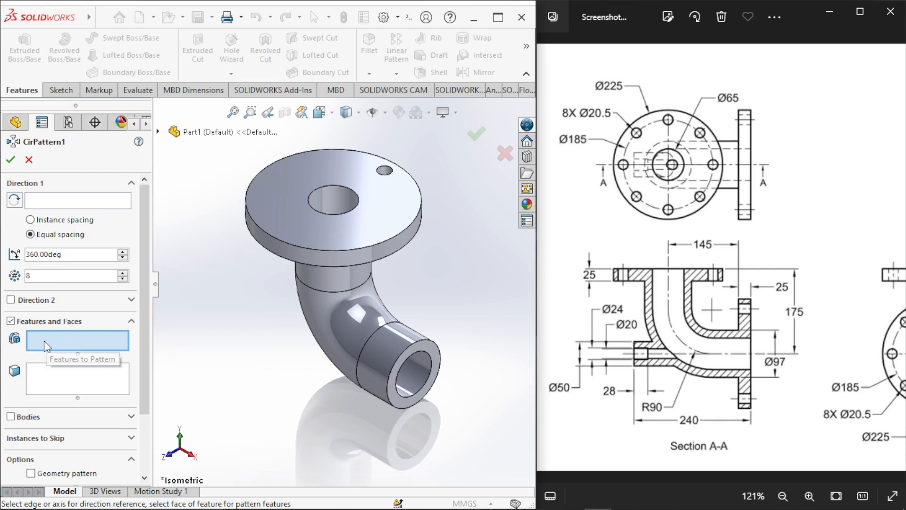
left_click(83, 201)
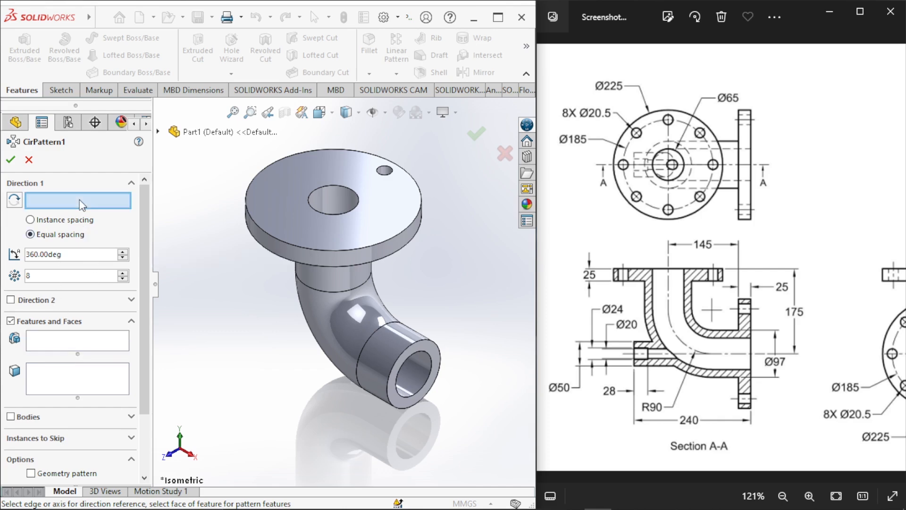
left_click(310, 249)
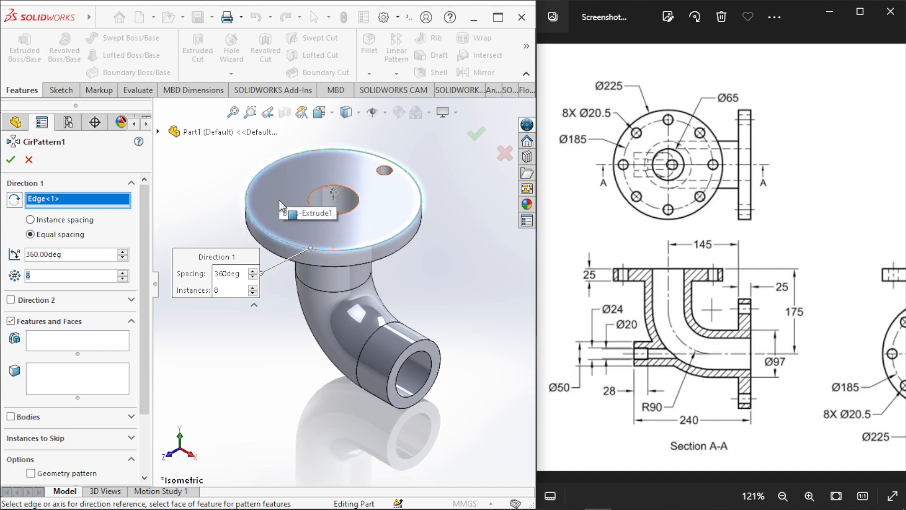
left_click(46, 345)
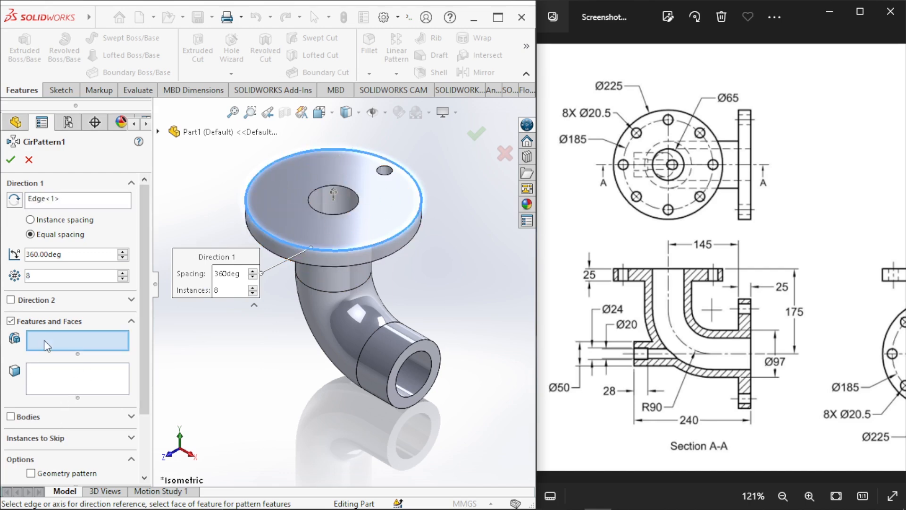
scroll(381, 189, "down", 3)
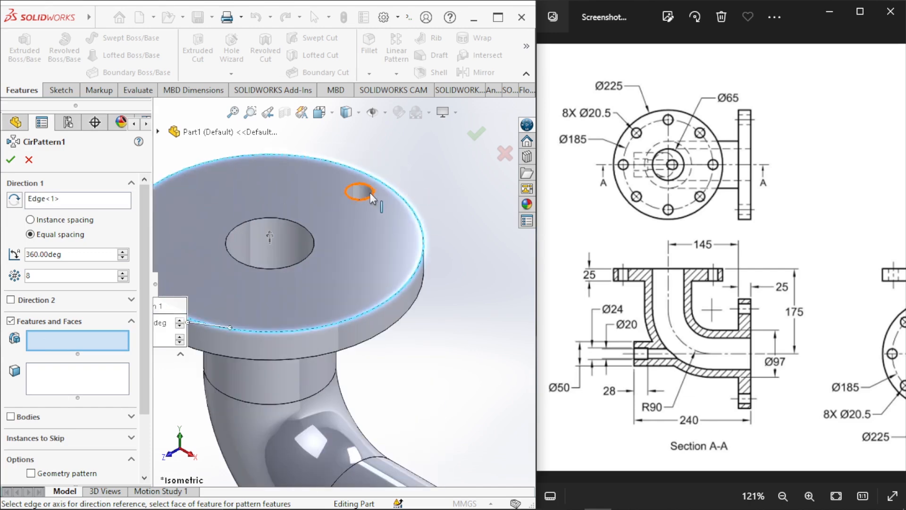
left_click(366, 190)
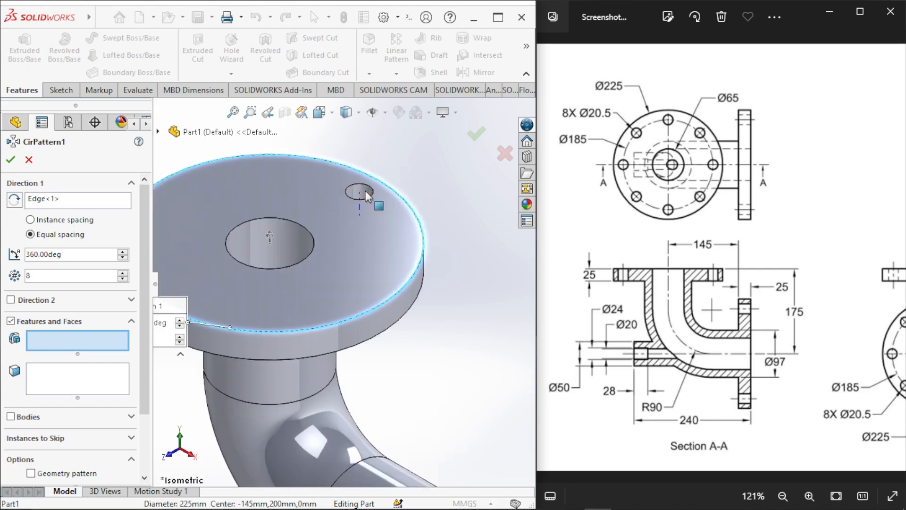
scroll(473, 294, "up", 3)
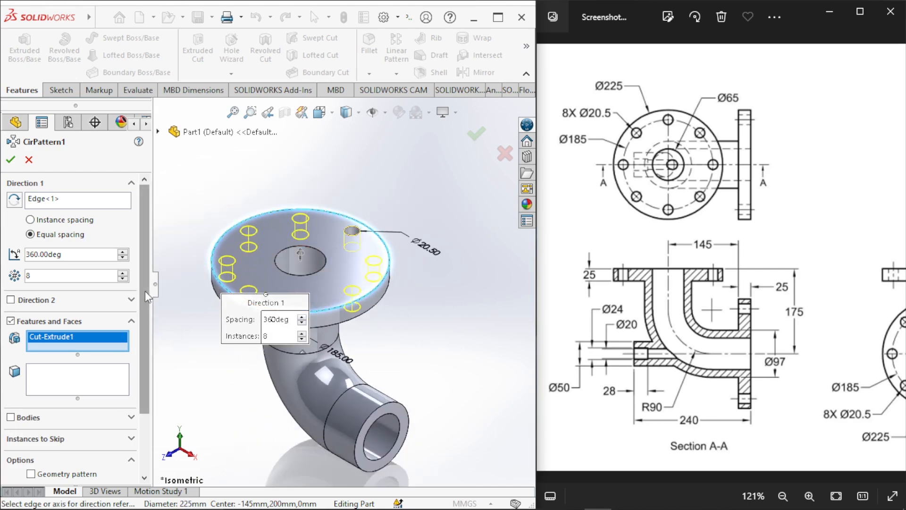
scroll(145, 291, "down", 3)
left_click_drag(161, 388, 174, 408)
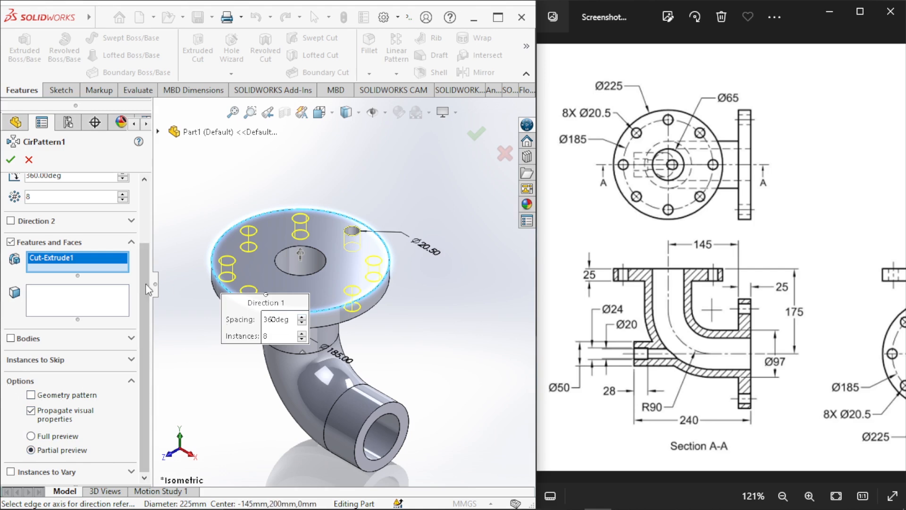
scroll(140, 290, "up", 3)
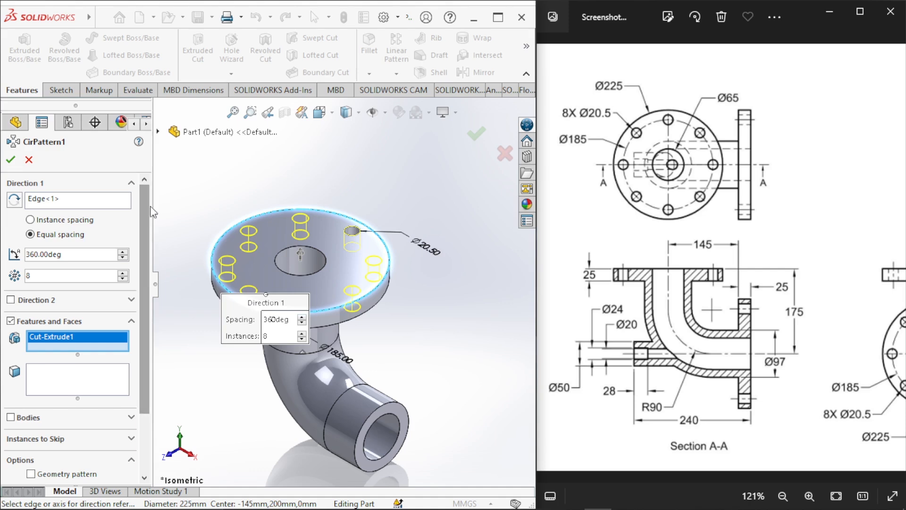
right_click(85, 335)
left_click(107, 352)
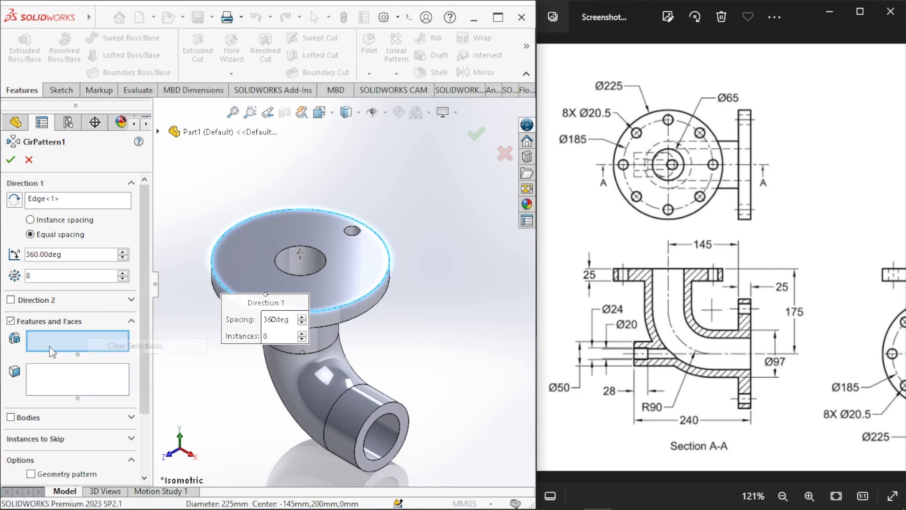
Step: Choose the bolt-hole cut as the feature to pattern and complete the circular pattern
left_click(159, 133)
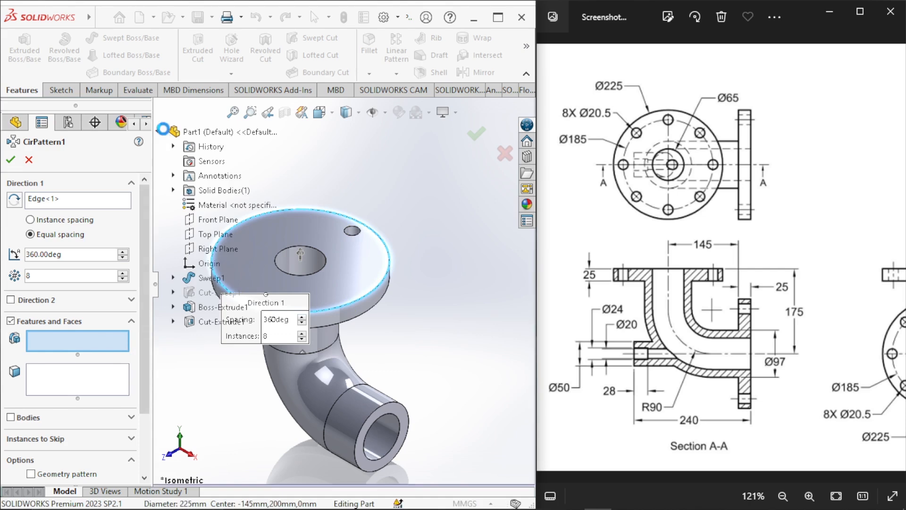
left_click(206, 326)
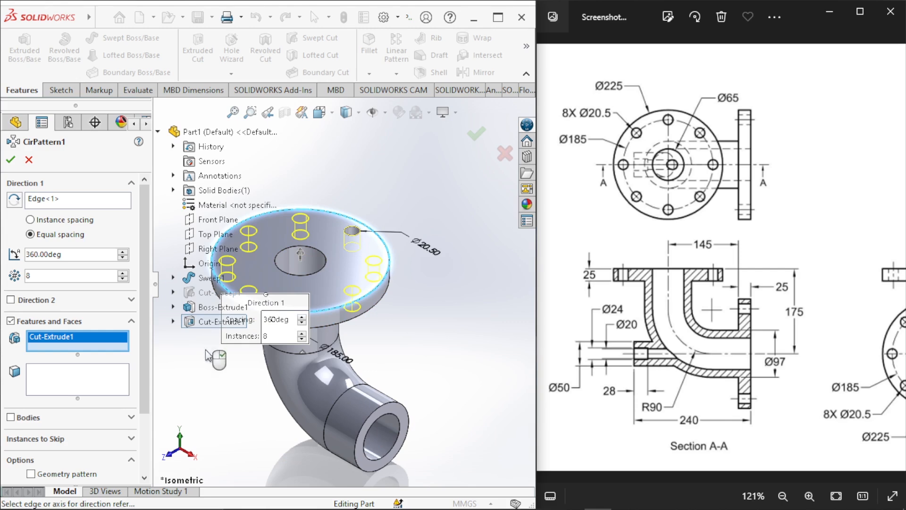
left_click(10, 159)
left_click(338, 171)
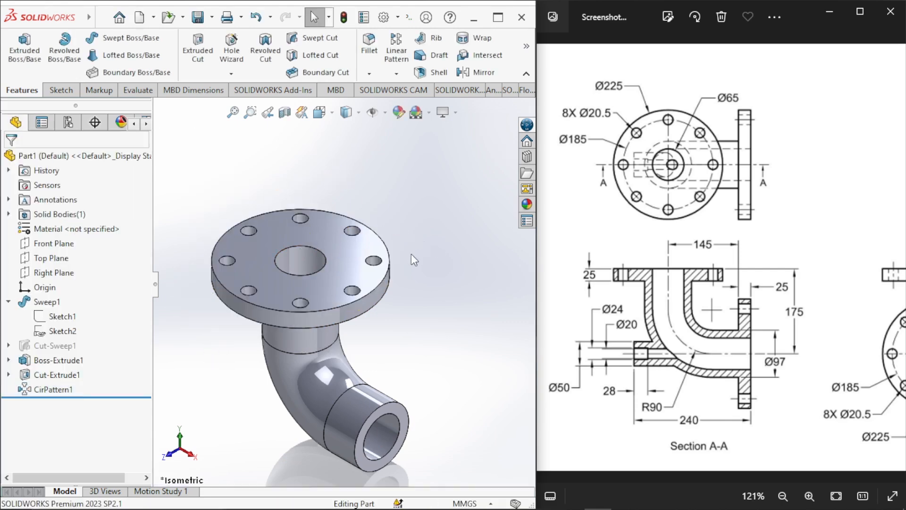
Step: Consult the drawing's side view of the second flange and start a sketch on the pipe's open end face
key("ctrl+7")
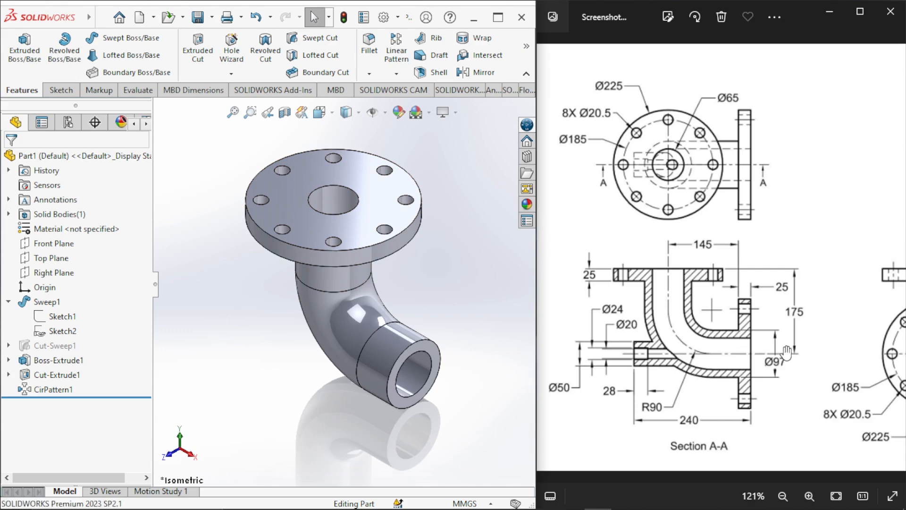
left_click_drag(786, 352, 625, 351)
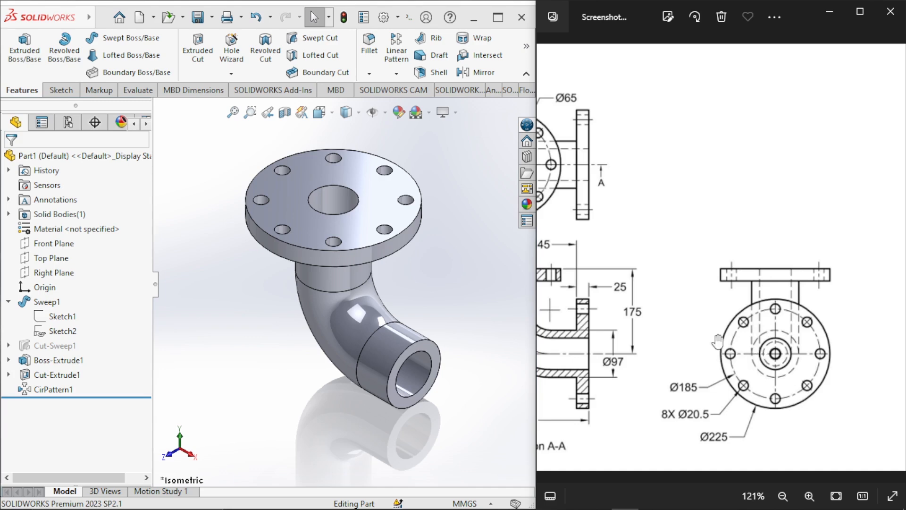
mouse_move(706, 328)
left_mouse_down()
mouse_move(783, 324)
mouse_move(691, 315)
left_mouse_up()
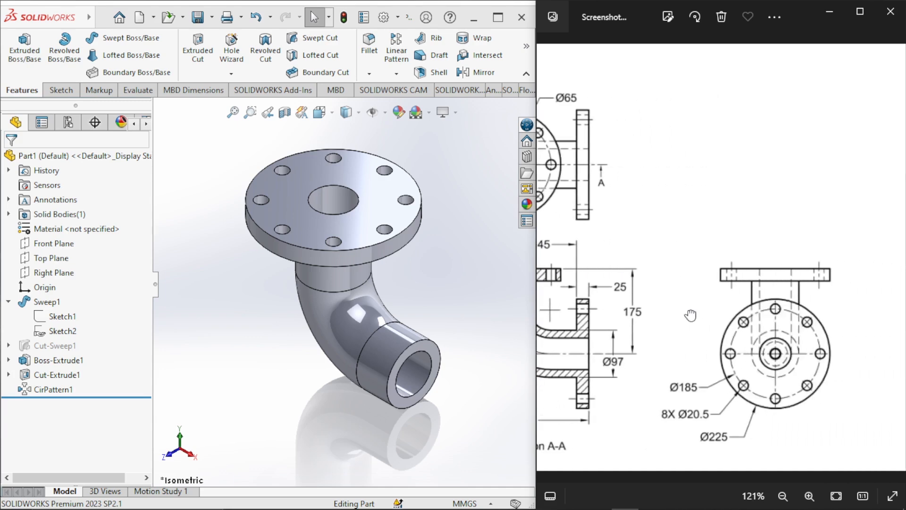
left_click(431, 345)
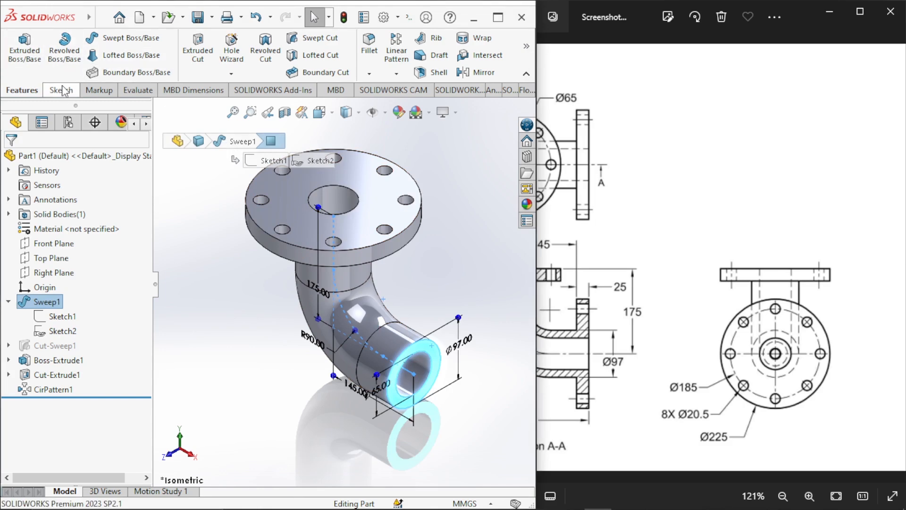
left_click(31, 62)
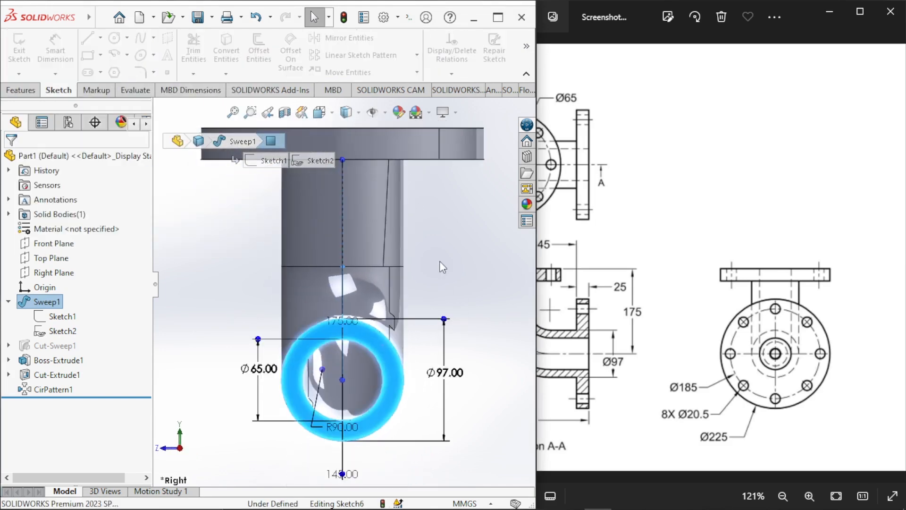
scroll(466, 273, "up", 1)
Step: Draw a circle centred on the pipe opening's origin and dimension its diameter as 225 mm
right_click_drag(280, 268, 238, 256)
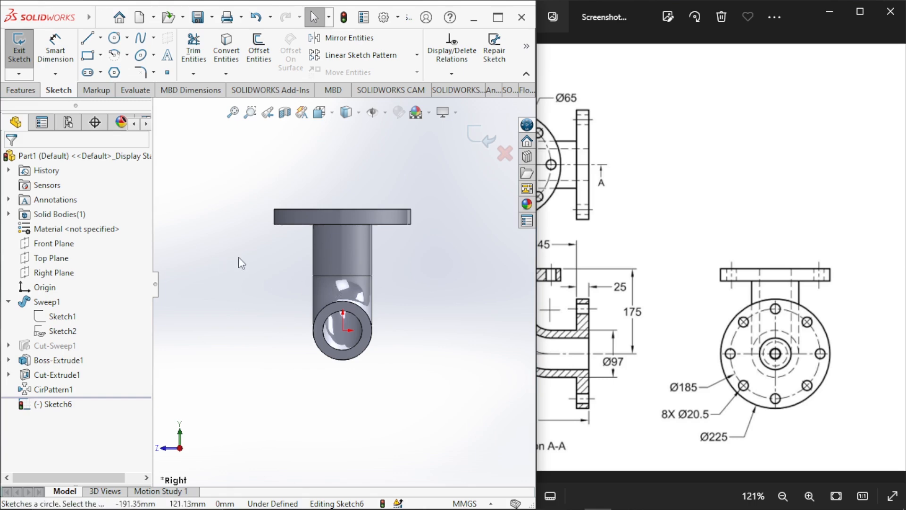
left_click(343, 330)
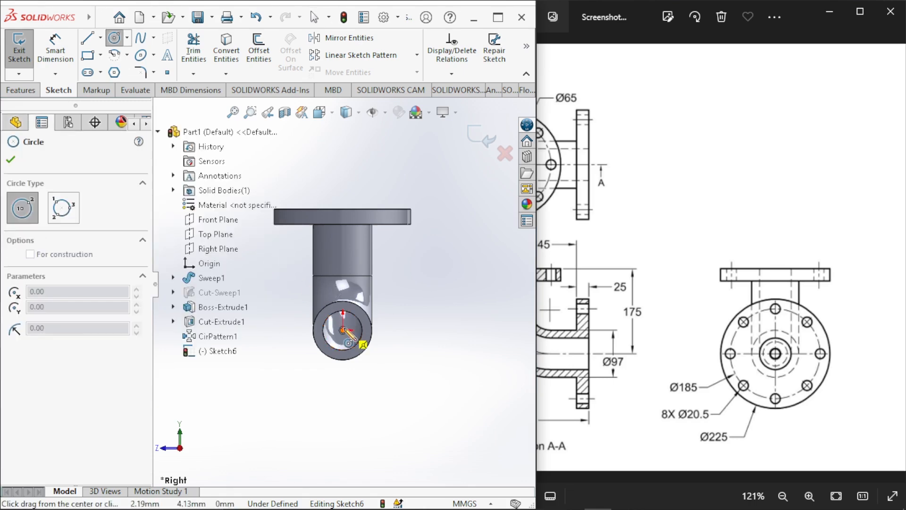
left_click(301, 375)
right_click_drag(433, 416, 439, 317)
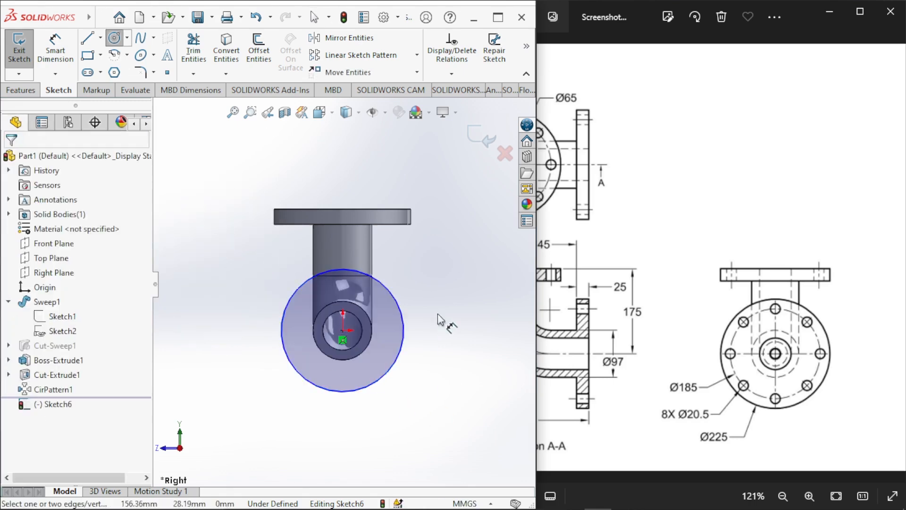
left_click(400, 349)
left_click(453, 332)
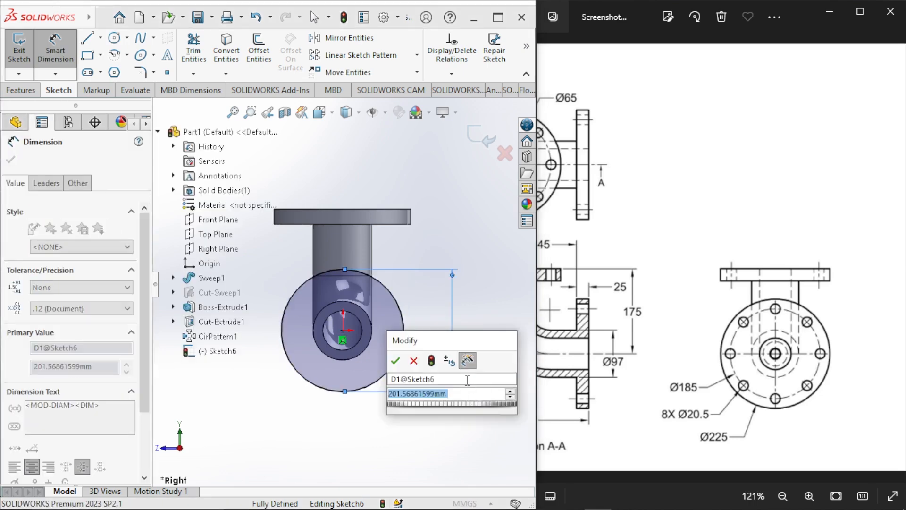
type("225")
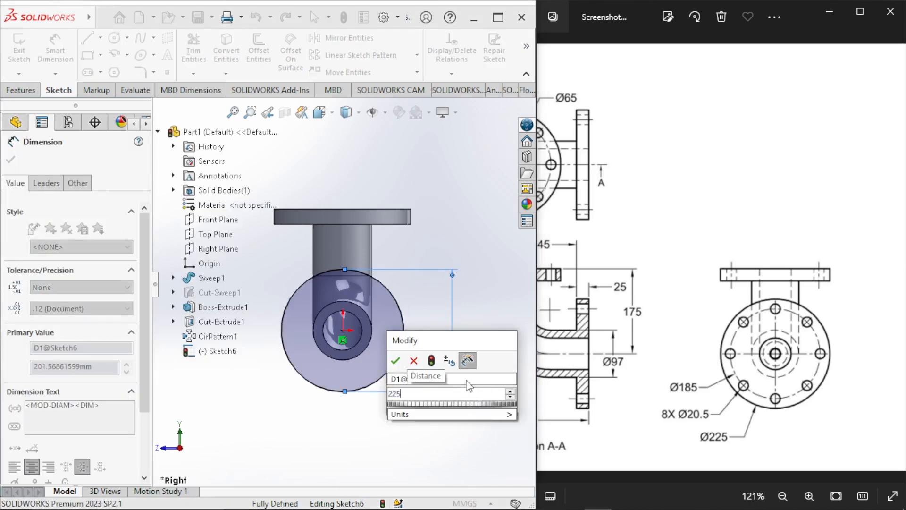
key("Return")
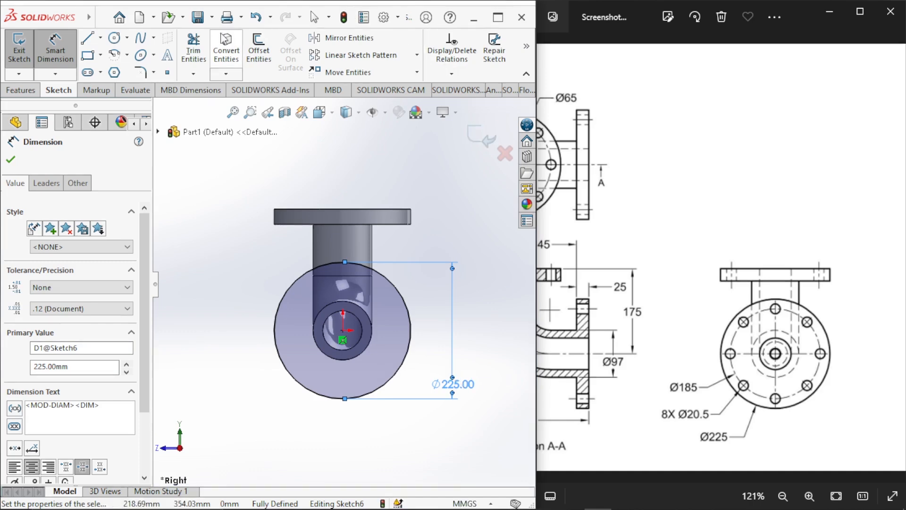
Step: Convert the pipe's inner bore edge into the sketch and boss-extrude the ring profile by a blind 25 mm
left_click(226, 50)
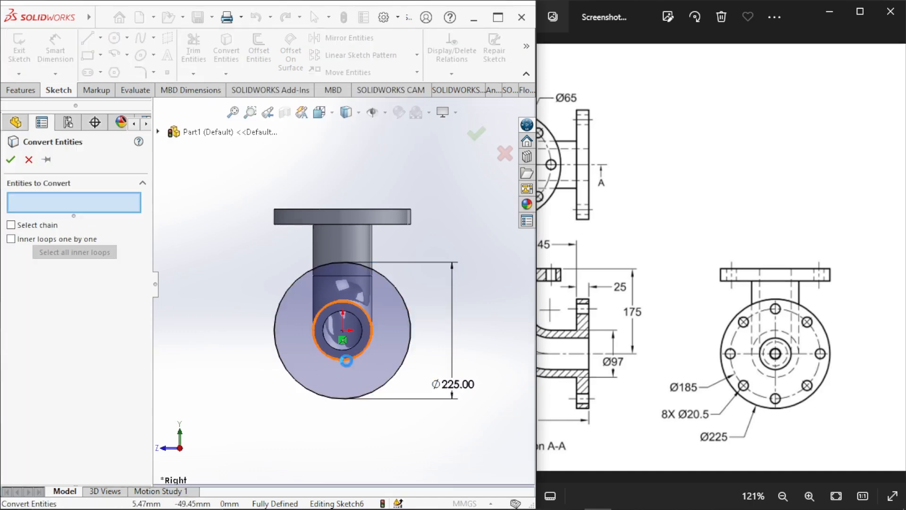
scroll(346, 361, "down", 1)
left_click(342, 343)
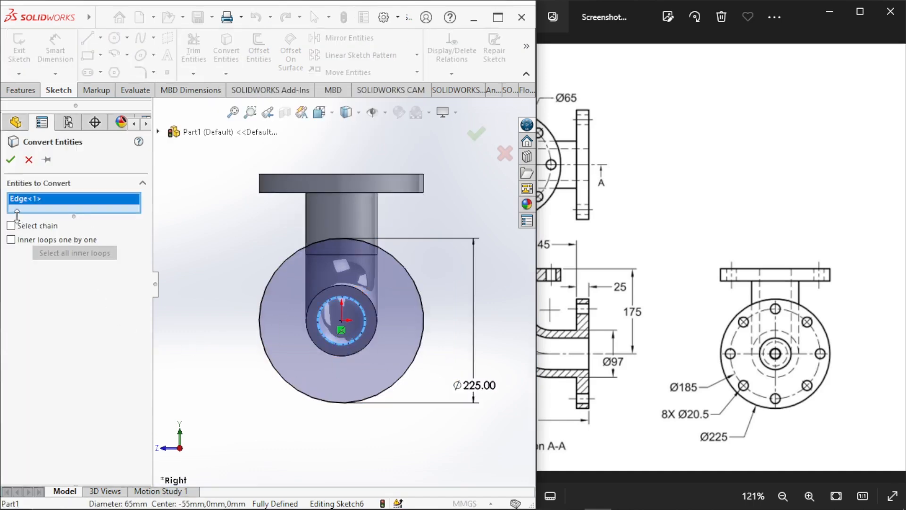
left_click(10, 161)
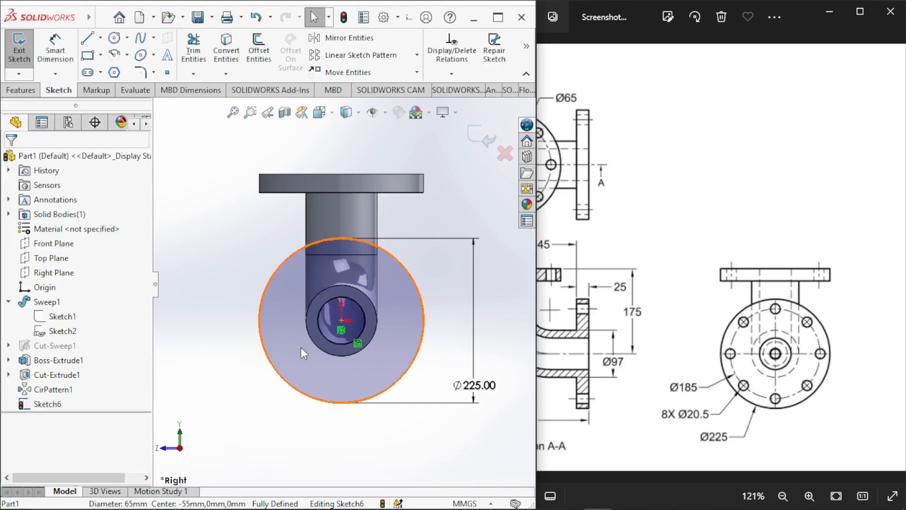
key("e")
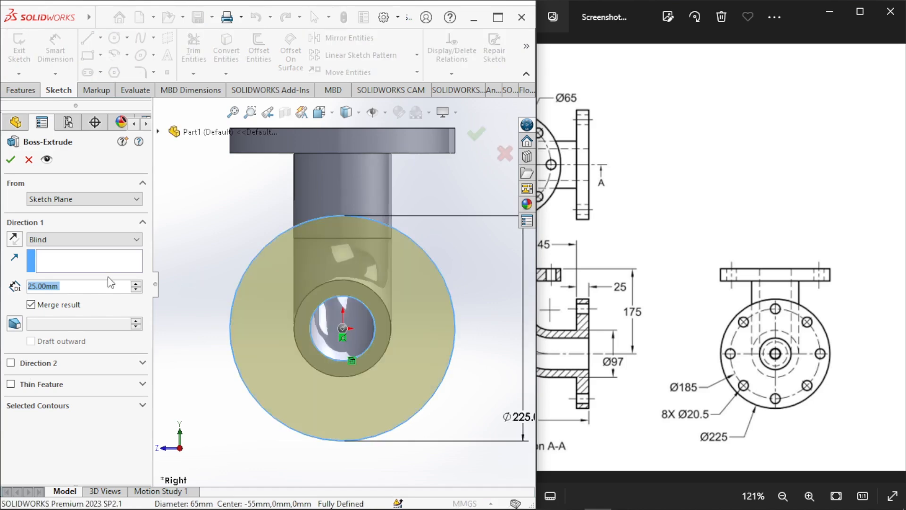
left_click(7, 162)
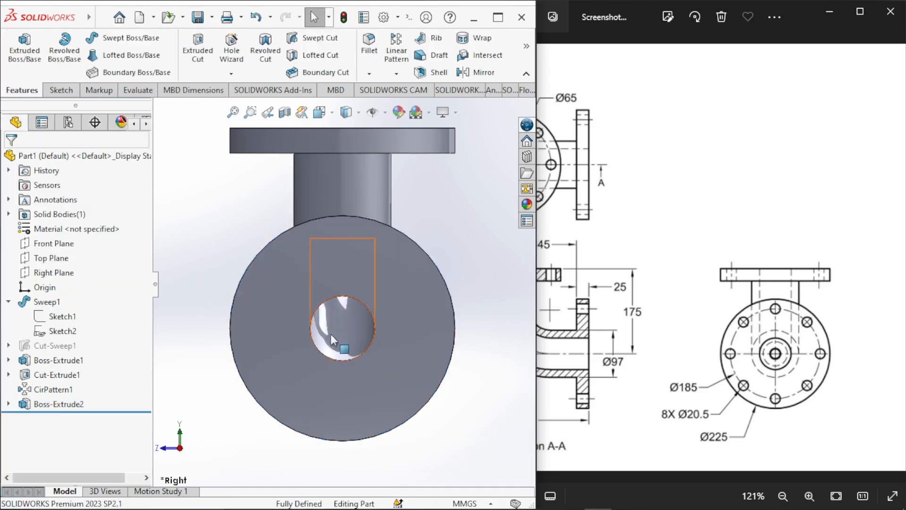
Step: Start a sketch on the outer face of the second flange
middle_click_drag(332, 339, 385, 302)
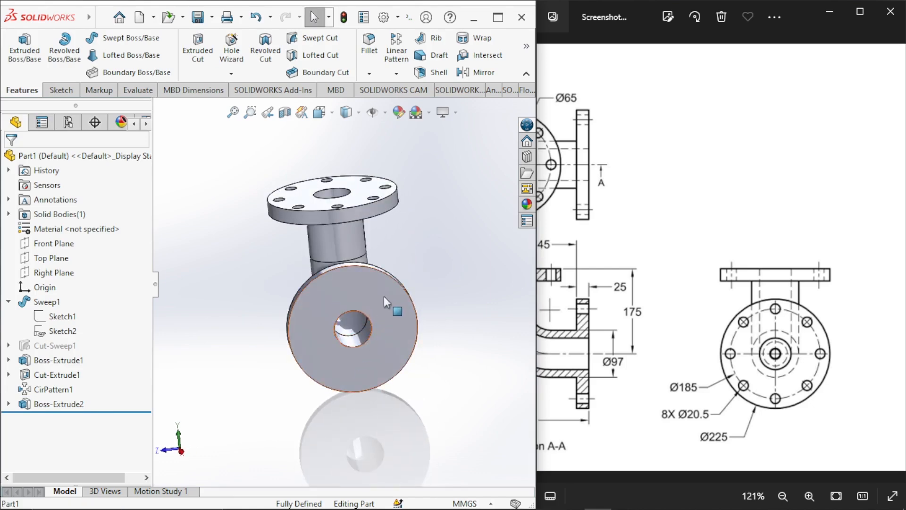
left_click(385, 302)
left_click(442, 251)
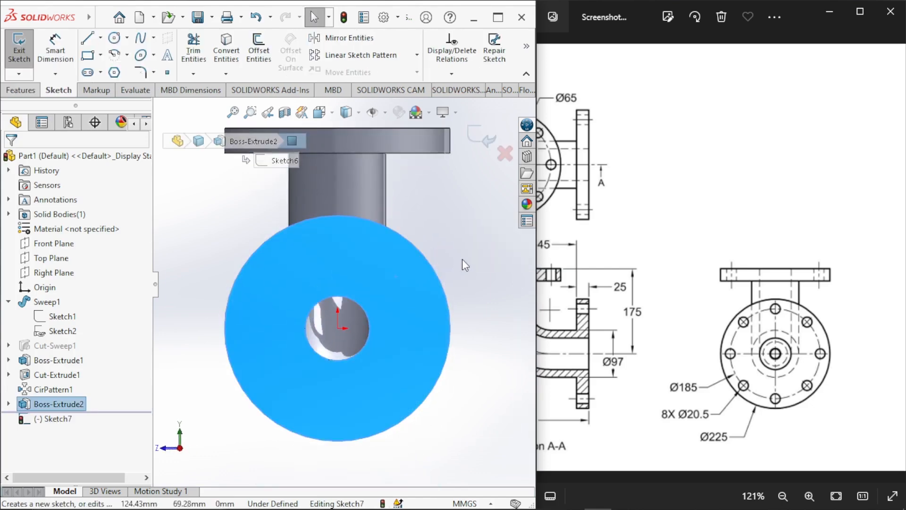
left_click(462, 259)
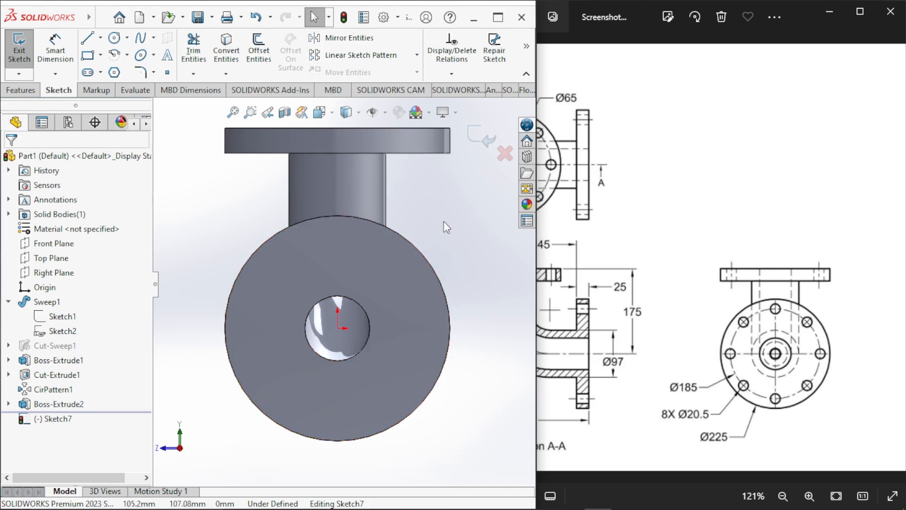
Step: Draw a circle centred on the second flange's origin and dimension its diameter as 185 mm
right_click_drag(444, 220, 498, 217)
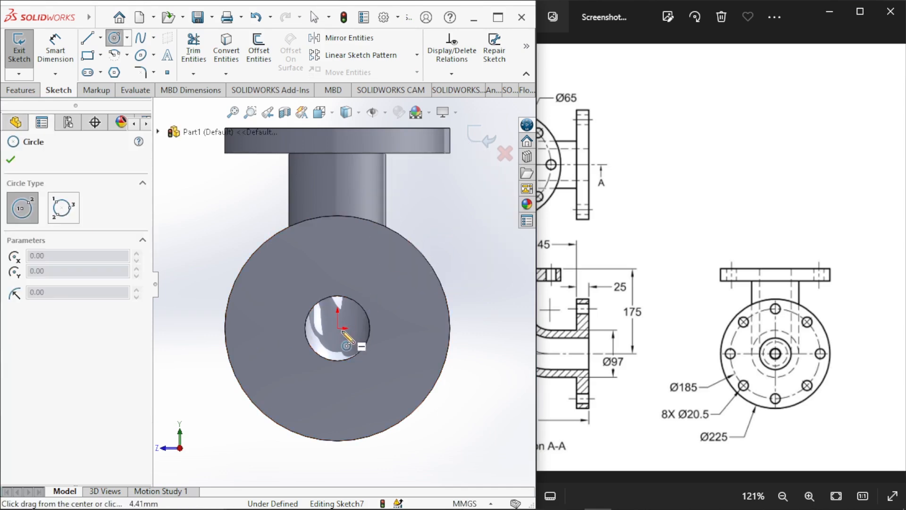
left_click(338, 327)
left_click(288, 396)
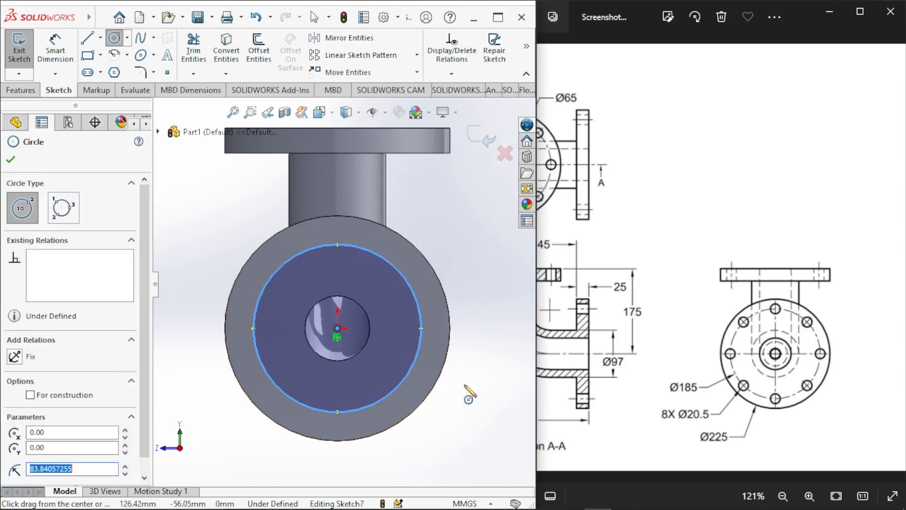
right_click_drag(463, 384, 453, 261)
left_click(391, 265)
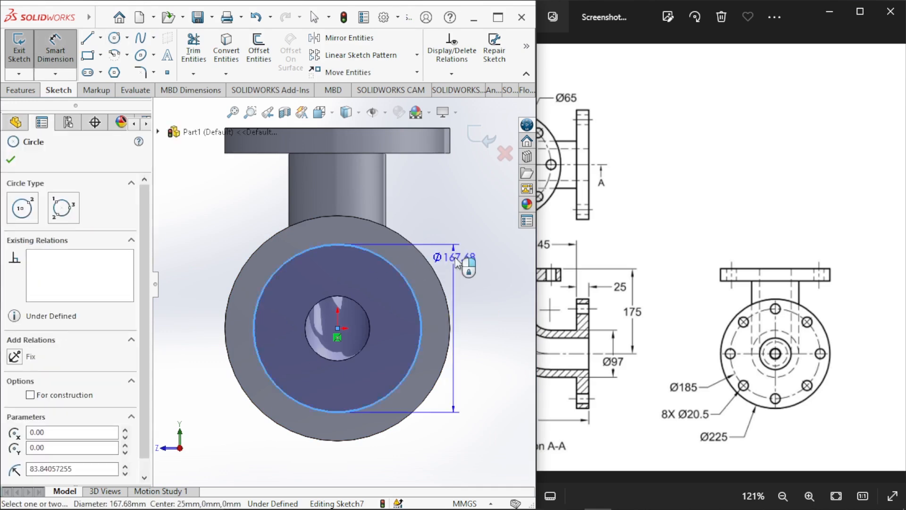
left_click(509, 258)
type("185")
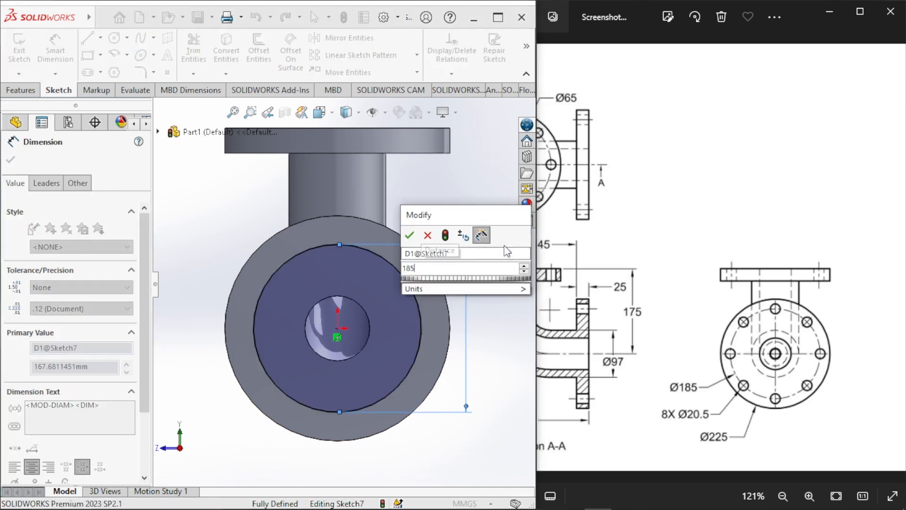
key("Return")
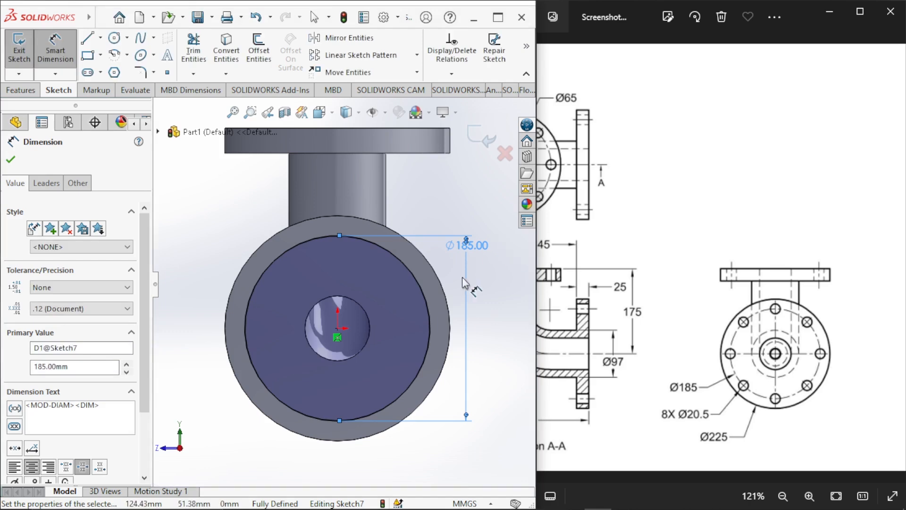
Step: Convert the 185 mm circle into construction geometry to serve as the bolt circle
right_click(491, 283)
left_click(514, 323)
key("Escape")
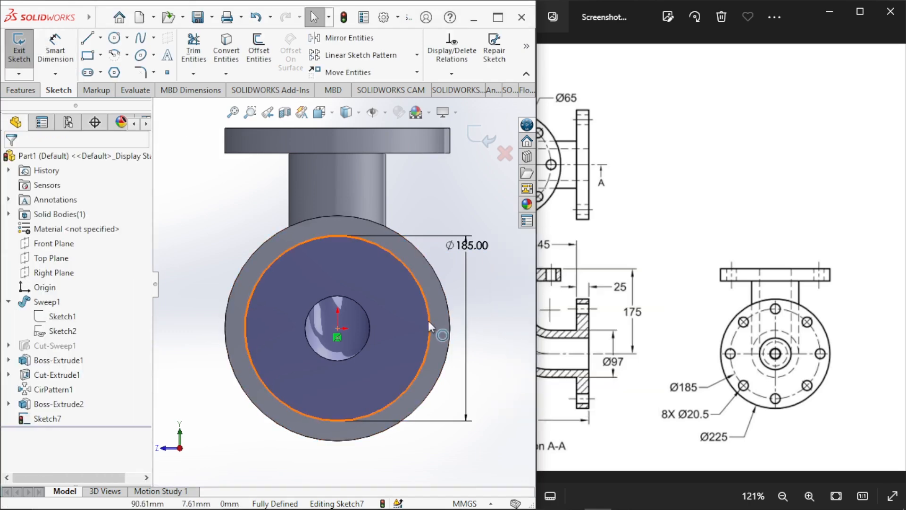
left_click(429, 321)
left_click(488, 287)
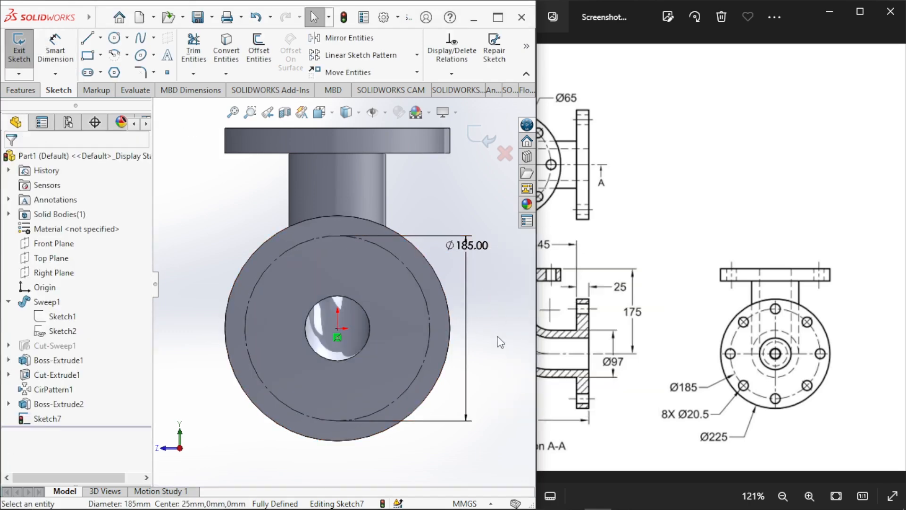
Step: Draw a small circle, about 14 mm in diameter, centred on the uppermost point of the construction bolt circle
right_click_drag(215, 196, 271, 193)
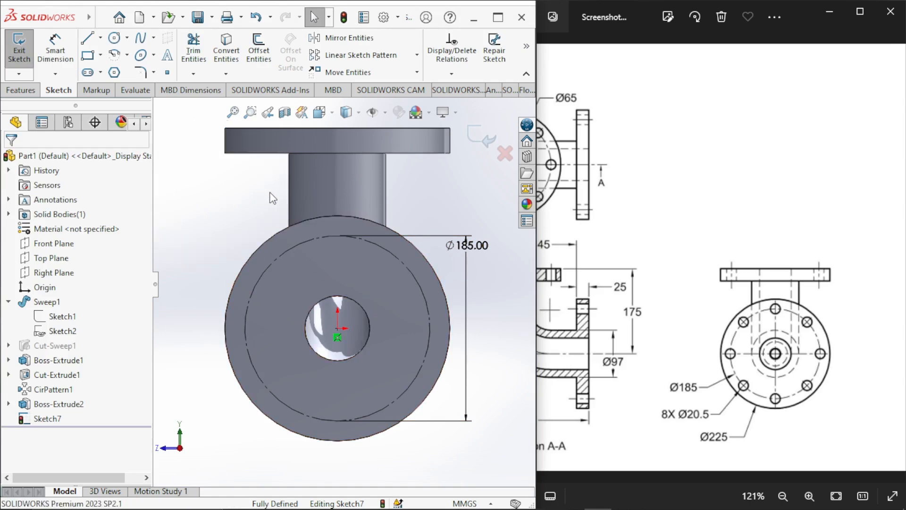
scroll(352, 229, "down", 3)
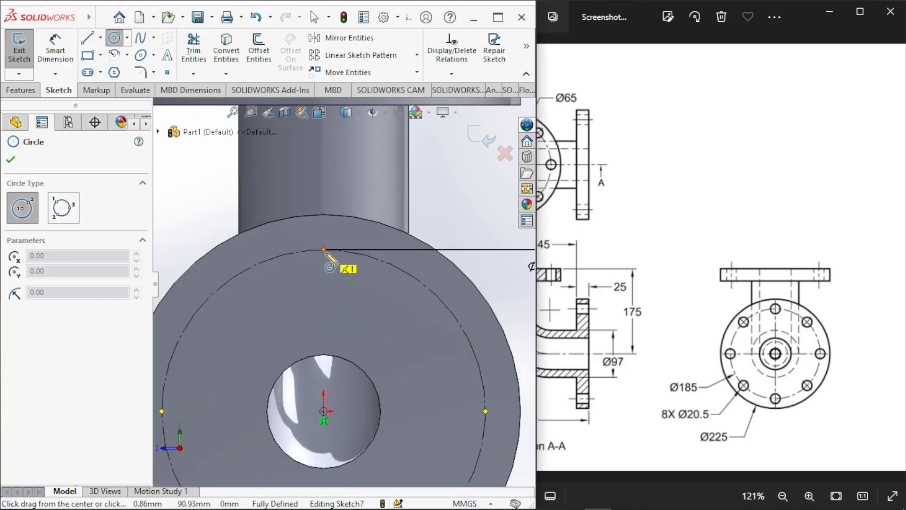
left_click(324, 249)
left_click(325, 261)
right_click_drag(452, 222, 453, 158)
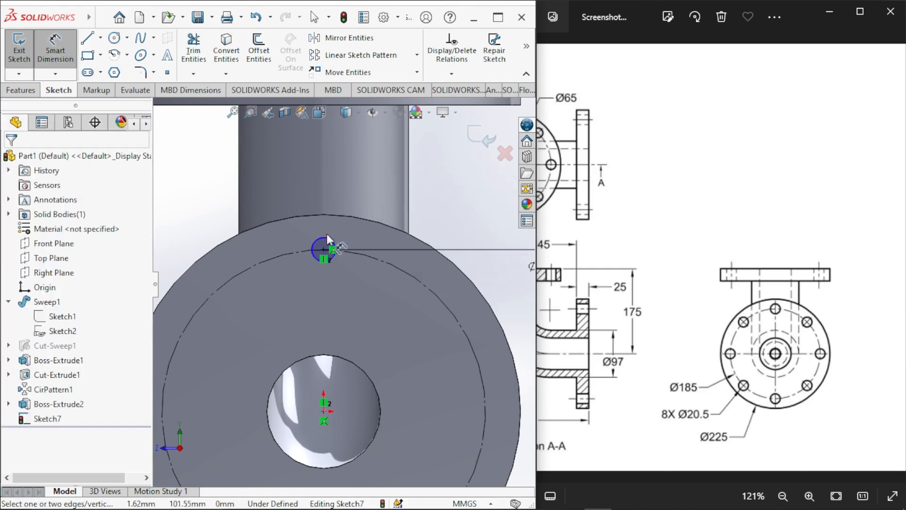
left_click(327, 239)
left_click(408, 217)
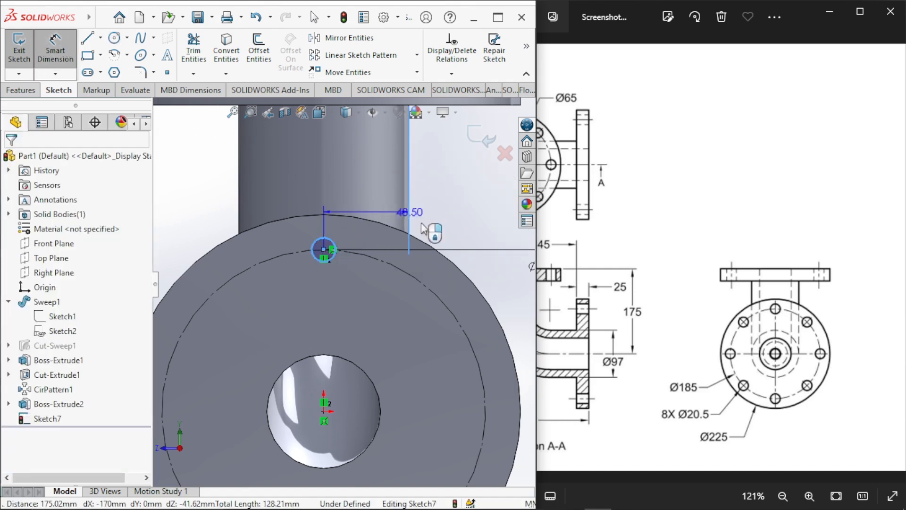
left_click(464, 212)
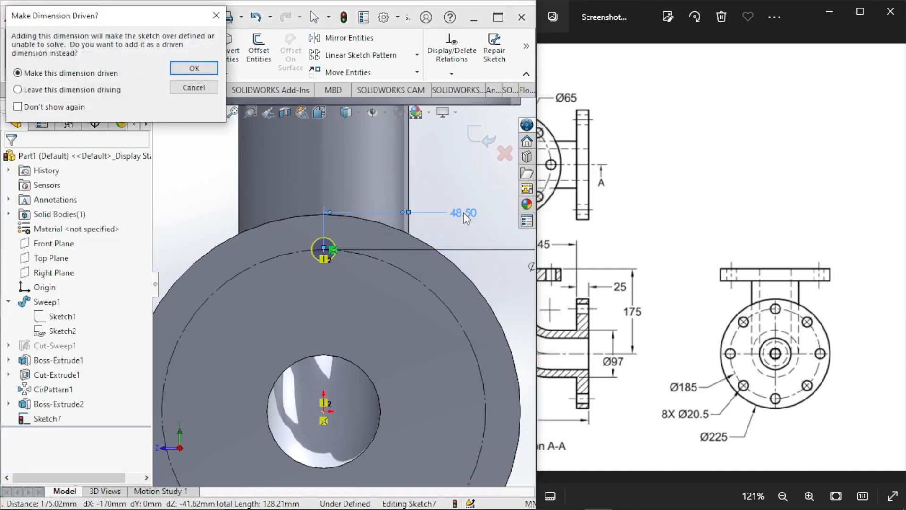
left_click(216, 15)
Step: Dimension the small bolt-hole circle's diameter as 20.5 mm
right_click_drag(429, 224, 432, 157)
right_click_drag(442, 210, 442, 151)
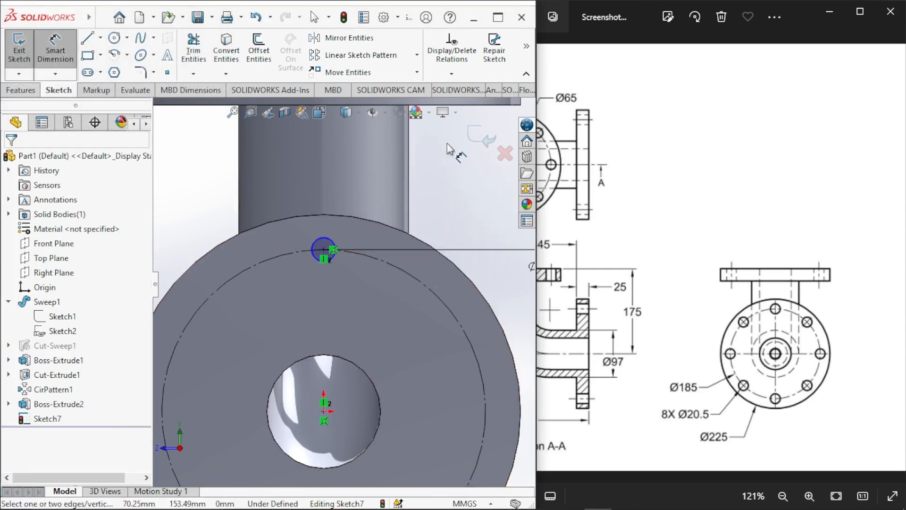
left_click(332, 241)
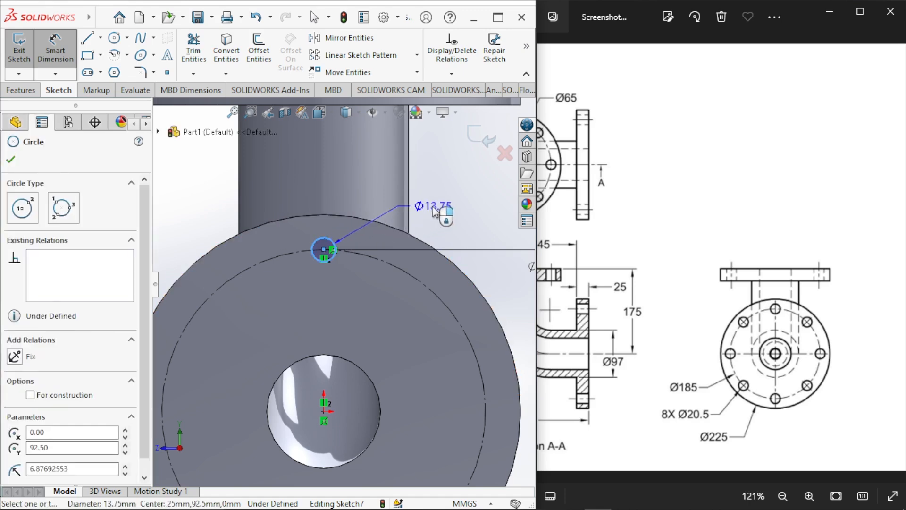
left_click(380, 203)
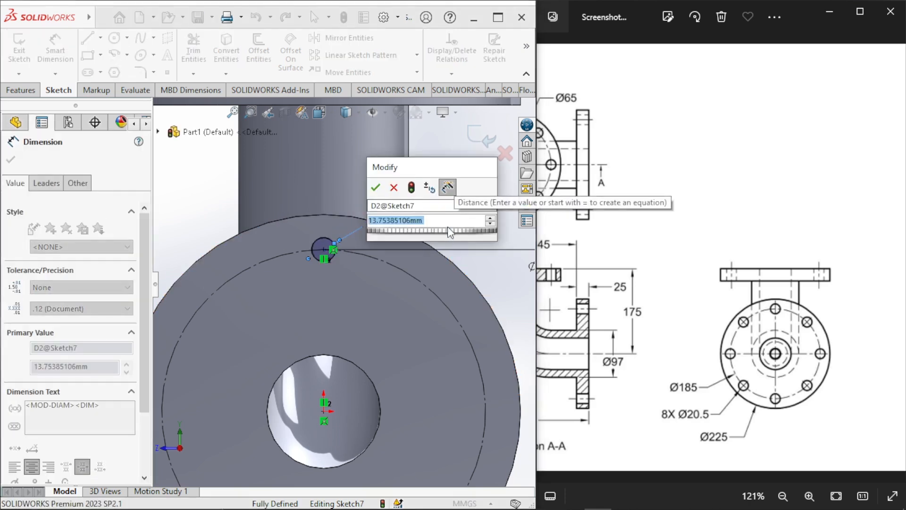
type("20.5")
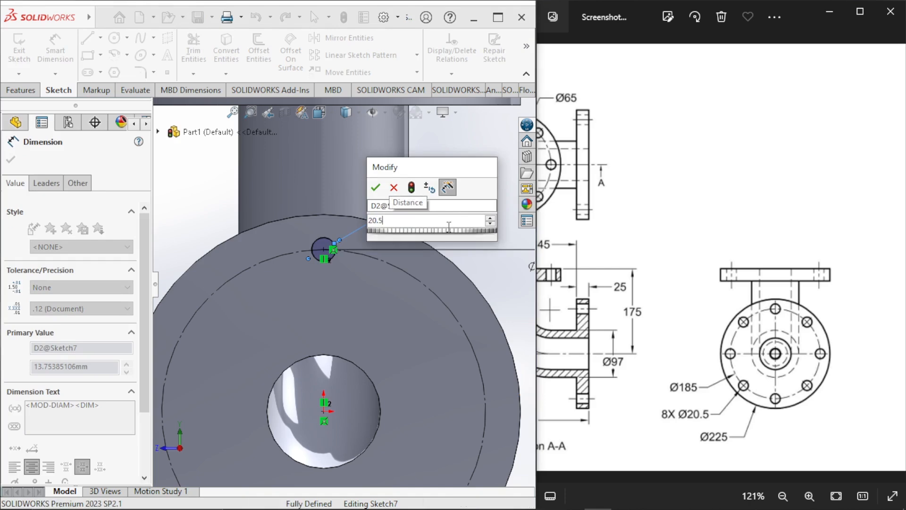
key("Return")
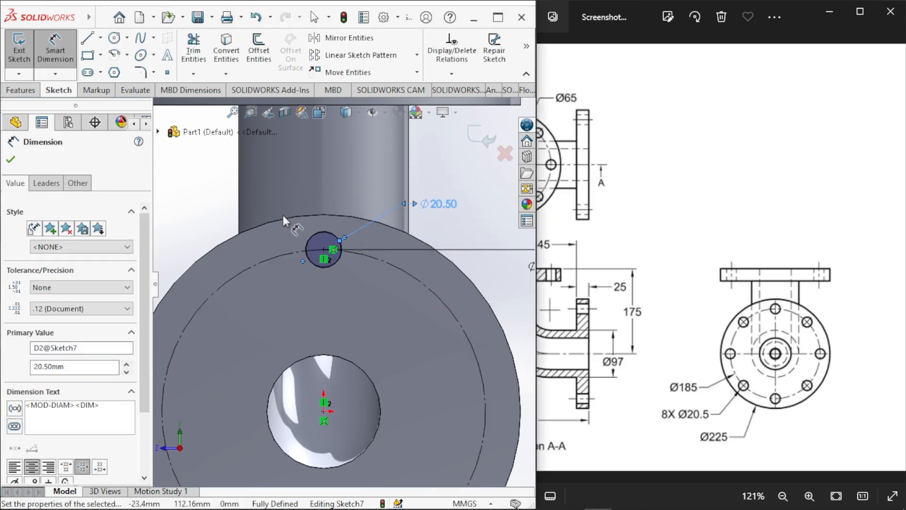
Step: Exit the sketch and extrude-cut the bolt hole through the second flange with a blind depth of 25 mm
key("f")
left_click(20, 53)
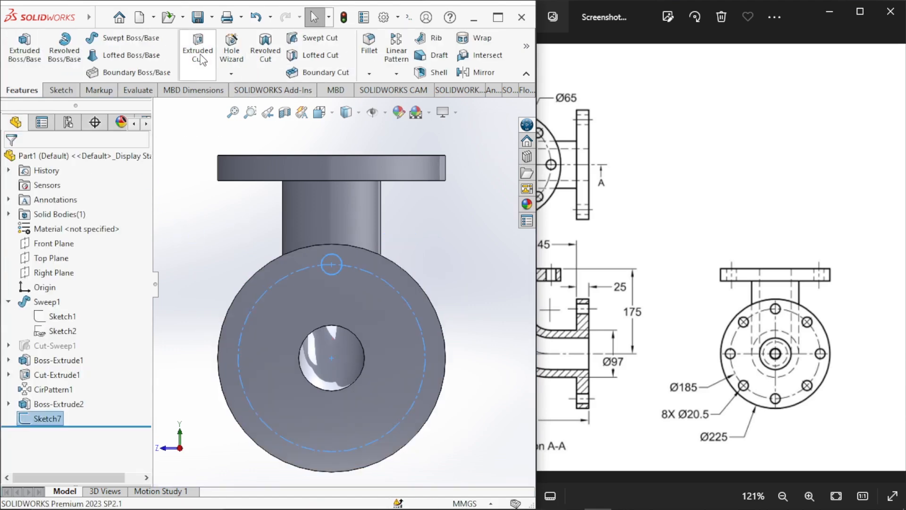
left_click(200, 57)
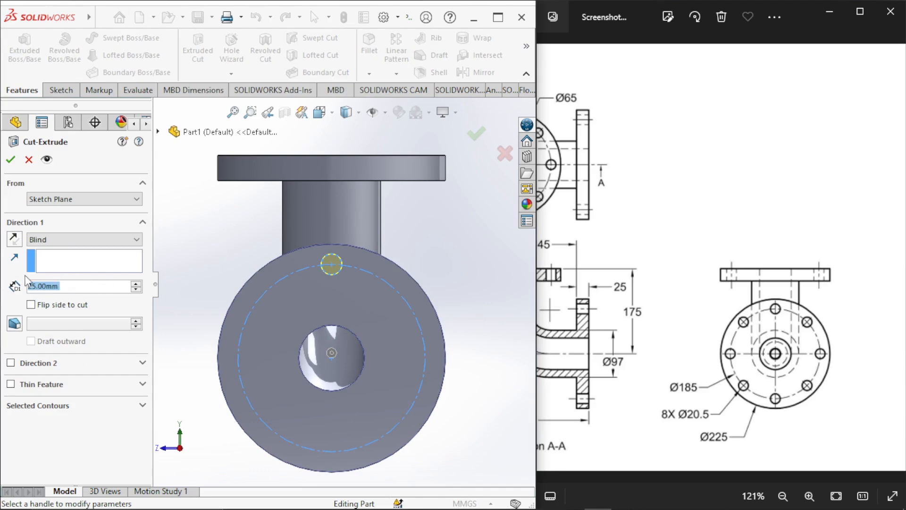
left_click(10, 161)
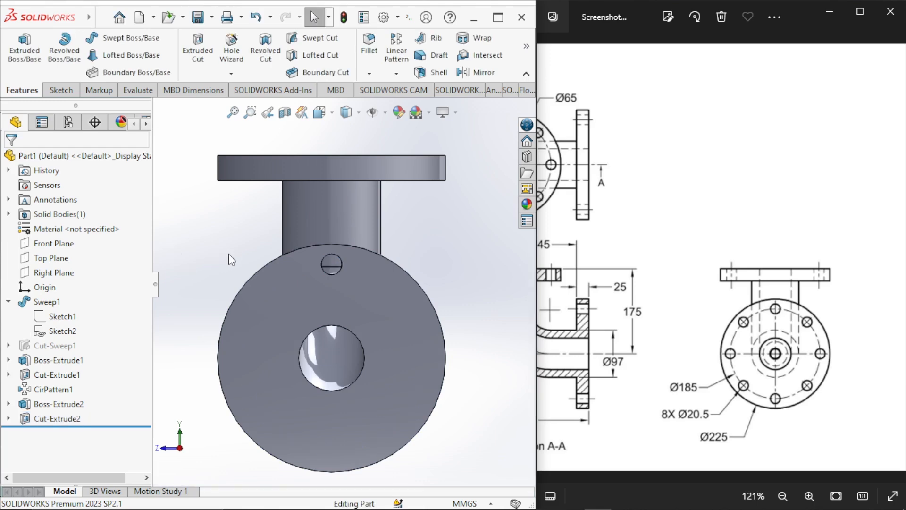
Step: Circular-pattern the second flange's bolt-hole cut about the flange's outer circular edge, with eight equally spaced instances over 360 degrees
key("ctrl+7")
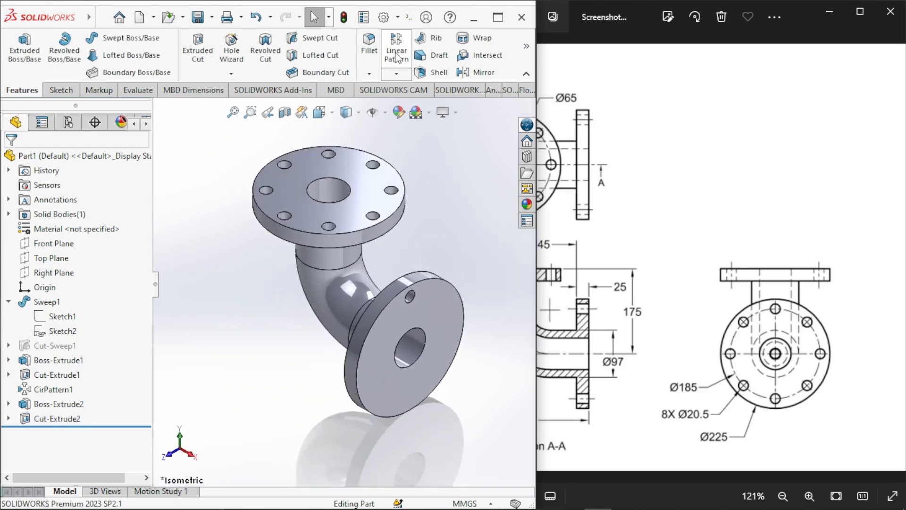
left_click(400, 74)
left_click(410, 106)
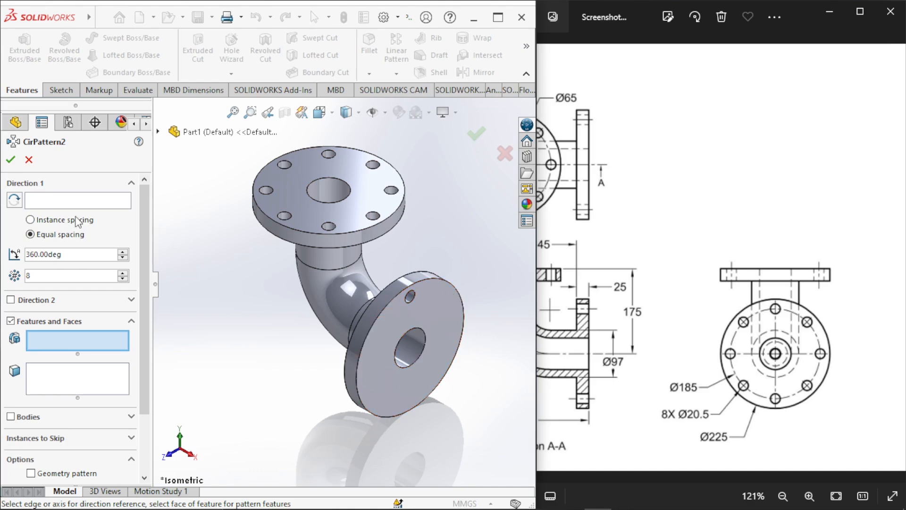
left_click(83, 204)
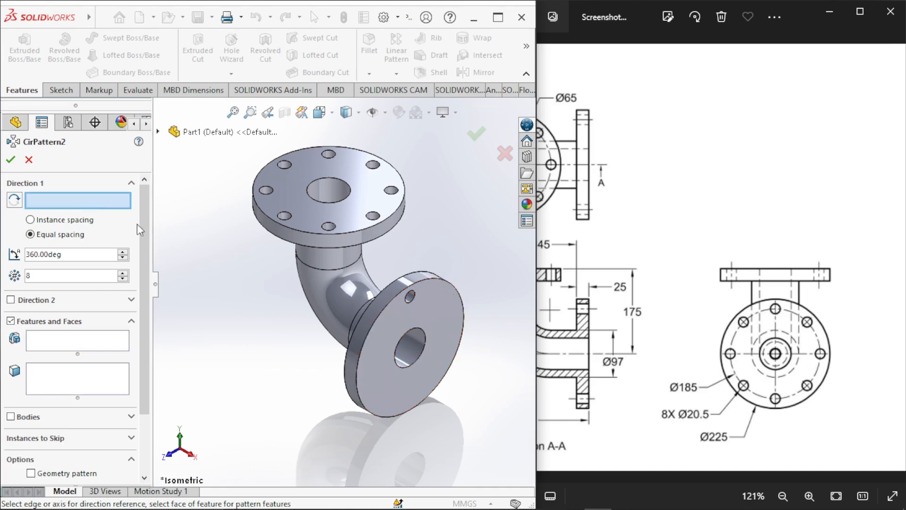
left_click(433, 279)
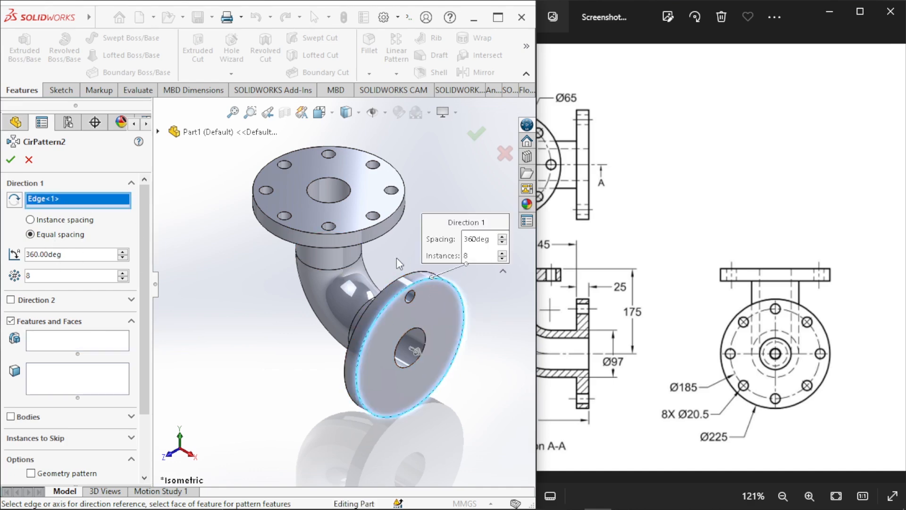
scroll(453, 283, "up", 5)
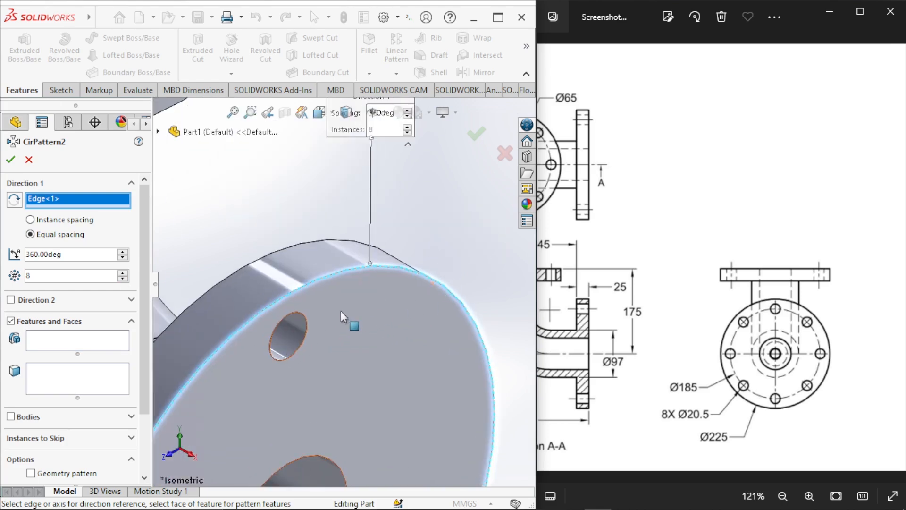
left_click(64, 347)
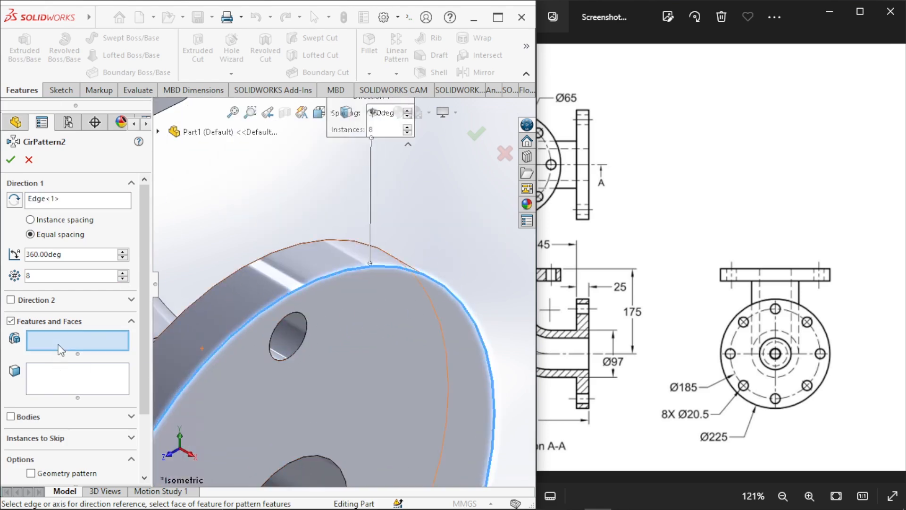
left_click(289, 339)
scroll(236, 320, "down", 5)
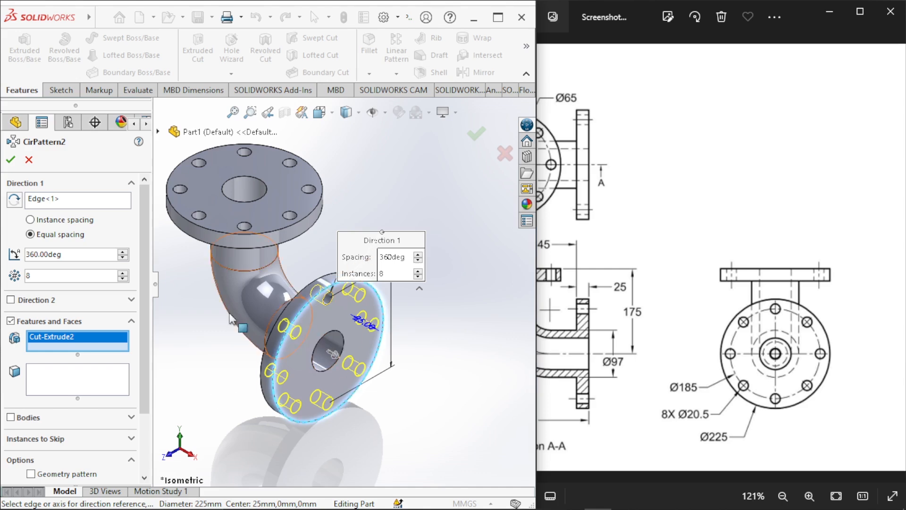
left_click(10, 160)
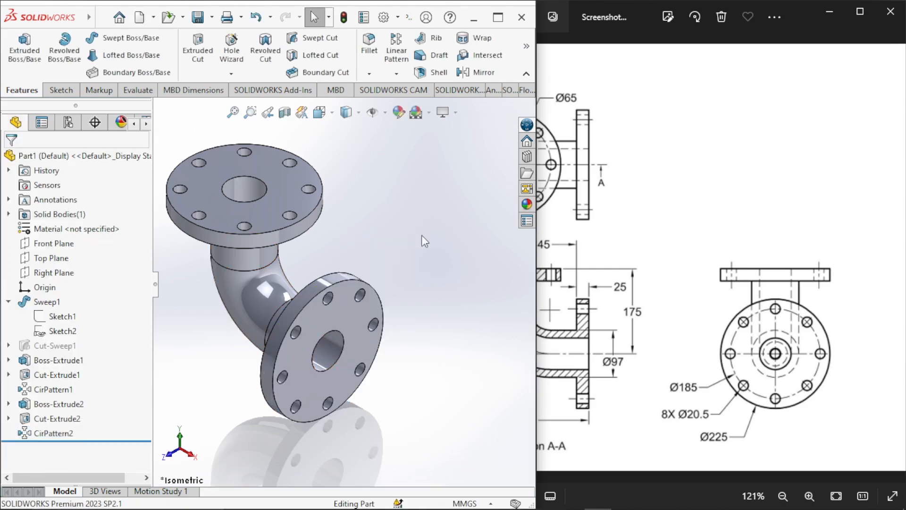
Step: Start a reference plane that uses the outer face of the second, vertical flange as its first reference
scroll(421, 236, "up", 4)
scroll(480, 186, "down", 4)
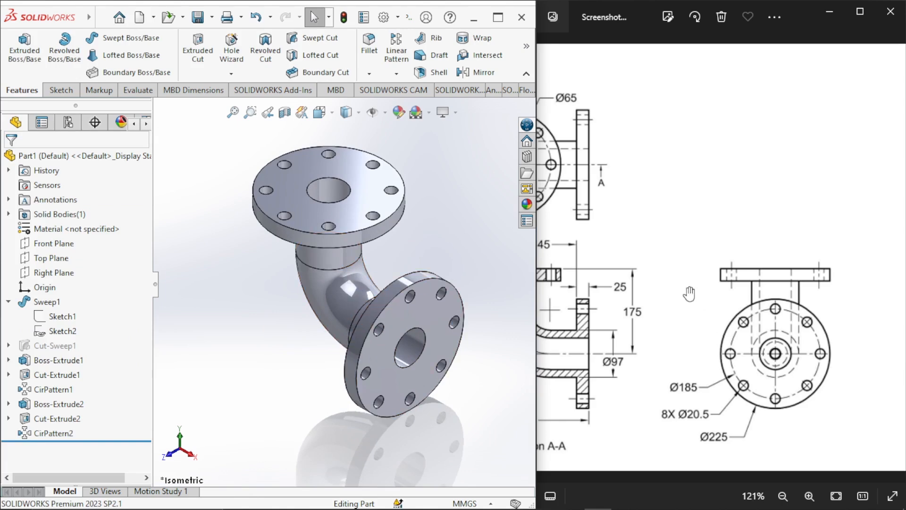
left_click_drag(689, 294, 857, 289)
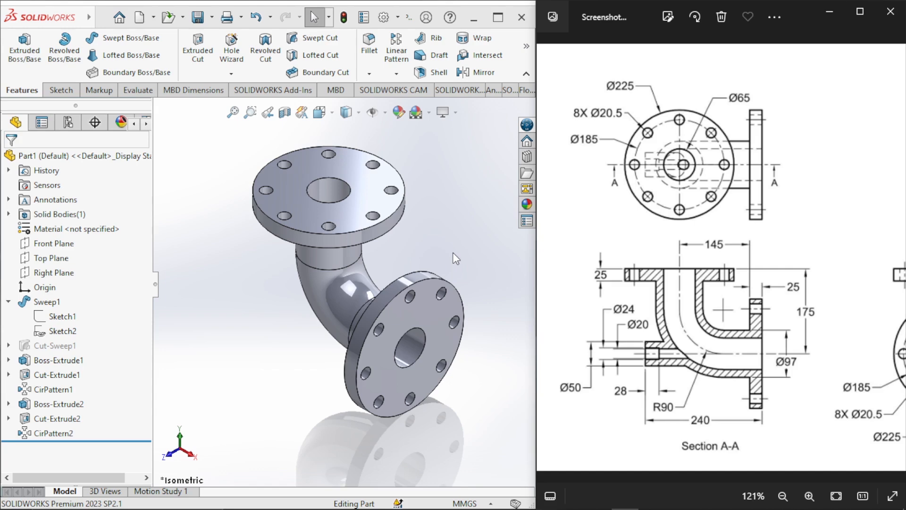
left_click(526, 46)
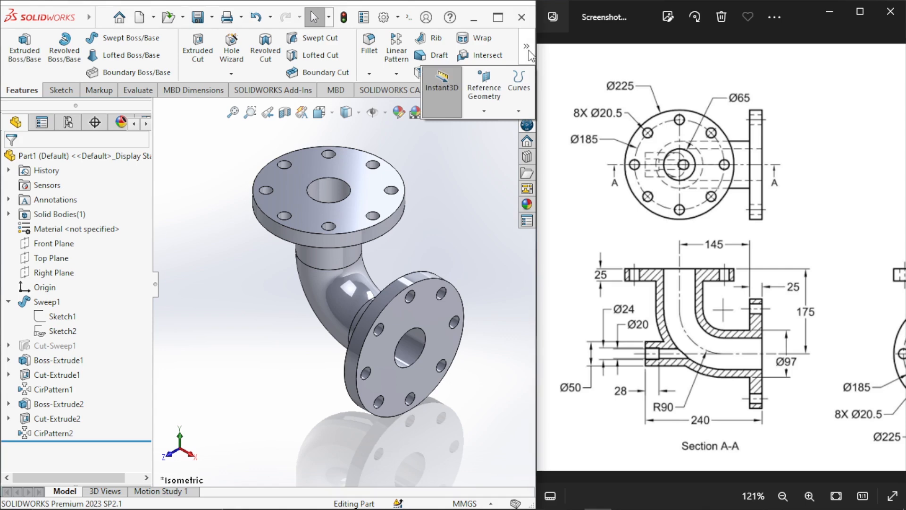
left_click(492, 112)
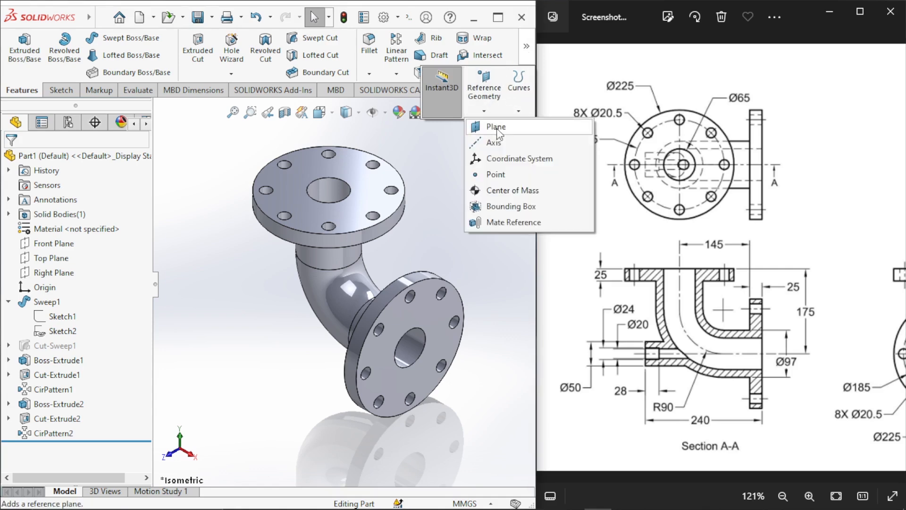
left_click(496, 128)
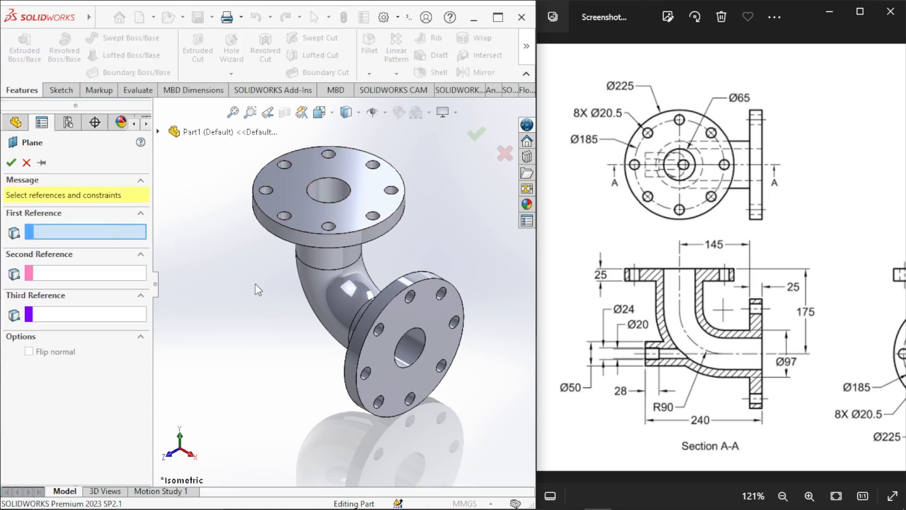
left_click(417, 312)
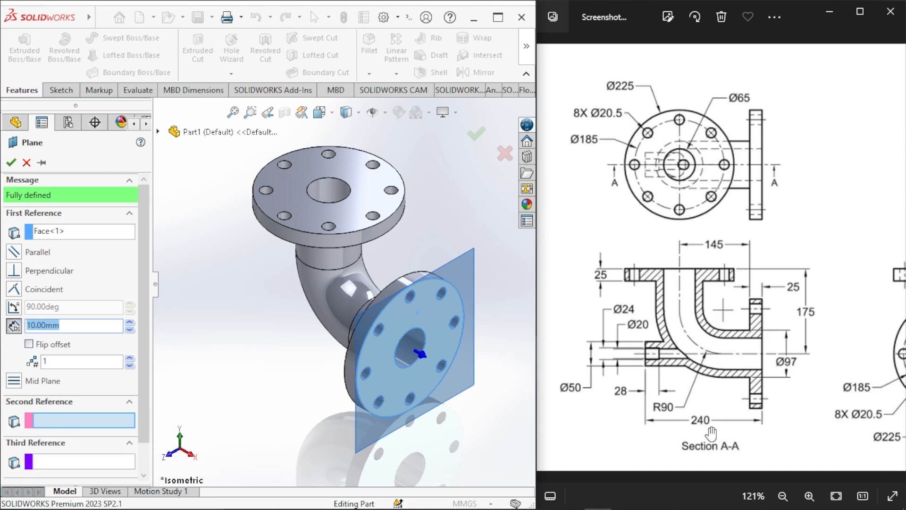
Step: Offset the reference plane 240 mm from the flange face, flipped towards the elbow's back side, and accept it
mouse_move(709, 392)
left_mouse_down()
mouse_move(733, 388)
mouse_move(718, 388)
left_mouse_up()
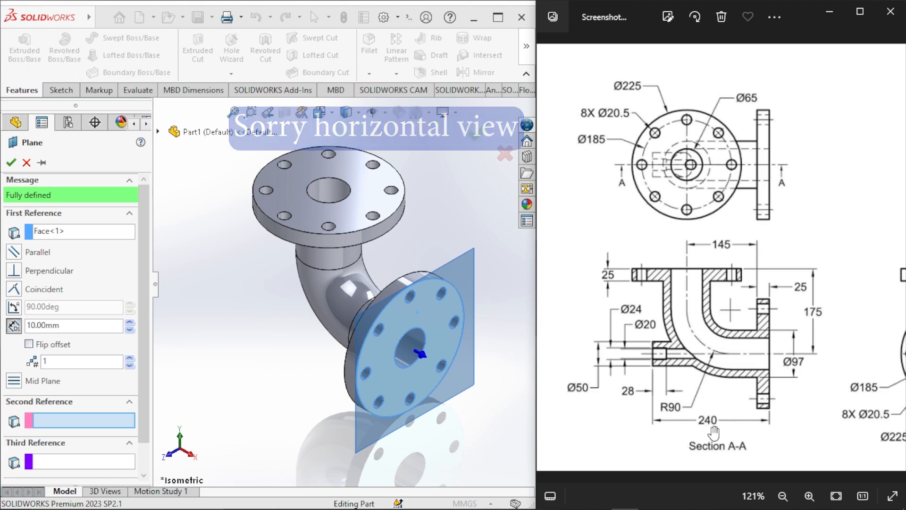
double_click(85, 329)
type("24")
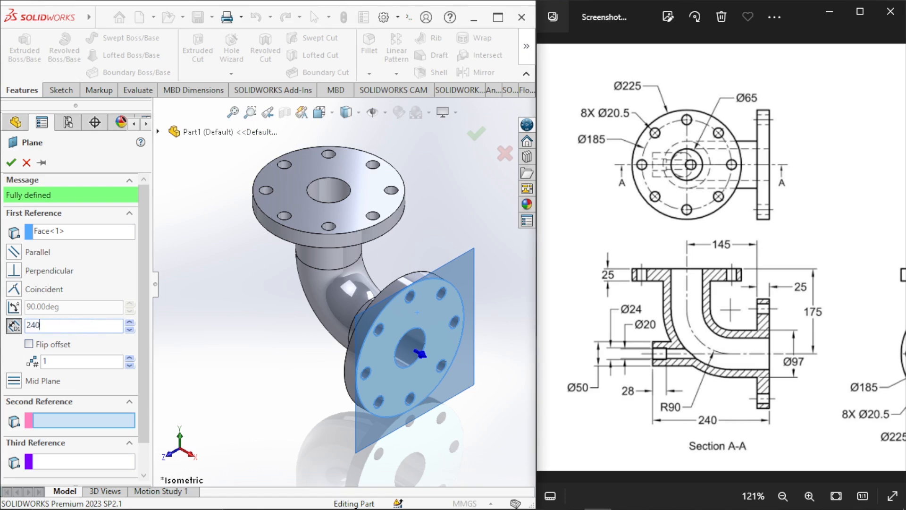
type("0")
key("Return")
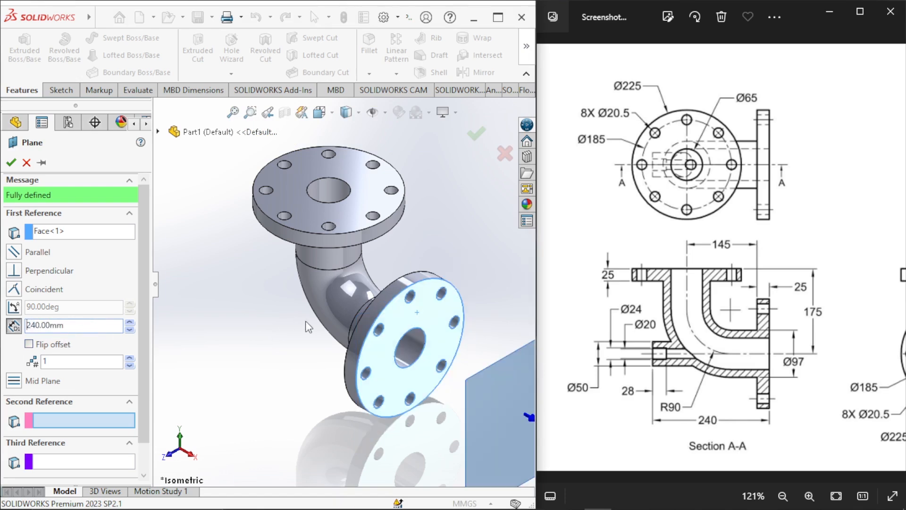
scroll(341, 288, "up", 4)
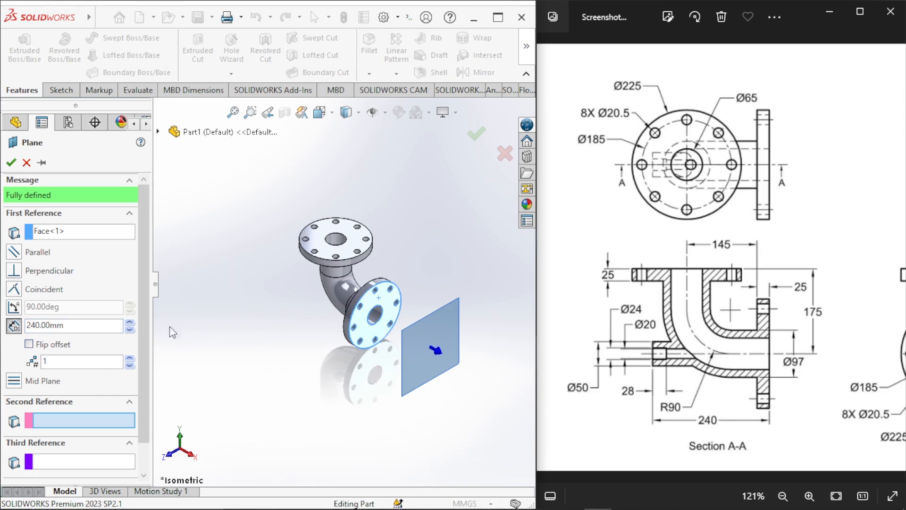
left_click(28, 344)
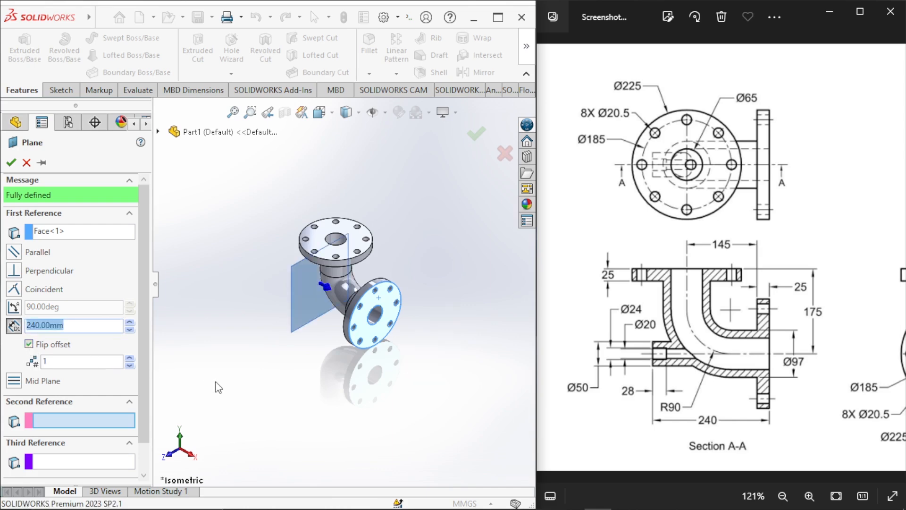
left_click(11, 163)
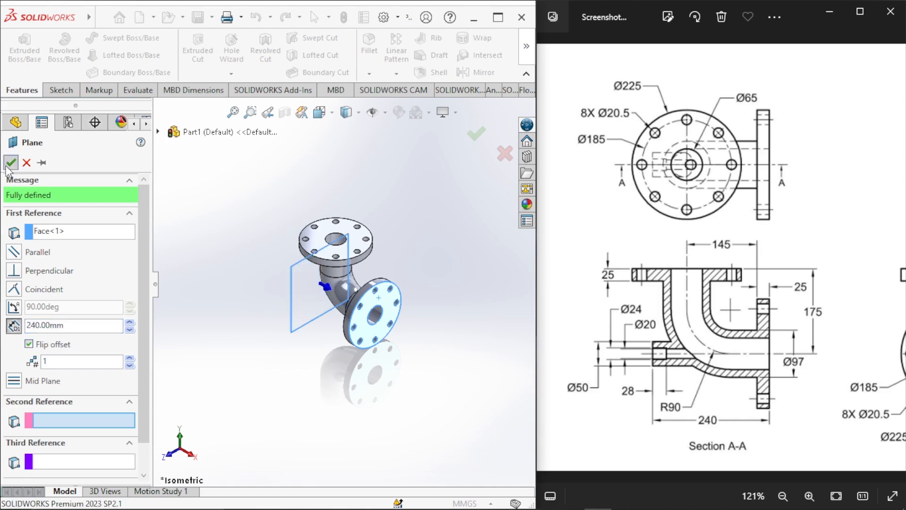
left_click(239, 342)
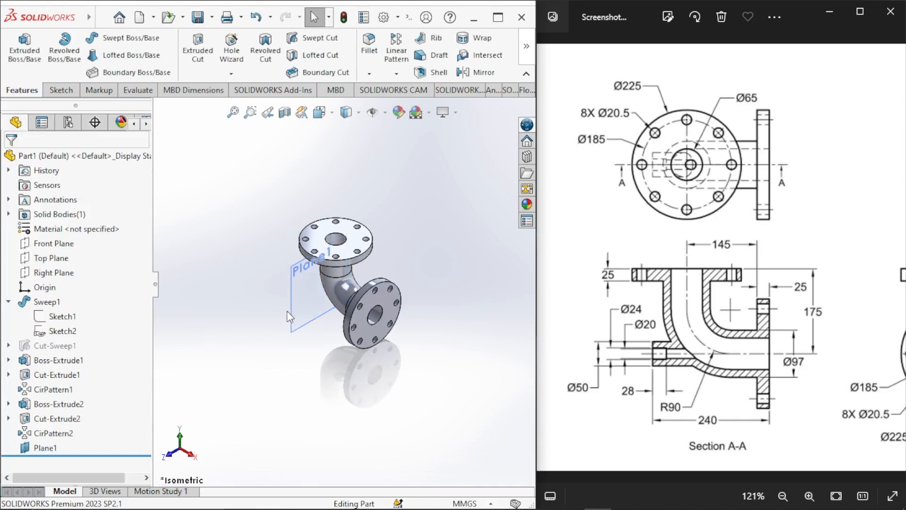
Step: Start an extruded boss with its sketch on the new offset plane behind the elbow
right_click(45, 444)
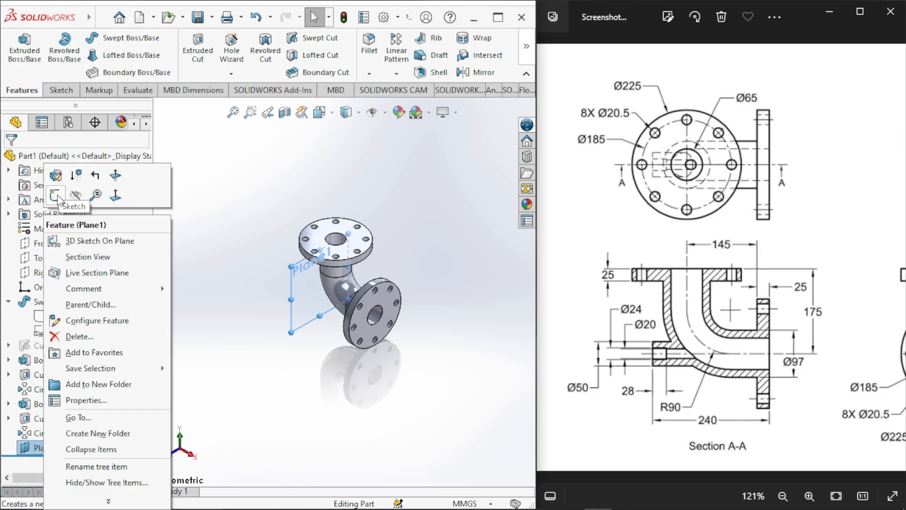
left_click(214, 176)
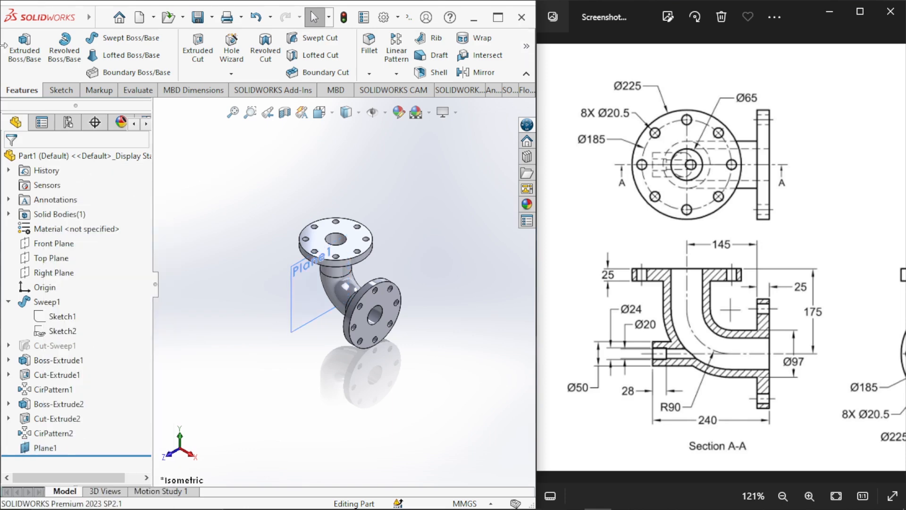
left_click(21, 71)
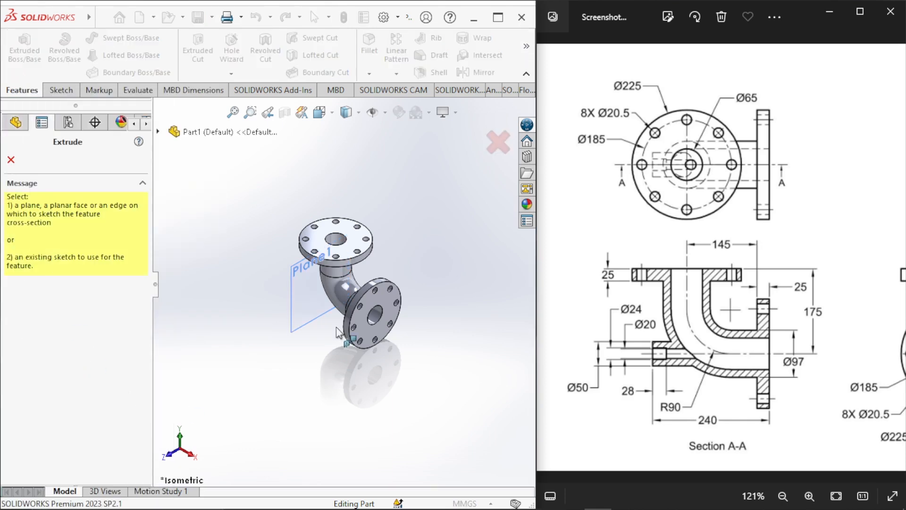
left_click(318, 316)
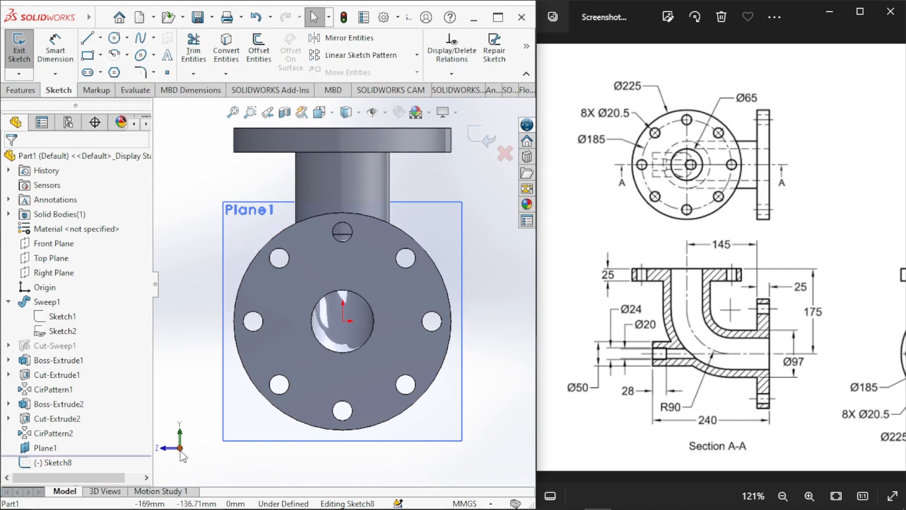
left_click(180, 448)
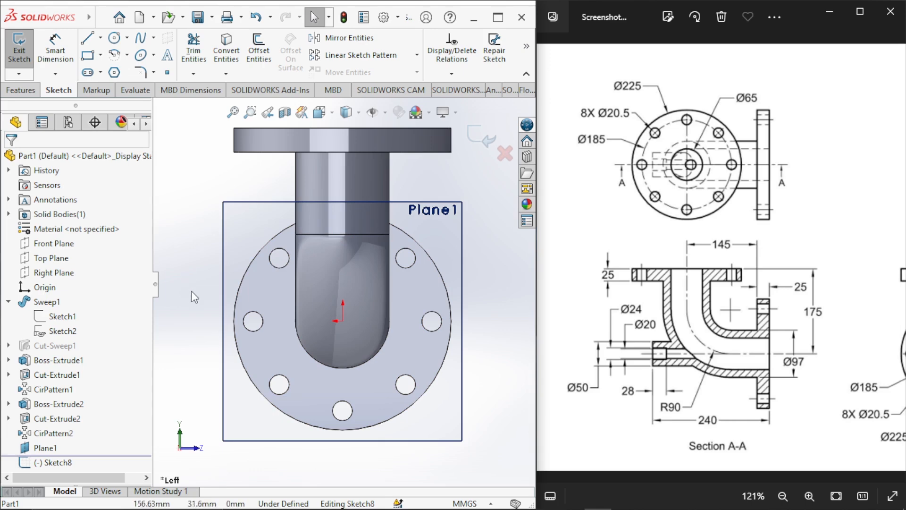
key("f")
left_click(409, 368)
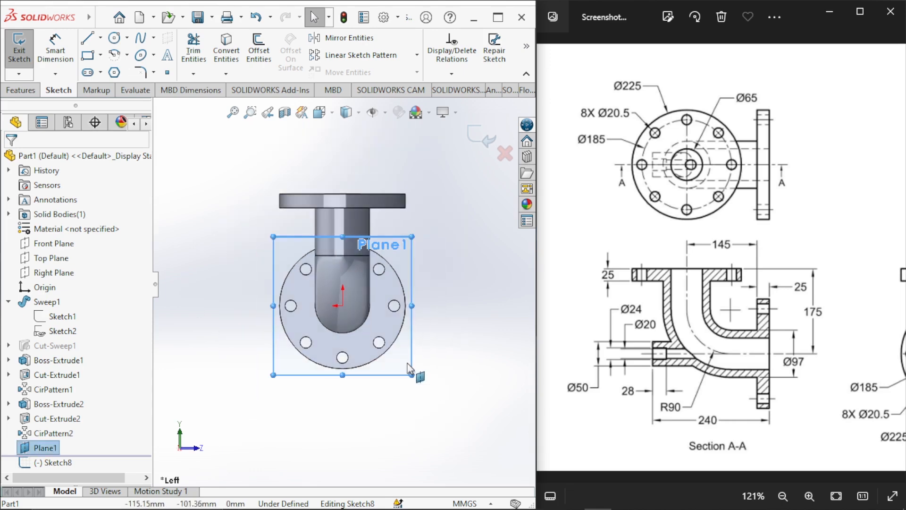
left_click(443, 297)
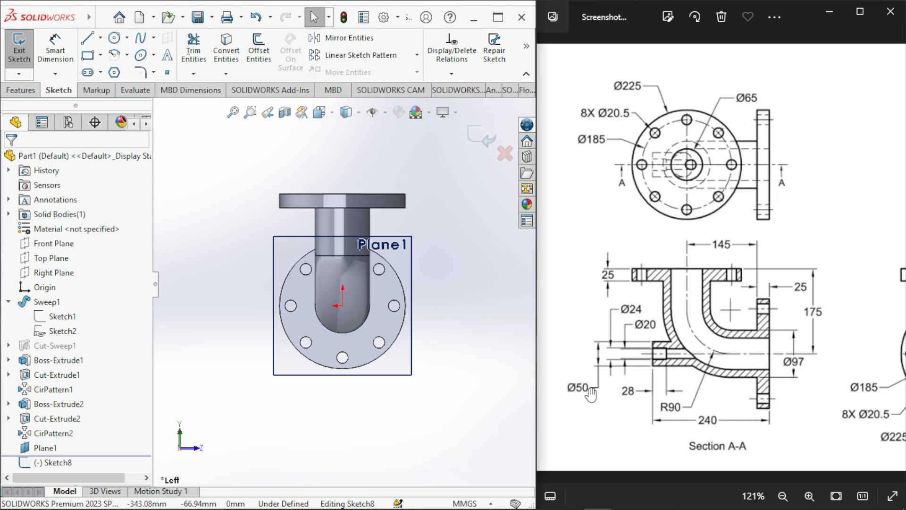
Step: Draw a circle about 52 mm in diameter centred on the origin
right_click_drag(245, 141, 309, 148)
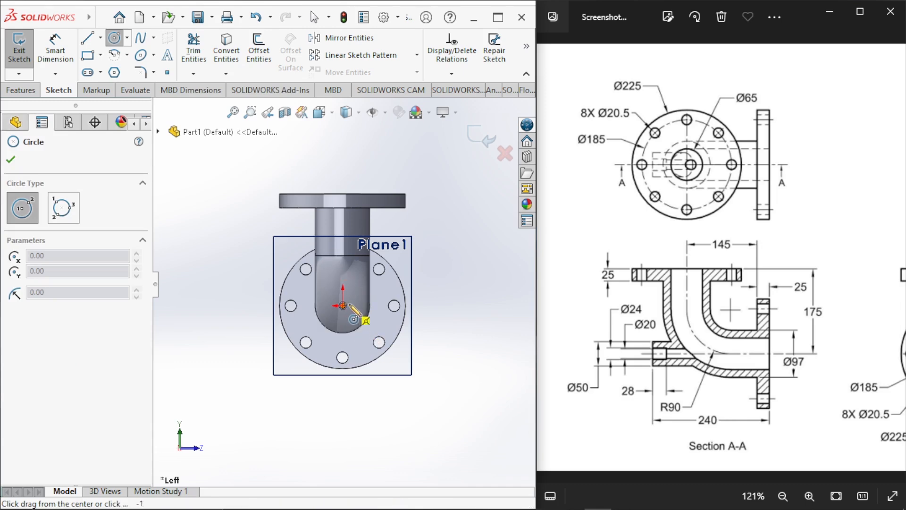
scroll(355, 312, "down", 4)
left_click(329, 301)
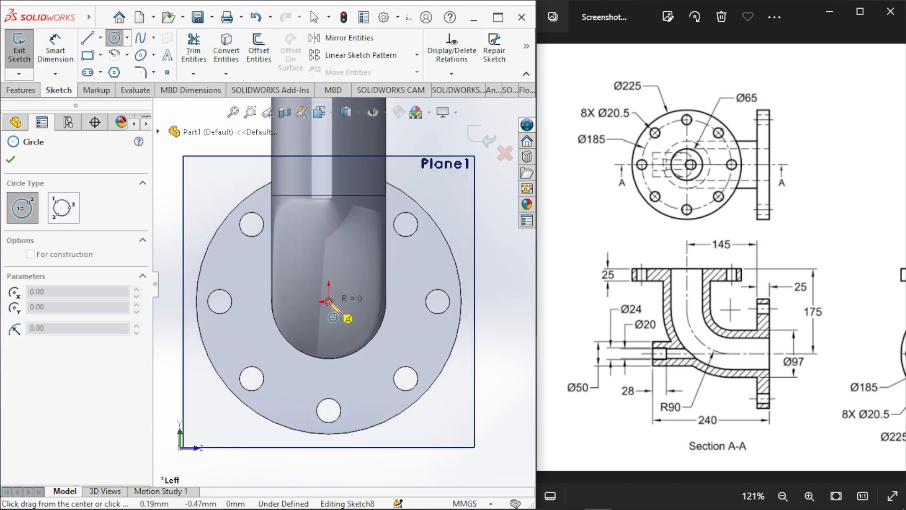
left_click(310, 324)
Step: Dimension the branch circle's diameter as 50 mm
right_click_drag(486, 326, 490, 263)
left_click(359, 309)
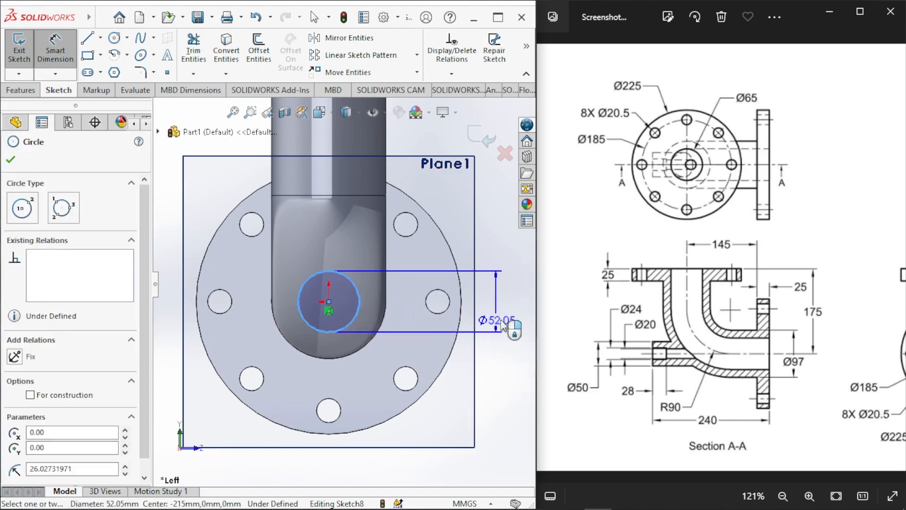
left_click(518, 322)
type("50")
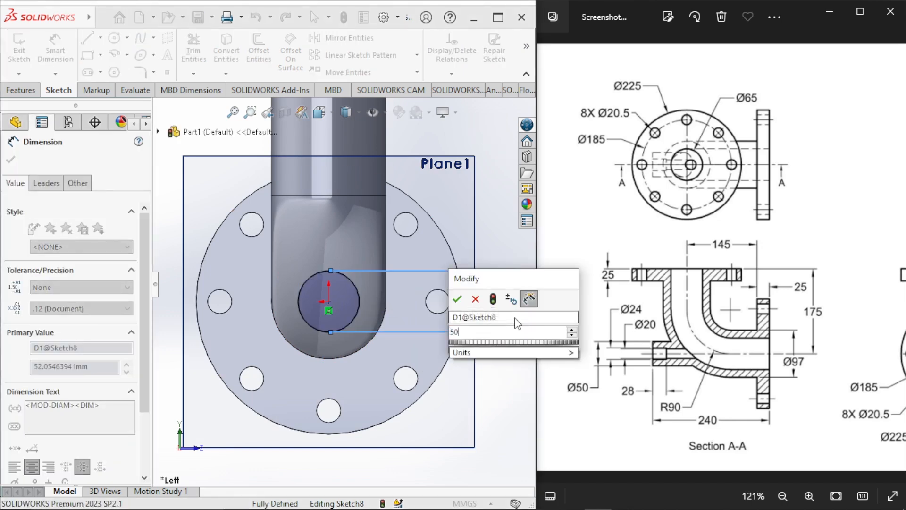
key("Return")
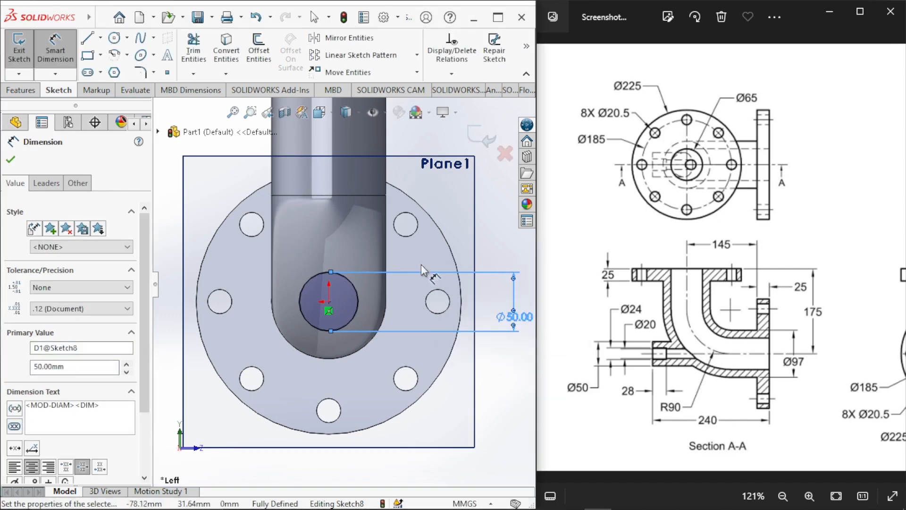
Step: Finish the branch circle's sketch and bring up its boss extrusion settings
scroll(441, 269, "up", 2)
scroll(442, 269, "up", 2)
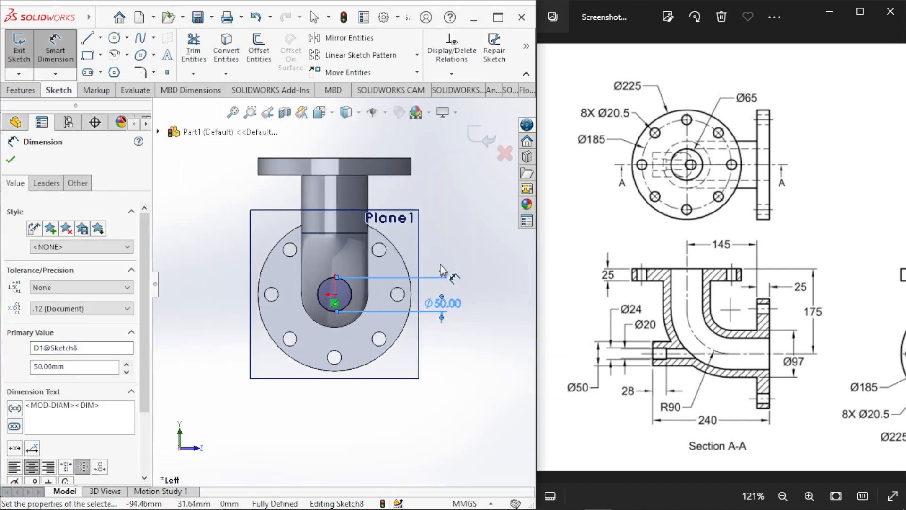
left_click(18, 51)
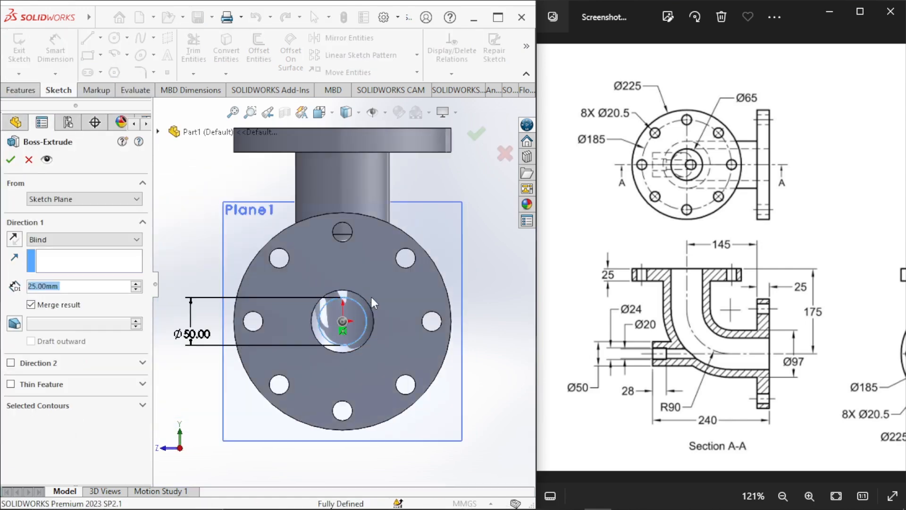
scroll(427, 281, "up", 3)
right_click_drag(428, 291, 474, 248)
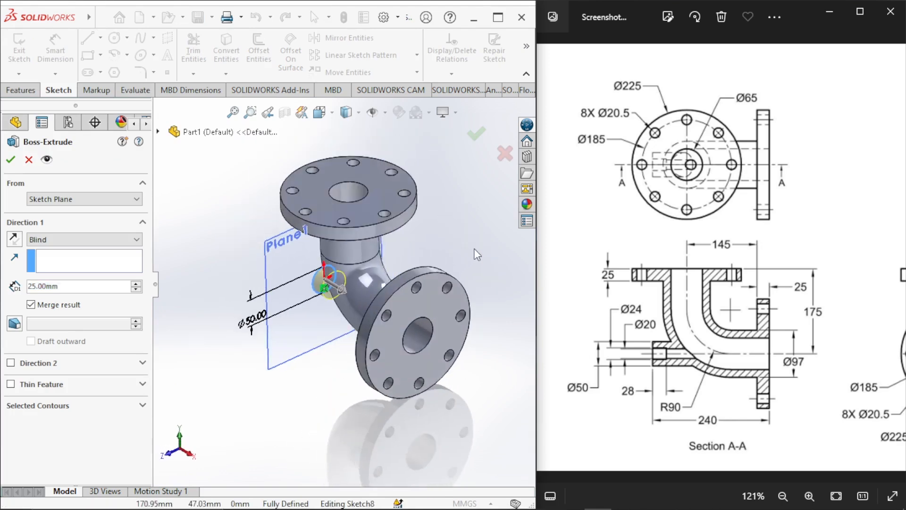
middle_click_drag(330, 314, 397, 351)
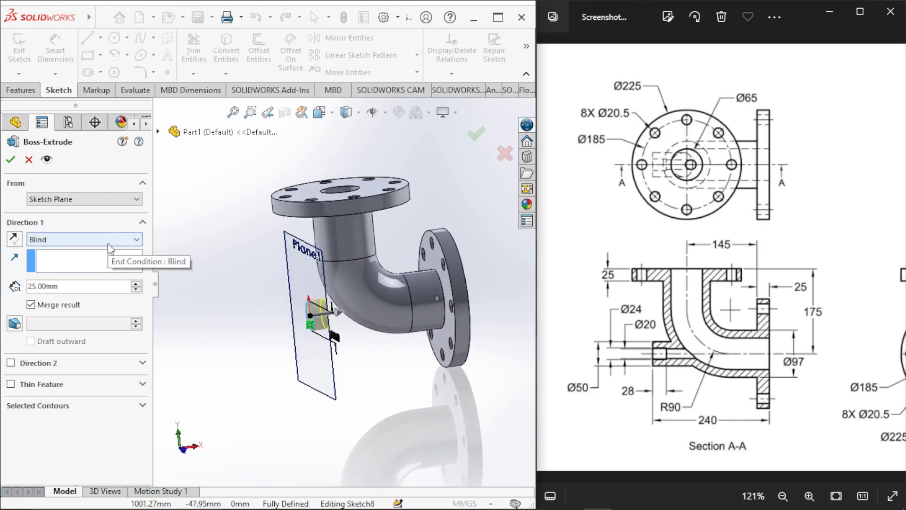
Step: Extrude the 50 mm branch circle up to the elbow bend's outer surface, merged with the pipe
left_click_drag(338, 312, 335, 344)
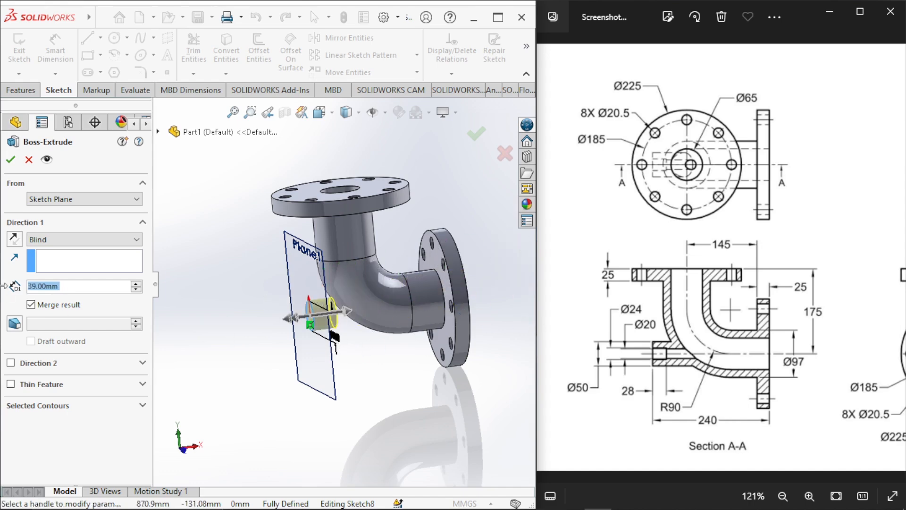
left_click(106, 239)
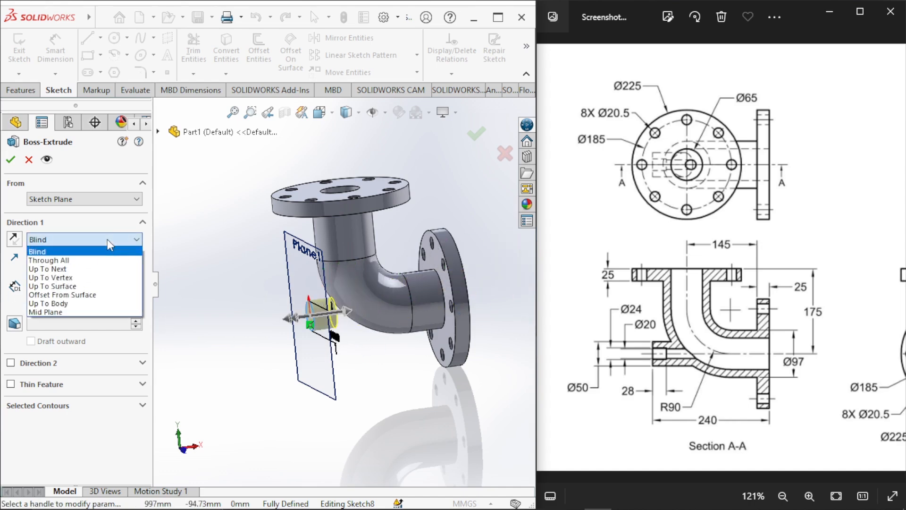
left_click(99, 287)
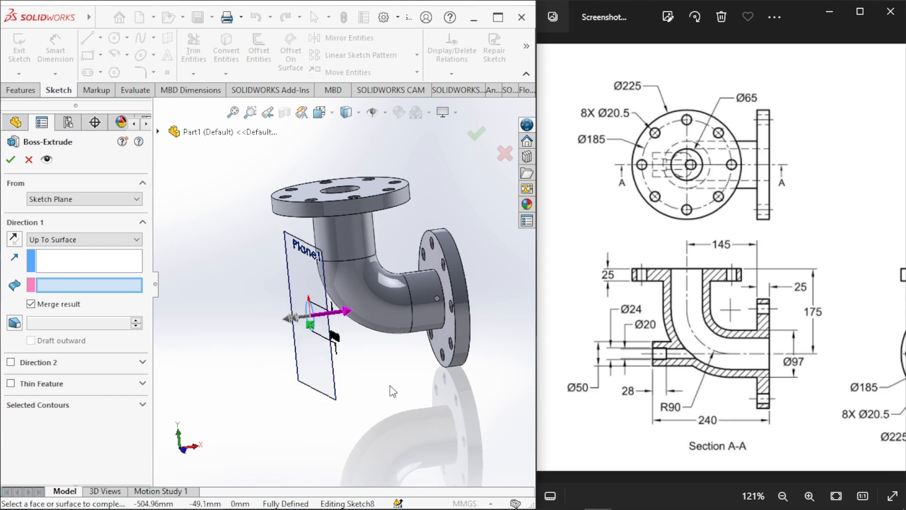
left_click(354, 295)
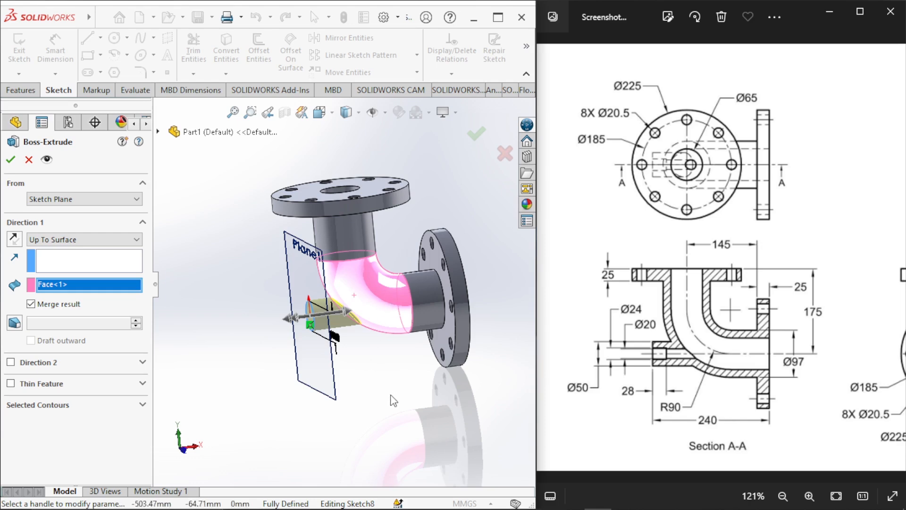
scroll(370, 352, "down", 5)
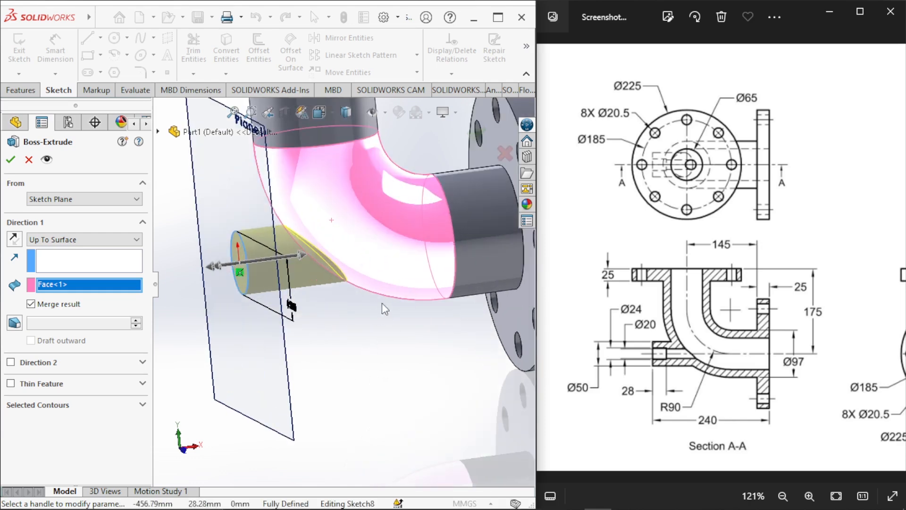
scroll(378, 326, "up", 6)
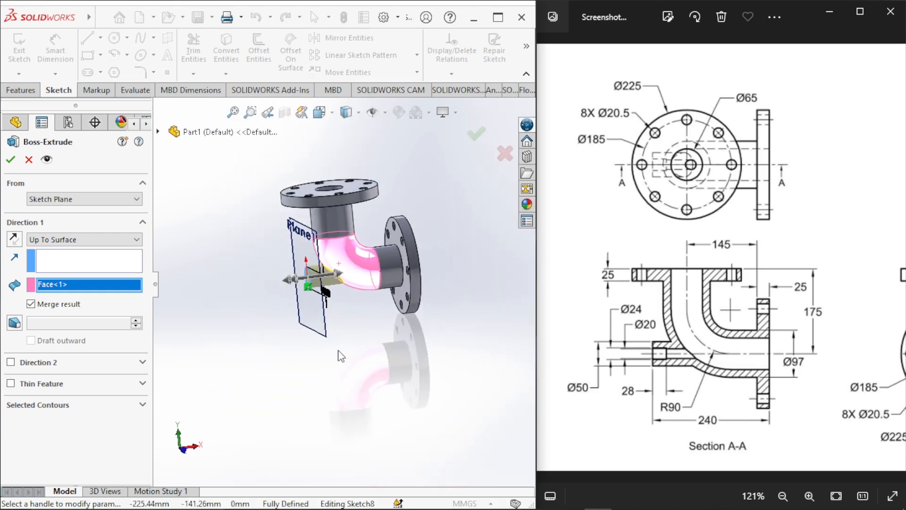
scroll(353, 284, "down", 4)
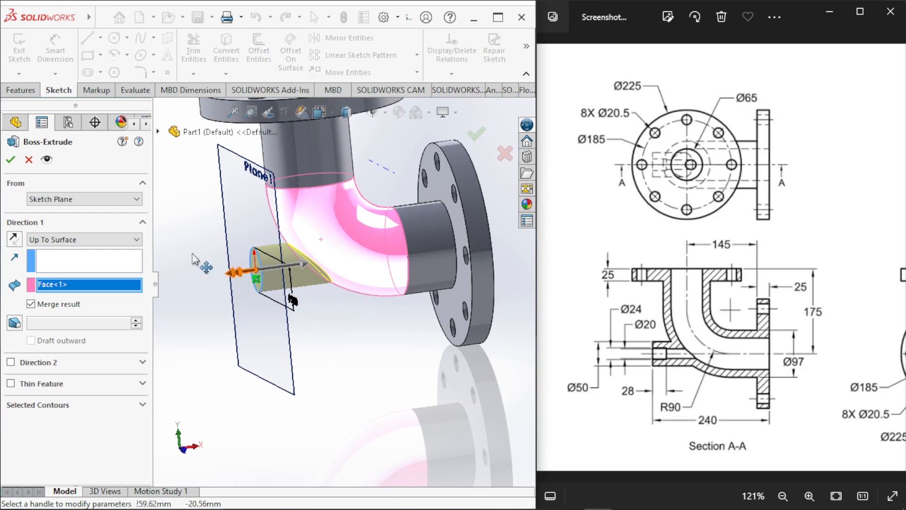
left_click(10, 160)
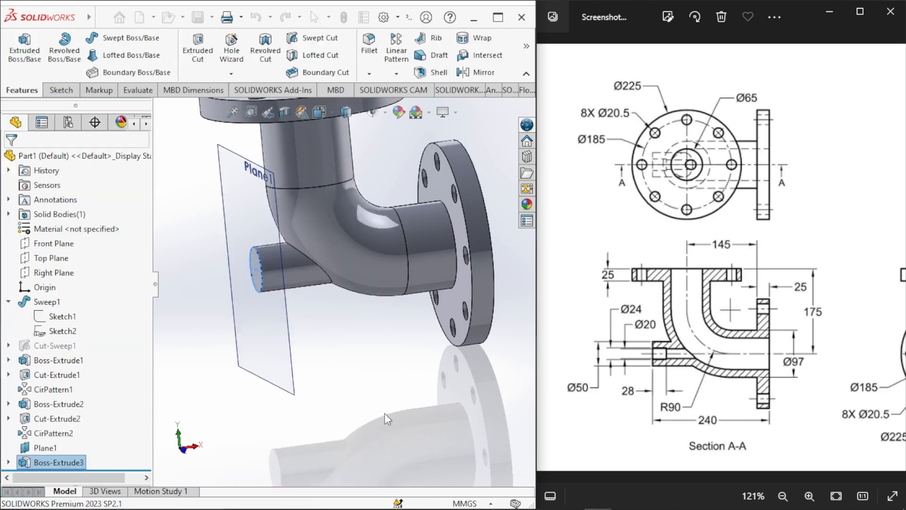
Step: Hide the offset reference plane behind the elbow
left_click(360, 349)
scroll(360, 346, "up", 3)
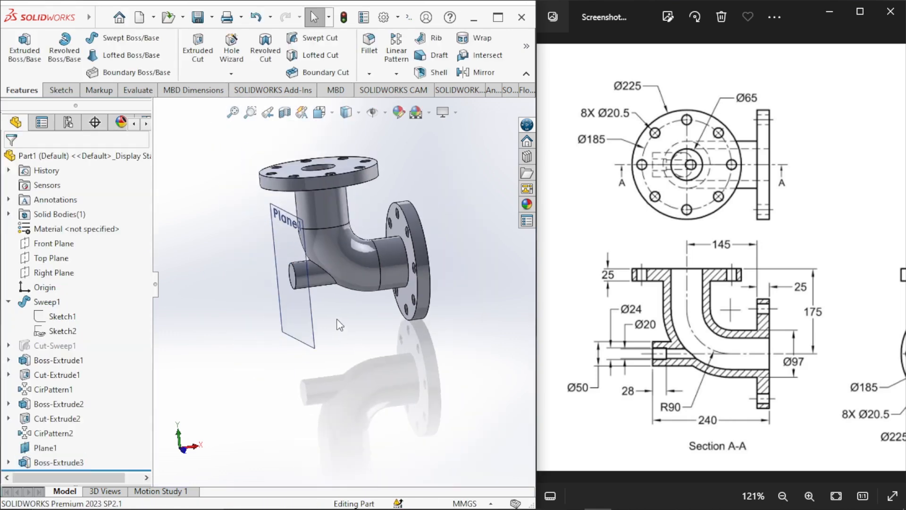
scroll(430, 351, "down", 3)
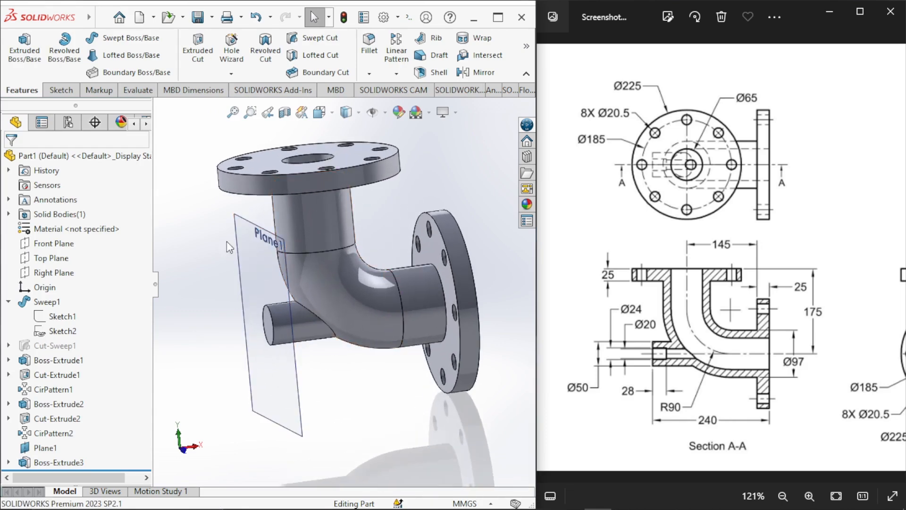
right_click(250, 240)
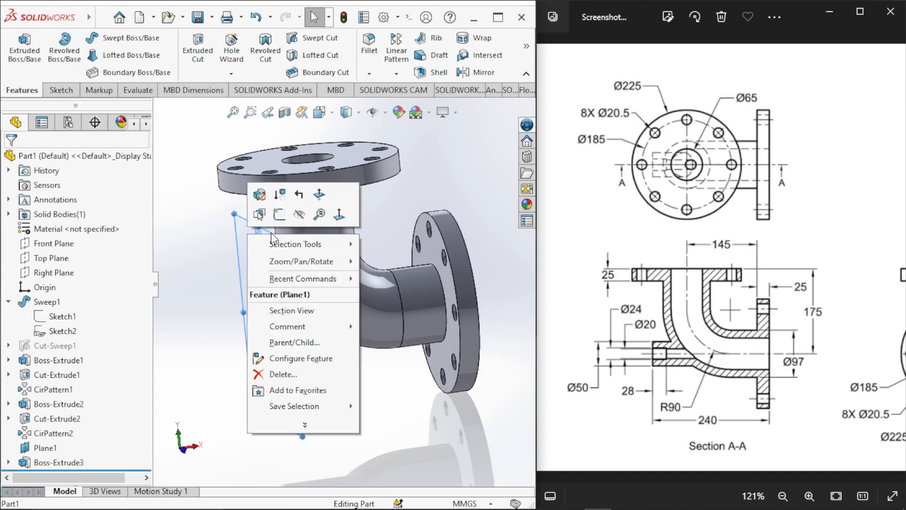
left_click(299, 214)
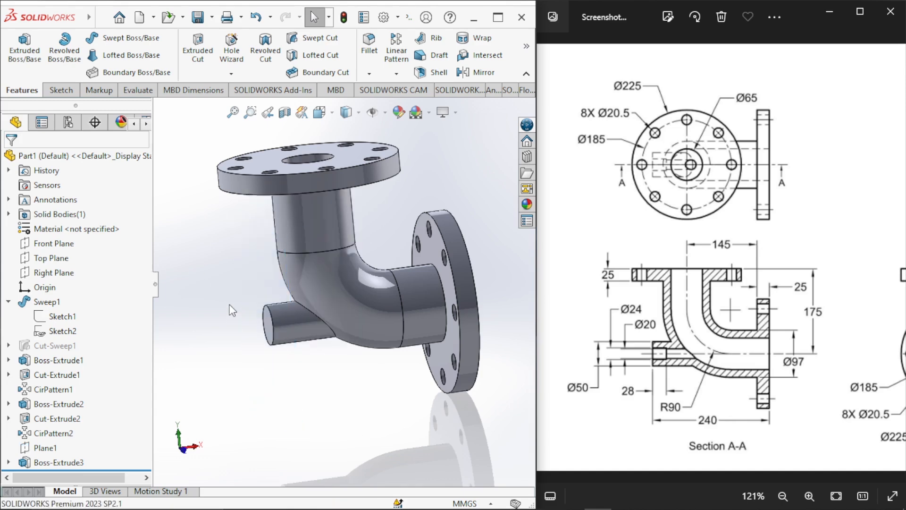
Step: Start a sketch on the branch's end face and draw a circle about 35 mm in diameter centred on the origin
middle_click_drag(226, 329, 288, 332)
left_click(290, 330)
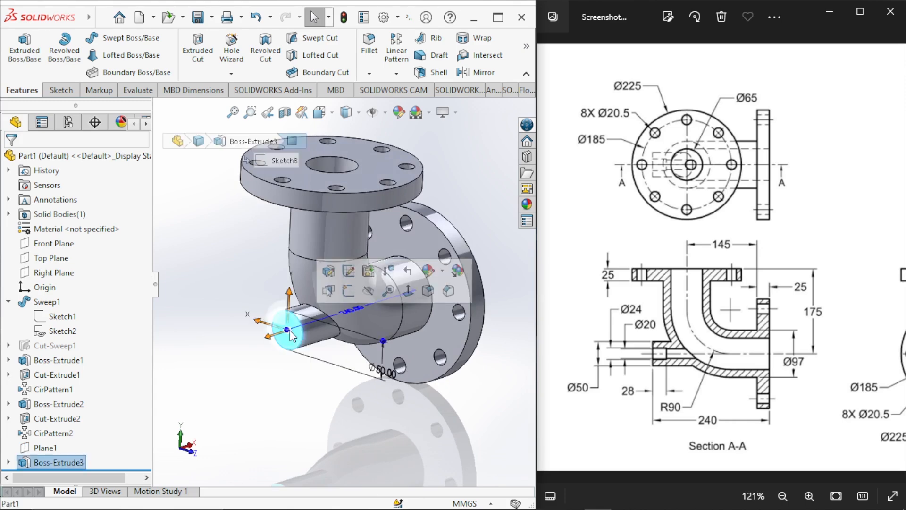
left_click(348, 290)
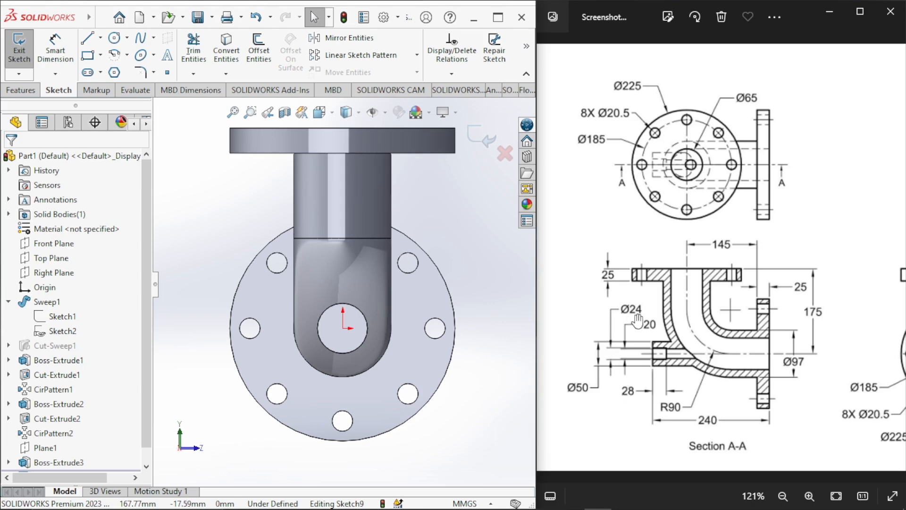
right_click_drag(423, 219, 483, 227)
scroll(334, 351, "down", 5)
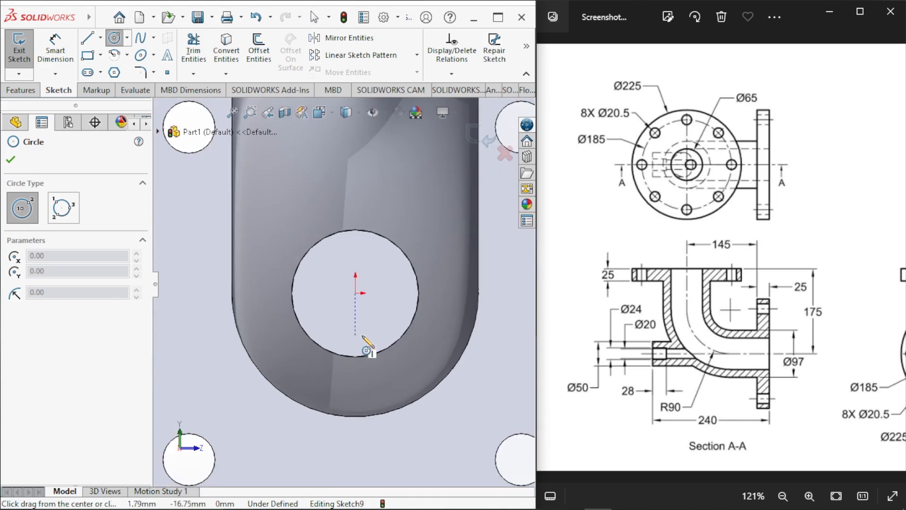
left_click(355, 294)
left_click(336, 333)
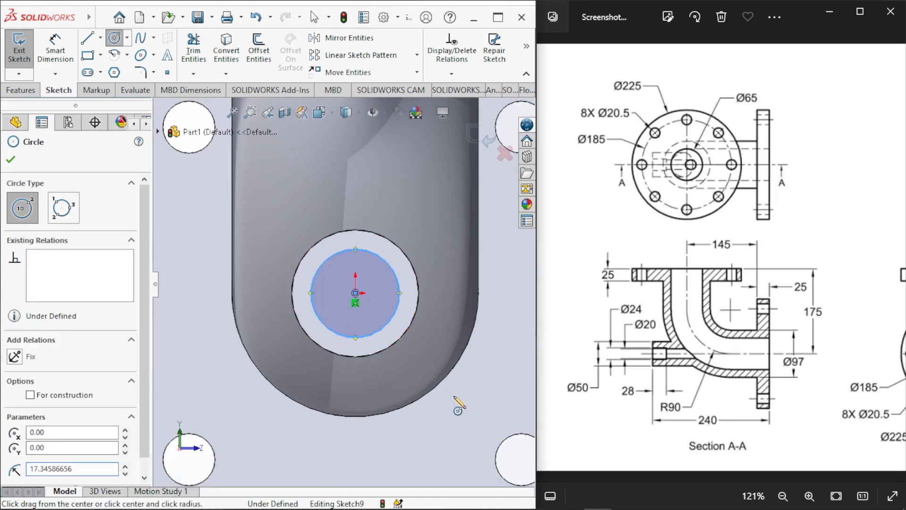
Step: Dimension the new circle's diameter on the branch end face as 24 mm
right_click_drag(454, 399, 443, 361)
left_click(394, 278)
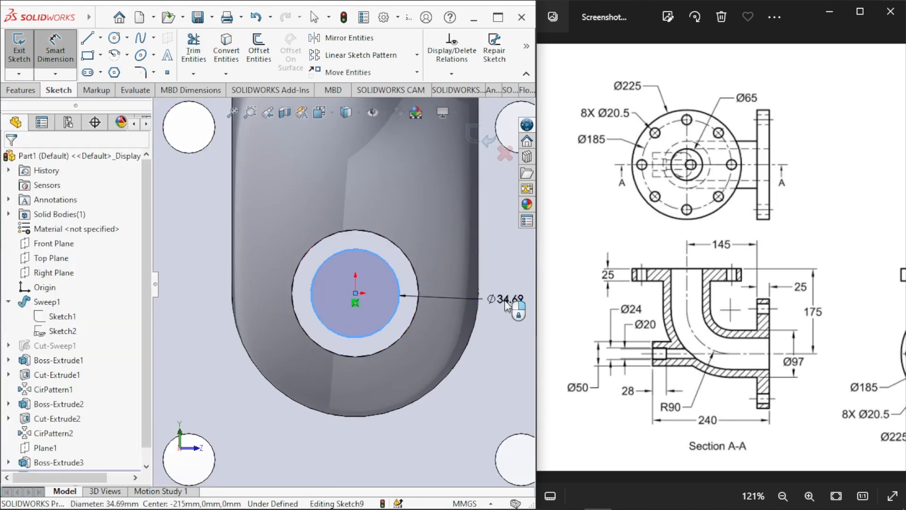
left_click(505, 300)
type("24")
key("Return")
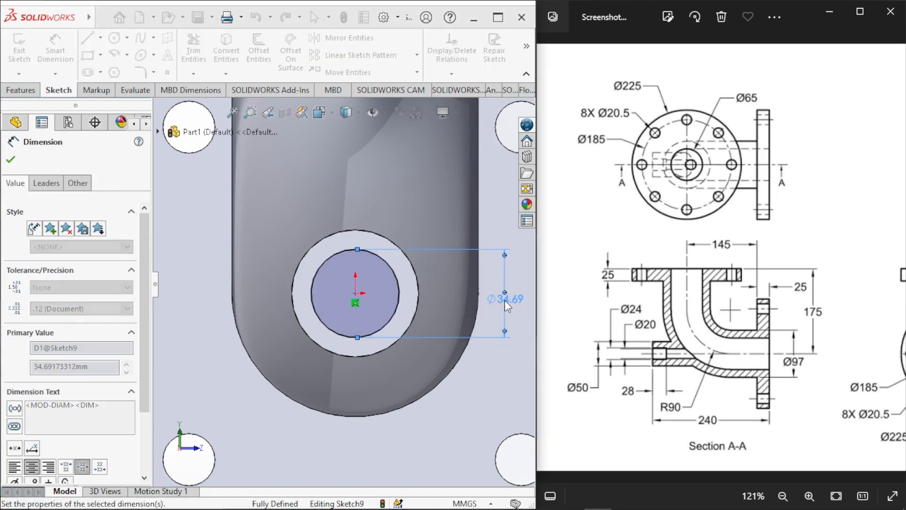
Step: Finish the sketch and cut the 24 mm circle into the branch with a blind depth of 28 mm
key("f")
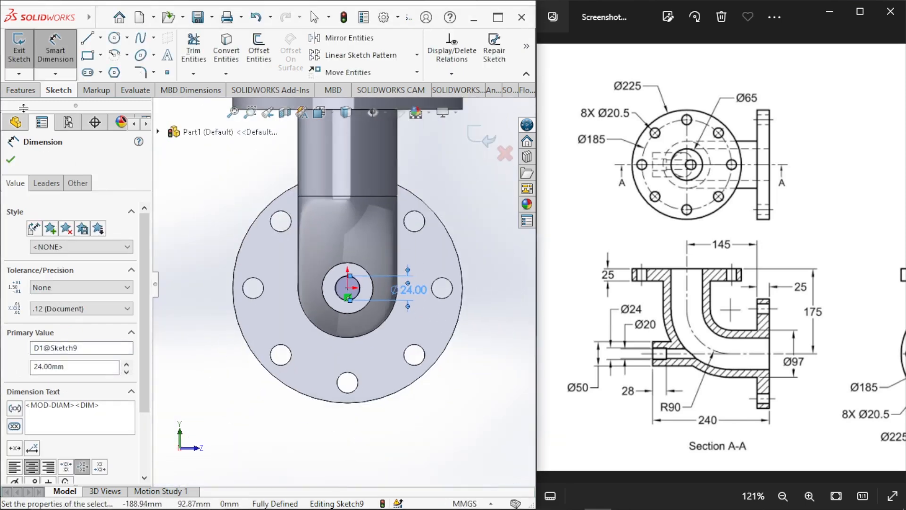
left_click(19, 52)
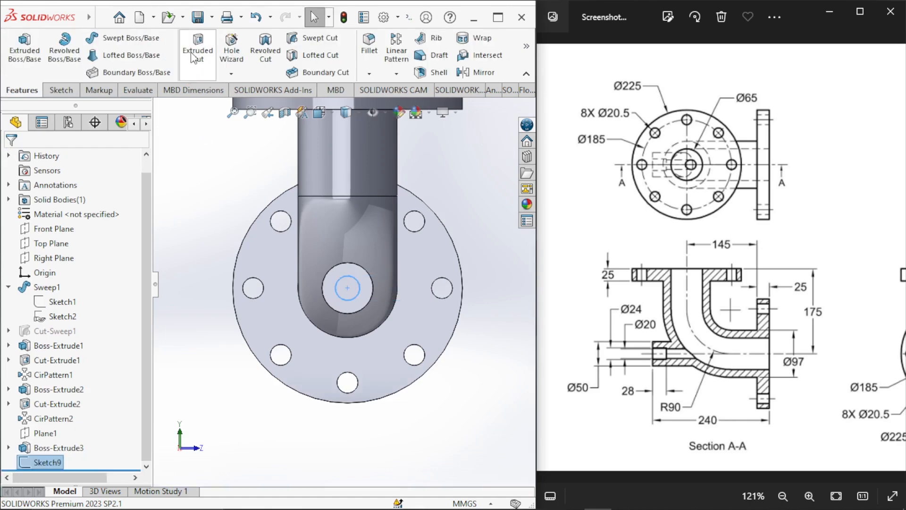
left_click(198, 71)
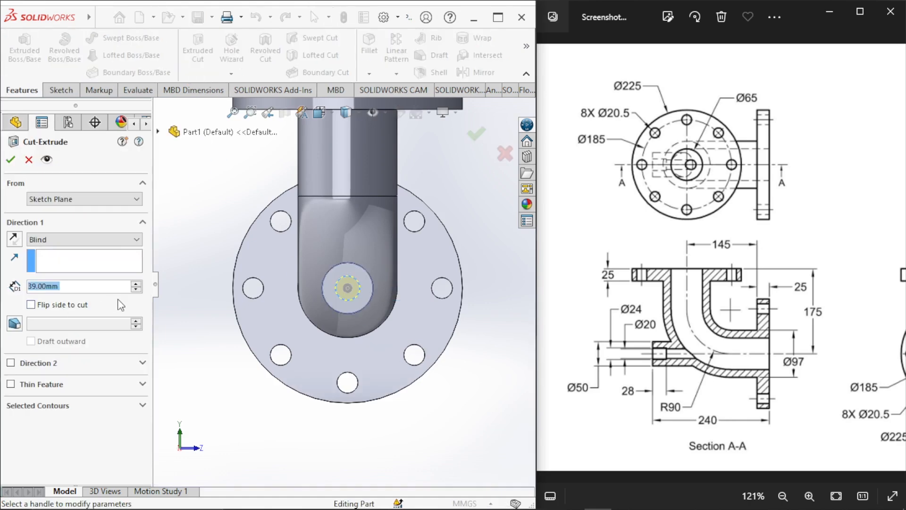
type("28")
key("Return")
left_click(20, 163)
left_click(11, 159)
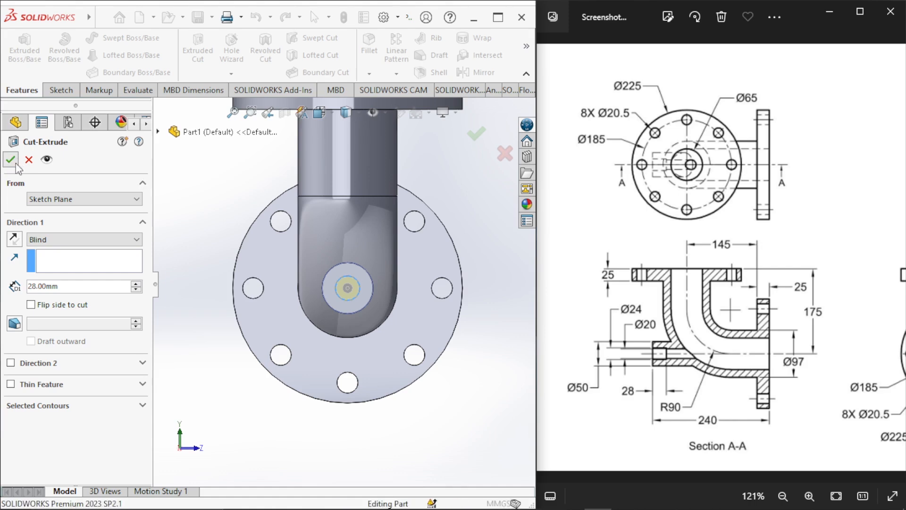
Step: Start an extruded cut with its sketch on the floor face of the 24 mm hole in the branch
middle_click_drag(264, 294, 228, 346)
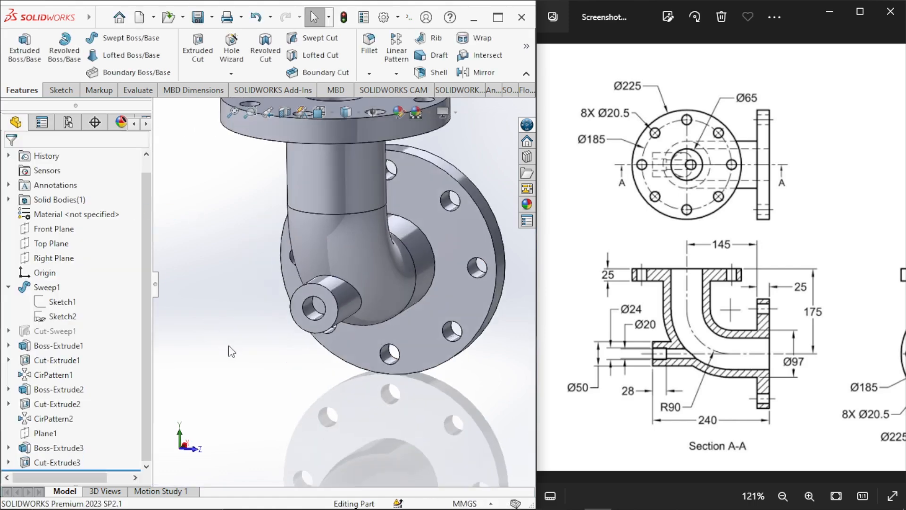
scroll(312, 326, "down", 3)
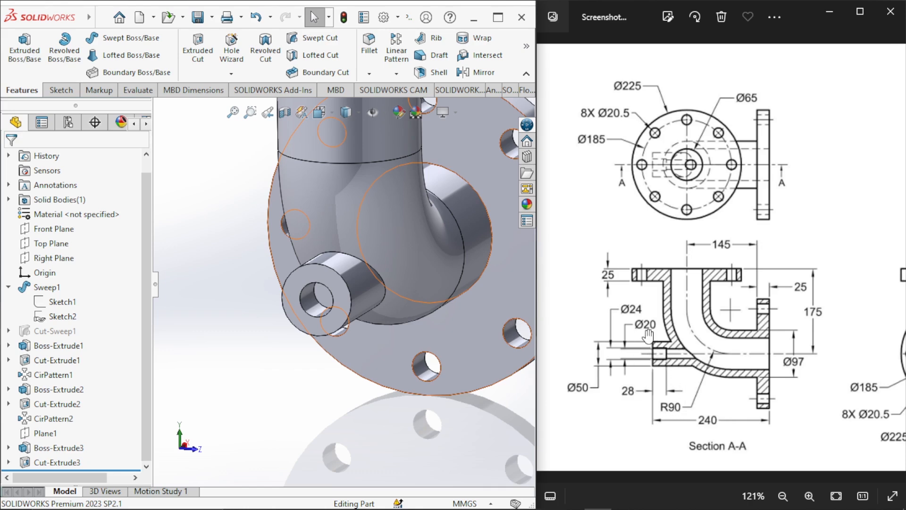
scroll(356, 270, "down", 3)
scroll(356, 279, "up", 3)
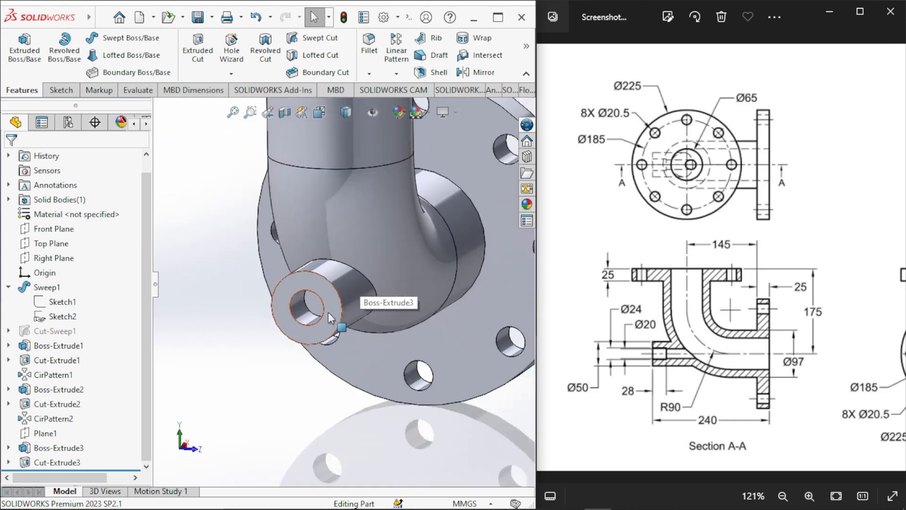
left_click(316, 312)
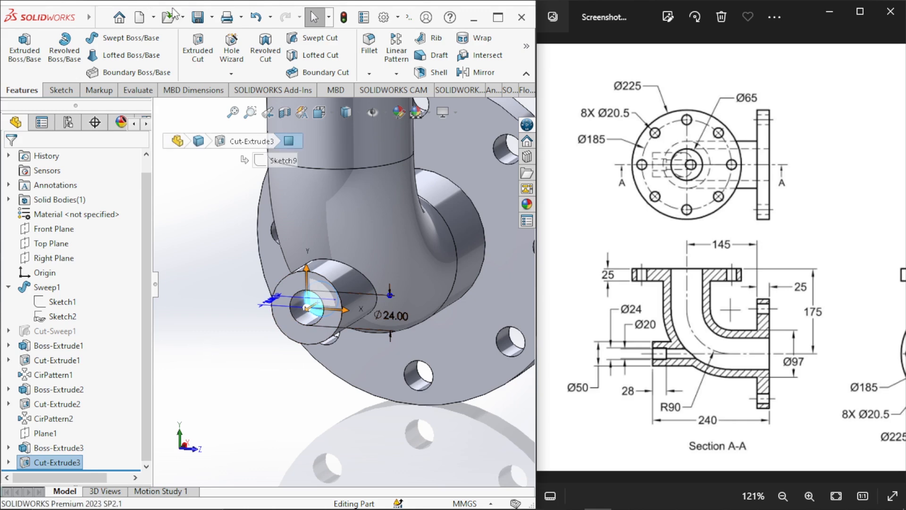
left_click(202, 64)
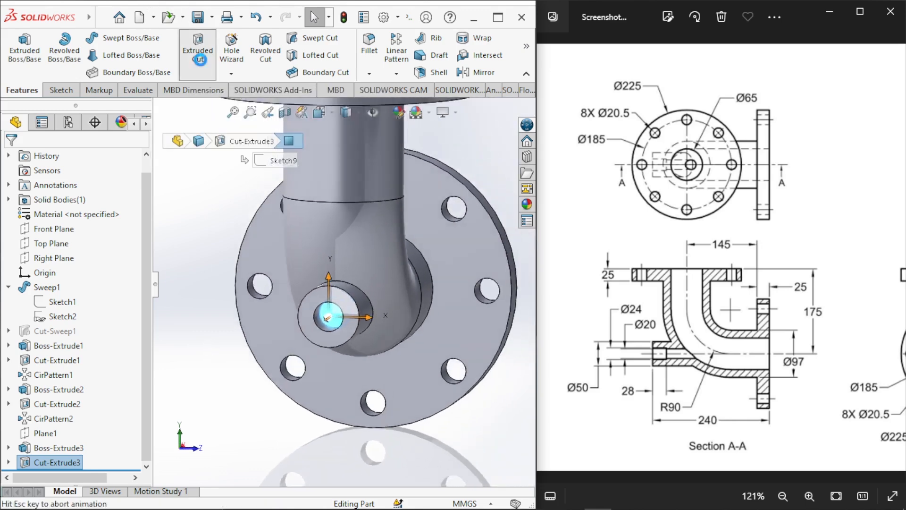
Step: Draw a circle about 16 mm in diameter inside the 24 mm hole, centred on the origin
scroll(461, 352, "down", 3)
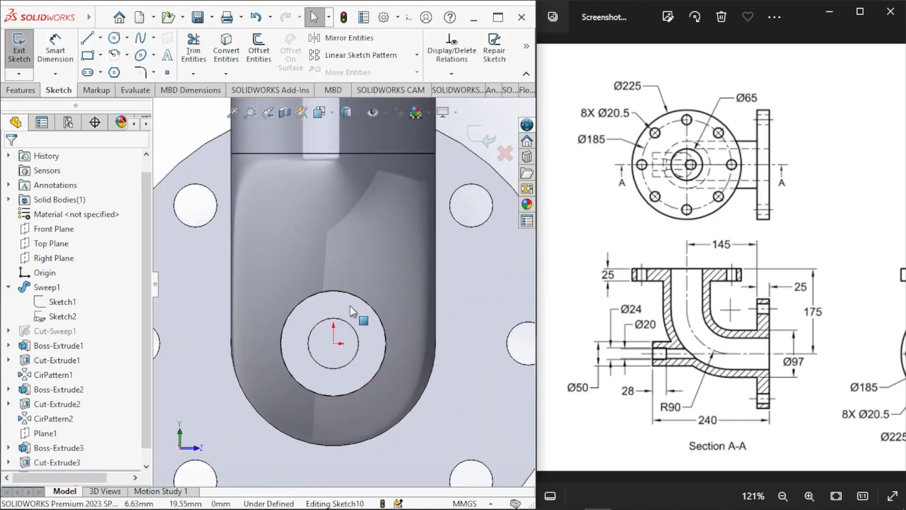
scroll(378, 257, "up", 4)
left_click(114, 38)
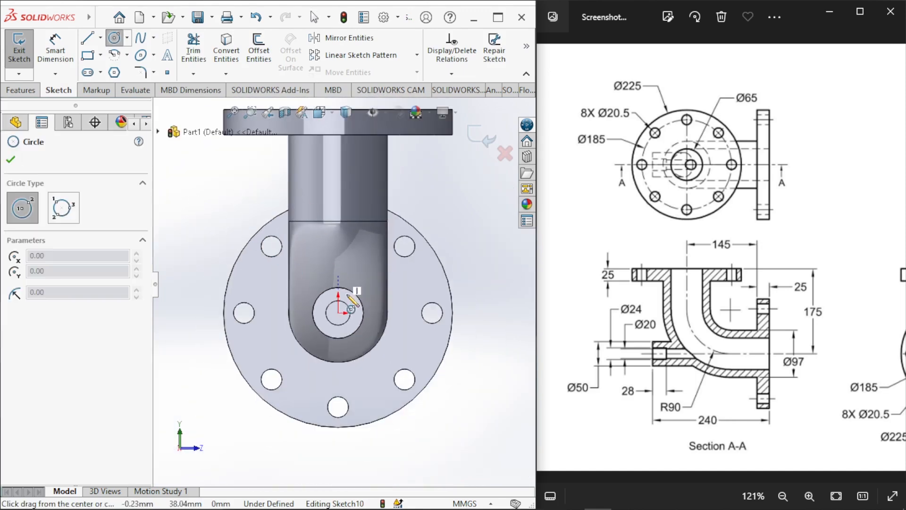
scroll(352, 350, "down", 5)
left_click(312, 234)
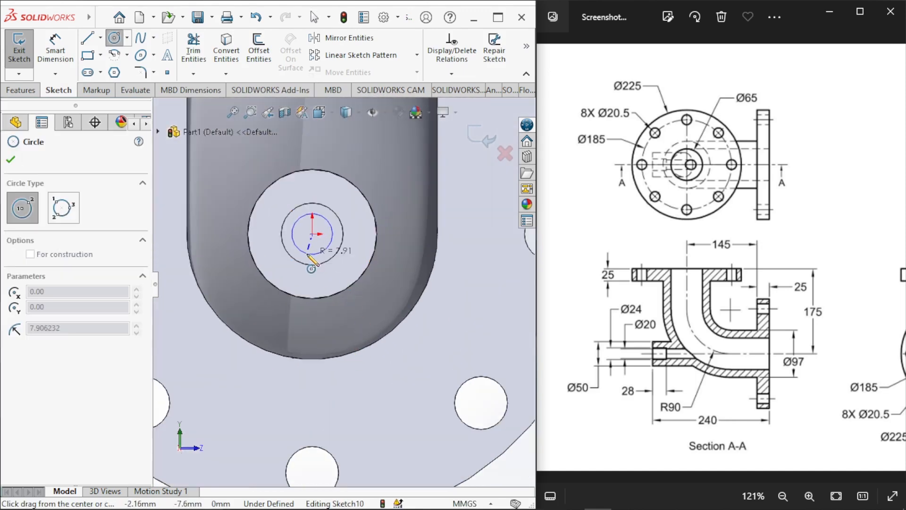
left_click(310, 254)
Step: Dimension the diameter of the circle inside the 24 mm branch hole as 20 mm
right_click_drag(447, 382, 447, 352)
left_click(333, 249)
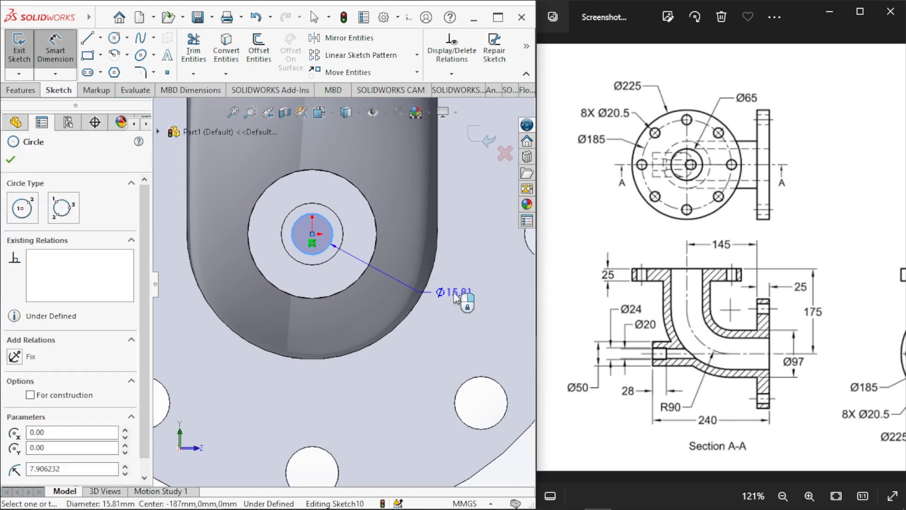
left_click(474, 304)
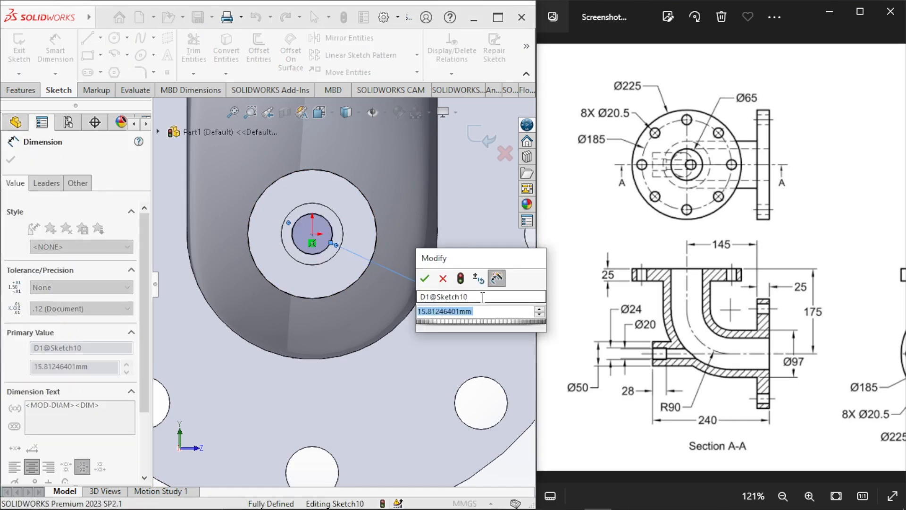
type("20")
key("Return")
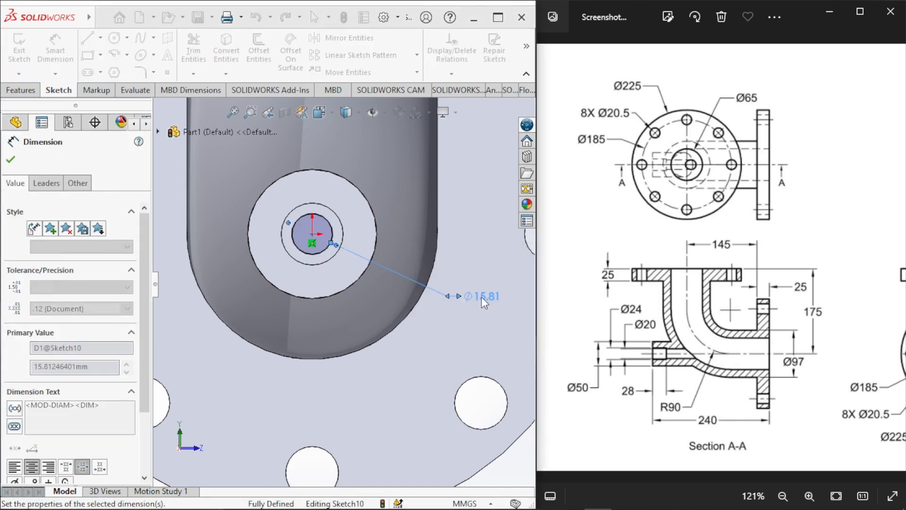
Step: Finish the sketch and cut the 20 mm circle from the floor of the 24 mm hole with a Through All end condition
left_click(21, 51)
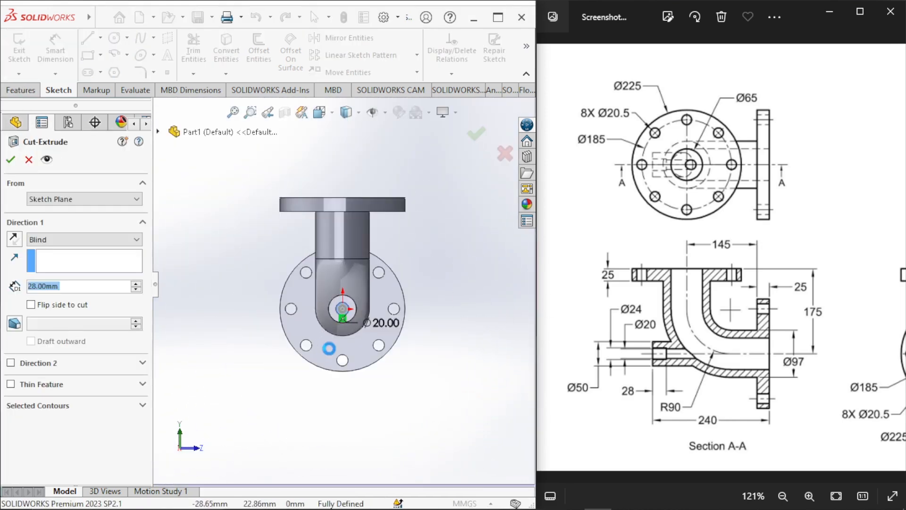
left_click(107, 241)
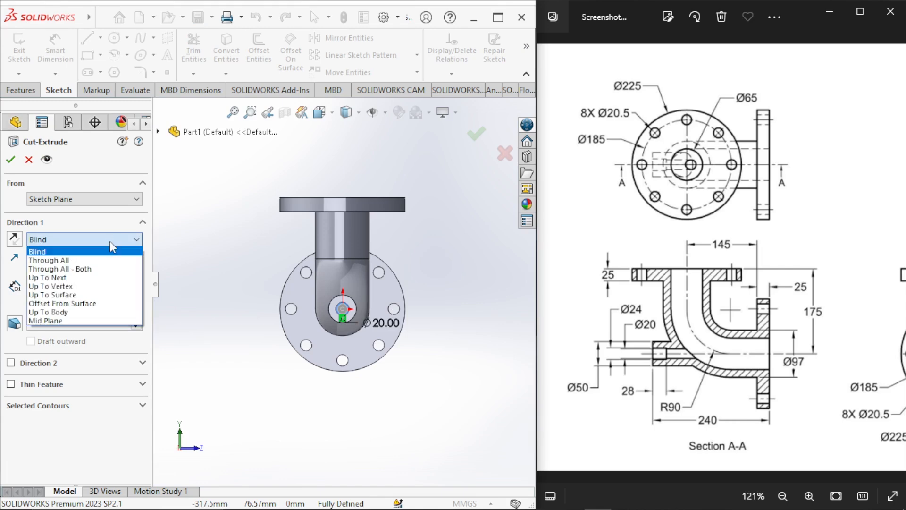
left_click(112, 261)
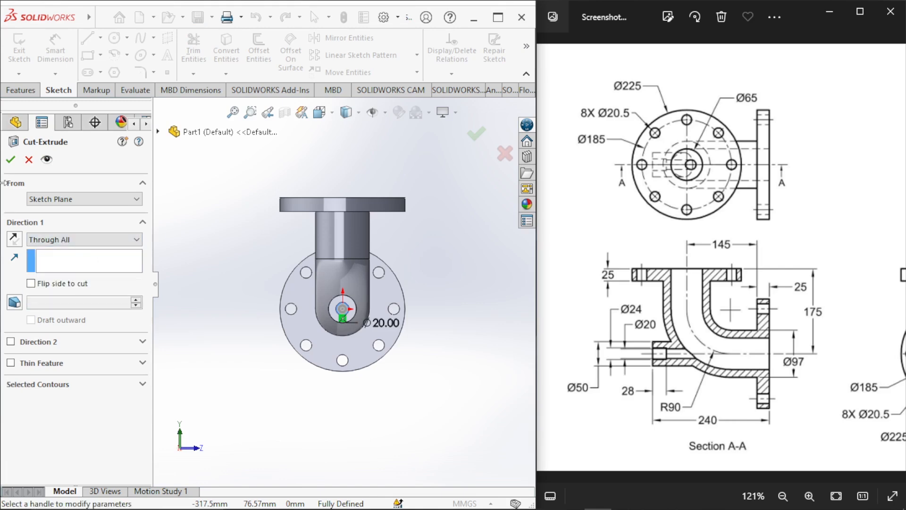
left_click(10, 159)
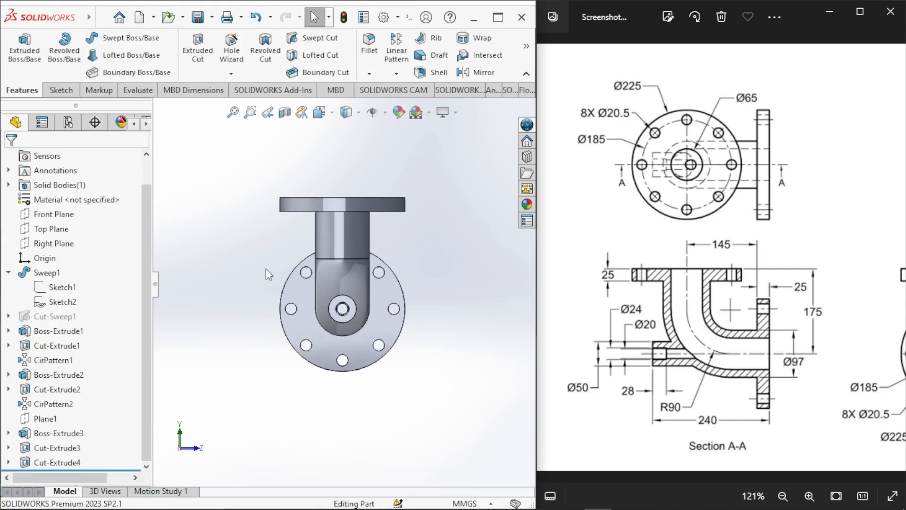
Step: Inspect the branch bore from the flange side and section the elbow at the Front Plane, viewed from the front, to compare with Section A-A
middle_click_drag(415, 333, 227, 393)
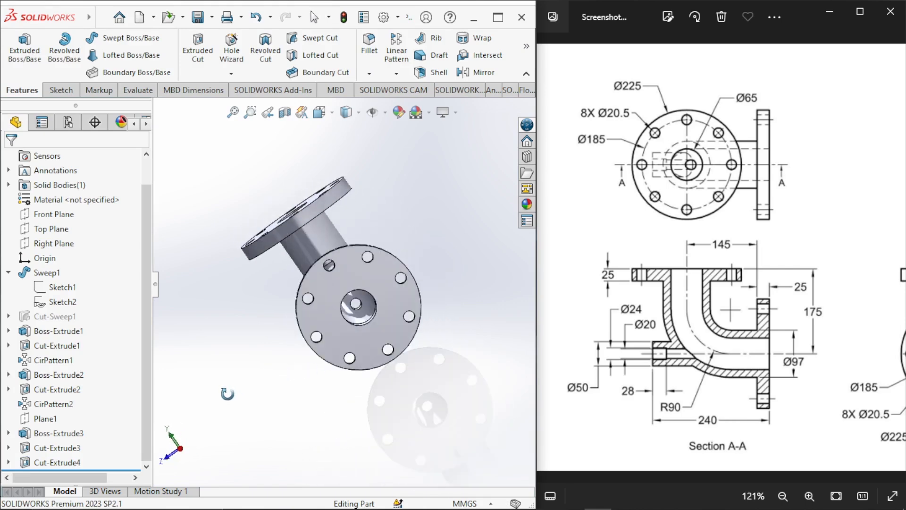
scroll(401, 280, "down", 5)
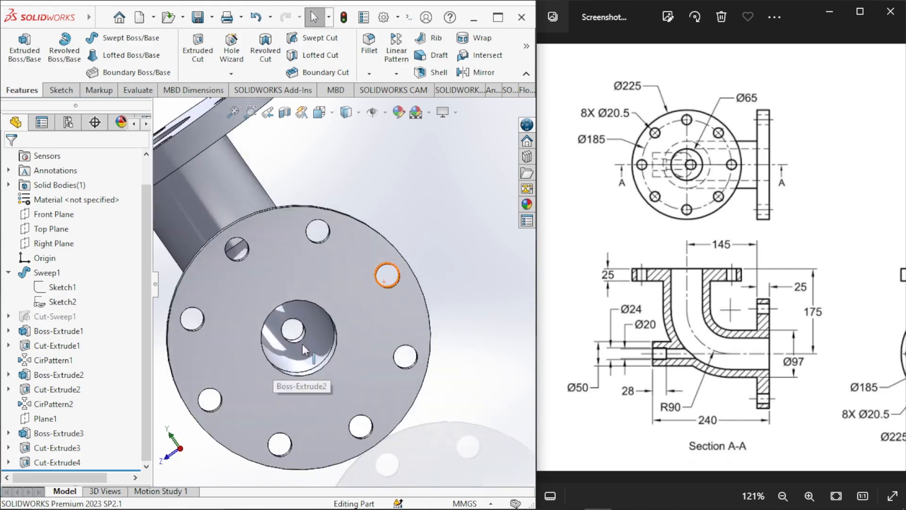
scroll(321, 330, "up", 3)
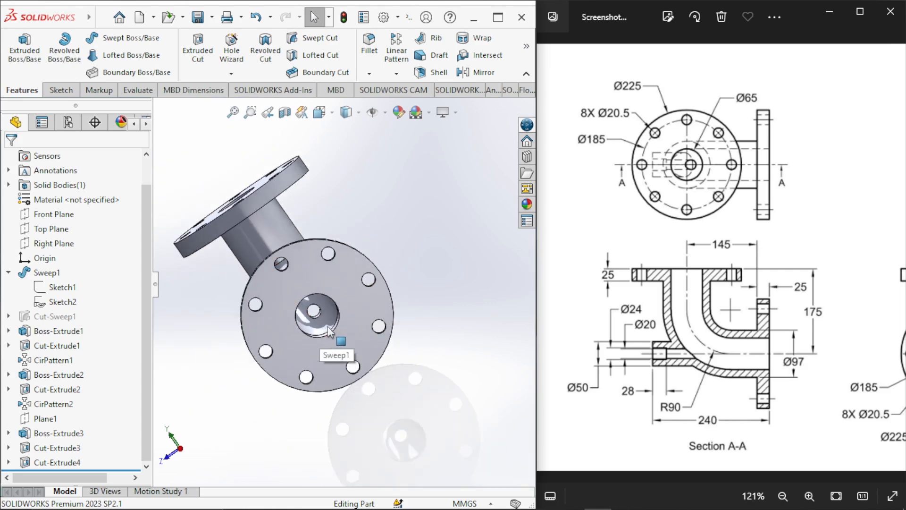
middle_click_drag(401, 246, 455, 242)
key("ctrl+7")
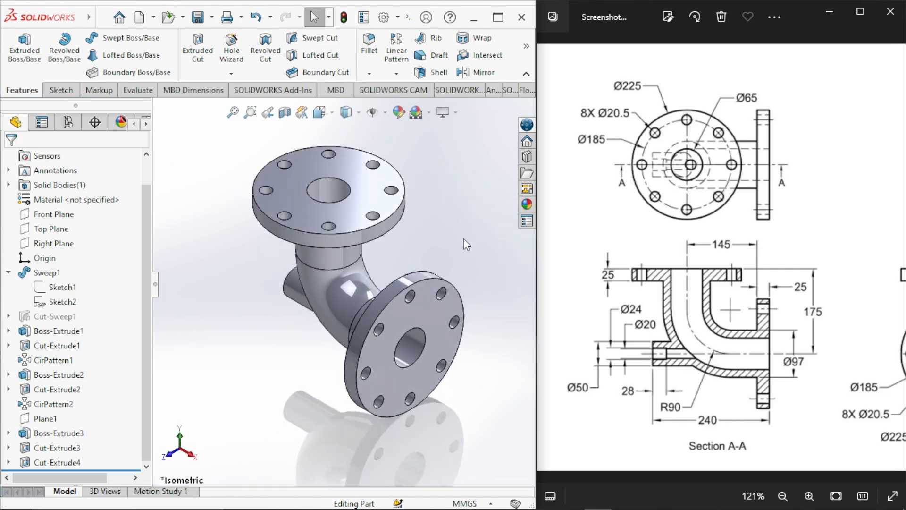
left_click(284, 114)
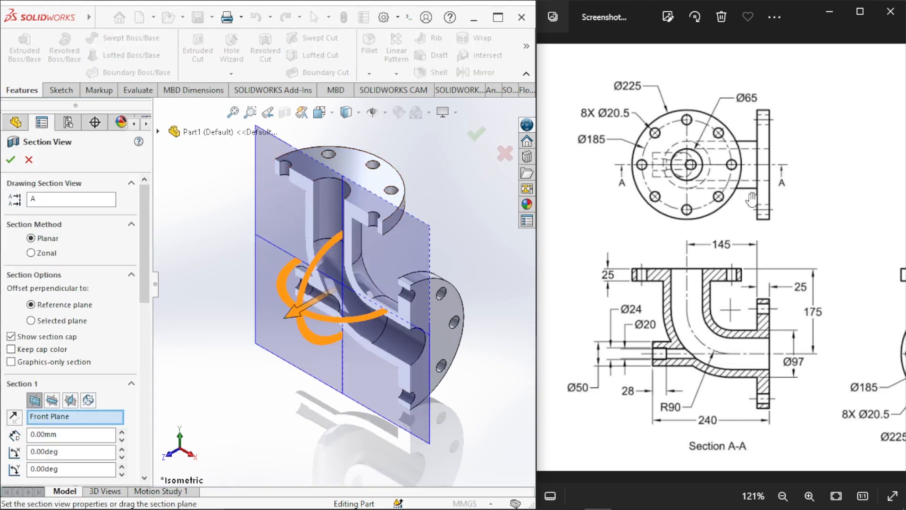
left_click(476, 134)
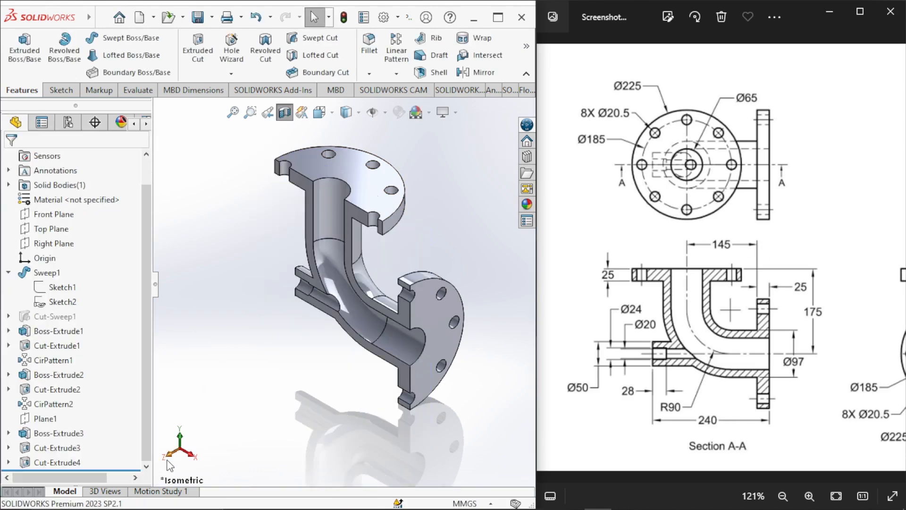
left_click(167, 457)
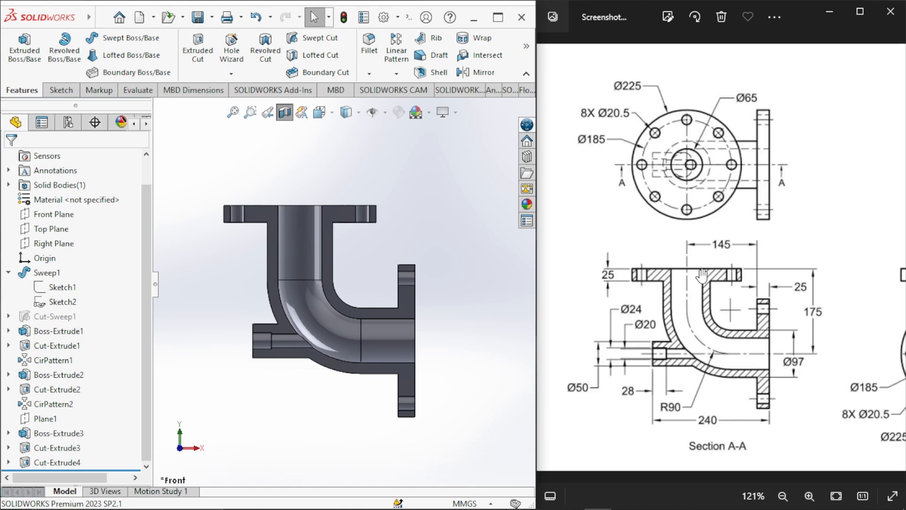
Step: Check the sectioned elbow with hidden lines visible, and return to the unsectioned model shaded with edges
left_click(360, 113)
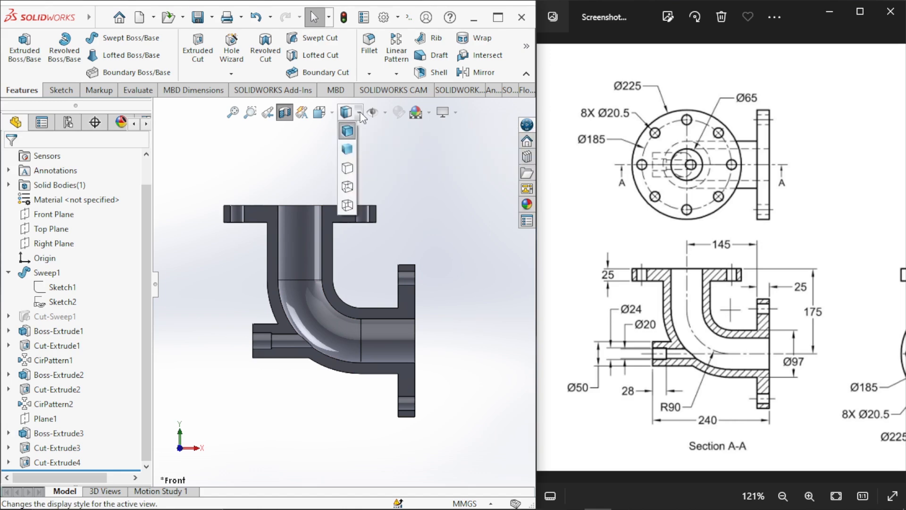
left_click(348, 187)
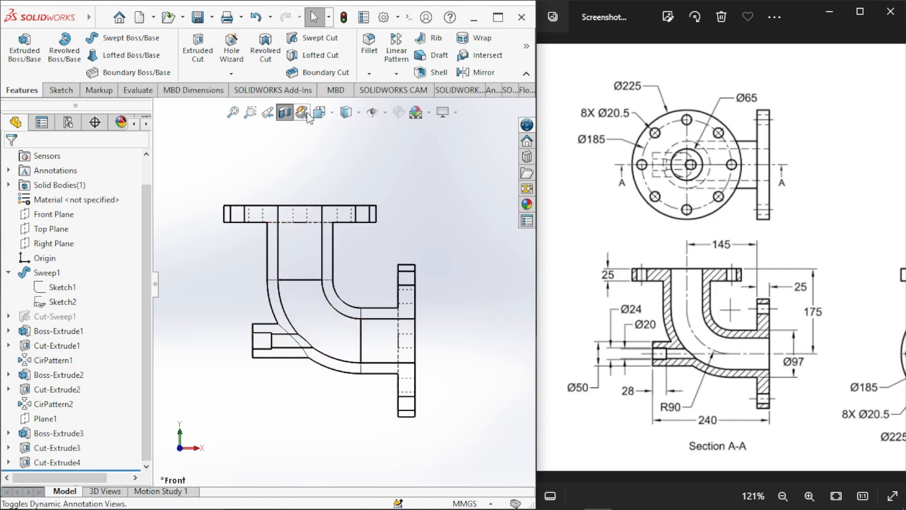
left_click(284, 112)
left_click(347, 130)
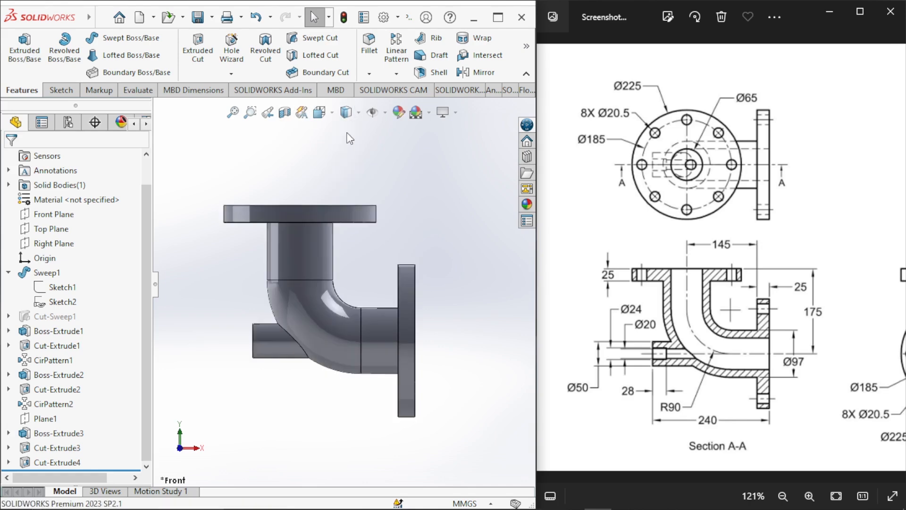
right_click_drag(439, 228, 477, 190)
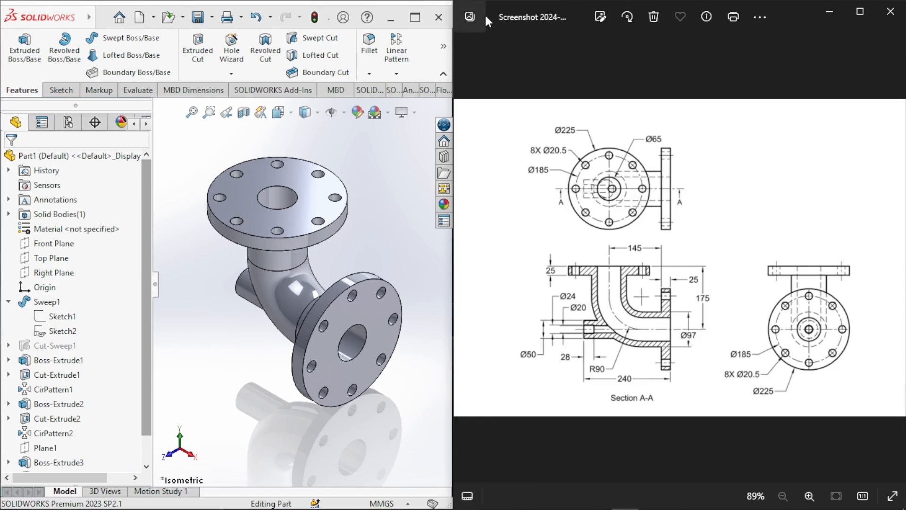
Step: Maximize the modelling window, check that the SOLIDWORKS Flow Simulation add-in is active and bring up its commands
left_click(420, 19)
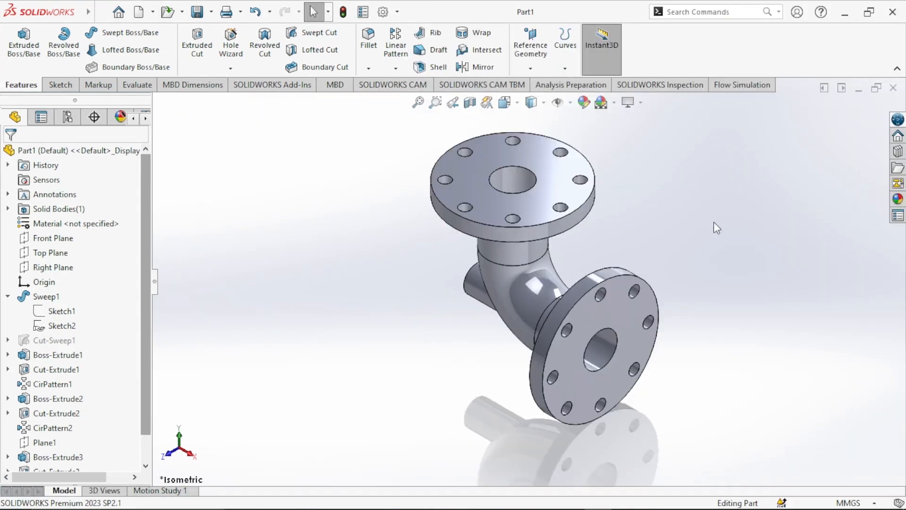
left_click(273, 85)
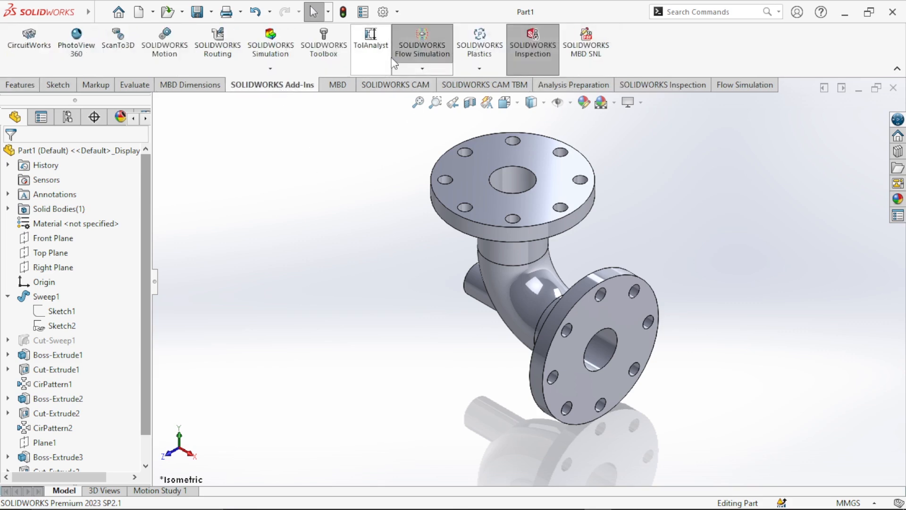
left_click(433, 50)
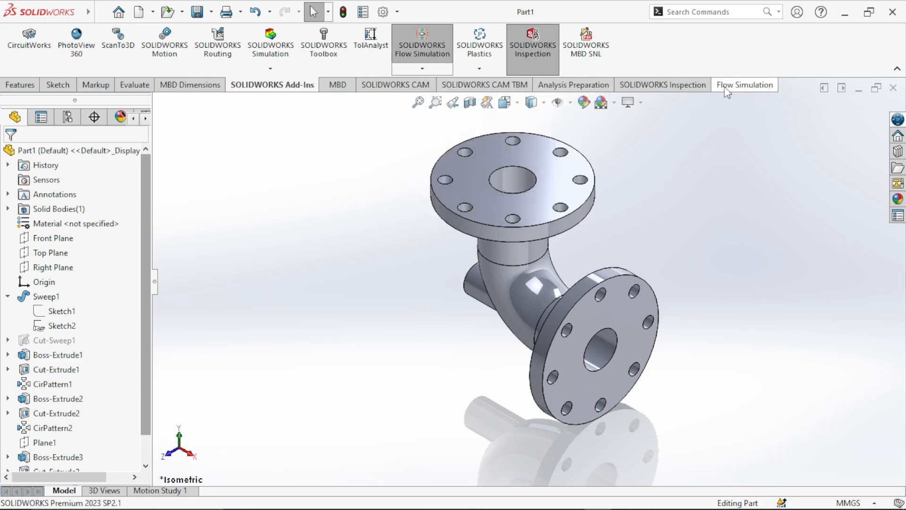
left_click(761, 85)
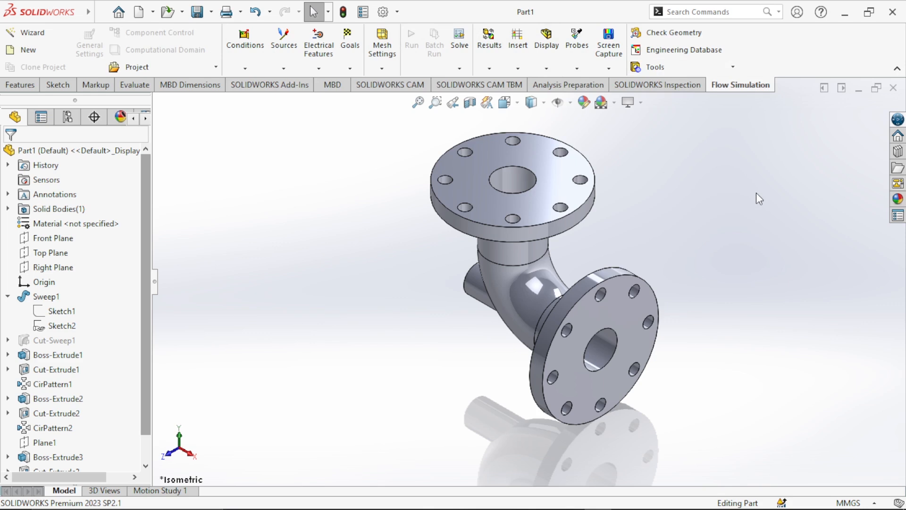
Step: Run a geometry check on the pipe part with the Internal analysis type and close the check
left_click(687, 36)
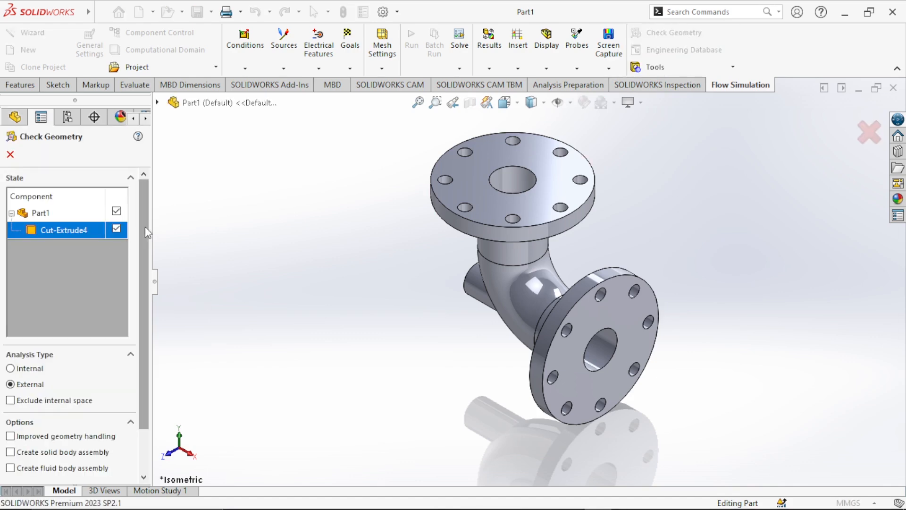
scroll(146, 226, "down", 2)
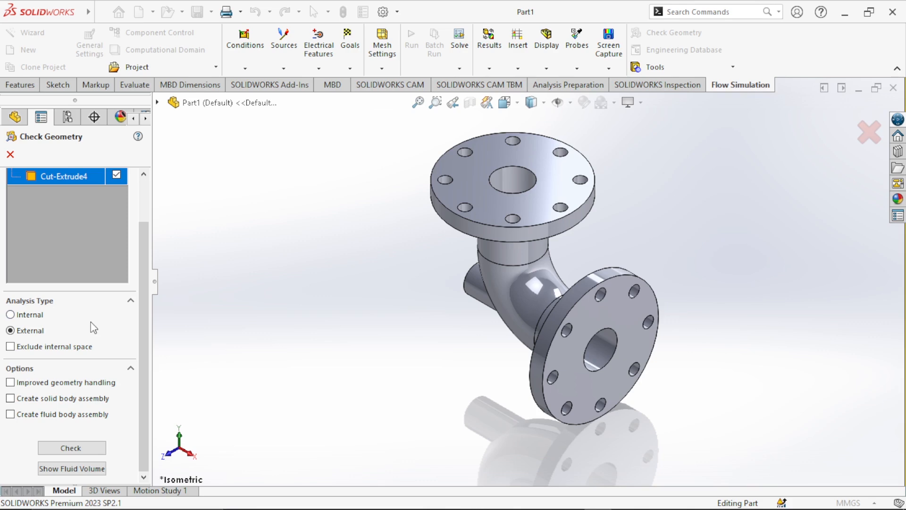
left_click(36, 315)
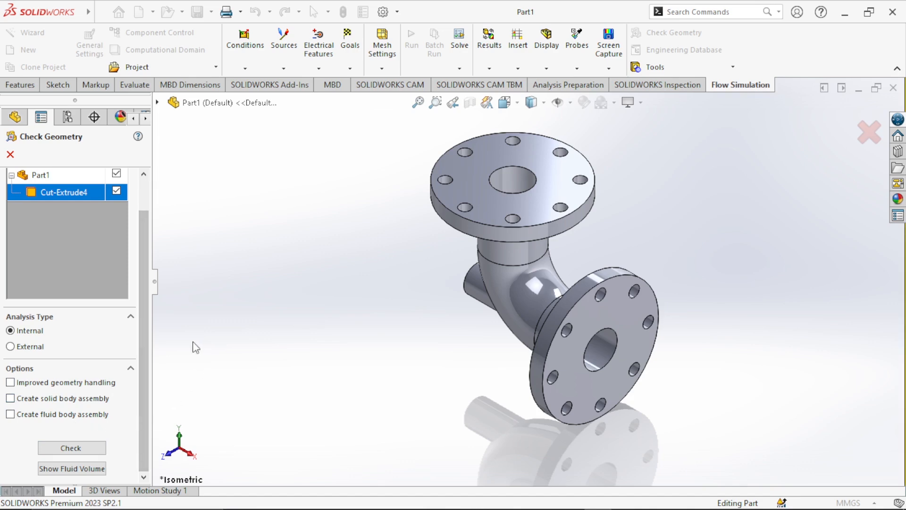
left_click(92, 449)
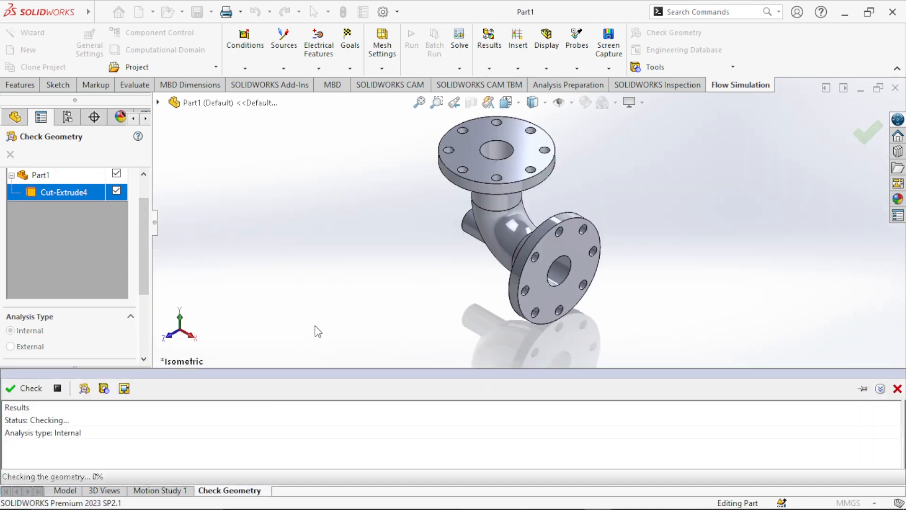
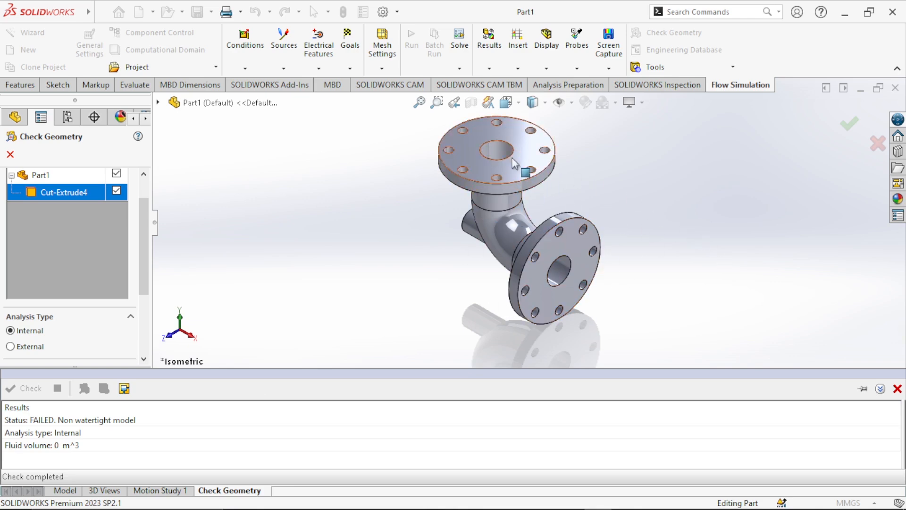
left_click(898, 388)
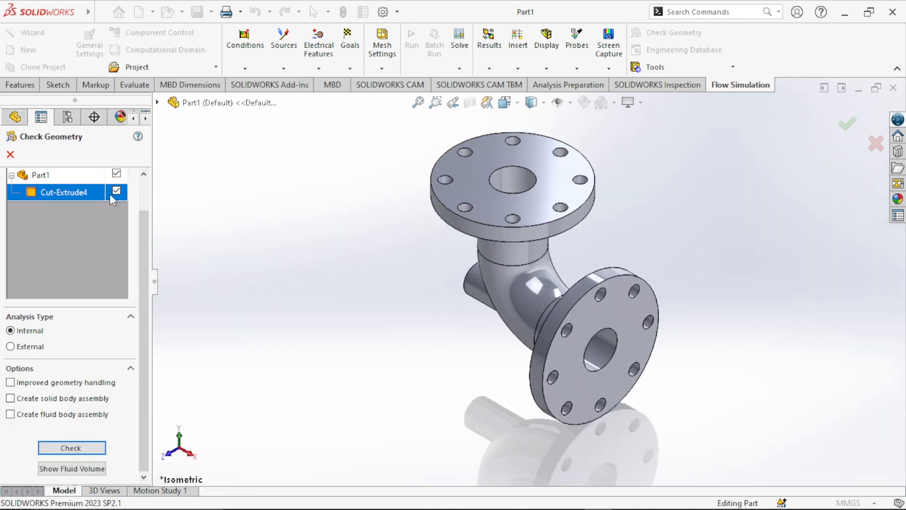
left_click(12, 155)
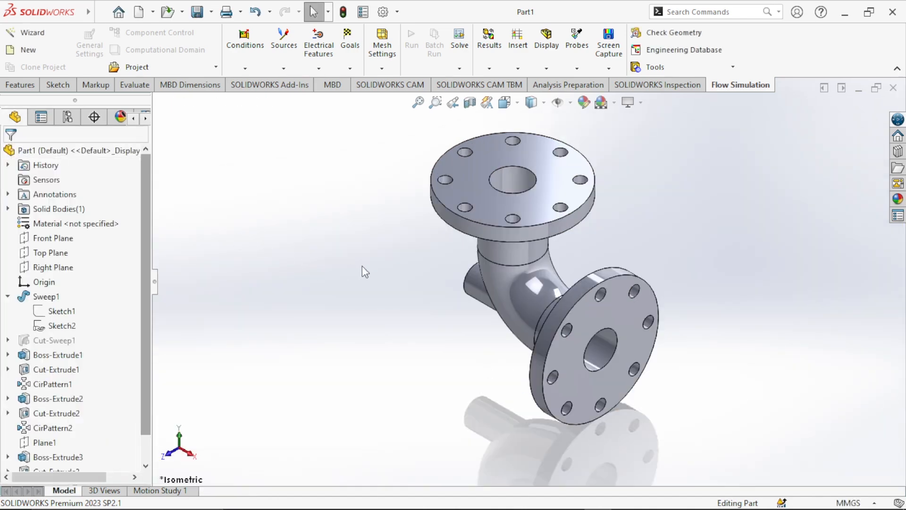
left_click(697, 68)
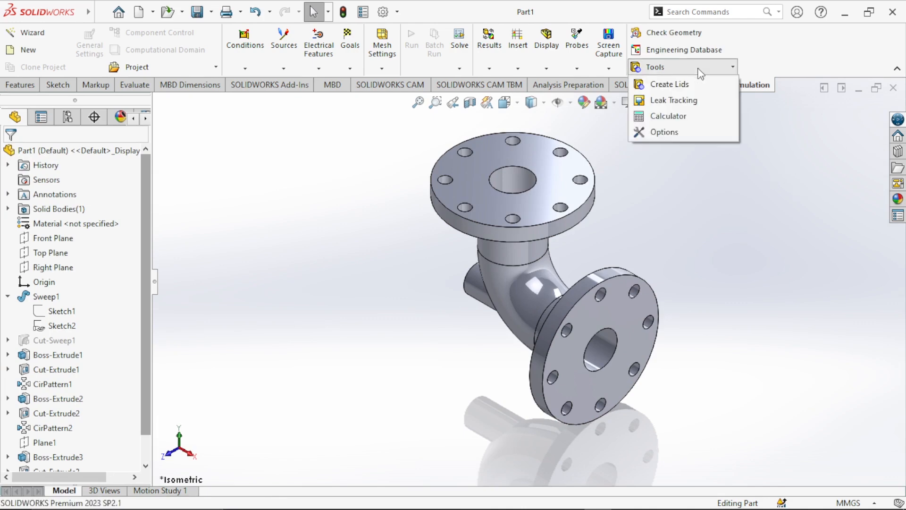
left_click(678, 86)
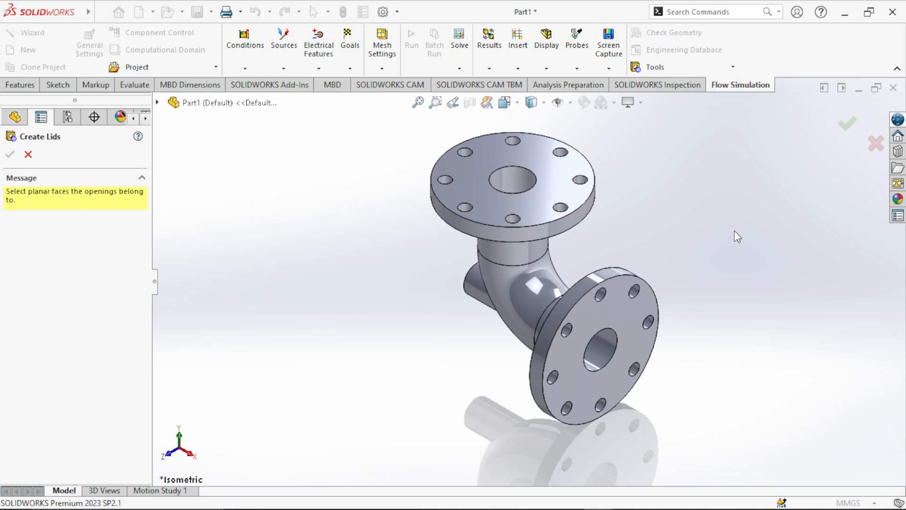
left_click(28, 154)
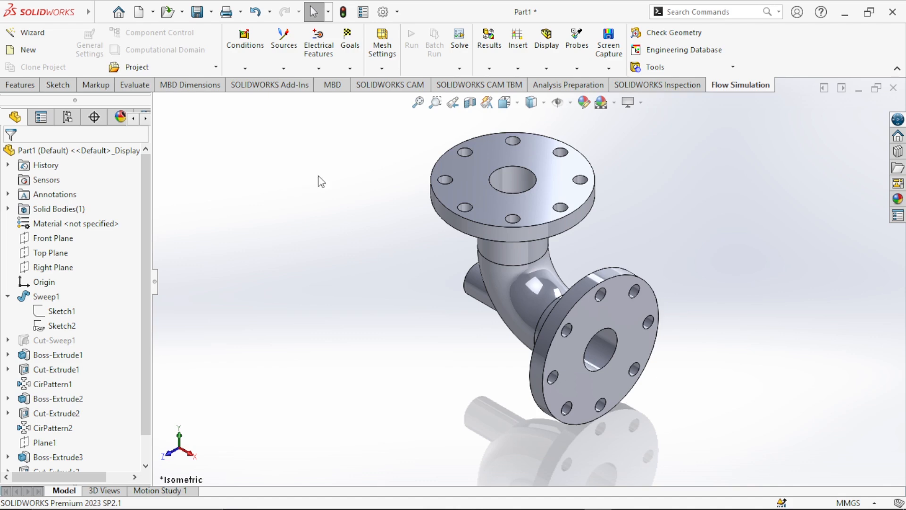
Step: Create lids over all openings on the two flange faces and the small branch pipe's end face, keeping the automatic thickness
left_click(716, 74)
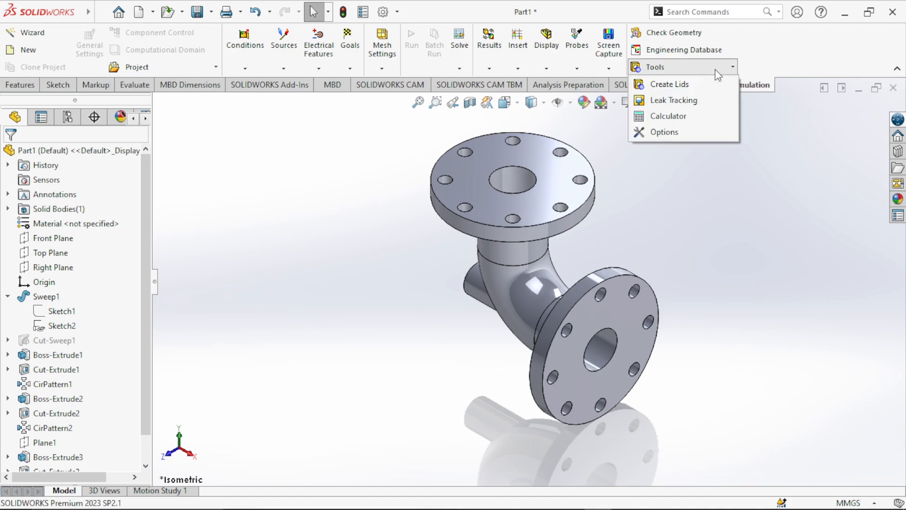
left_click(701, 90)
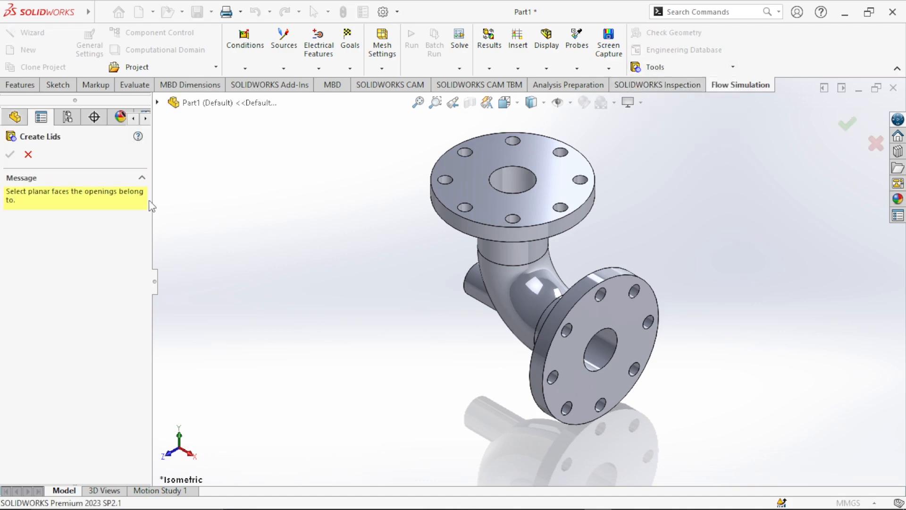
left_click(558, 189)
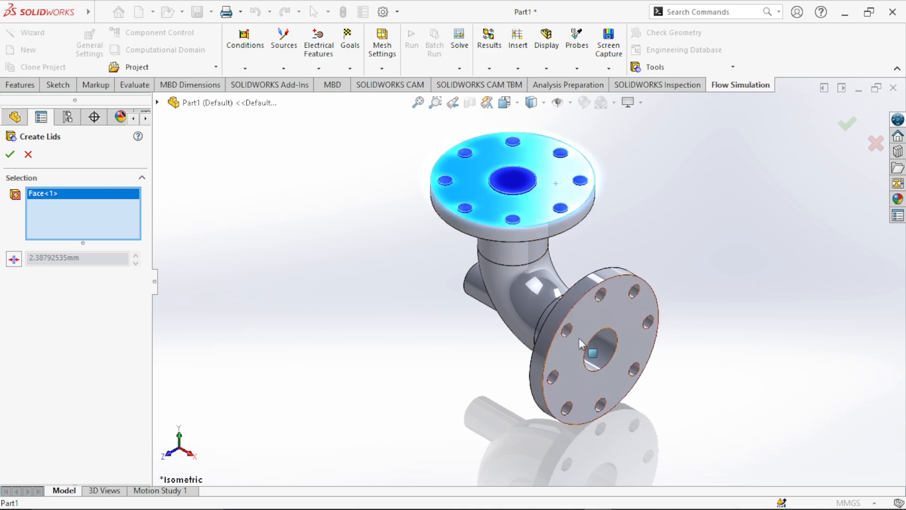
left_click(625, 313)
middle_click_drag(677, 221, 807, 265)
scroll(437, 264, "down", 5)
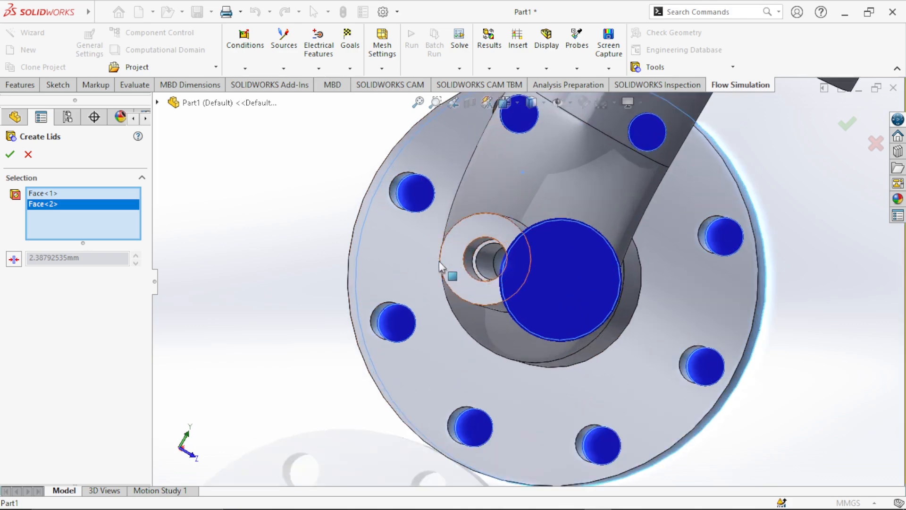
middle_click_drag(440, 267, 419, 235)
left_click(465, 225)
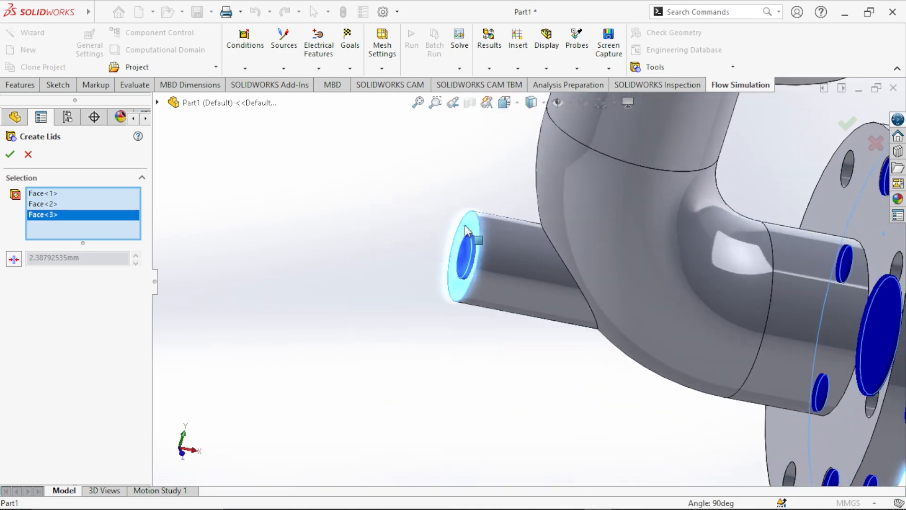
key("ctrl+7")
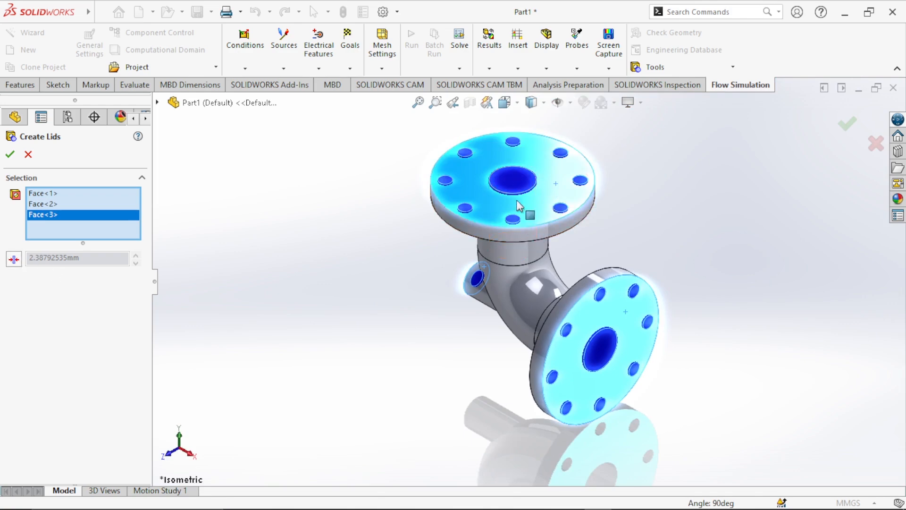
scroll(519, 207, "down", 3)
middle_click_drag(519, 213, 546, 128)
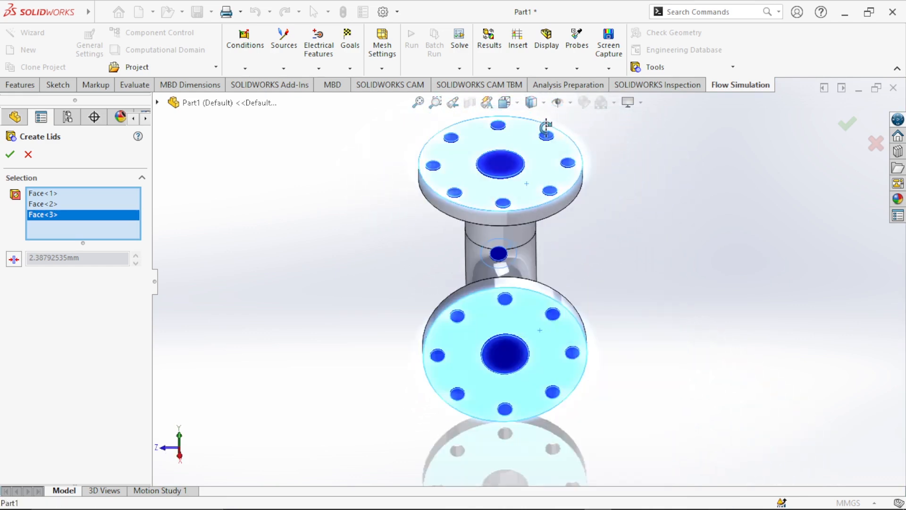
key("ctrl+7")
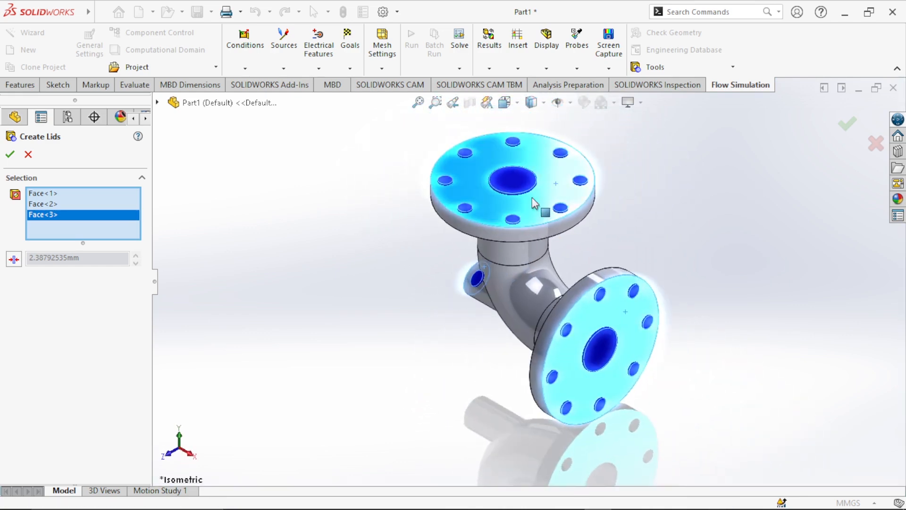
scroll(534, 203, "down", 2)
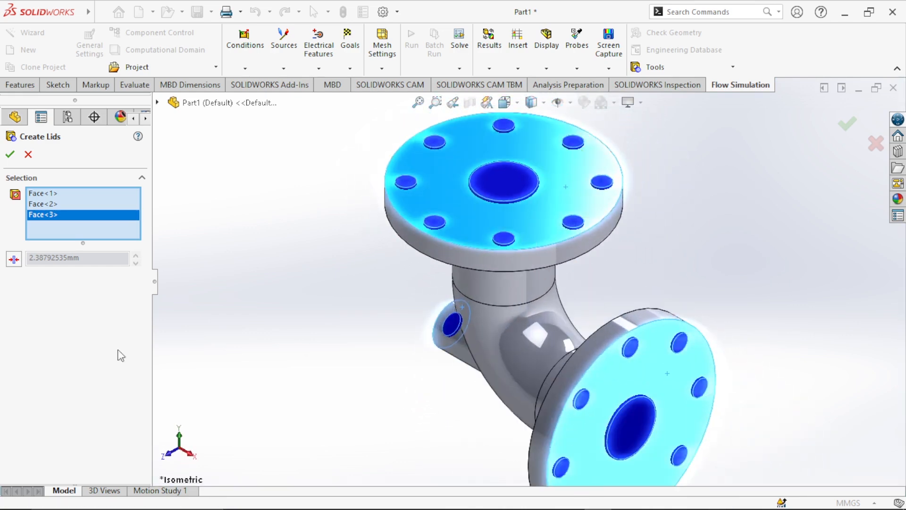
left_click(14, 263)
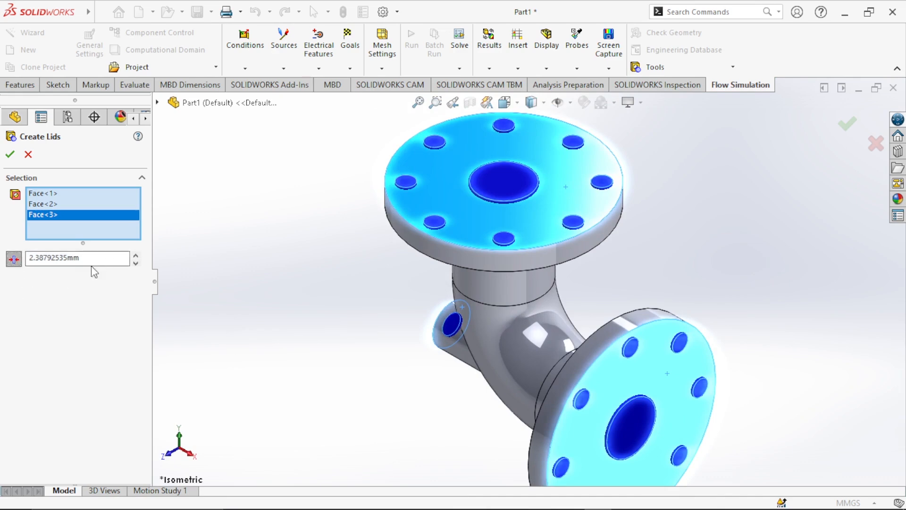
left_click(13, 258)
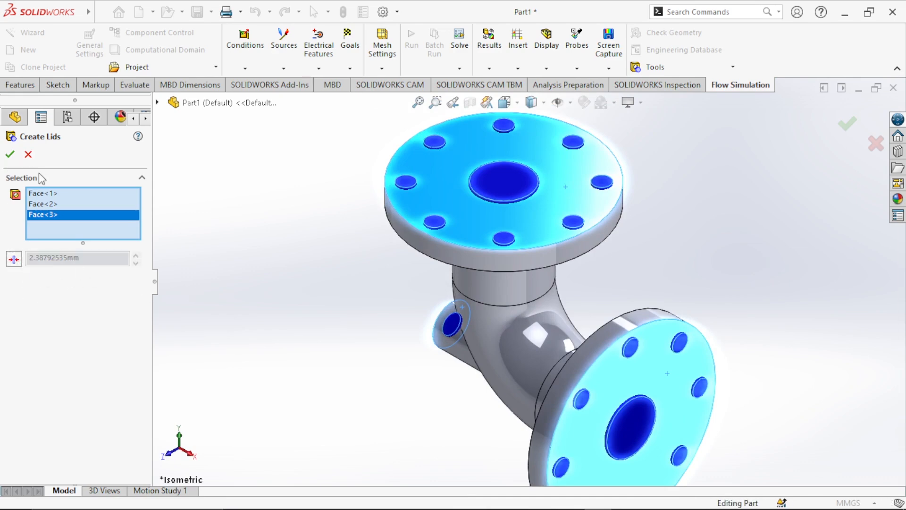
left_click(10, 154)
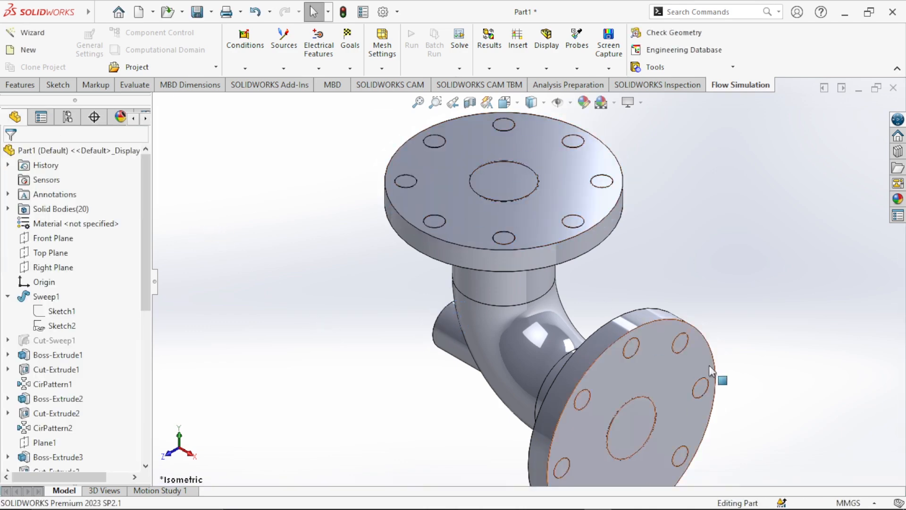
Step: Check the lidded pipe's geometry using the Internal analysis type
scroll(740, 251, "up", 4)
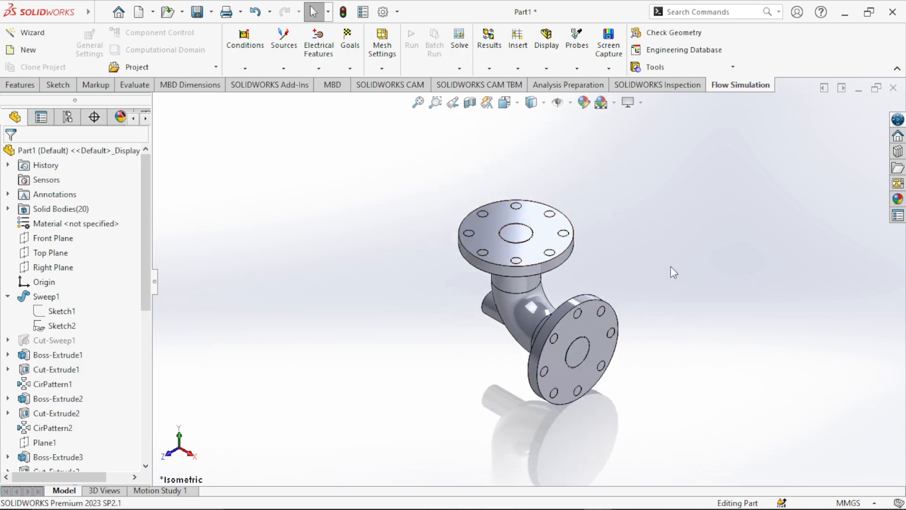
scroll(745, 221, "down", 3)
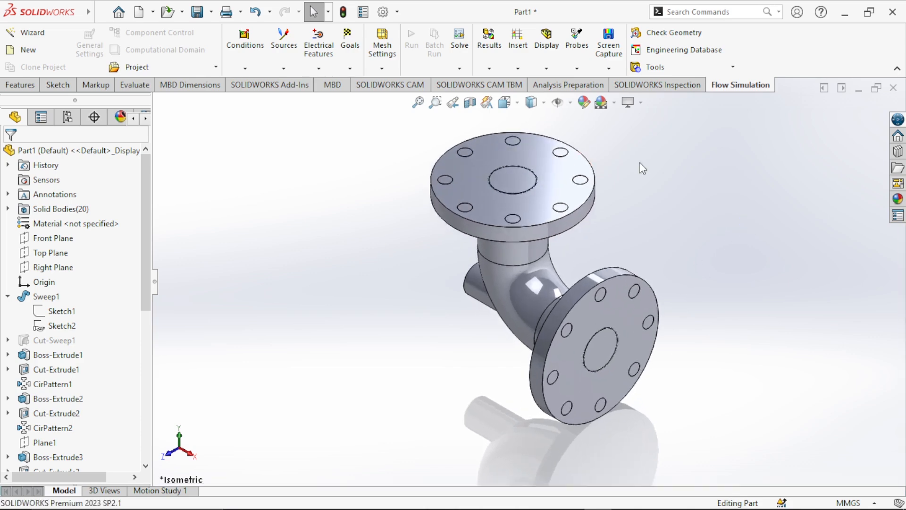
left_click(682, 32)
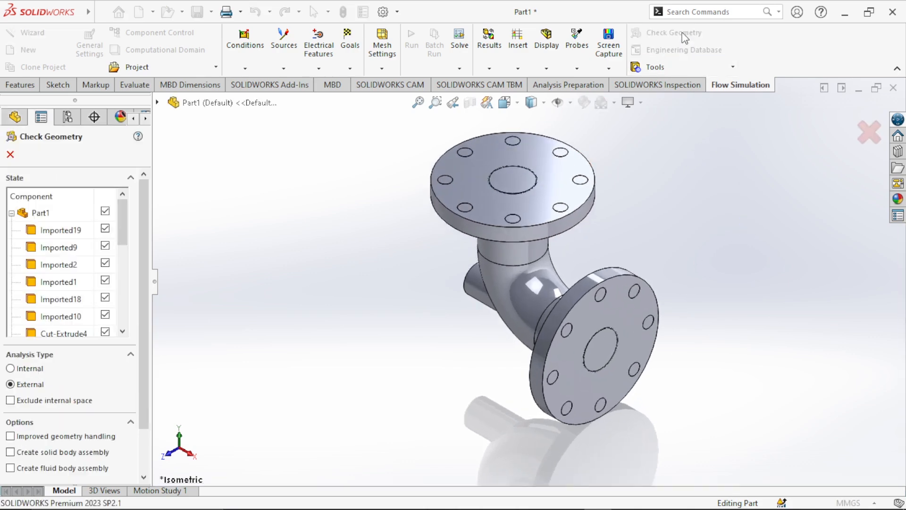
scroll(146, 222, "down", 2)
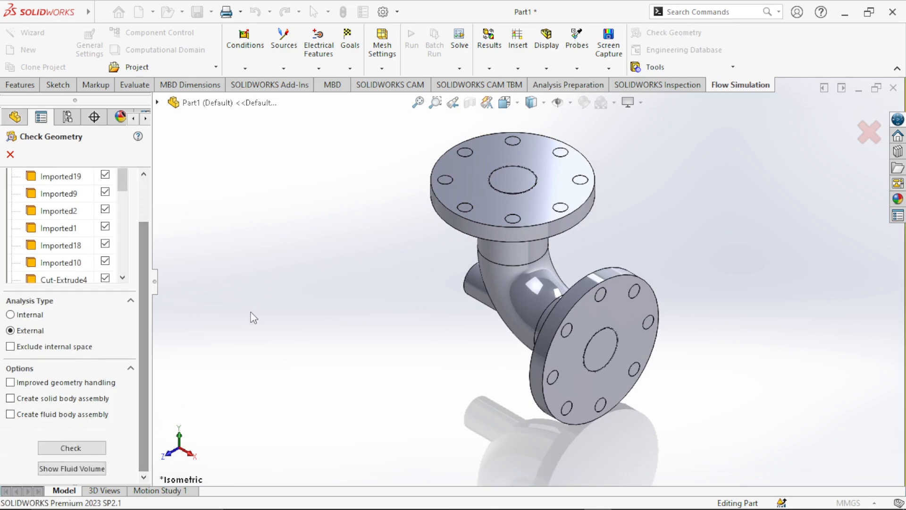
left_click(16, 315)
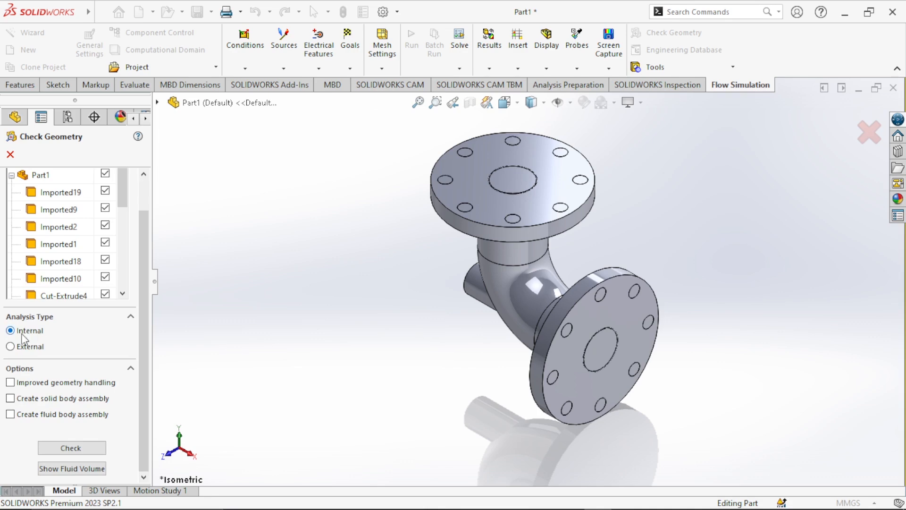
left_click(52, 449)
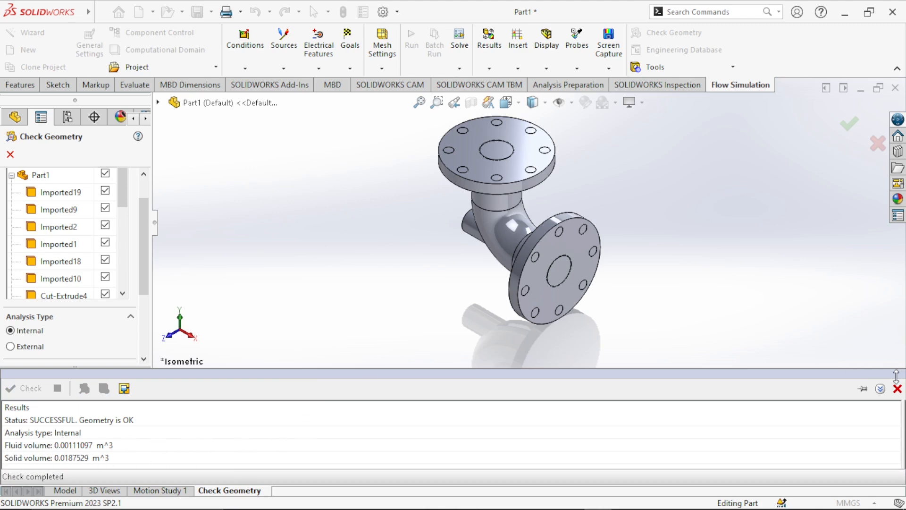
Step: Rerun the internal geometry check with Create fluid body assembly enabled and bring up the generated fluid body part maximized
left_click_drag(140, 258, 140, 335)
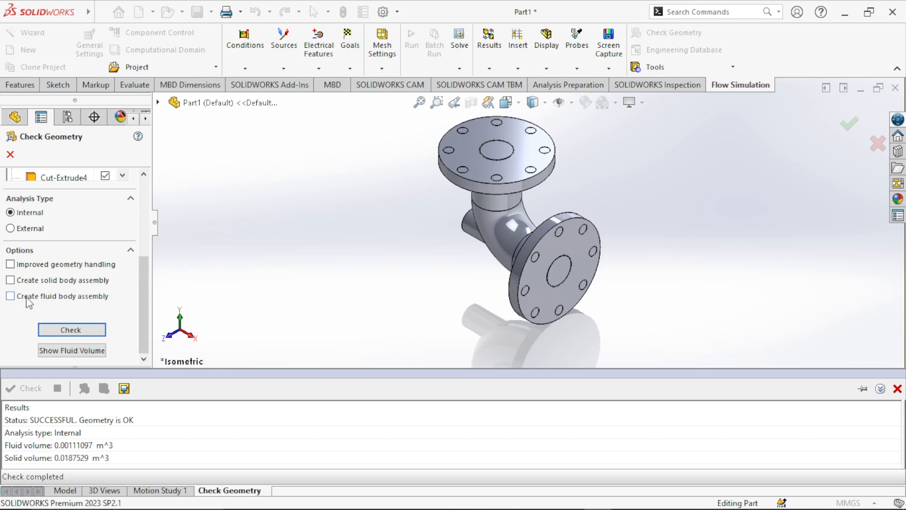
left_click(71, 329)
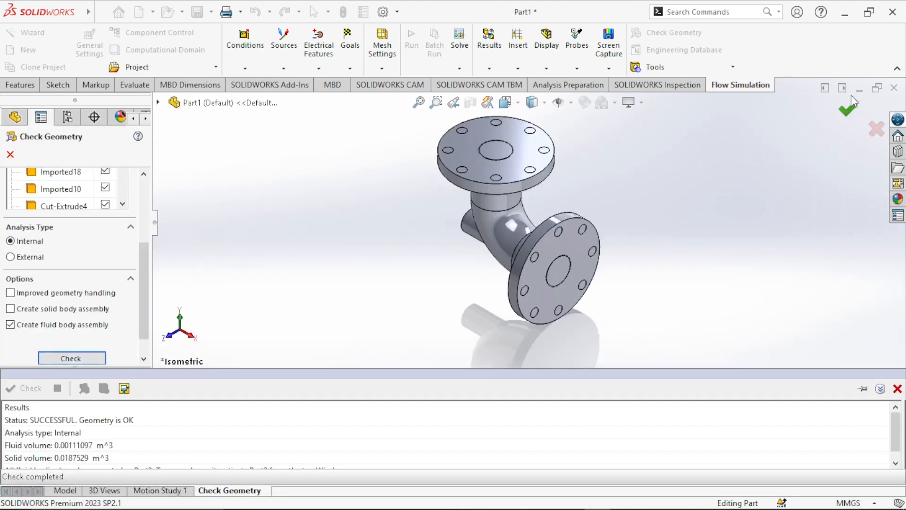
left_click(860, 90)
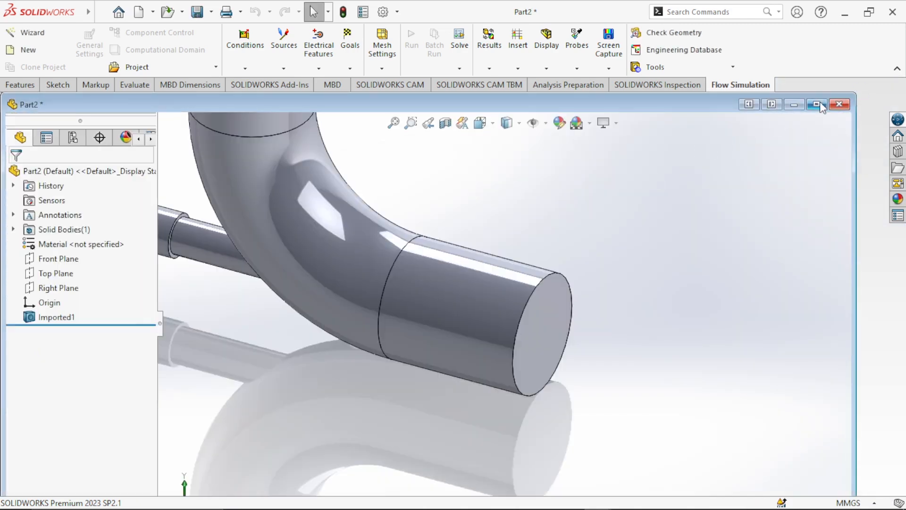
left_click(817, 104)
Step: Examine the whole fluid body part from several angles and close it without saving
key("f")
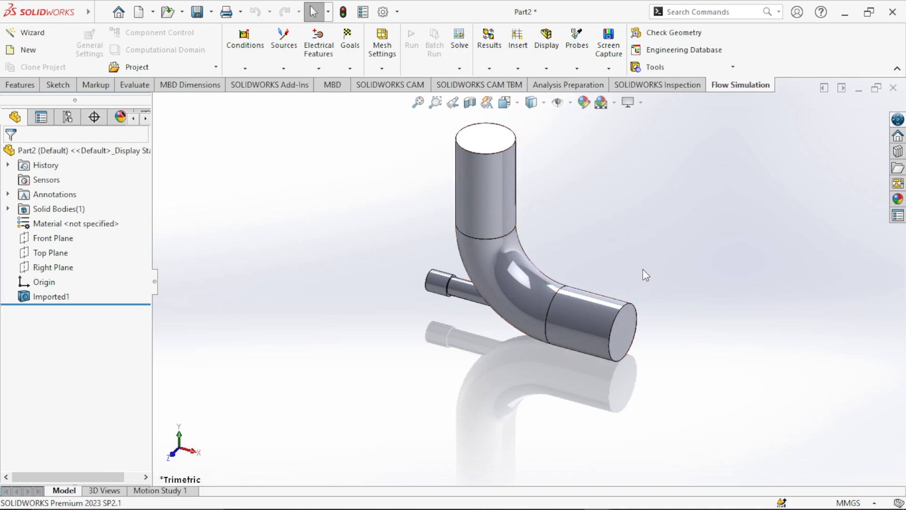
middle_click_drag(677, 220, 670, 250)
key("Escape")
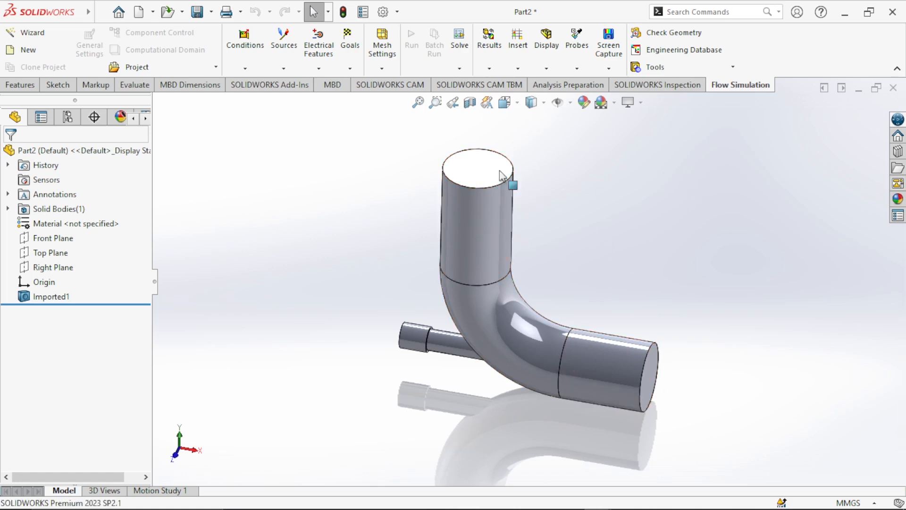
left_click(893, 89)
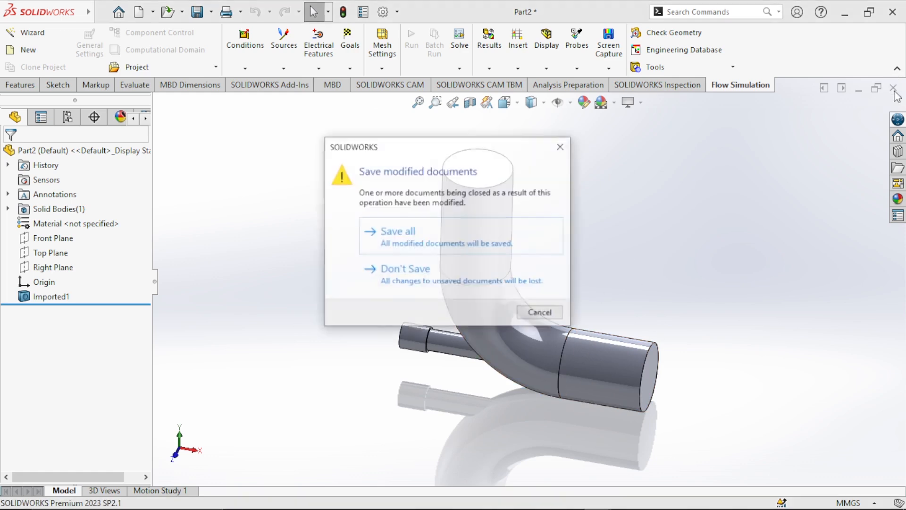
left_click(465, 285)
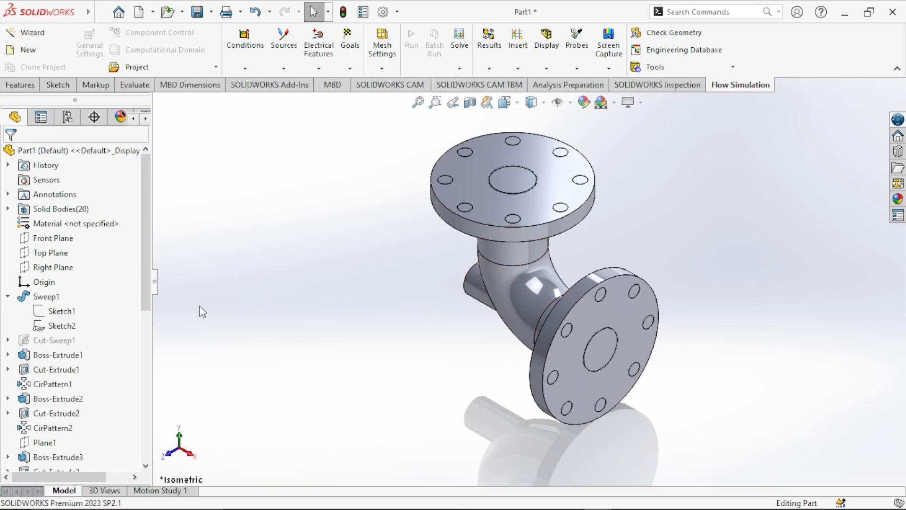
scroll(143, 261, "down", 7)
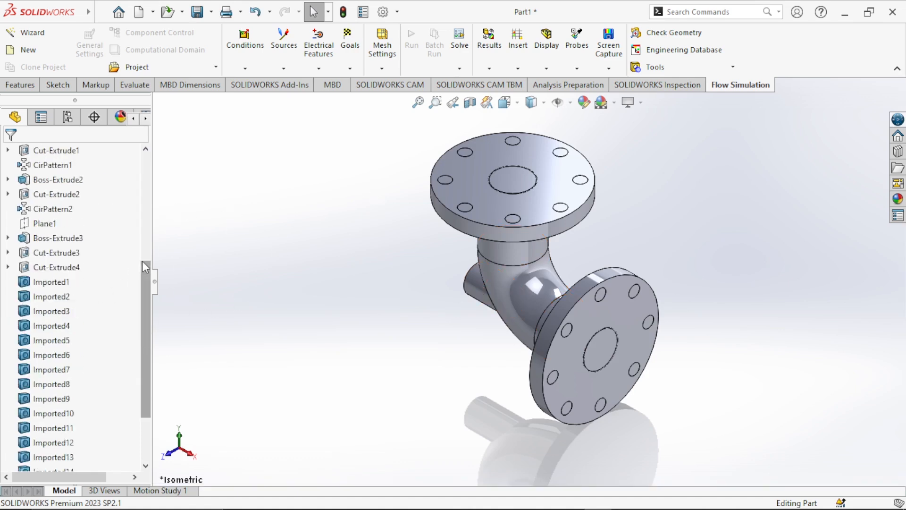
scroll(143, 259, "up", 6)
scroll(144, 259, "up", 1)
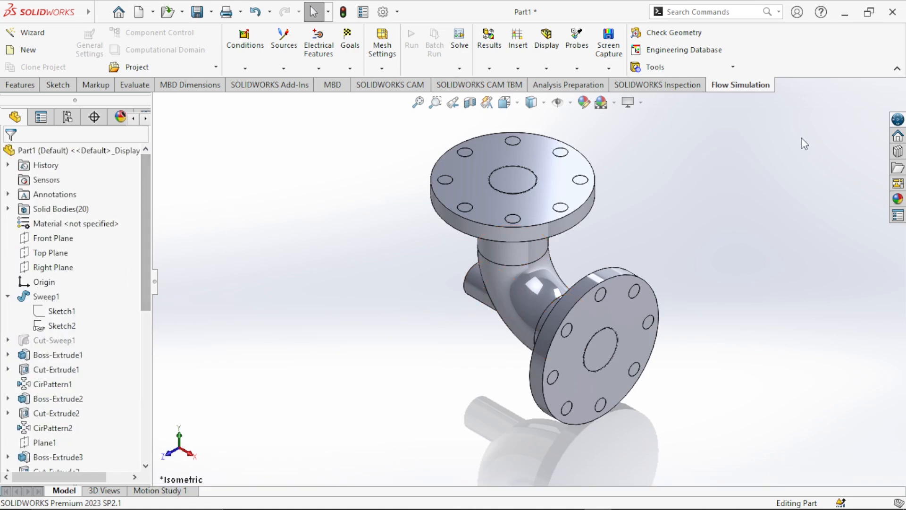
Step: Show the fluid volume of the lidded pipe in the geometry check with the Internal analysis type
left_click(699, 32)
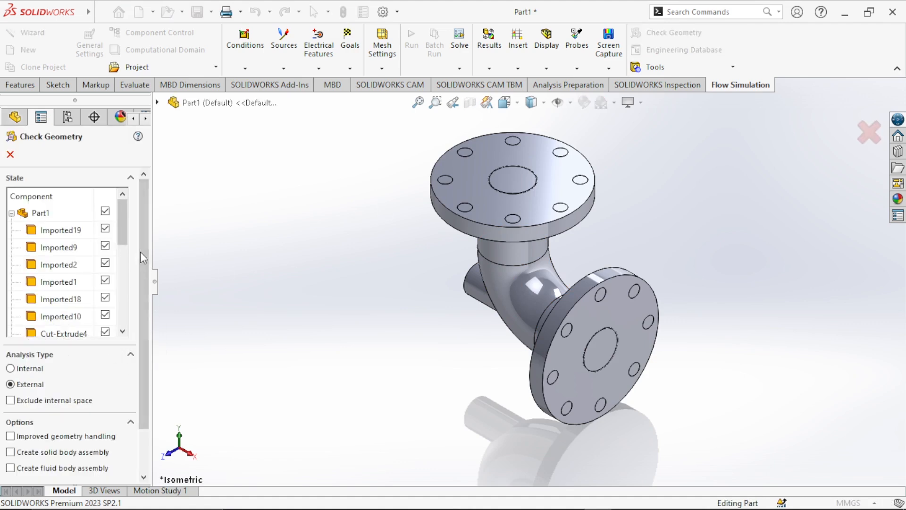
scroll(140, 251, "down", 2)
left_click(24, 317)
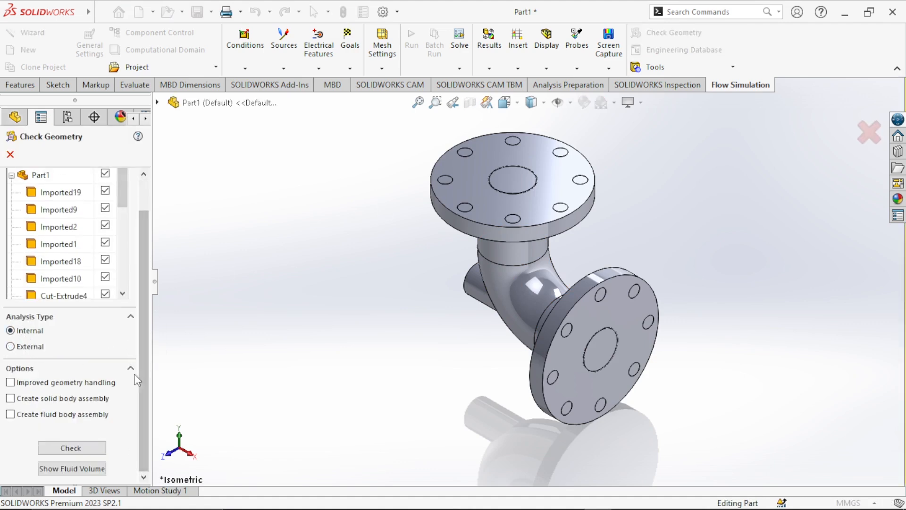
left_click(69, 470)
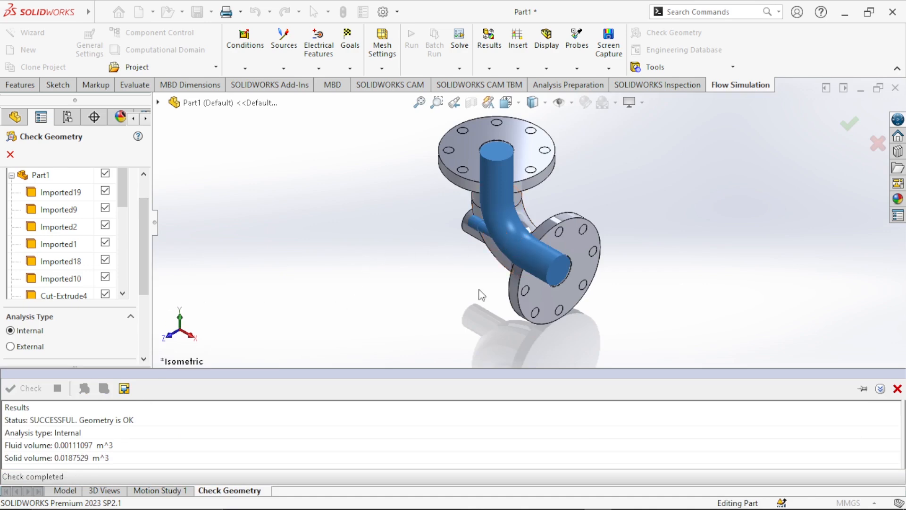
Step: Examine the highlighted fluid volume inside the pipe up close, close the geometry check and restore the isometric view
right_click_drag(335, 285, 381, 228)
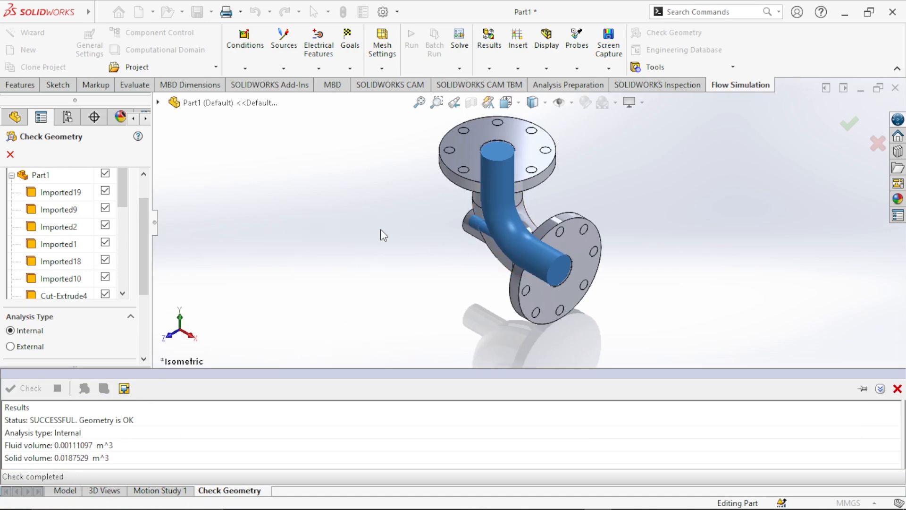
middle_click_drag(692, 259, 713, 267)
scroll(494, 169, "down", 6)
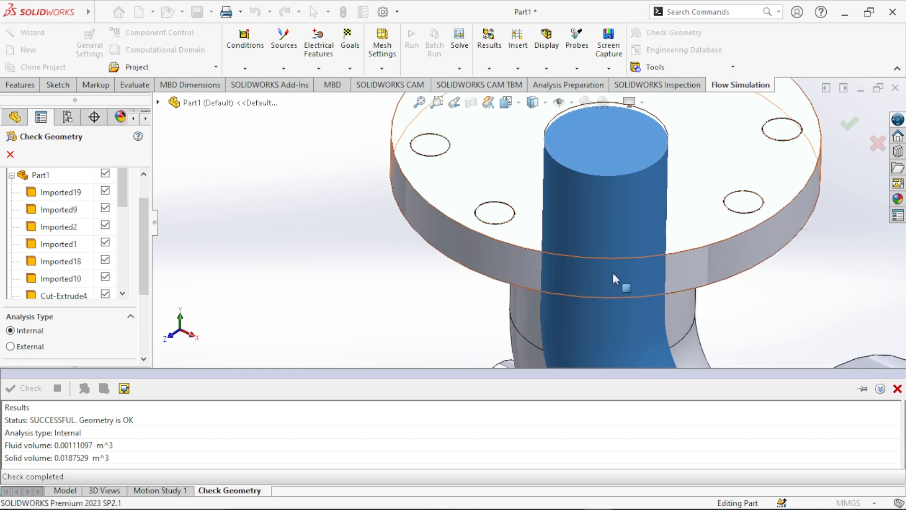
scroll(574, 247, "up", 4)
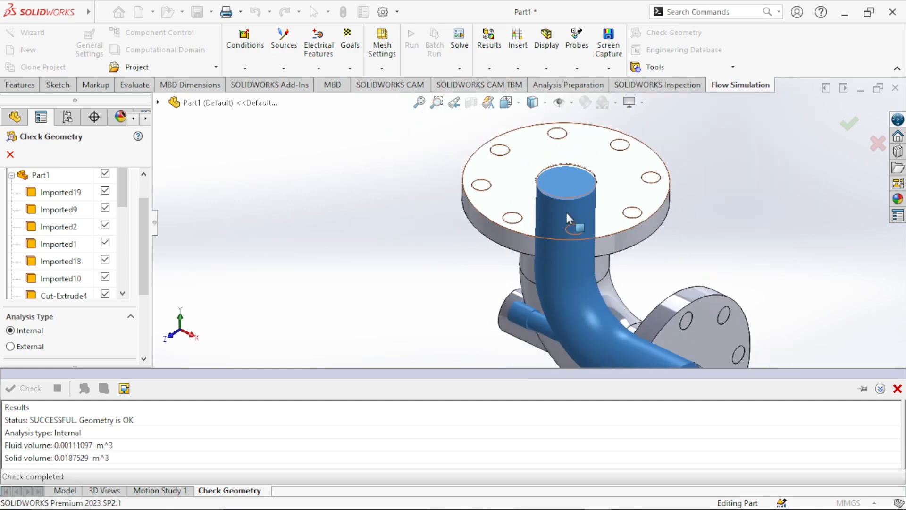
left_click(10, 154)
key("ctrl+7")
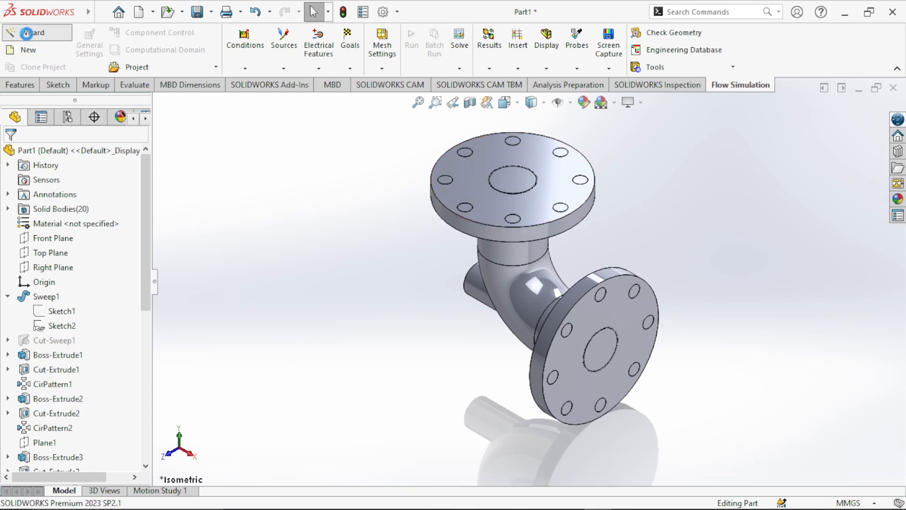
Step: Start a wizard flow project named Project(1) on the current configuration, leave the comments empty and continue to the unit system
left_click(26, 32)
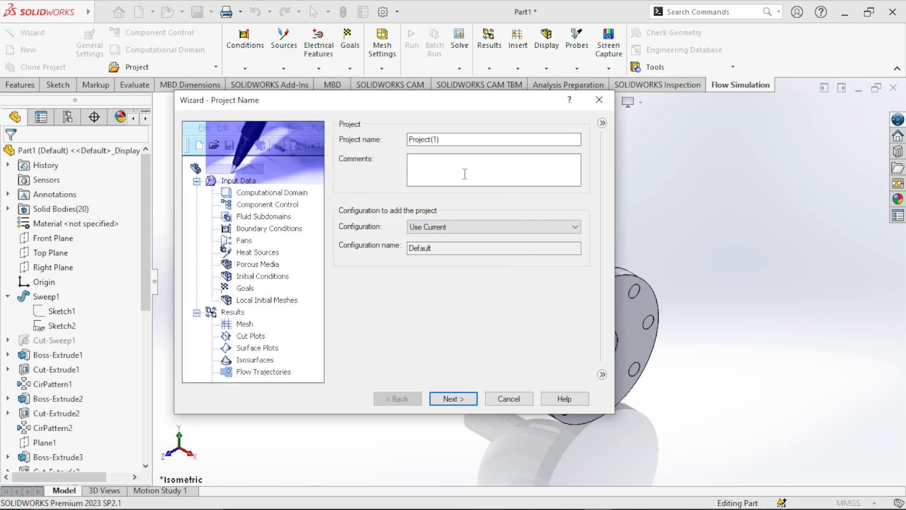
left_click(498, 172)
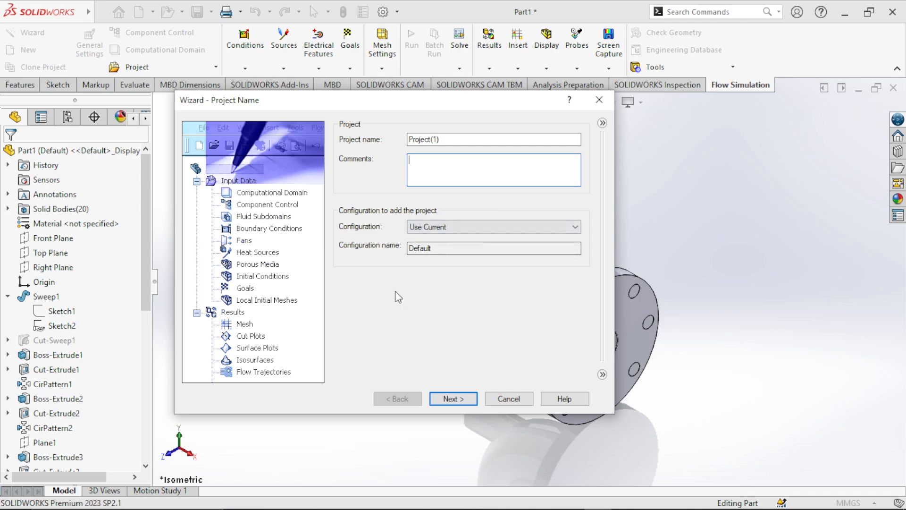
left_click(494, 230)
left_click(494, 229)
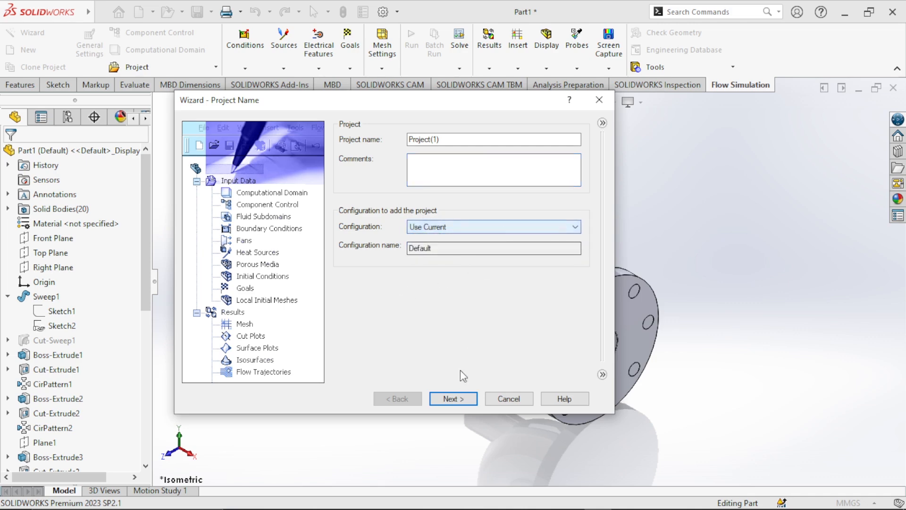
left_click(468, 227)
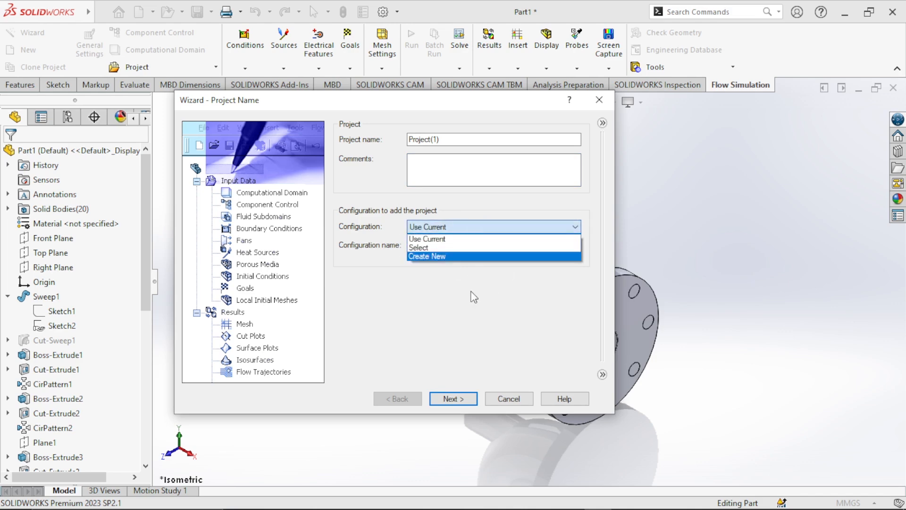
left_click(482, 334)
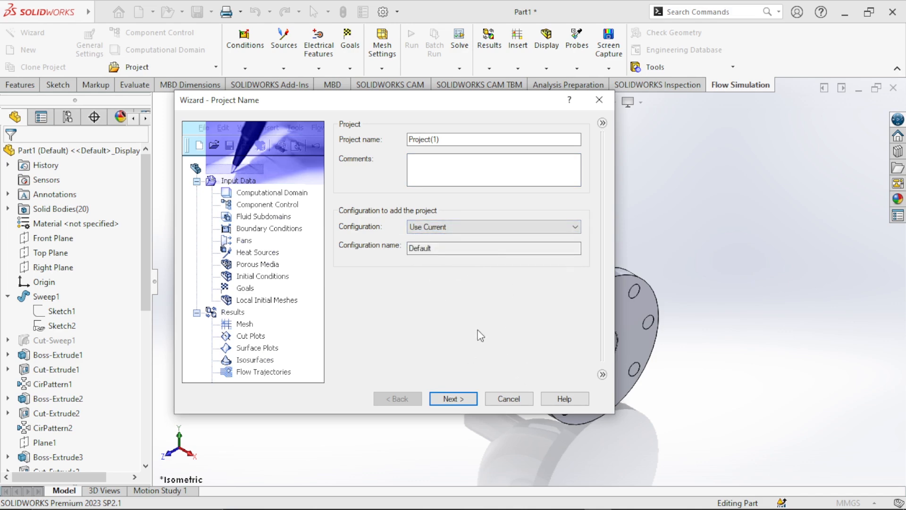
left_click(512, 229)
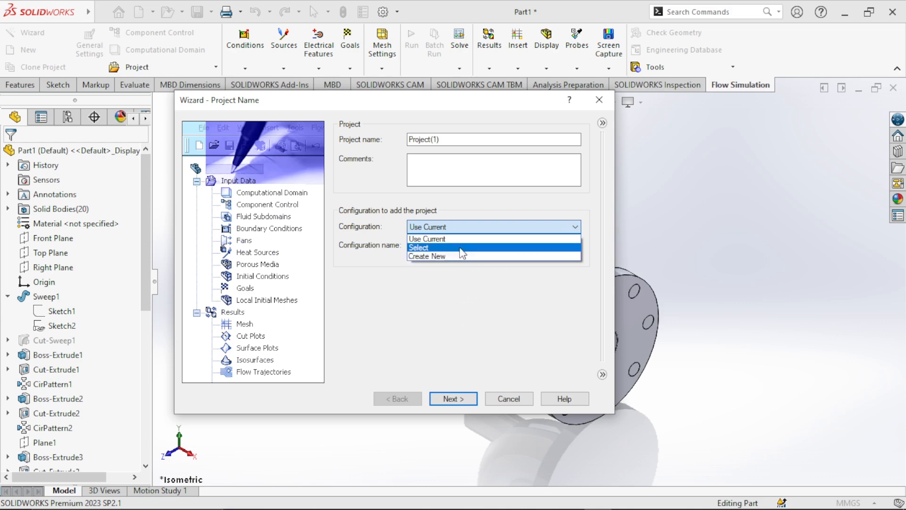
left_click(449, 309)
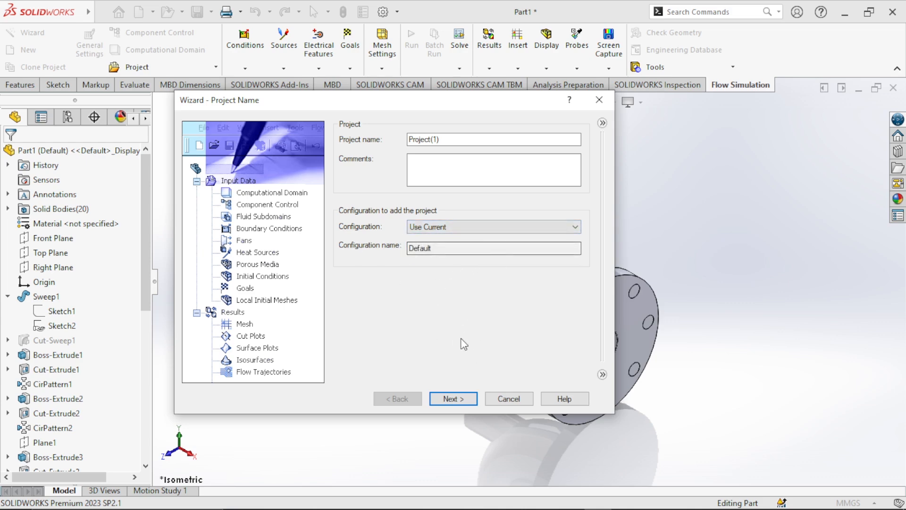
left_click(466, 400)
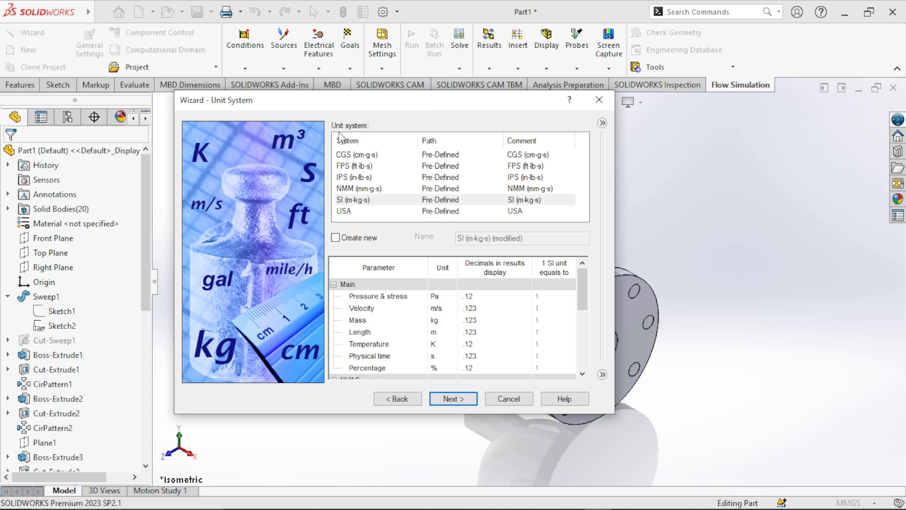
Step: Choose the SI (m-kg-s) unit system for the project, review its parameter units and continue to the analysis type
left_click(350, 204)
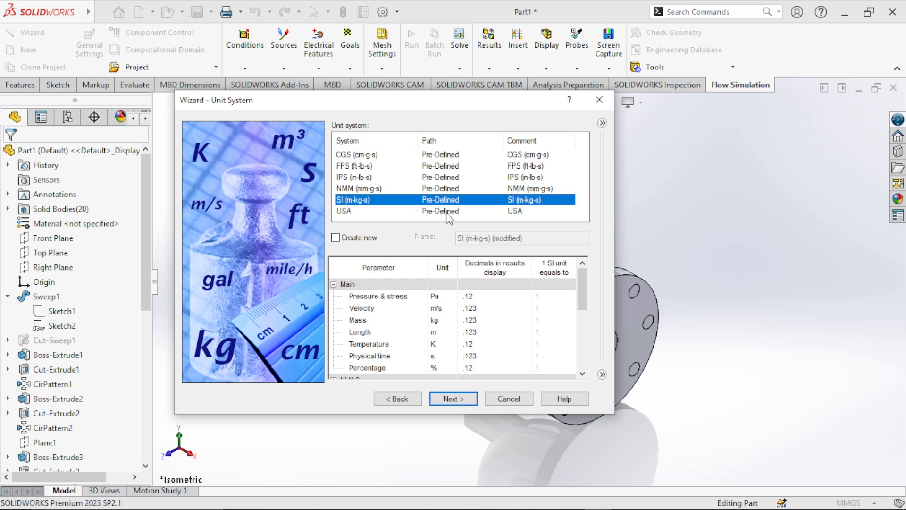
mouse_move(582, 276)
left_mouse_down()
mouse_move(586, 339)
mouse_move(582, 270)
left_mouse_up()
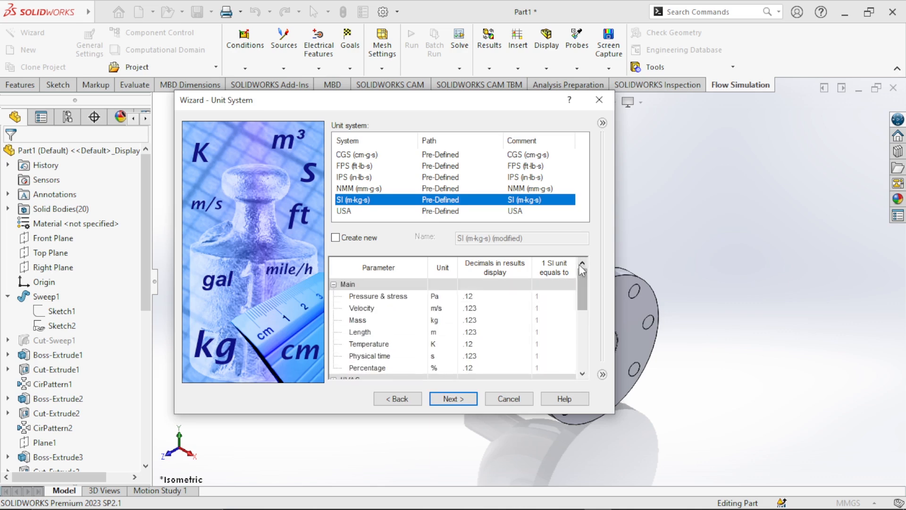
scroll(414, 296, "down", 5)
scroll(422, 281, "up", 5)
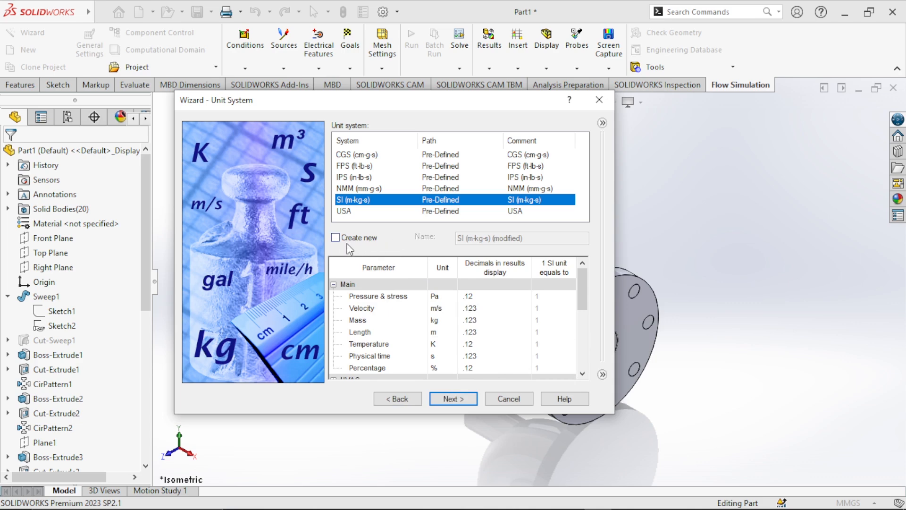
left_click(448, 400)
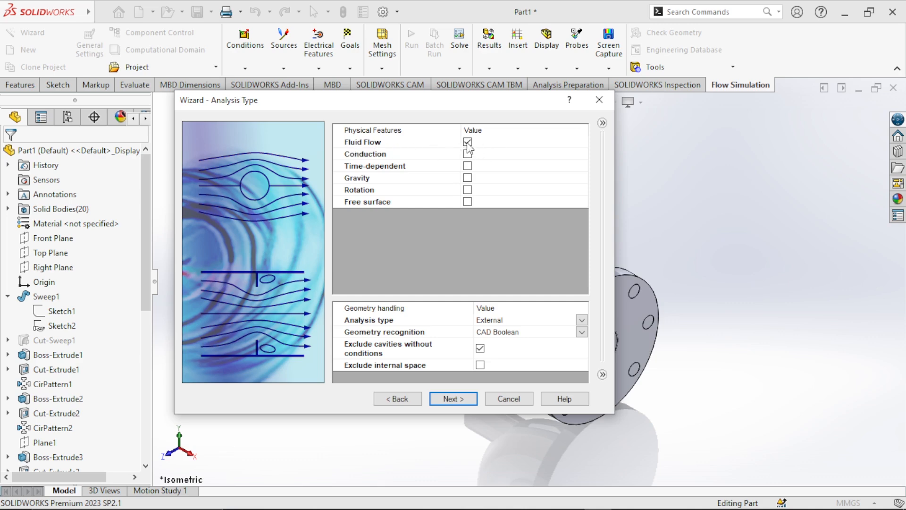
Step: Enable Gravity as a physical feature and inspect its direction arrow against the pipe model
left_click(468, 178)
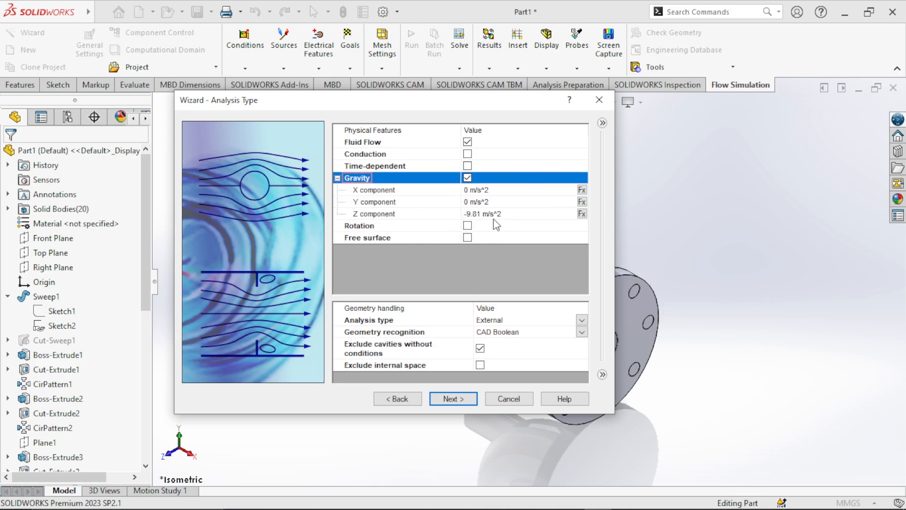
left_click_drag(438, 108, 239, 127)
scroll(631, 343, "down", 6)
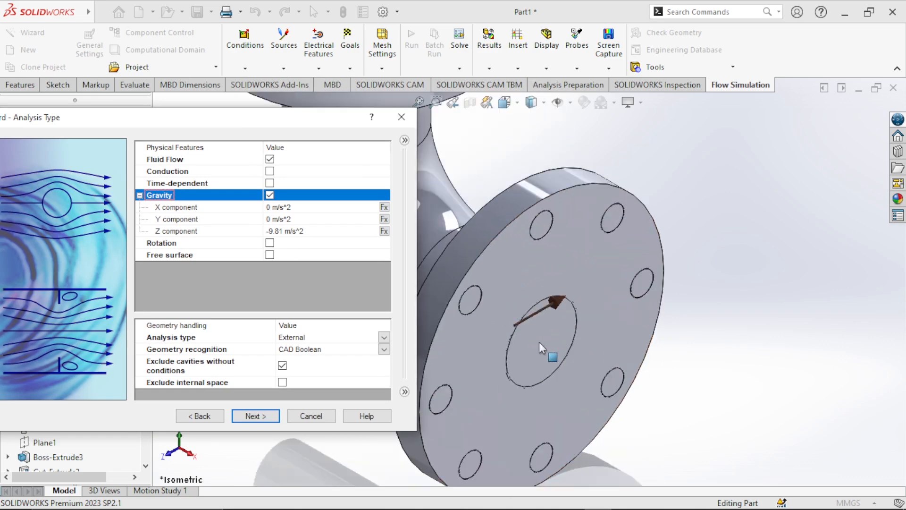
scroll(582, 319, "up", 6)
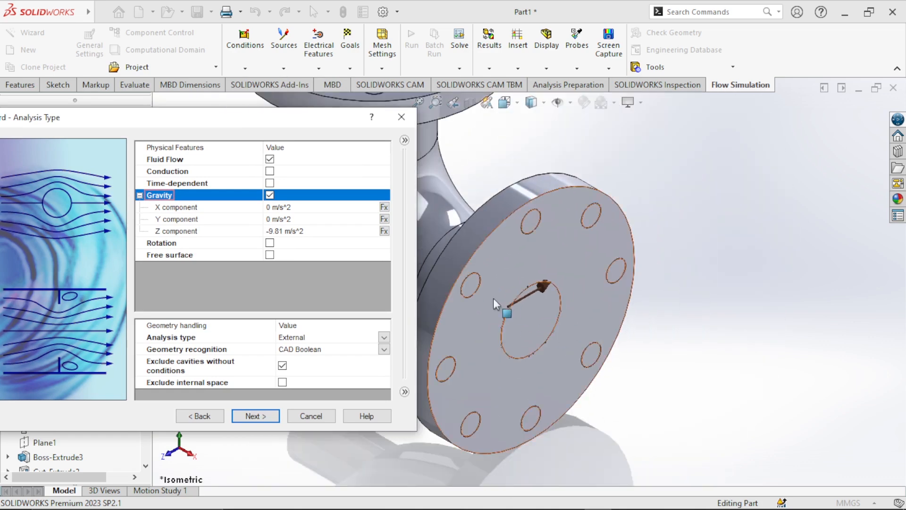
middle_click_drag(577, 305, 650, 326)
left_click_drag(256, 123, 607, 120)
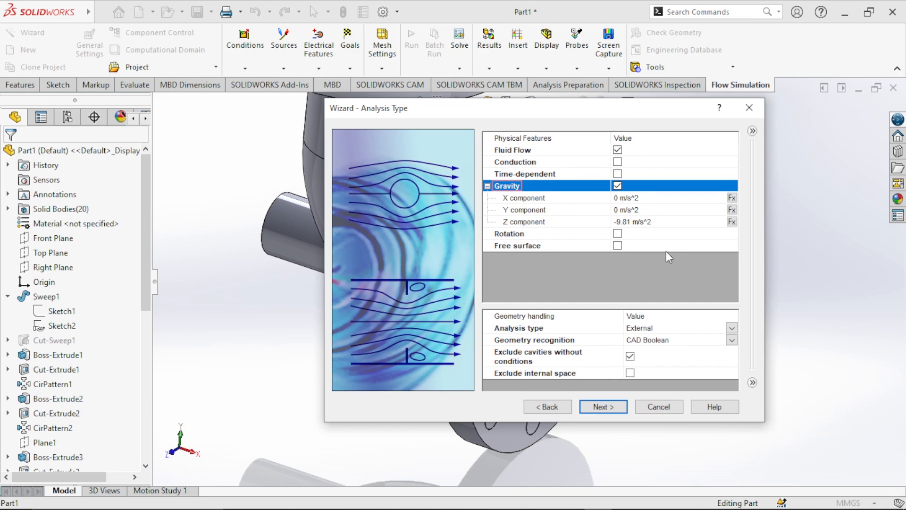
Step: Set the gravity Z component to 0 and the Y component to -9.81 m/s^2, and check the direction arrow on the model
left_click(625, 222)
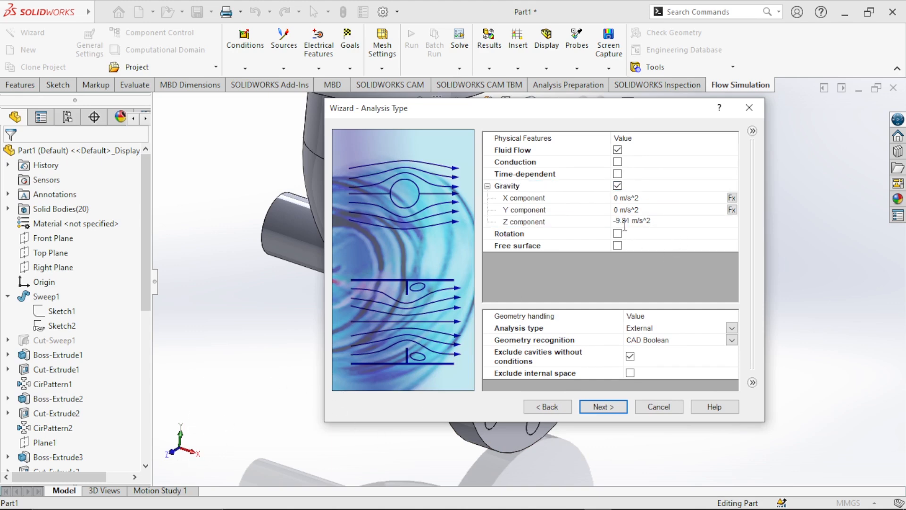
double_click(621, 221)
type("0")
key("BackSpace")
left_click(681, 299)
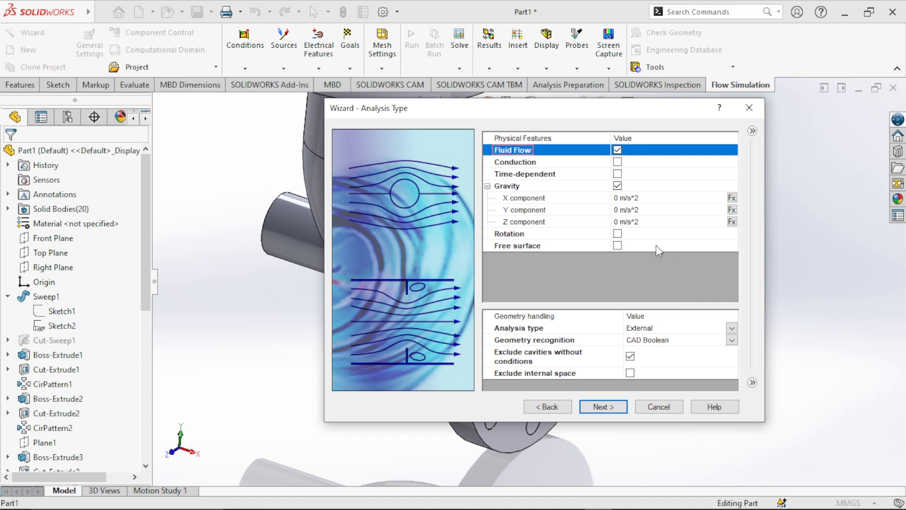
left_click(616, 211)
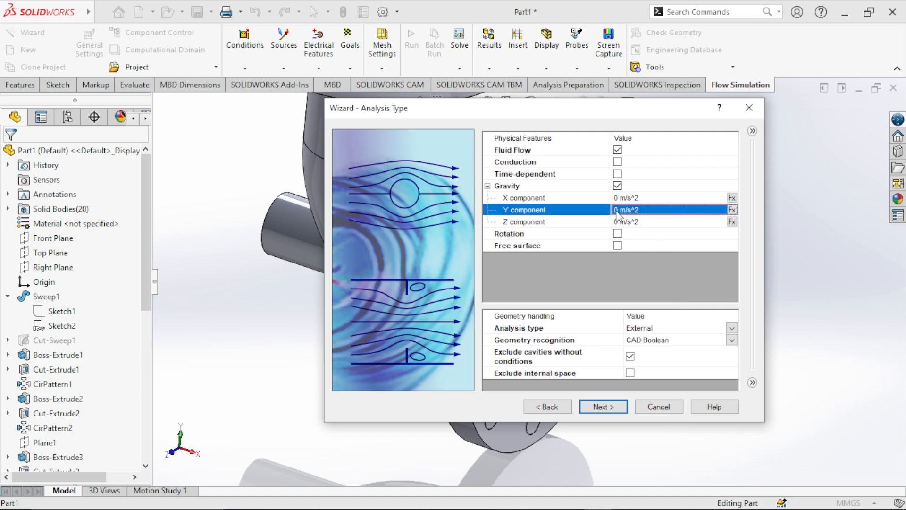
type(".81")
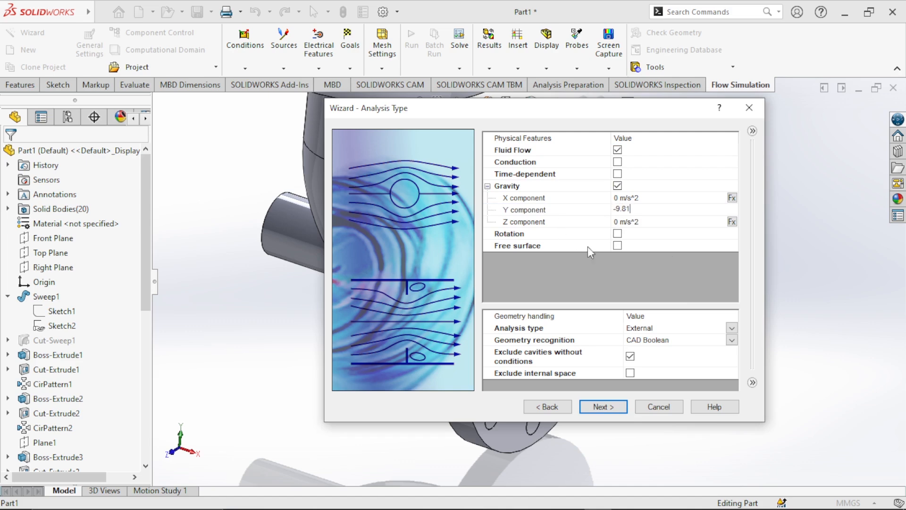
left_click(624, 284)
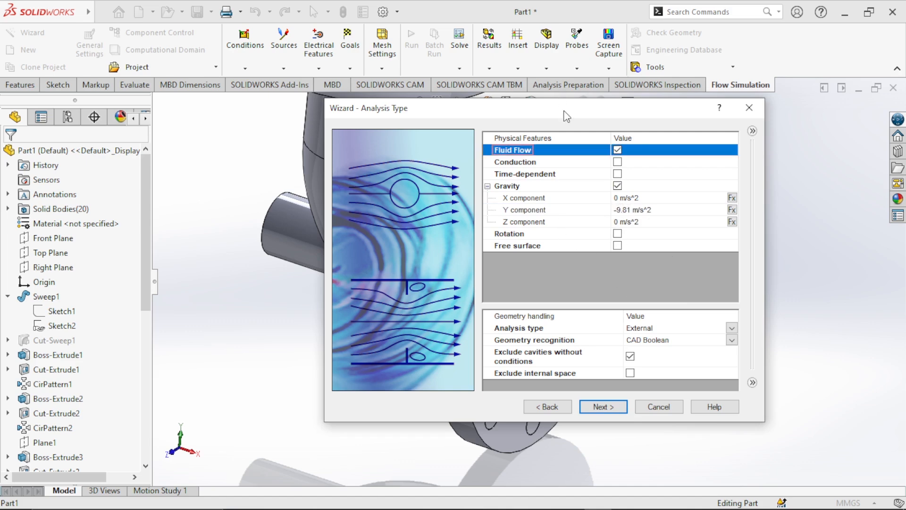
left_click_drag(564, 114, 114, 99)
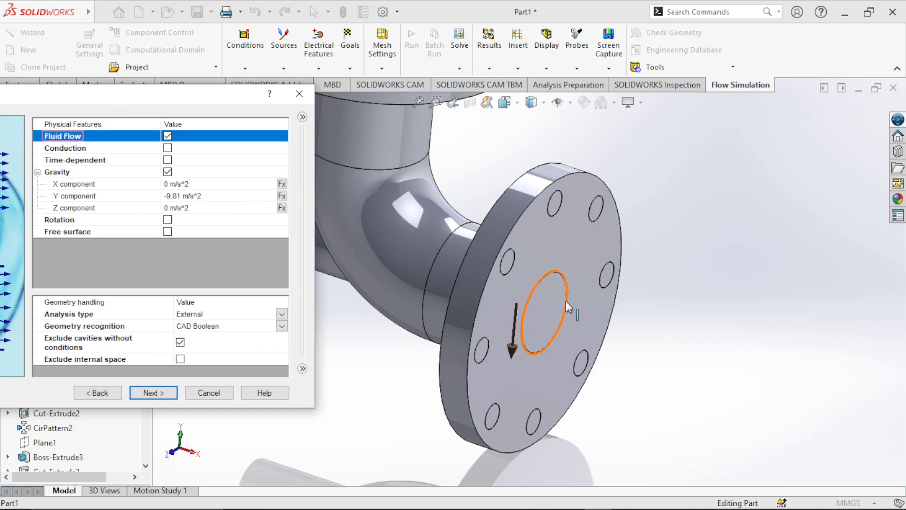
scroll(566, 302, "up", 4)
middle_click_drag(568, 306, 488, 314)
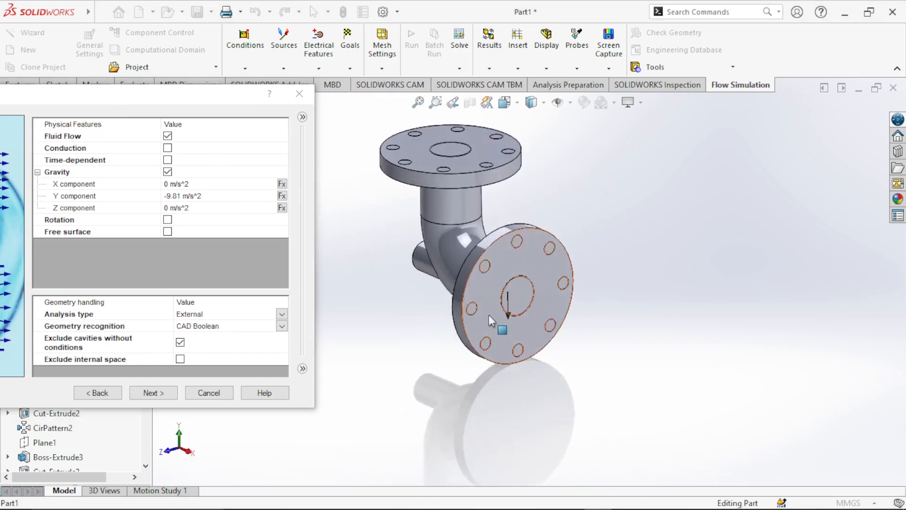
scroll(489, 314, "down", 5)
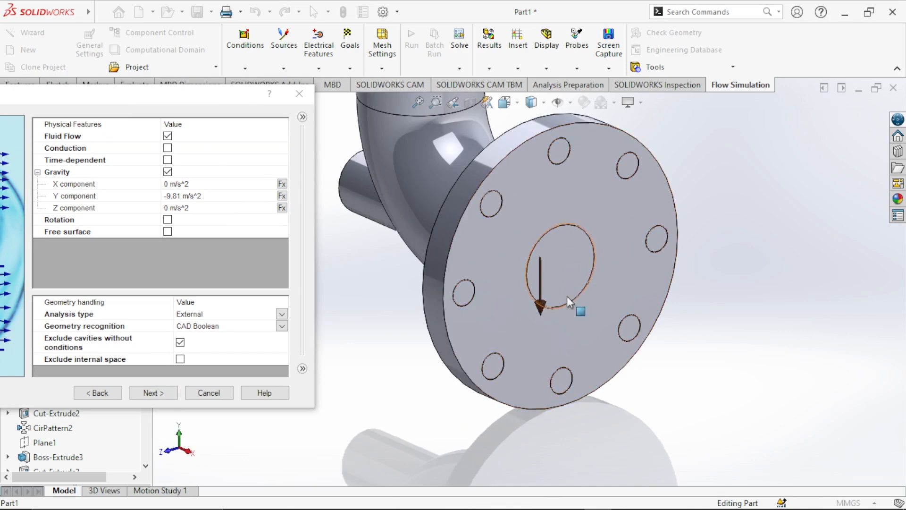
Step: Set the analysis type to Internal, keep CAD Boolean geometry recognition and continue to the default fluid
left_click_drag(190, 100, 550, 89)
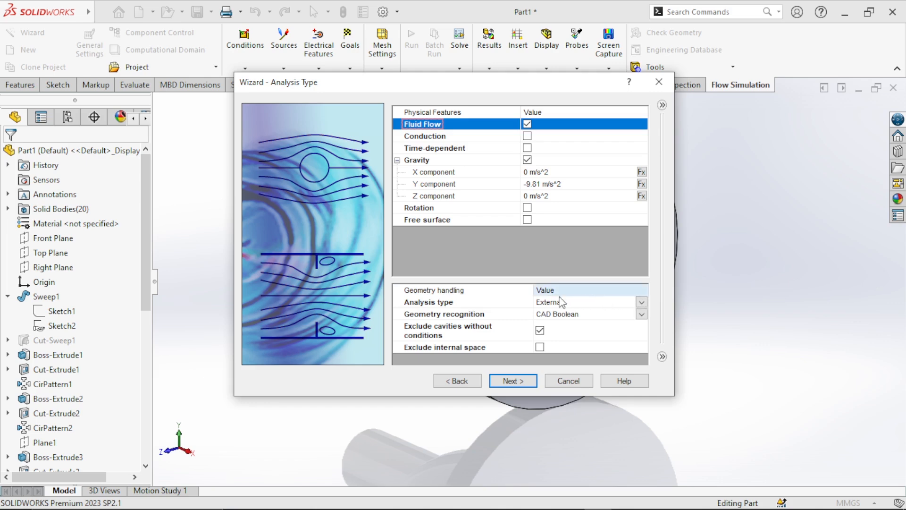
left_click(641, 302)
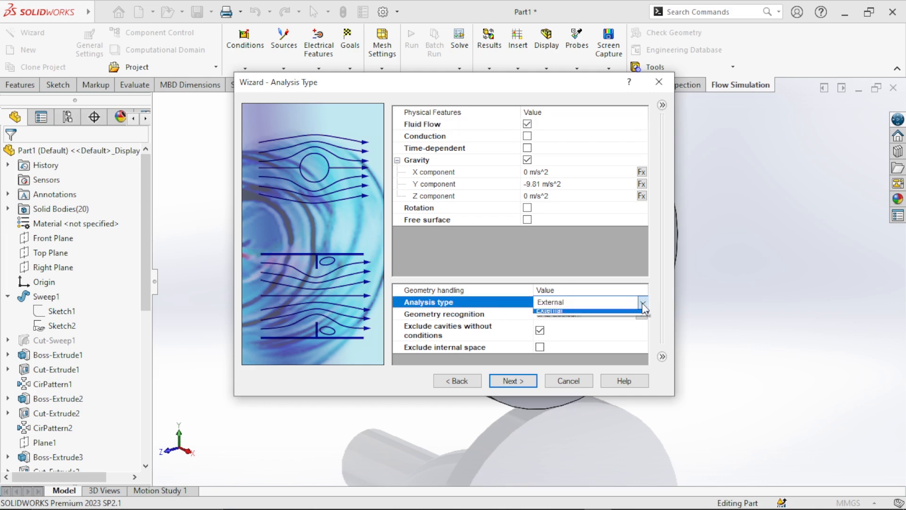
left_click(642, 302)
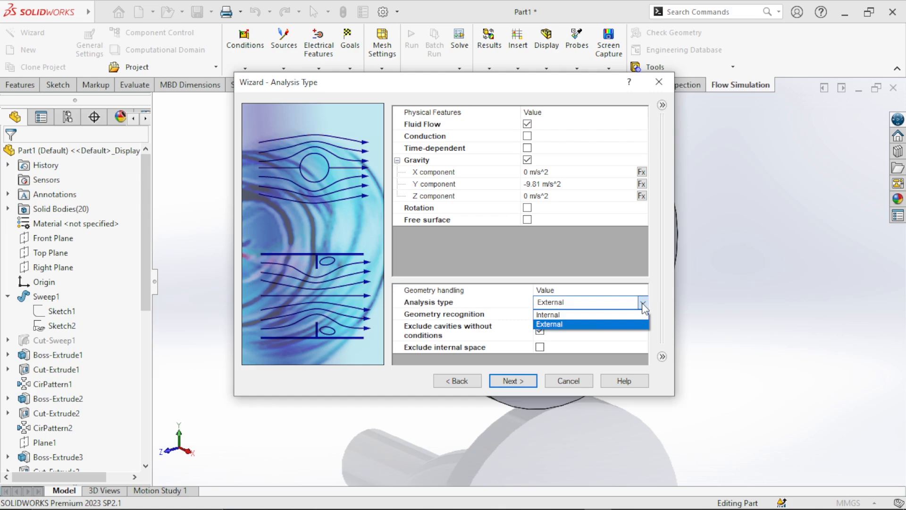
left_click(563, 316)
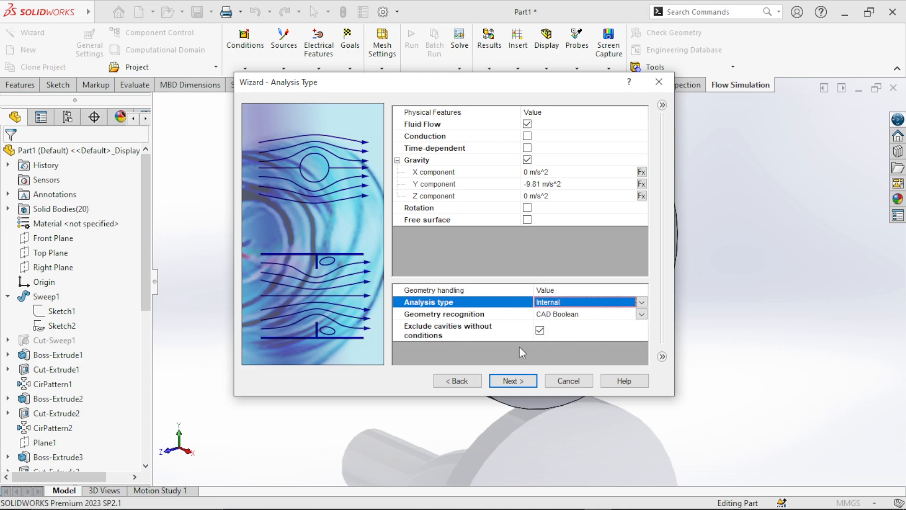
left_click(641, 315)
left_click(642, 315)
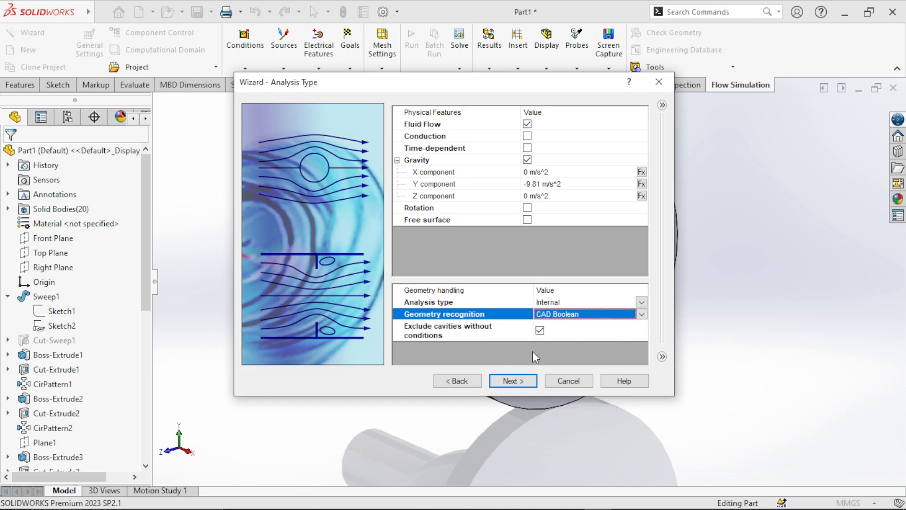
left_click(514, 381)
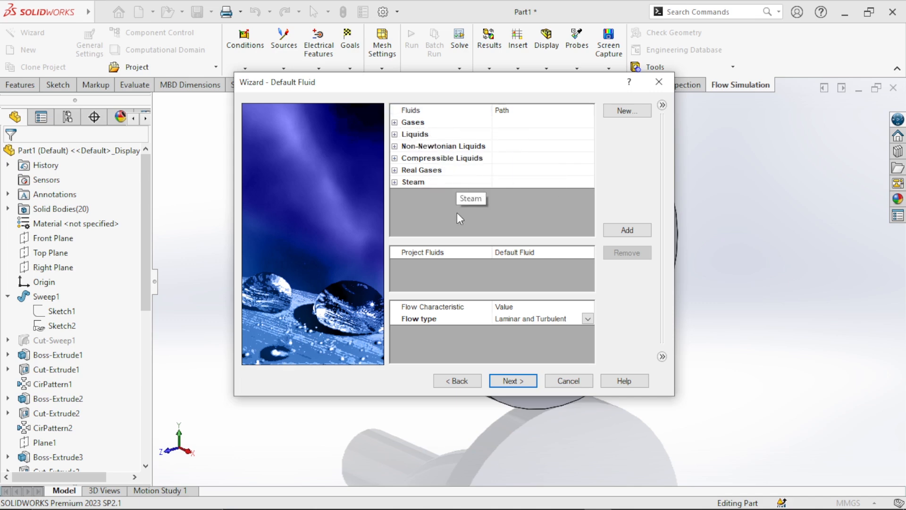
Step: Add Water from the pre-defined liquids as the project's default fluid
left_click(395, 135)
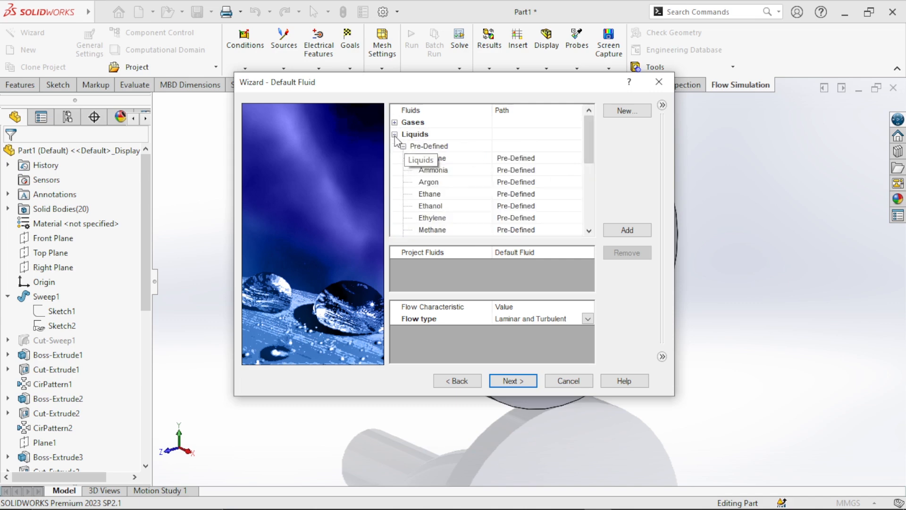
scroll(472, 189, "down", 4)
left_click(429, 229)
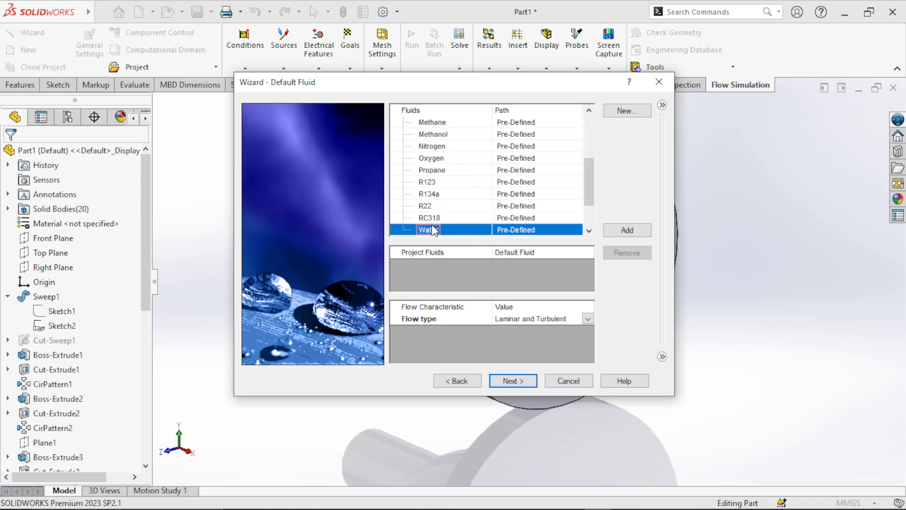
left_click(639, 233)
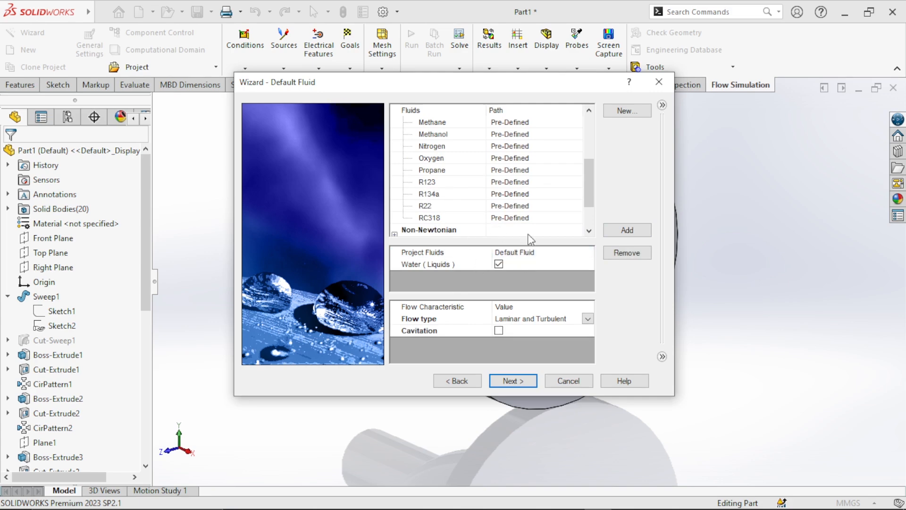
scroll(528, 234, "down", 2)
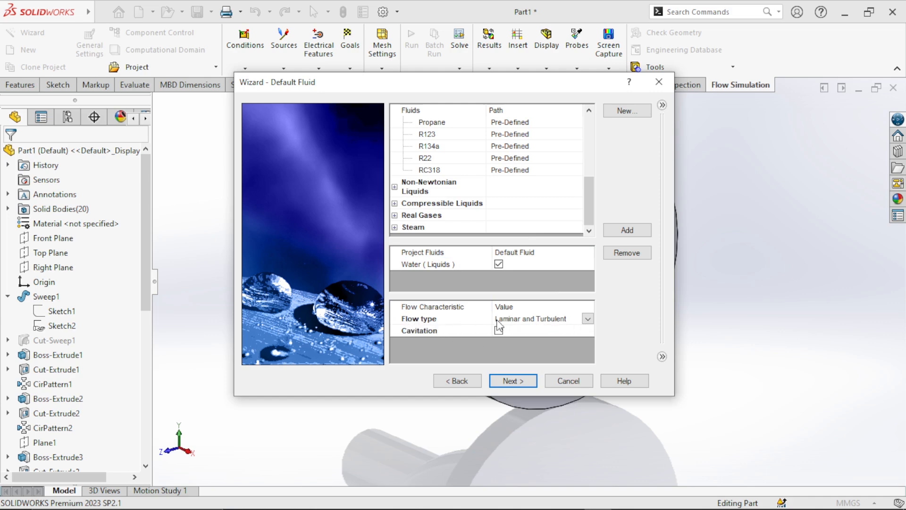
Step: Review the flow type options, keep Laminar and Turbulent without cavitation, and continue to the wall conditions
left_click(588, 320)
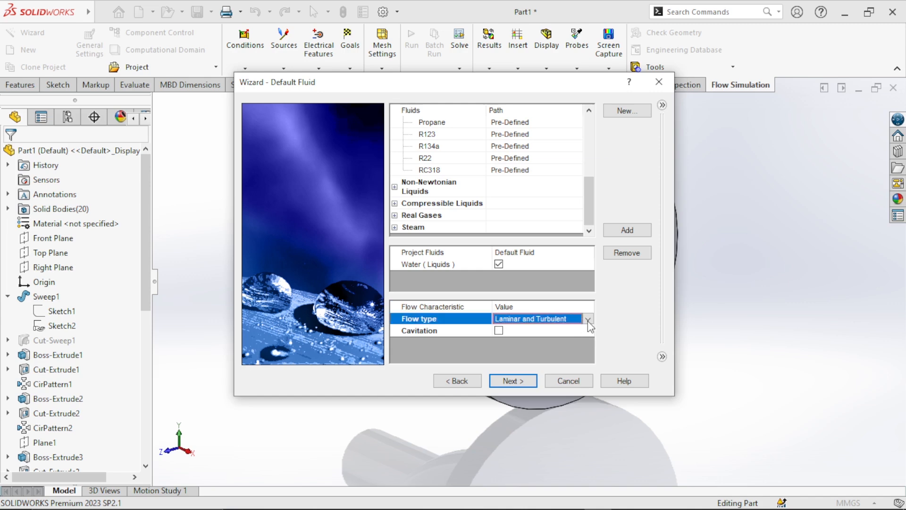
left_click(588, 322)
left_click(588, 319)
left_click(538, 349)
left_click(527, 379)
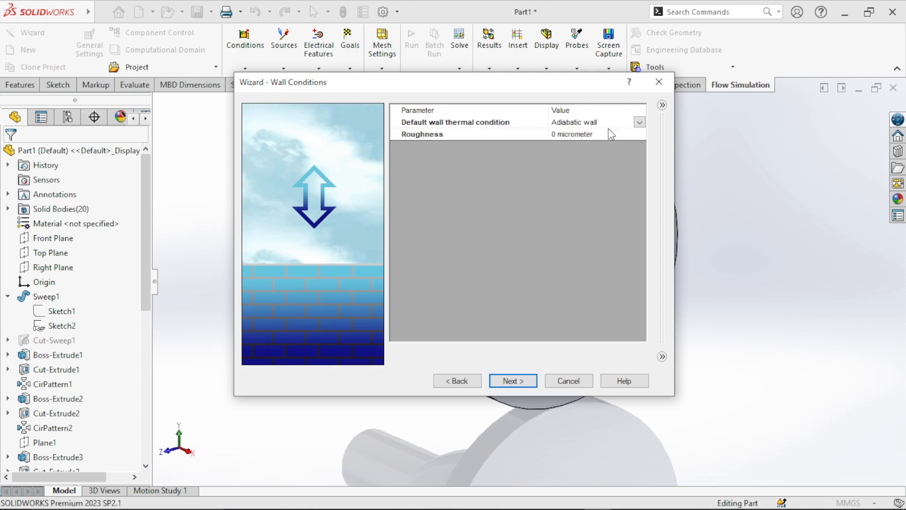
Step: Keep the adiabatic wall with 0 micrometer roughness and finish the wizard with the default initial conditions
left_click(638, 124)
left_click(639, 124)
left_click(639, 123)
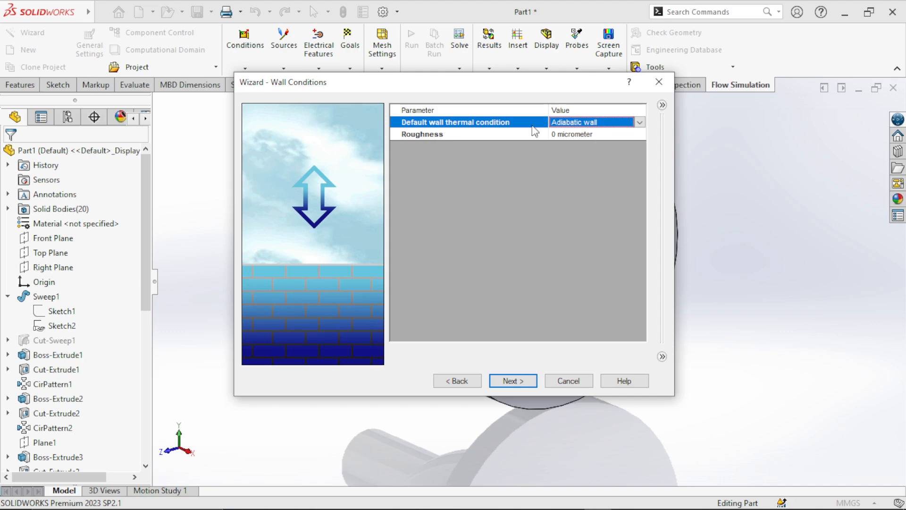
left_click_drag(513, 86, 572, 93)
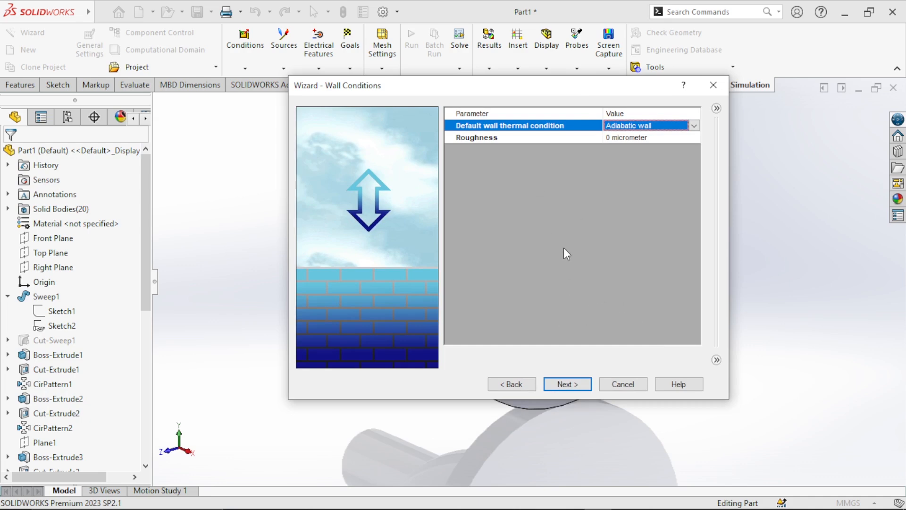
left_click(564, 384)
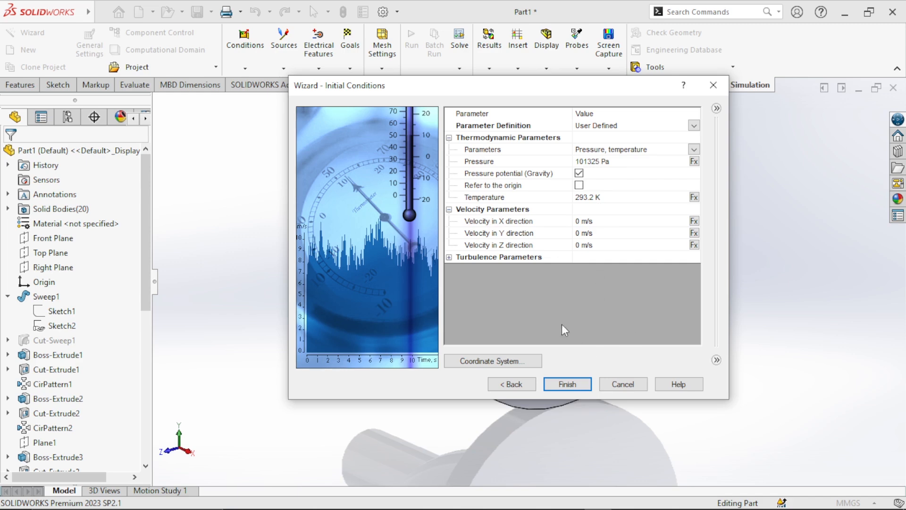
left_click(581, 386)
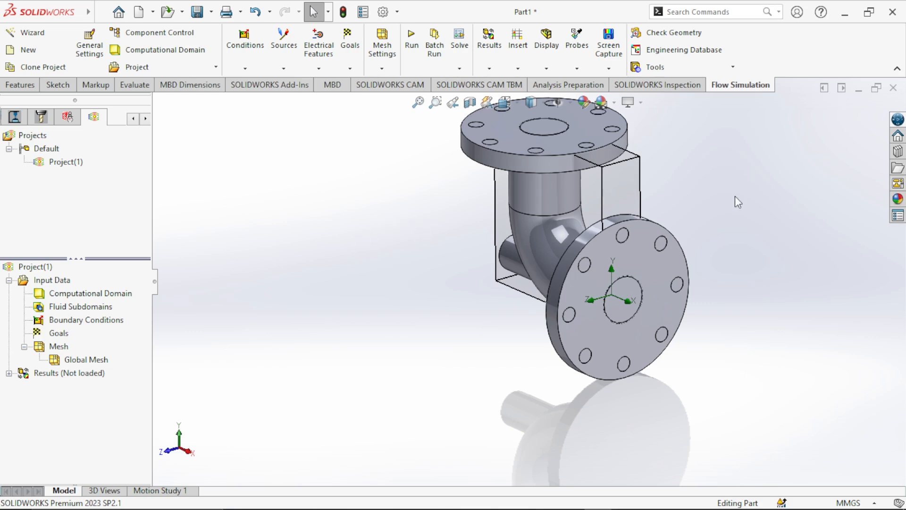
Step: Examine the computational domain box around the pipe elbow
scroll(752, 210, "up", 3)
mouse_move(683, 198)
middle_mouse_down()
mouse_move(746, 196)
mouse_move(681, 208)
mouse_move(713, 206)
mouse_move(706, 186)
mouse_move(695, 193)
middle_mouse_up()
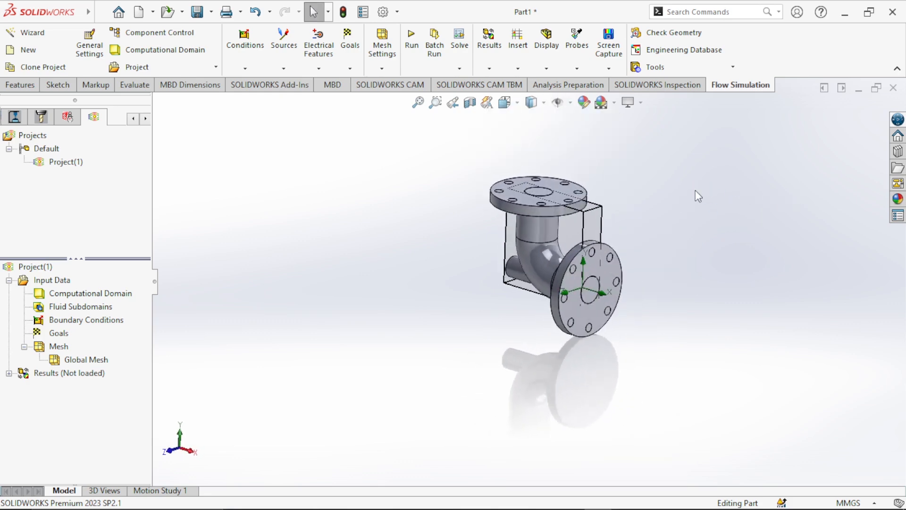
scroll(593, 201, "down", 5)
scroll(568, 271, "down", 3)
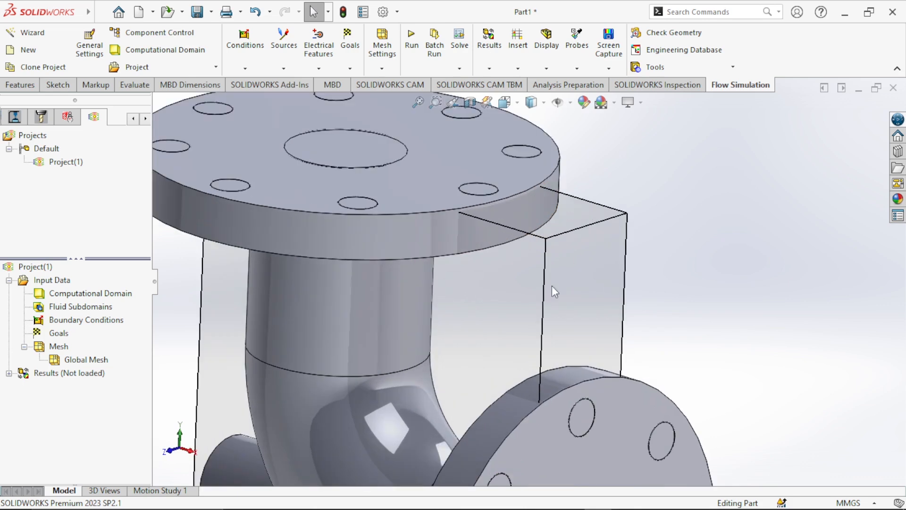
scroll(577, 271, "up", 5)
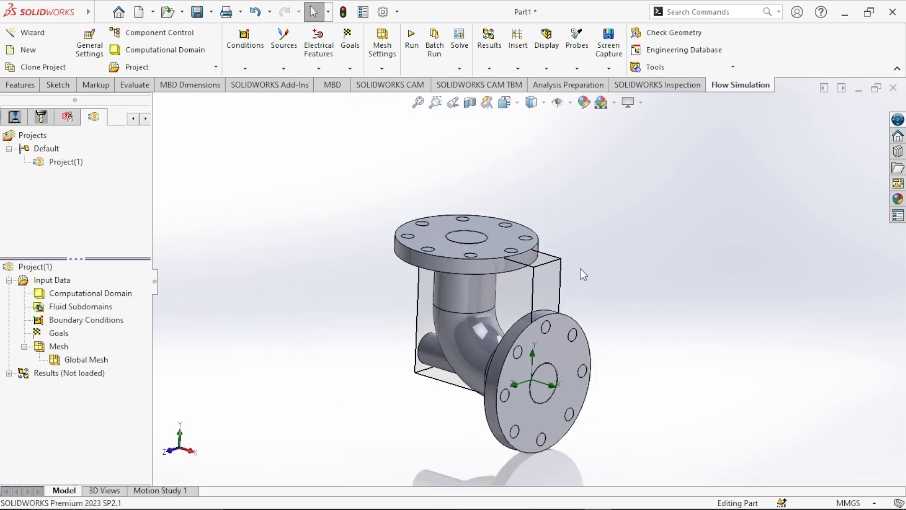
left_click(113, 294)
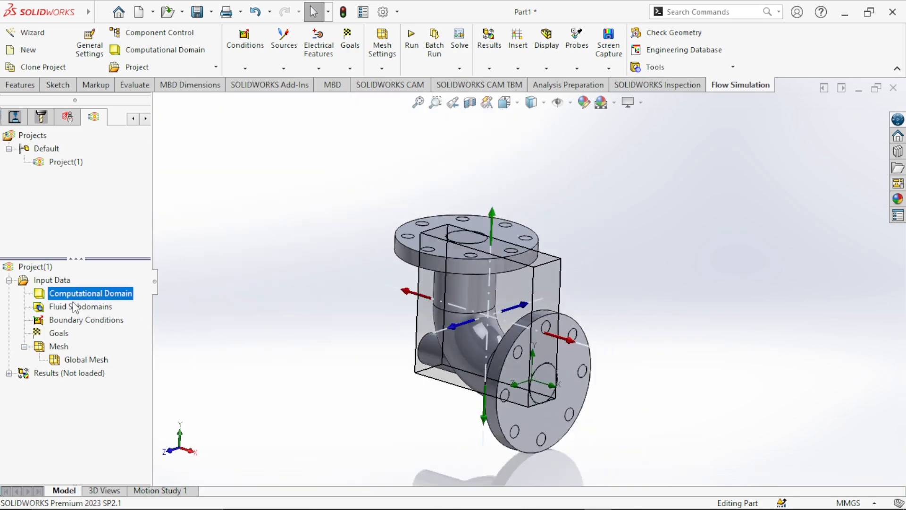
left_click(272, 287)
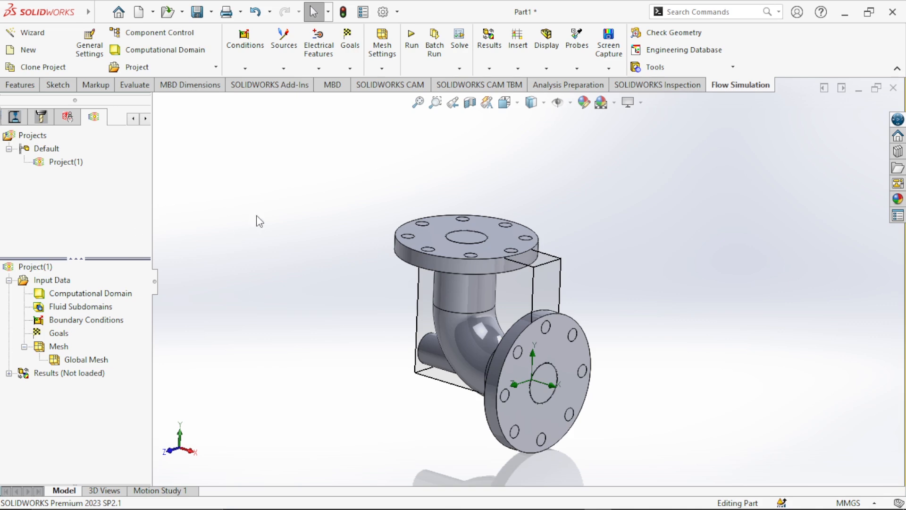
Step: Review the project commands and the general settings for the input data, then close the settings without changes
right_click(43, 267)
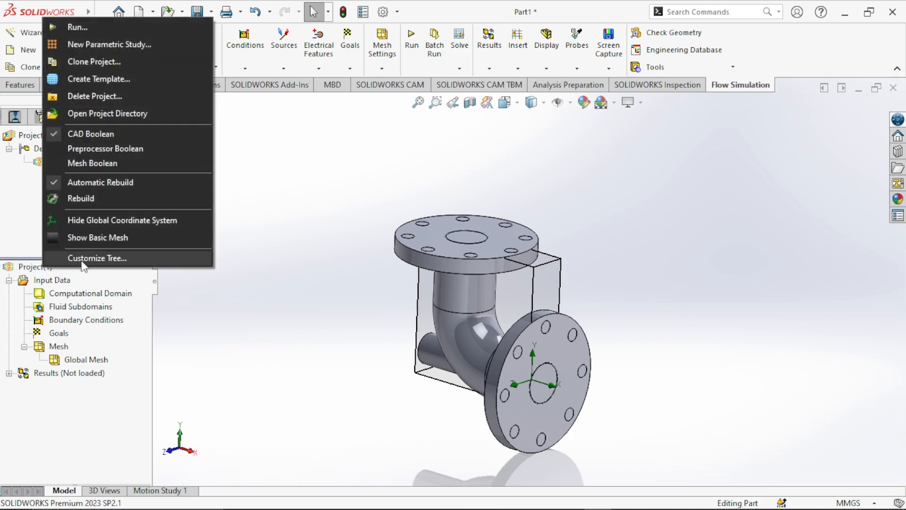
left_click(268, 283)
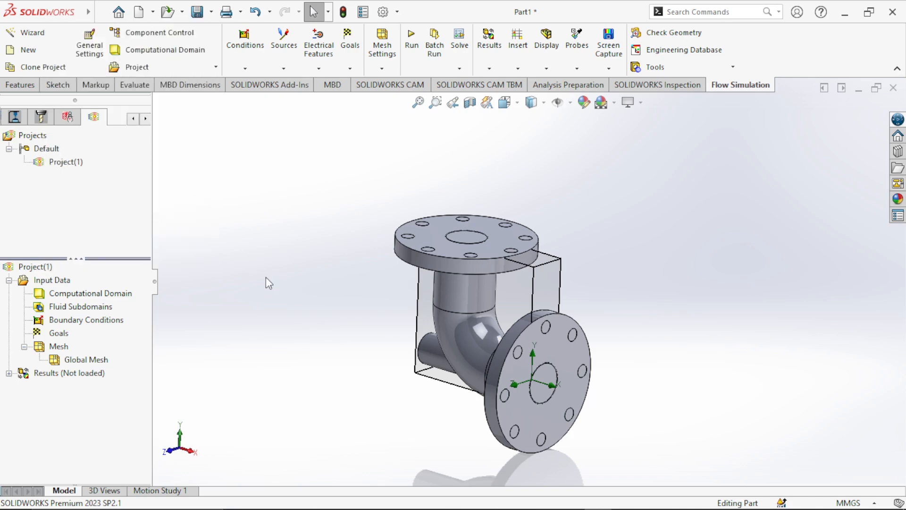
right_click(55, 281)
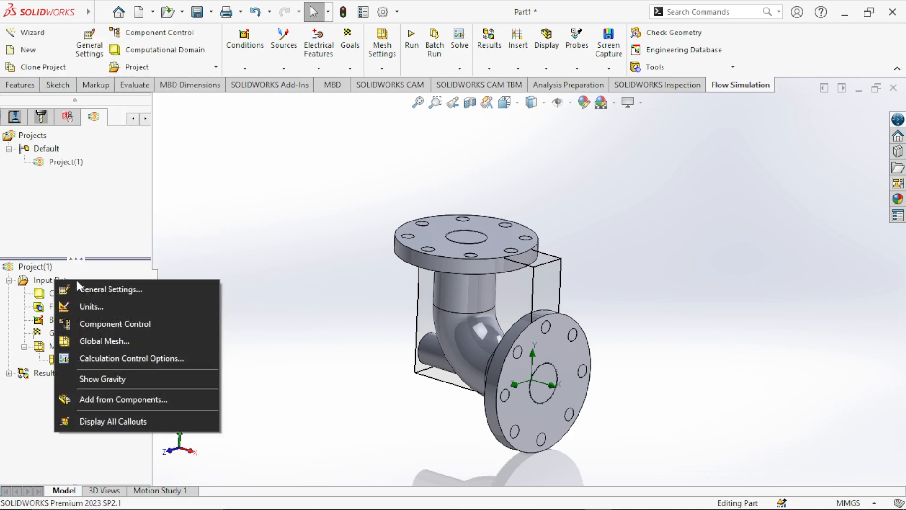
left_click(102, 289)
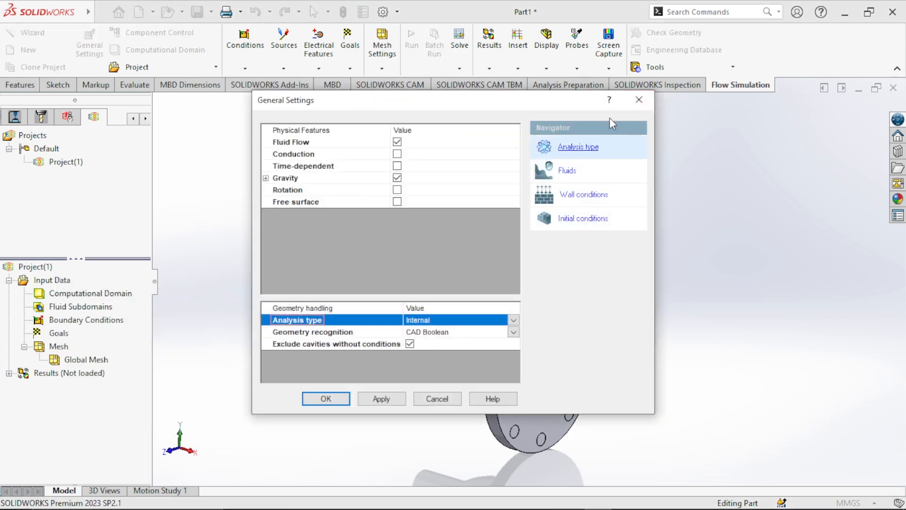
left_click(642, 96)
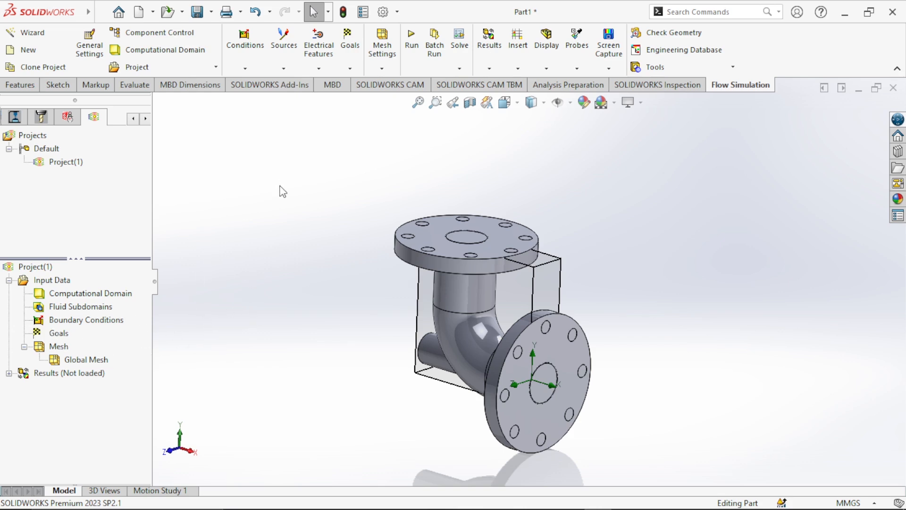
Step: Section the elbow view along the Front Plane and start a boundary condition of type Inlet Volume Flow
left_click(472, 105)
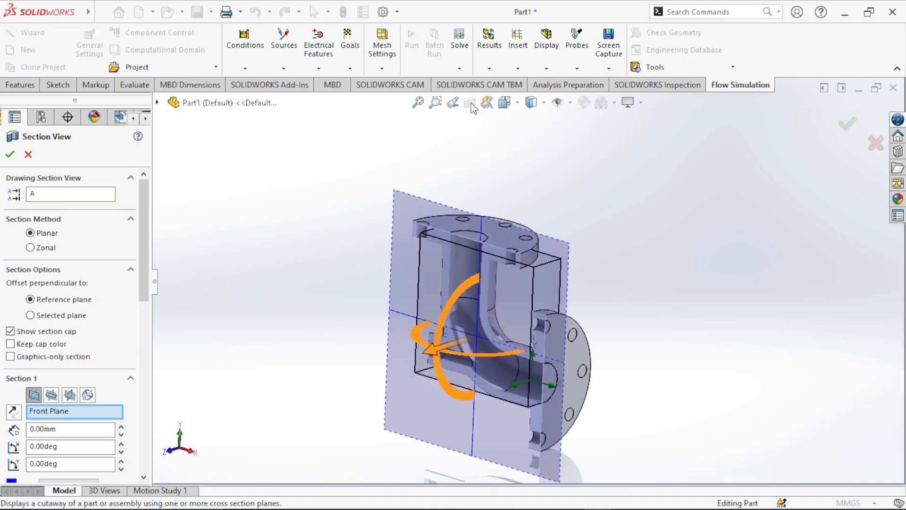
left_click(10, 154)
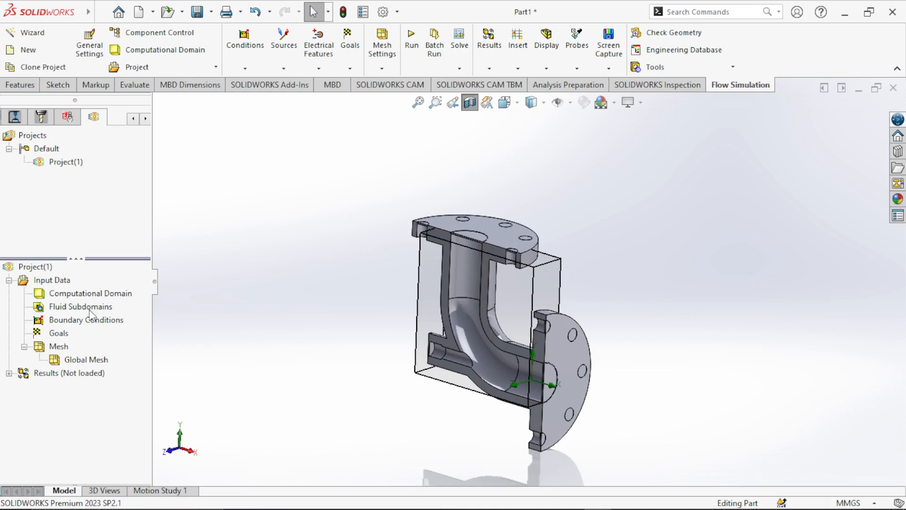
right_click(78, 323)
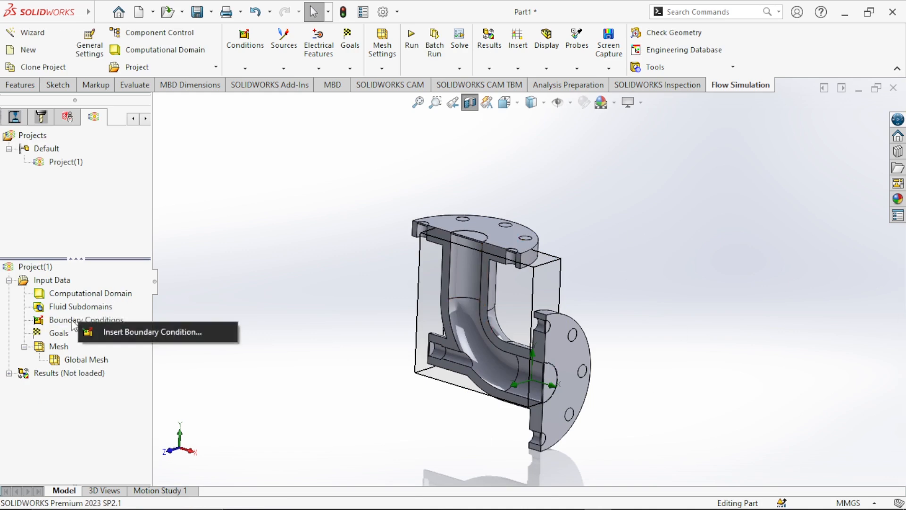
left_click(146, 332)
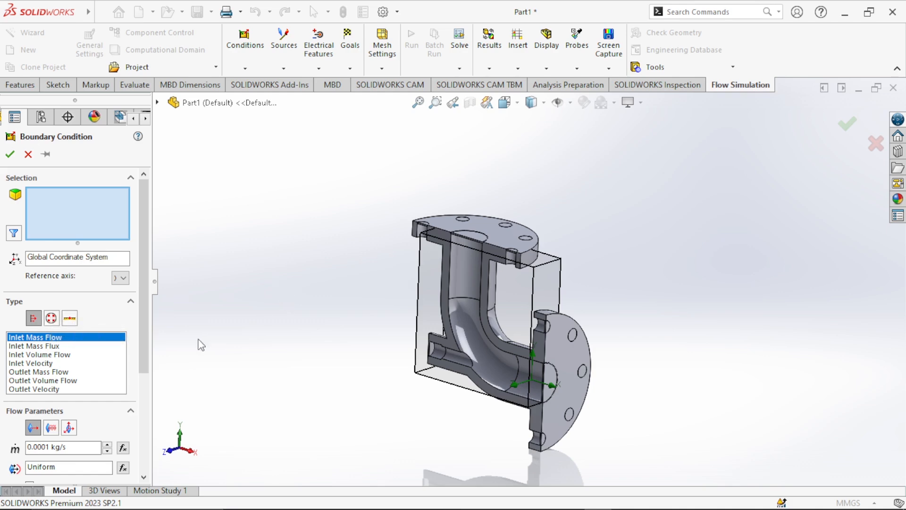
scroll(145, 312, "down", 2)
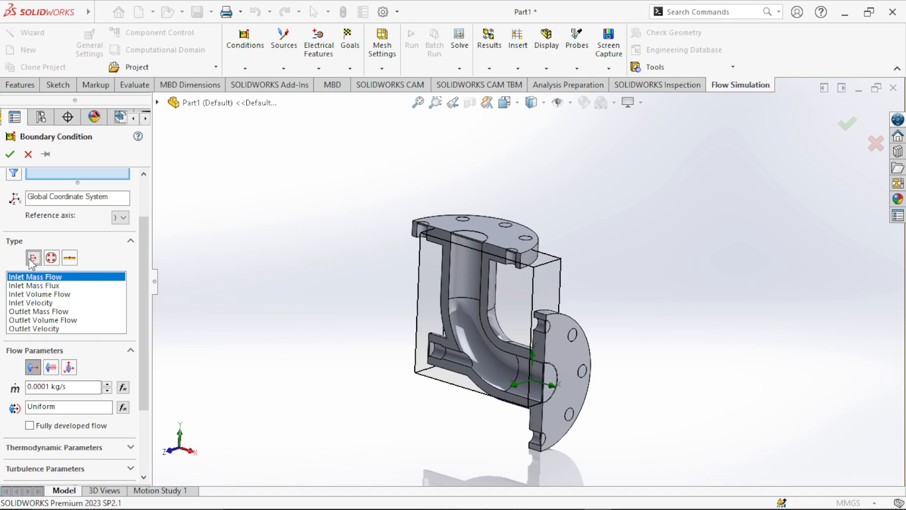
left_click(43, 294)
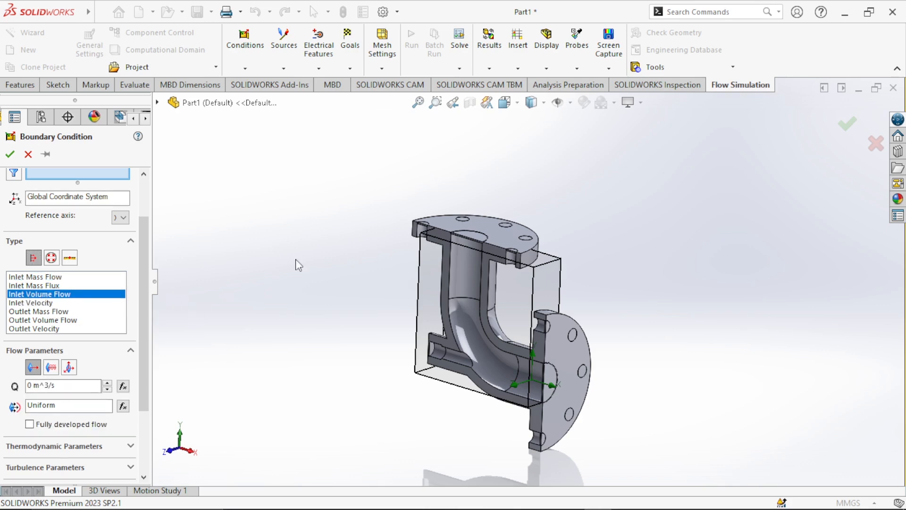
Step: Select the inner face of the upper flange's lid for the inlet volume flow and check it from several angles
scroll(475, 227, "down", 4)
middle_click_drag(475, 227, 499, 219)
left_click(504, 260)
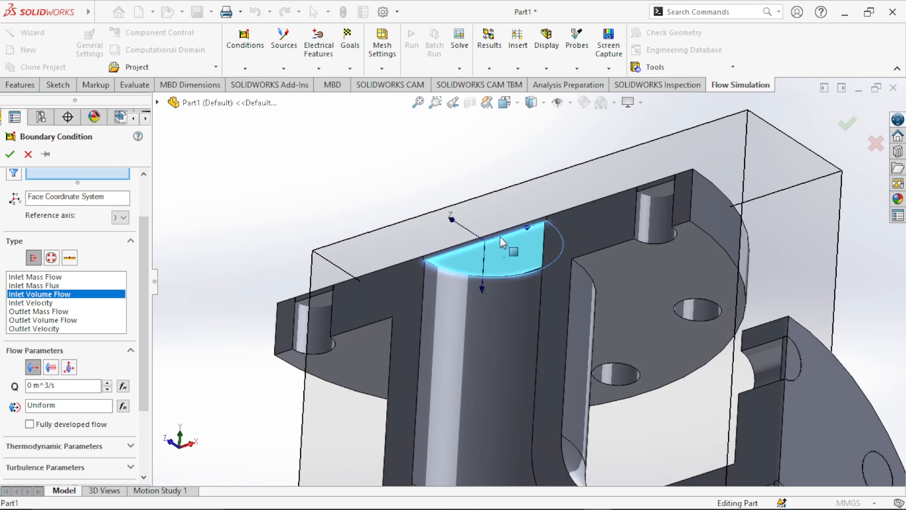
middle_click_drag(502, 239, 507, 280)
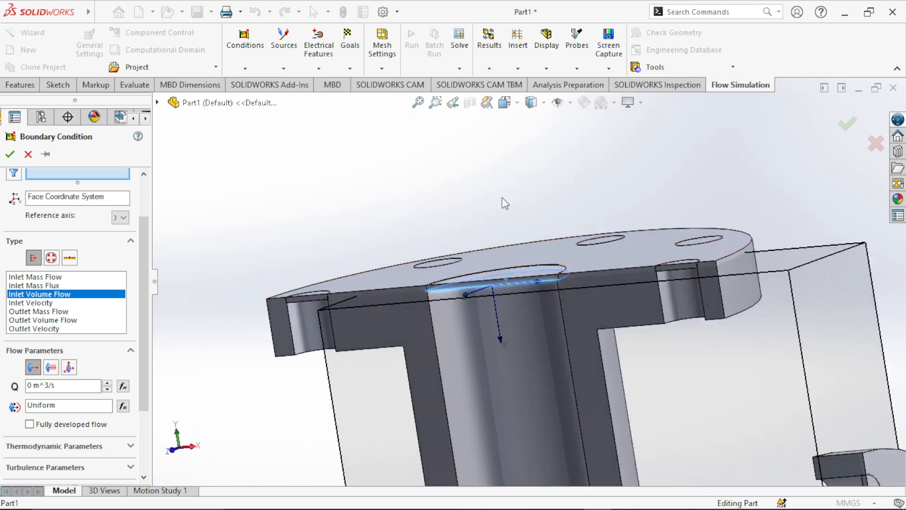
middle_click_drag(482, 267, 481, 196)
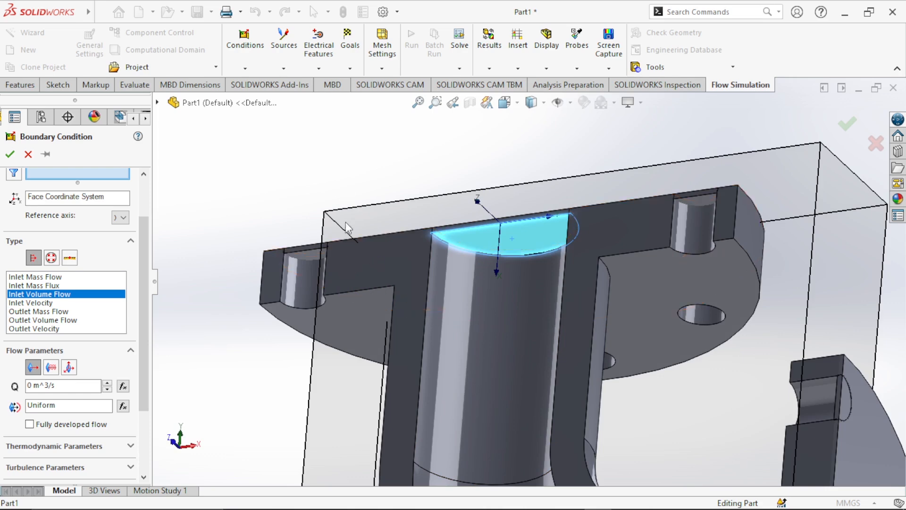
Step: Set the upper lid's inlet volume flow to 0.5 m^3/s with fully developed flow, accept it and restore the isometric view
mouse_move(346, 222)
middle_mouse_down()
mouse_move(378, 324)
mouse_move(353, 299)
mouse_move(335, 224)
middle_mouse_up()
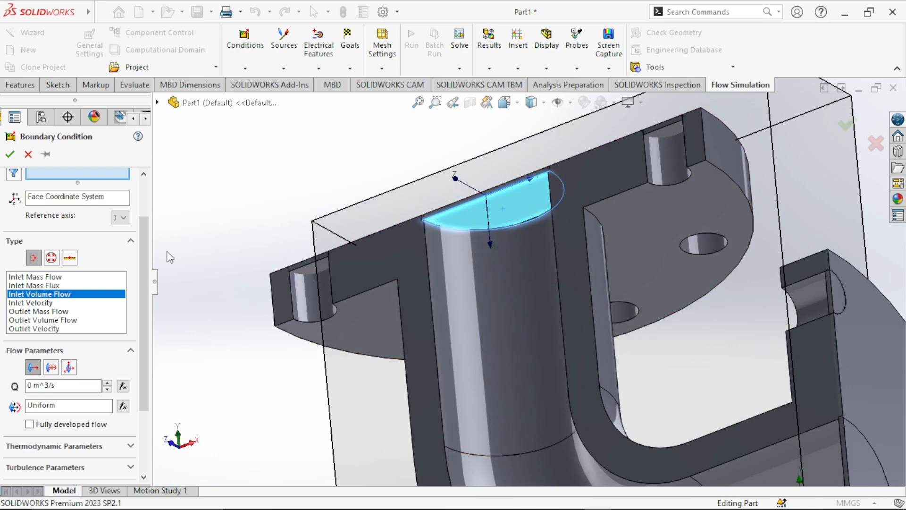
left_click_drag(144, 258, 155, 319)
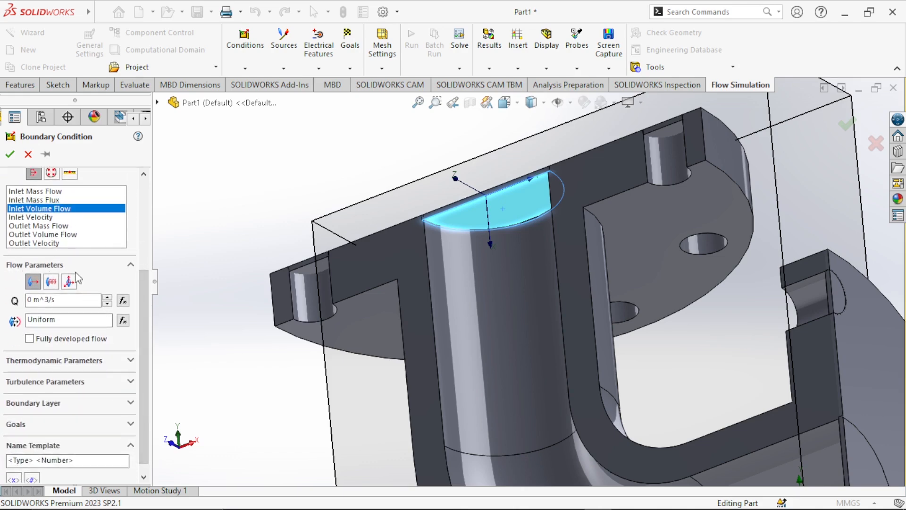
double_click(29, 300)
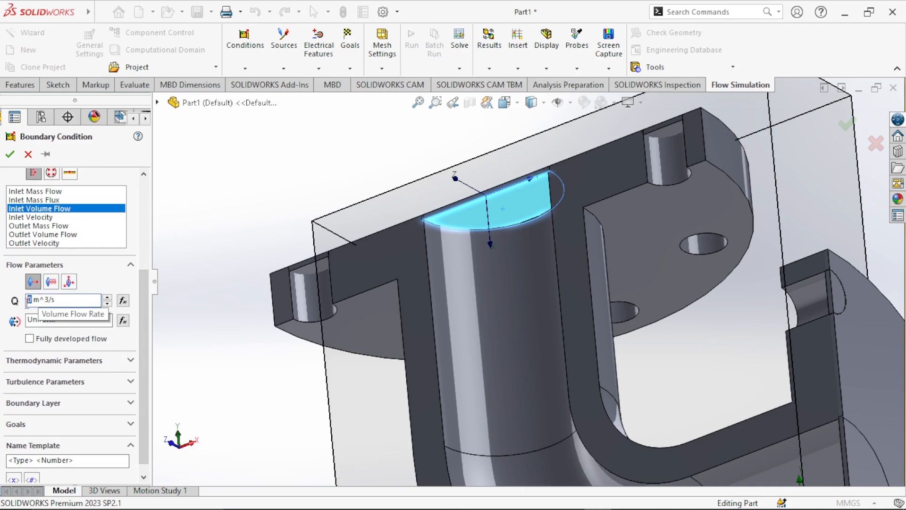
type("0.5")
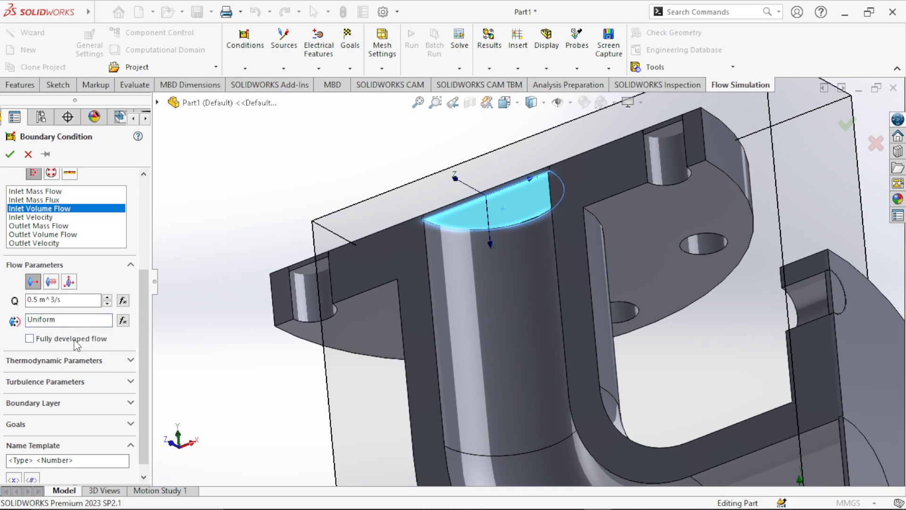
left_click(41, 340)
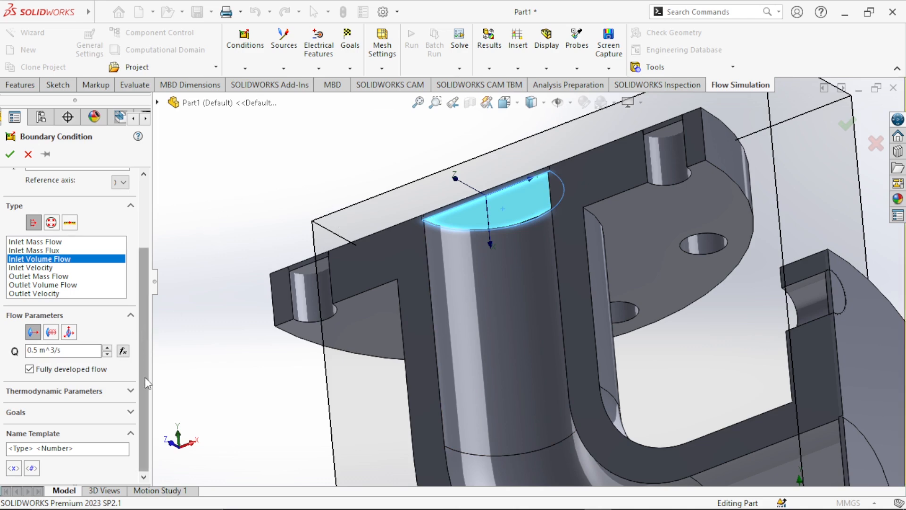
left_click_drag(145, 378, 142, 230)
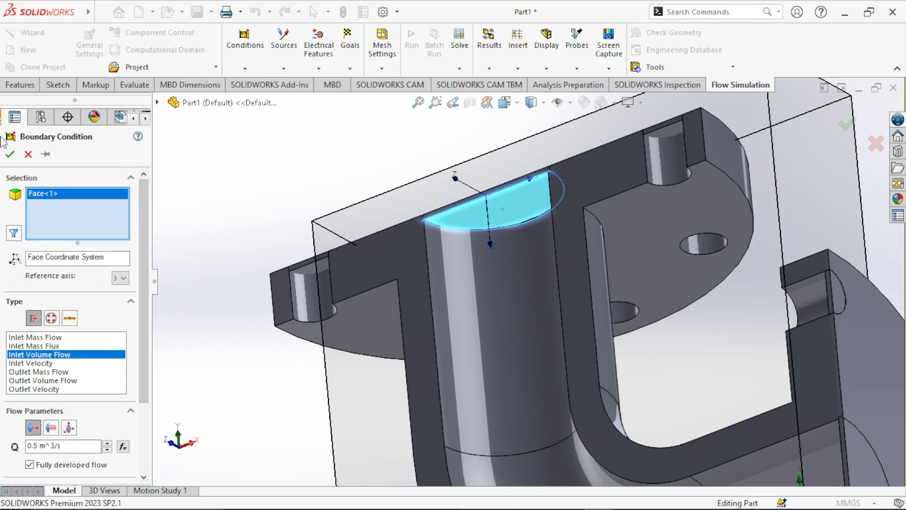
left_click(9, 153)
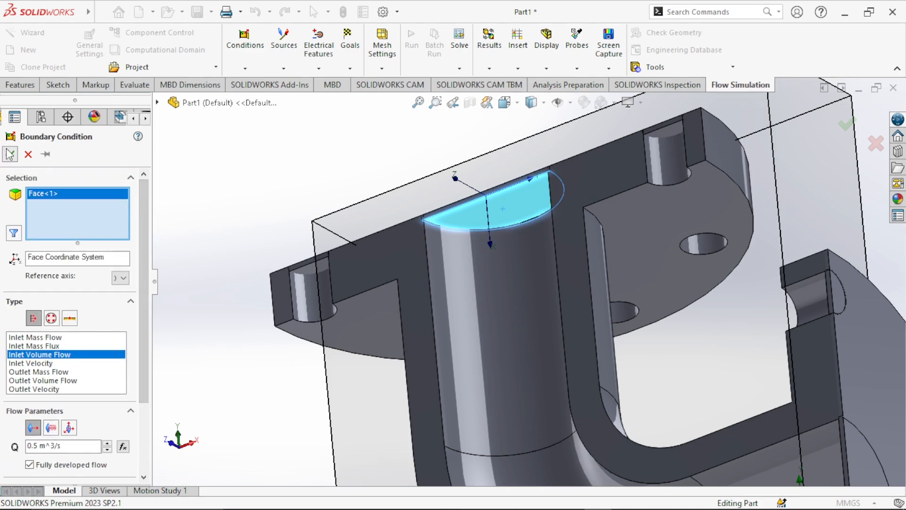
key("ctrl+7")
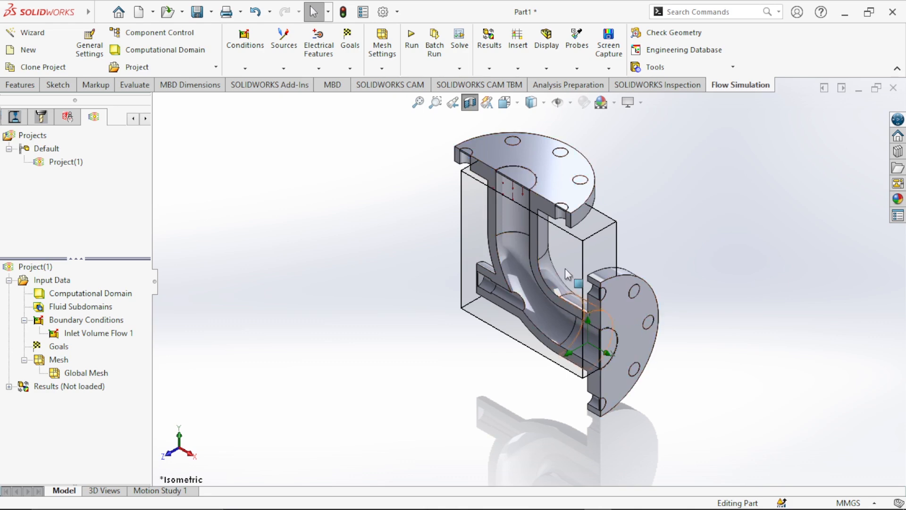
Step: Add an Environment Pressure boundary condition on the inner face of the side flange's lid
right_click(104, 322)
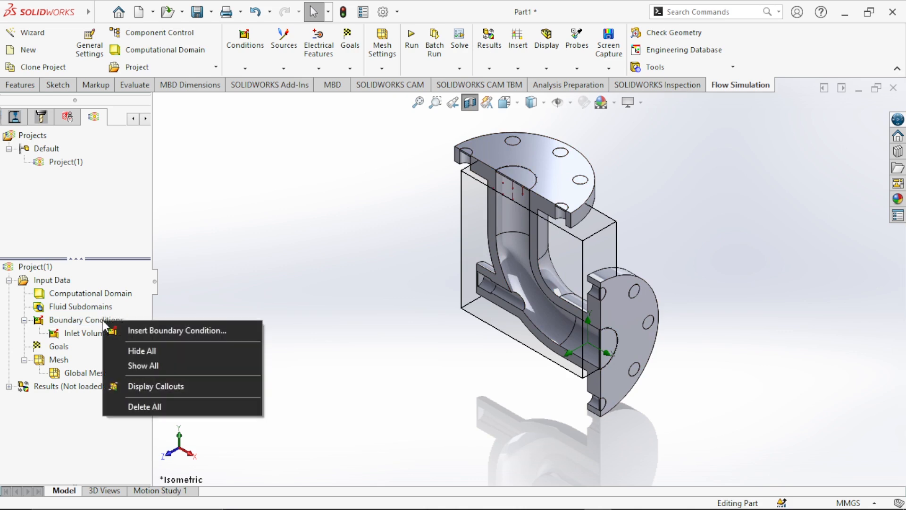
left_click(179, 327)
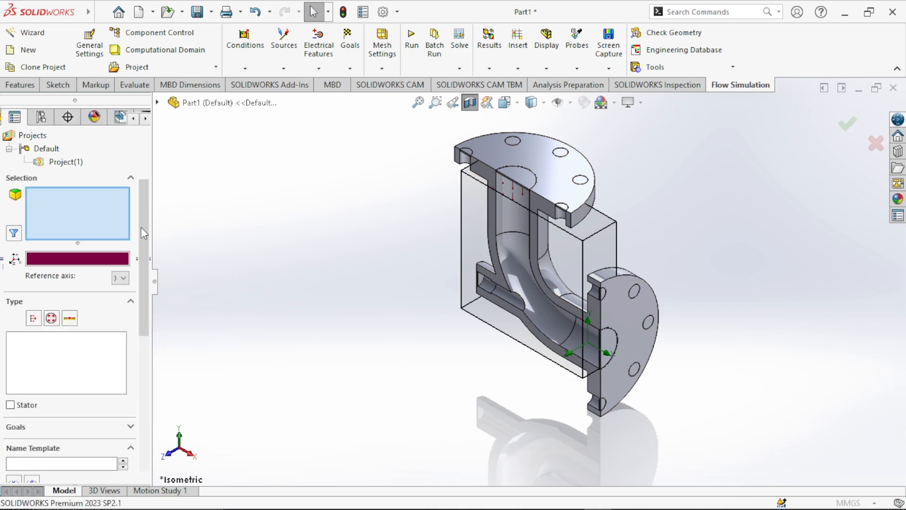
left_click(51, 318)
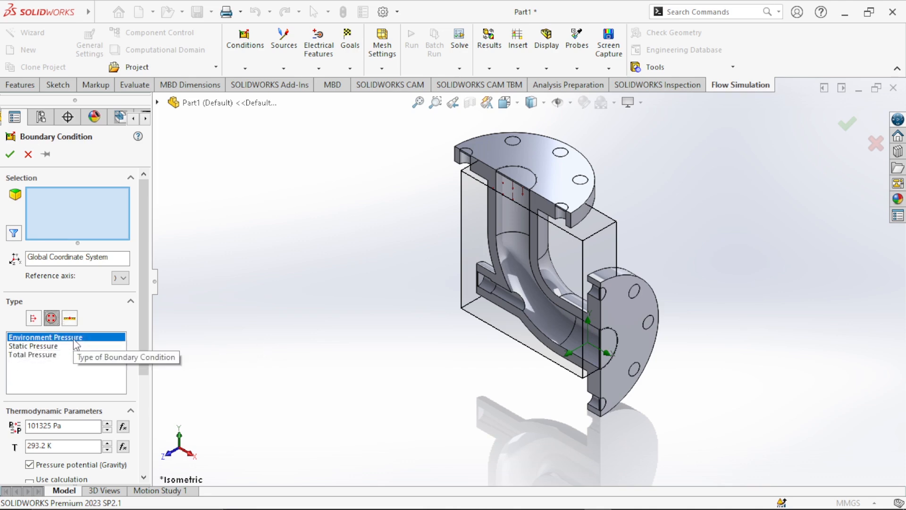
middle_click_drag(592, 333, 678, 375)
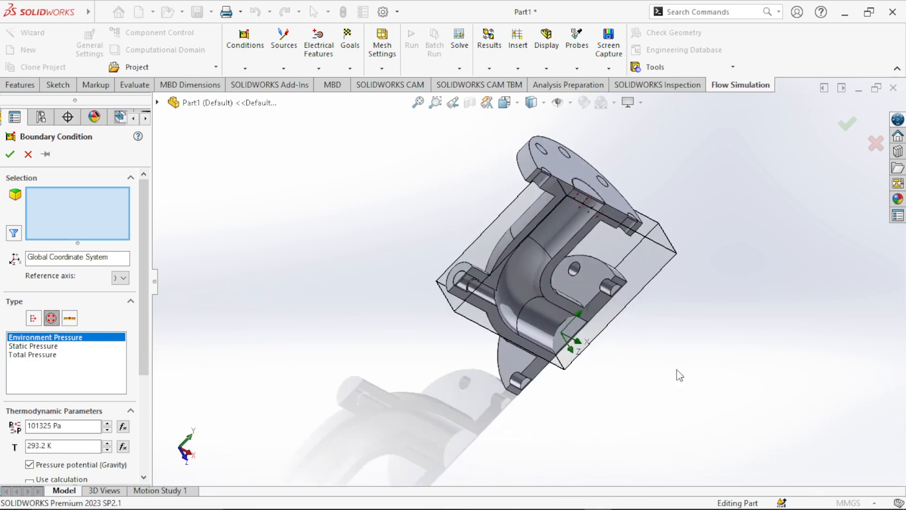
scroll(624, 359, "down", 4)
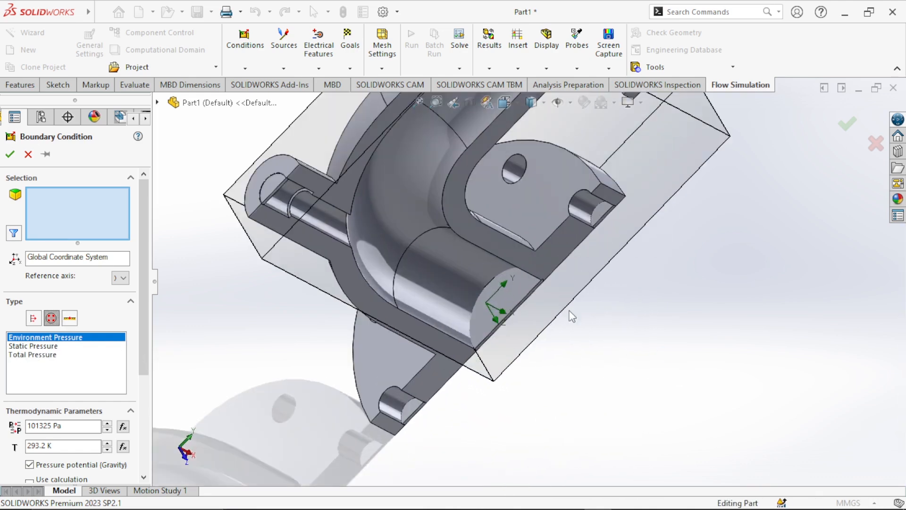
left_click(516, 300)
middle_click_drag(566, 308, 328, 235)
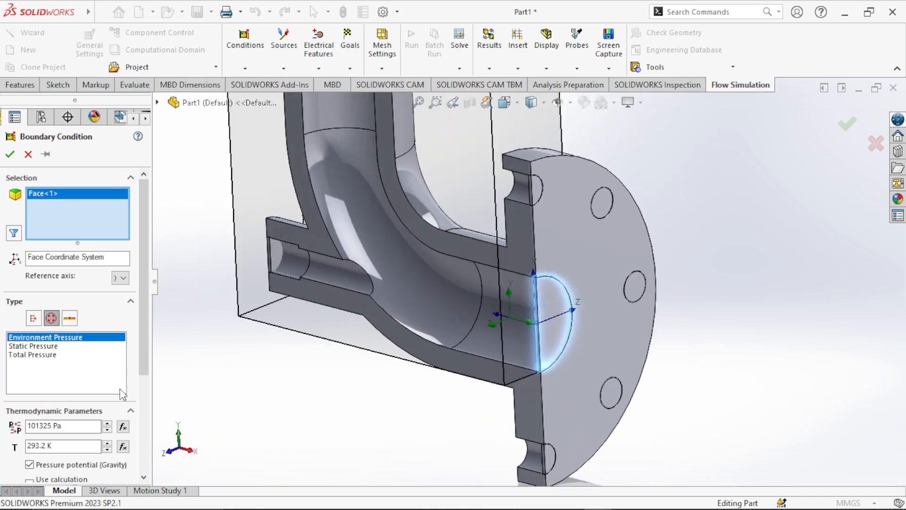
scroll(140, 354, "down", 5)
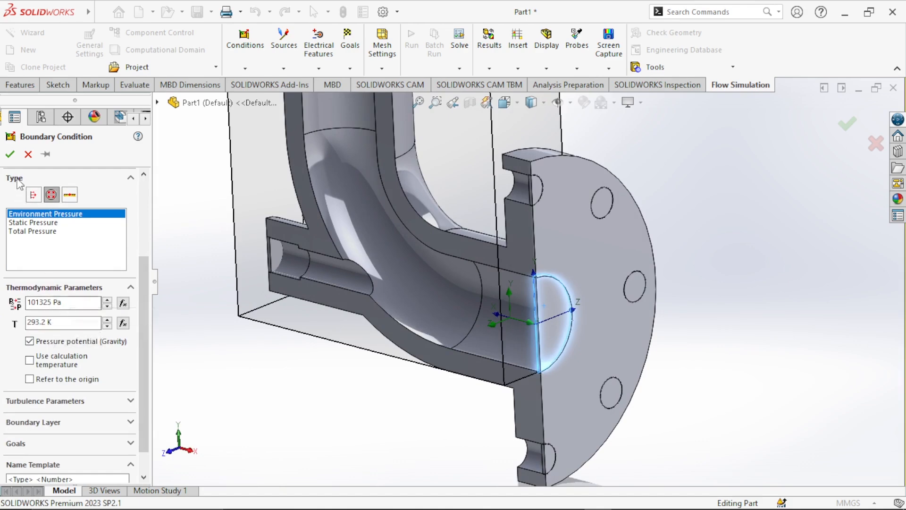
left_click(9, 155)
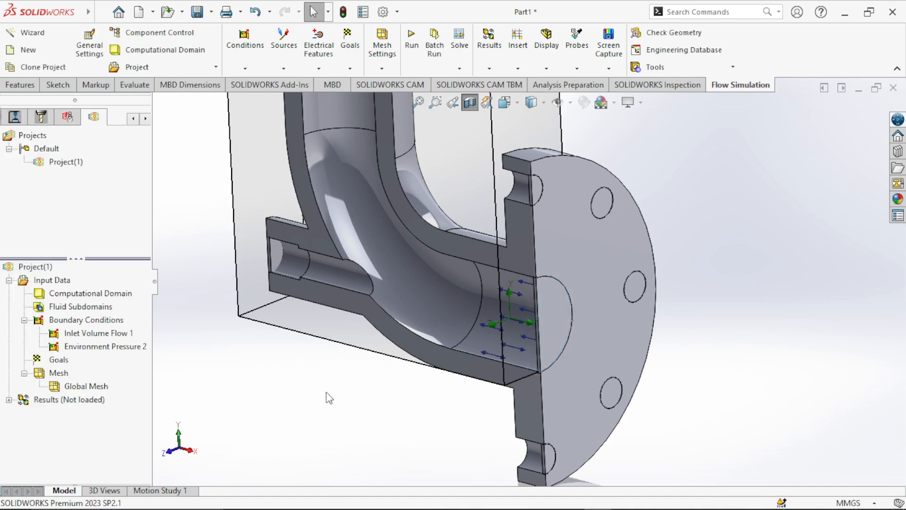
Step: Examine the environment pressure arrows inside the side flange's opening from several angles
scroll(340, 391, "up", 3)
scroll(513, 299, "down", 3)
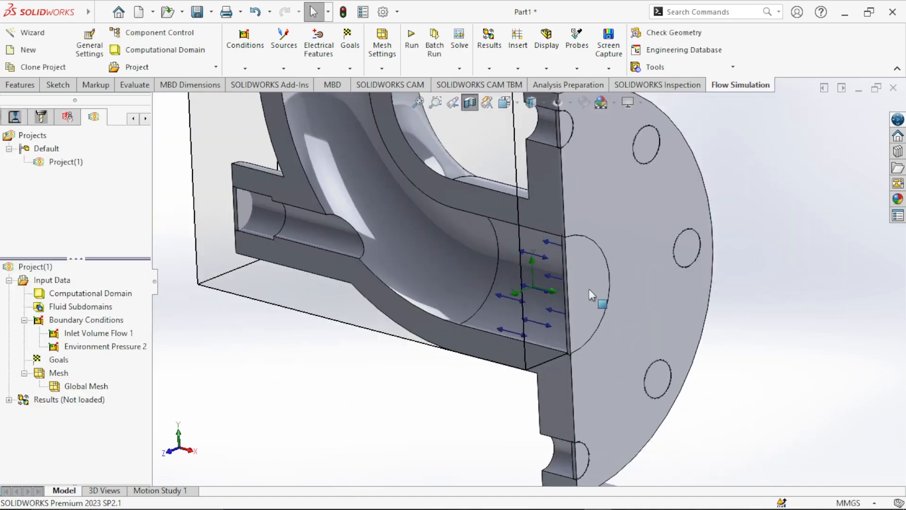
middle_click_drag(589, 289, 608, 299)
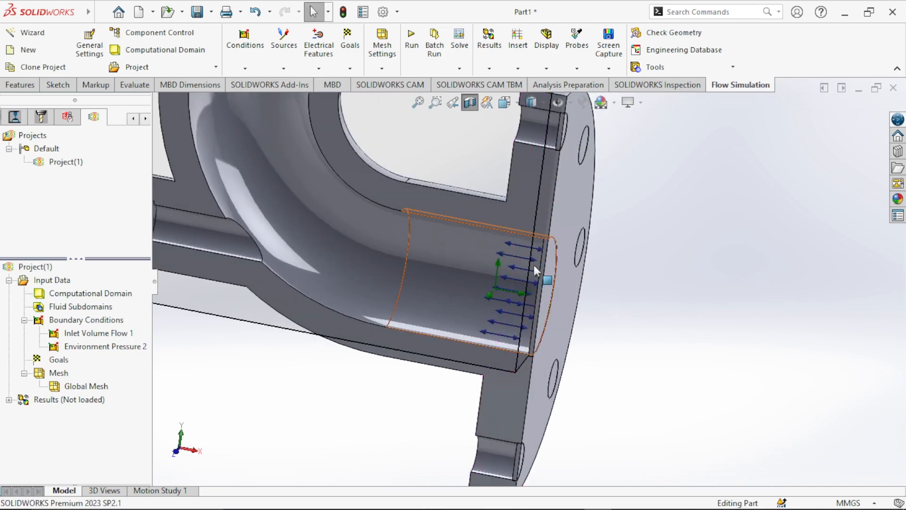
scroll(531, 265, "down", 3)
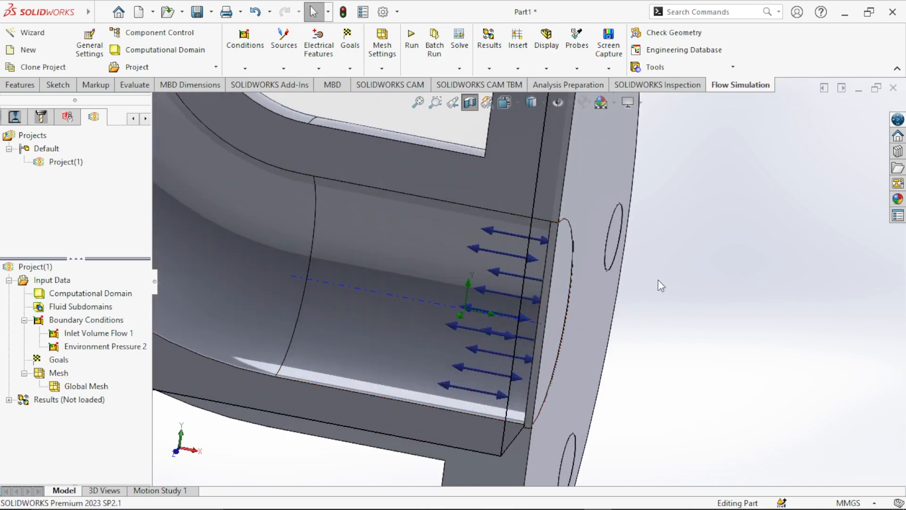
middle_click_drag(437, 237, 651, 270)
scroll(652, 270, "up", 3)
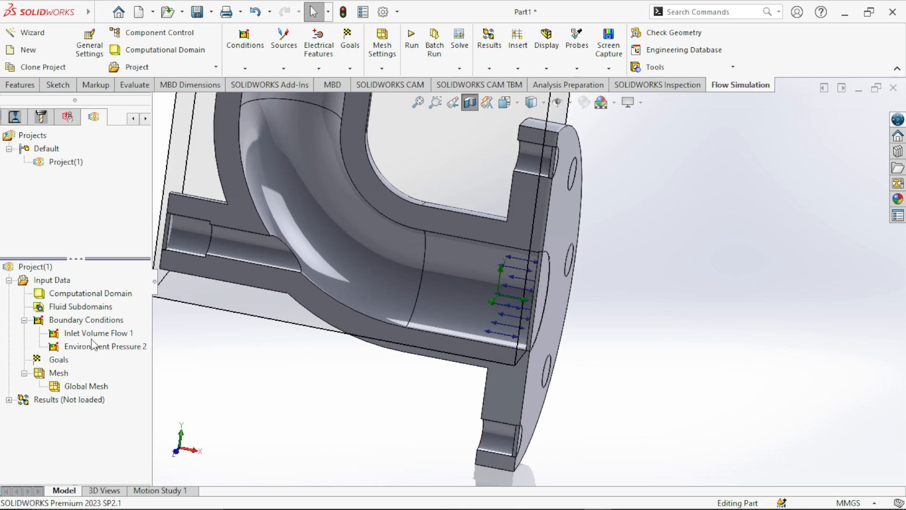
Step: Add another Environment Pressure boundary condition on the inner face of the small branch pipe's lid and restore the isometric view
right_click(73, 321)
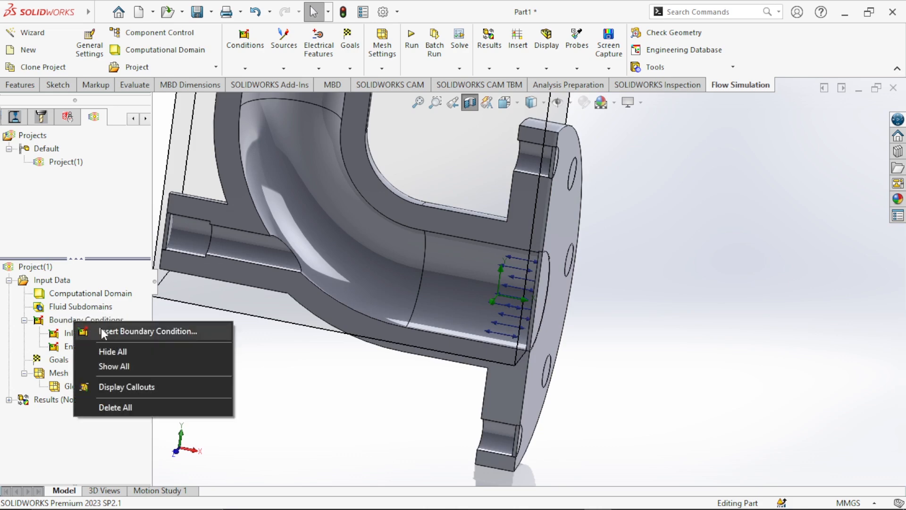
left_click(101, 328)
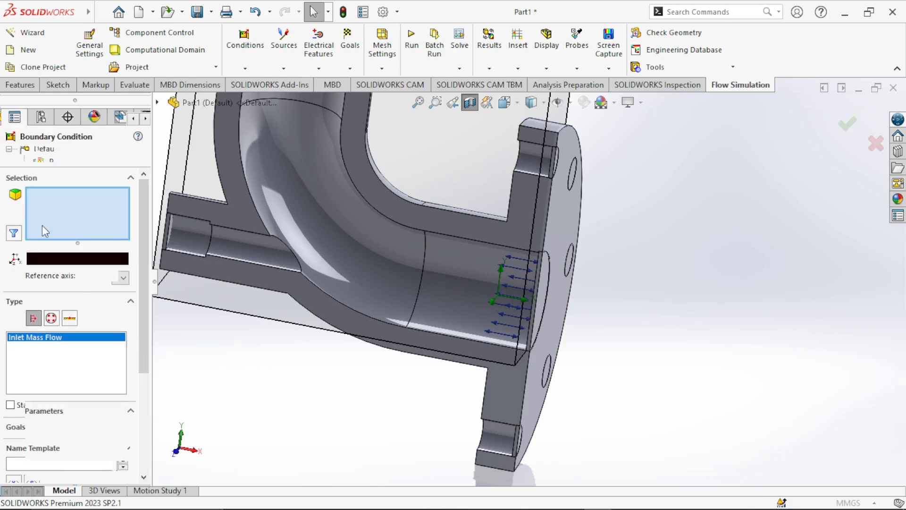
left_click(51, 317)
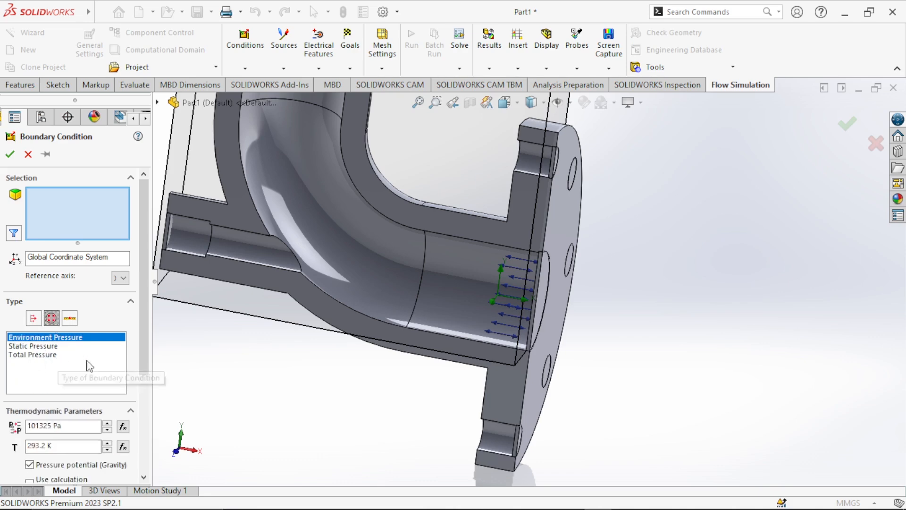
middle_click_drag(287, 255, 239, 250)
scroll(256, 250, "down", 7)
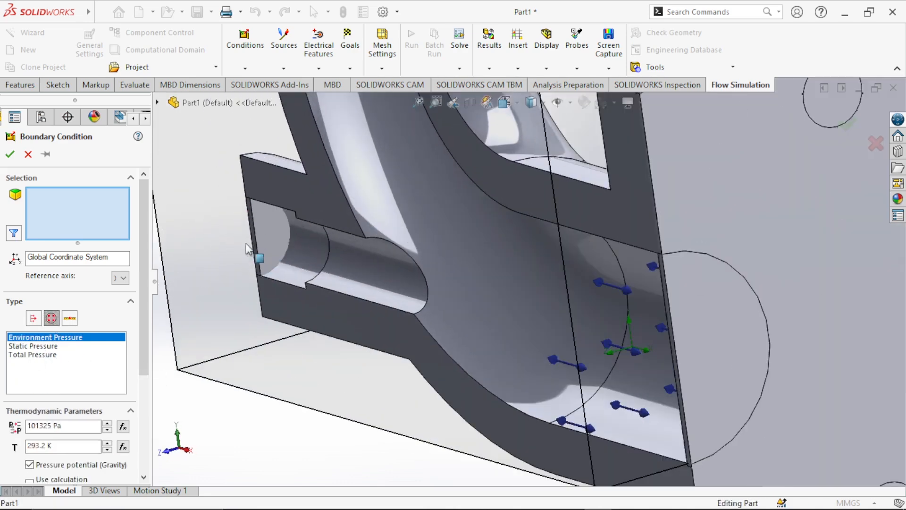
left_click(328, 219)
scroll(362, 262, "up", 5)
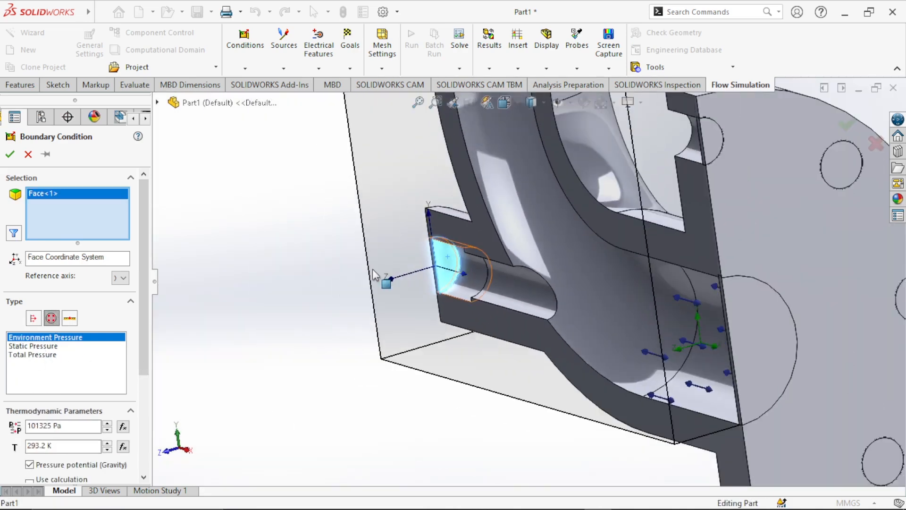
left_click(10, 154)
middle_click_drag(382, 301, 414, 323)
key("ctrl+7")
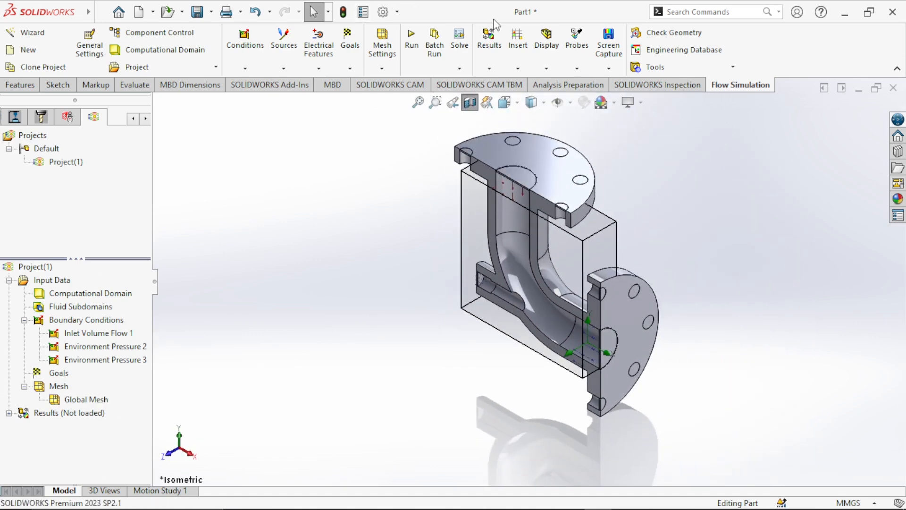
Step: Start a set of surface goals with the average static, total and dynamic pressure enabled
right_click(50, 374)
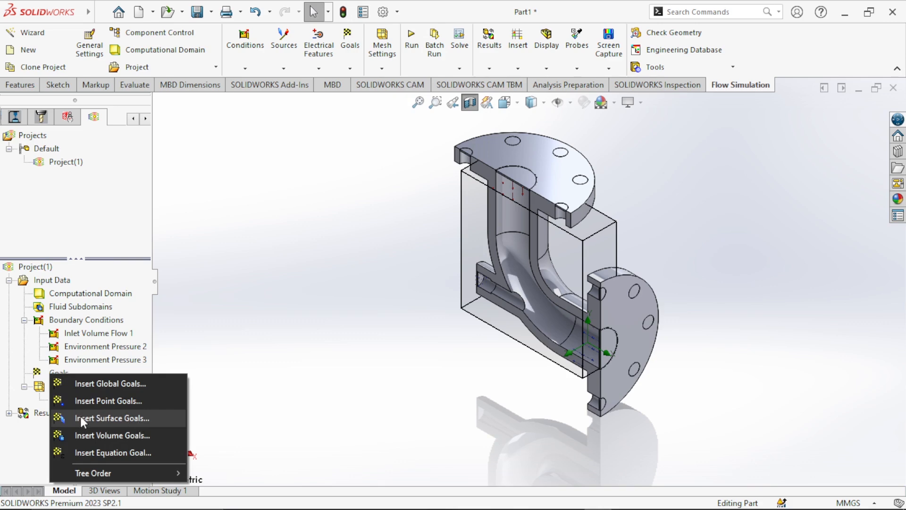
left_click(123, 418)
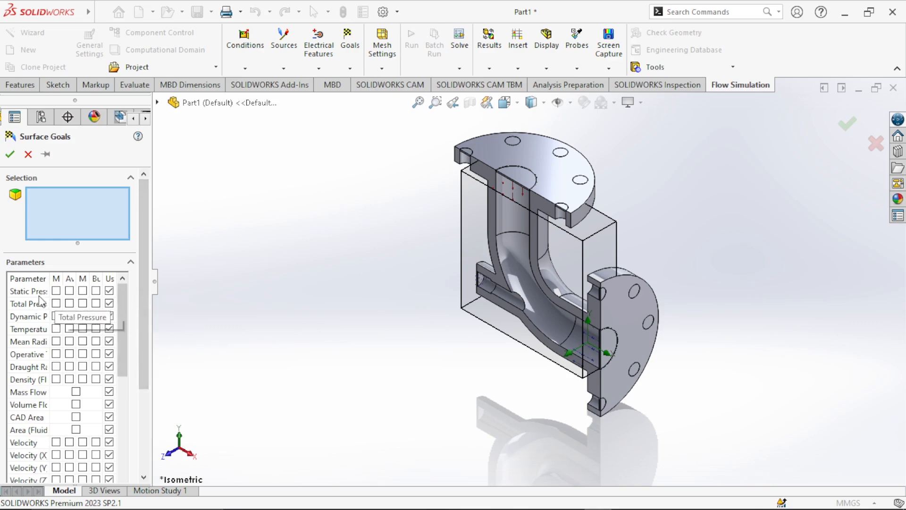
left_click(70, 292)
left_click(70, 304)
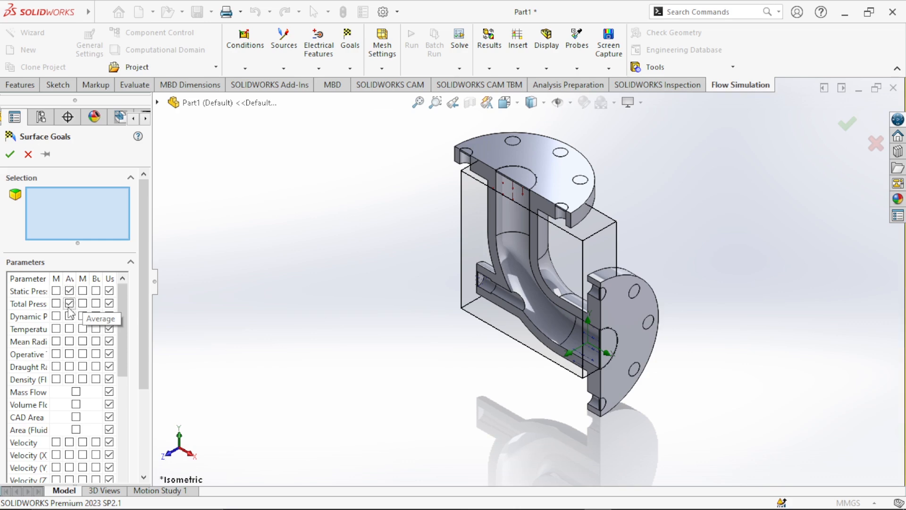
left_click(69, 316)
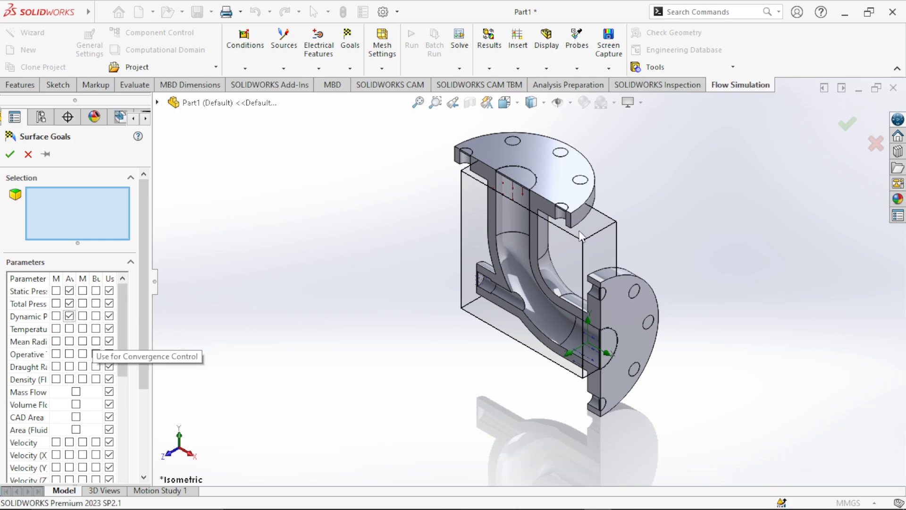
Step: Apply the surface goals to the inner face of the upper flange's lid, accept them and restore the isometric view
scroll(524, 237, "down", 6)
middle_click_drag(555, 157, 528, 170)
left_click(506, 179)
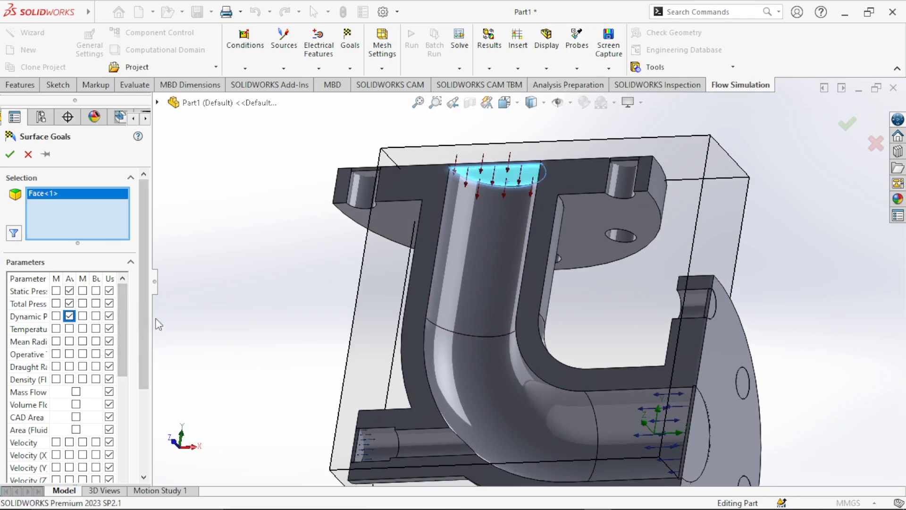
left_click_drag(148, 328, 141, 271)
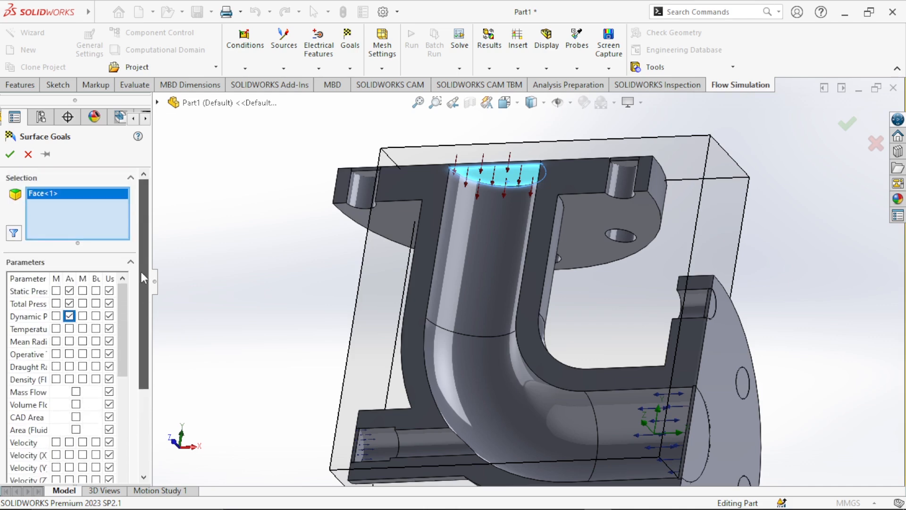
left_click(70, 316)
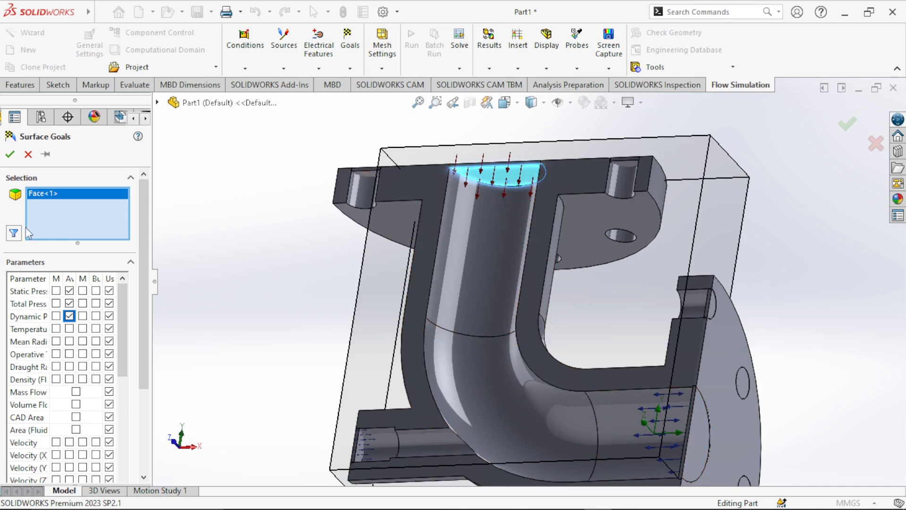
left_click(10, 154)
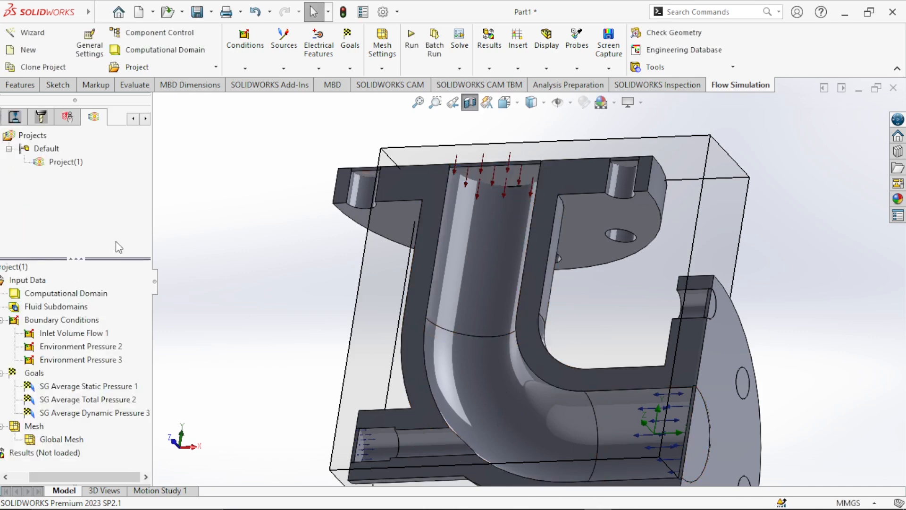
key("ctrl+7")
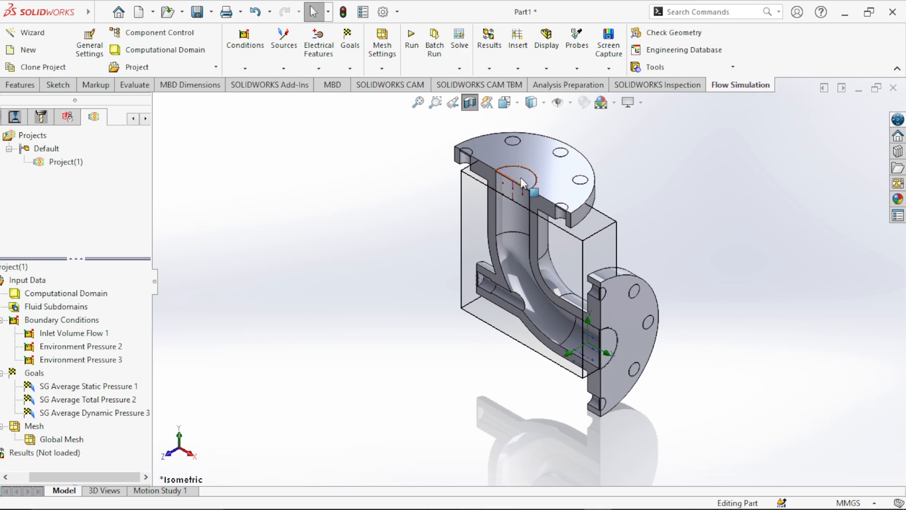
Step: Add mass flow rate and volume flow rate surface goals on the inner face of the side flange's lid
right_click(41, 375)
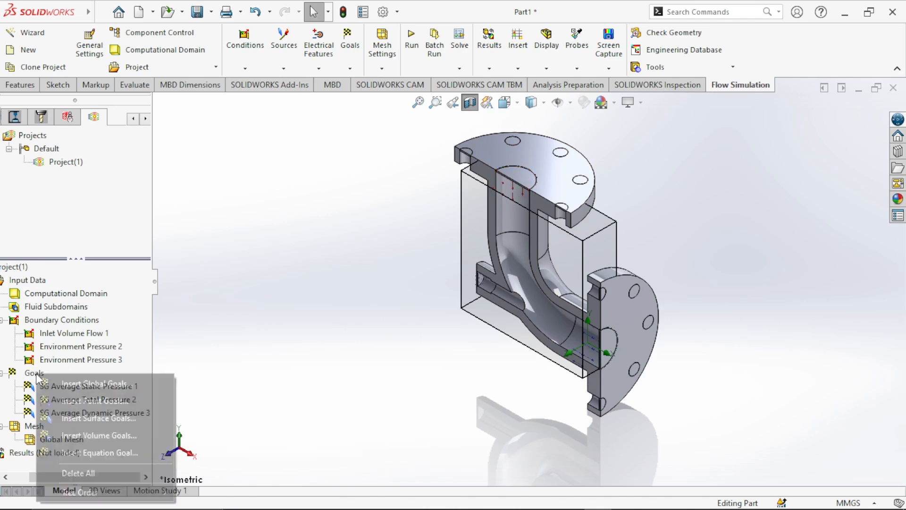
left_click(84, 418)
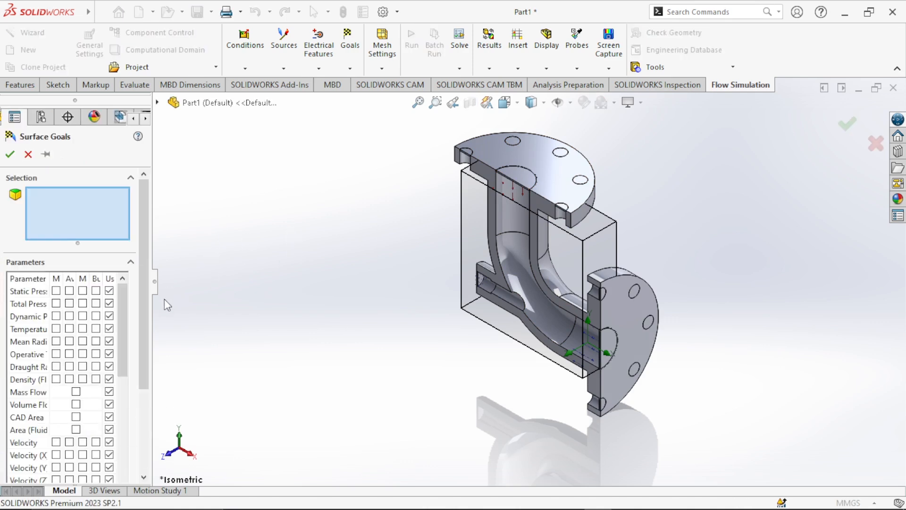
left_click(76, 392)
left_click(76, 404)
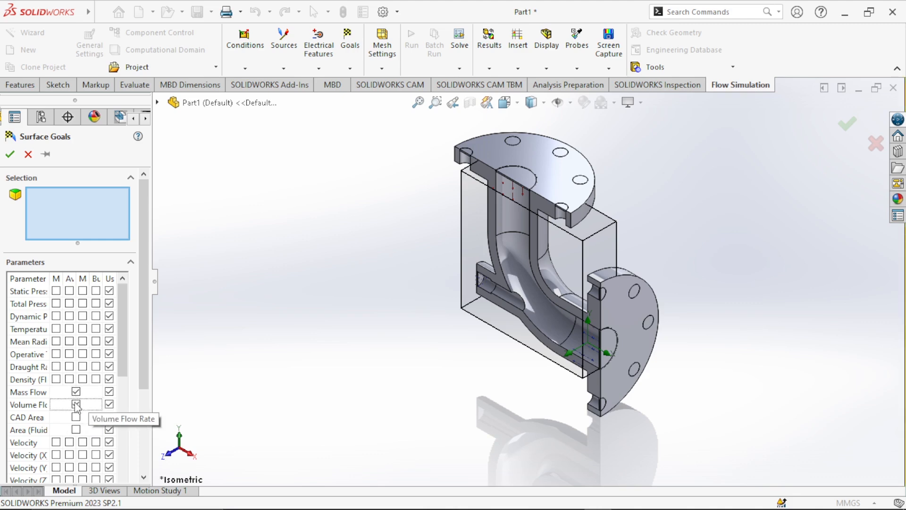
middle_click_drag(615, 293, 689, 321)
scroll(616, 339, "down", 5)
left_click(445, 279)
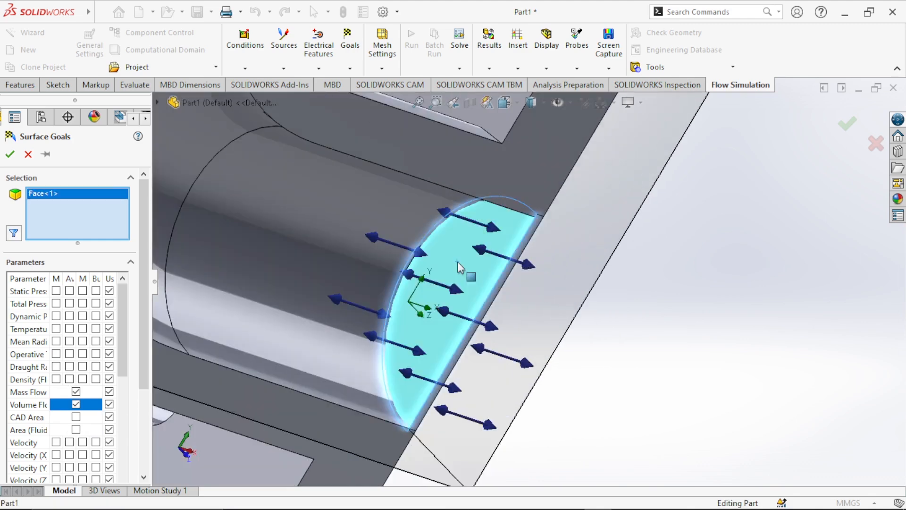
left_click(10, 155)
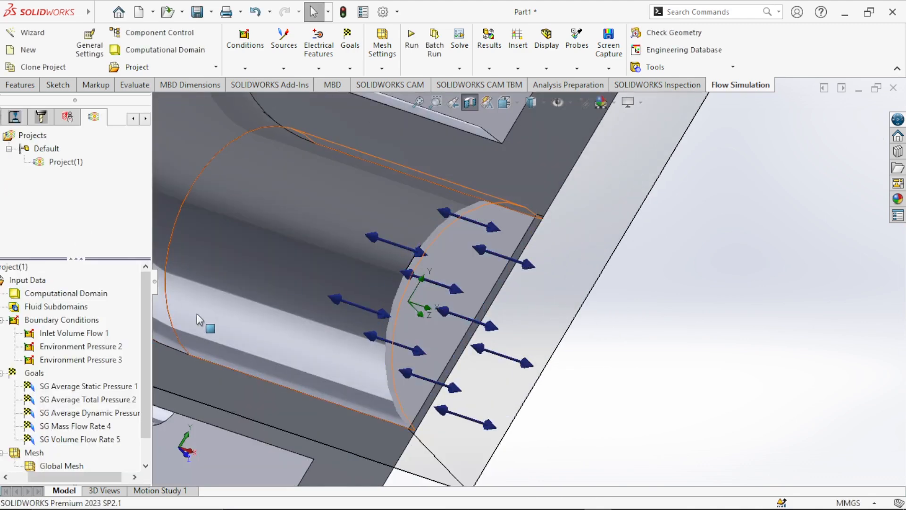
Step: Add mass flow rate and volume flow rate surface goals on the inner face of the small branch pipe's lid and restore the isometric view
right_click(35, 373)
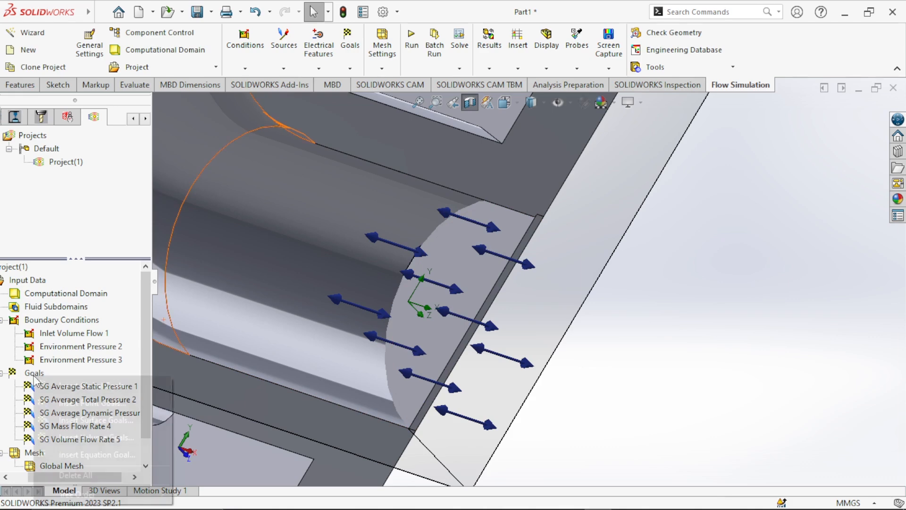
left_click(72, 418)
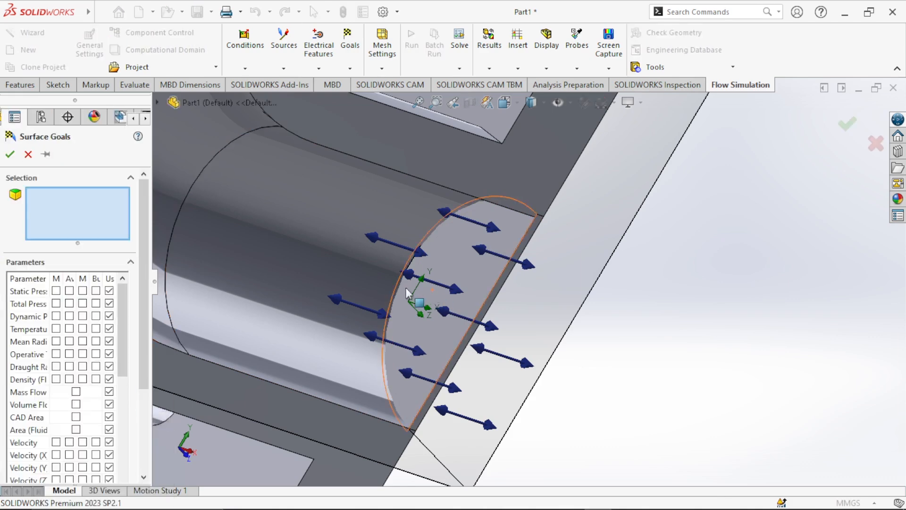
scroll(405, 286, "up", 5)
middle_click_drag(426, 276, 366, 243)
scroll(366, 243, "down", 5)
scroll(402, 244, "down", 1)
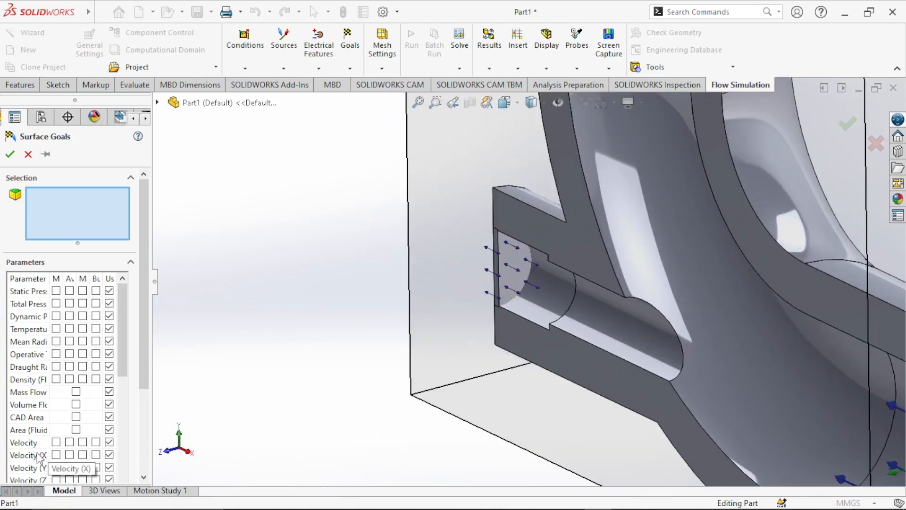
left_click(75, 392)
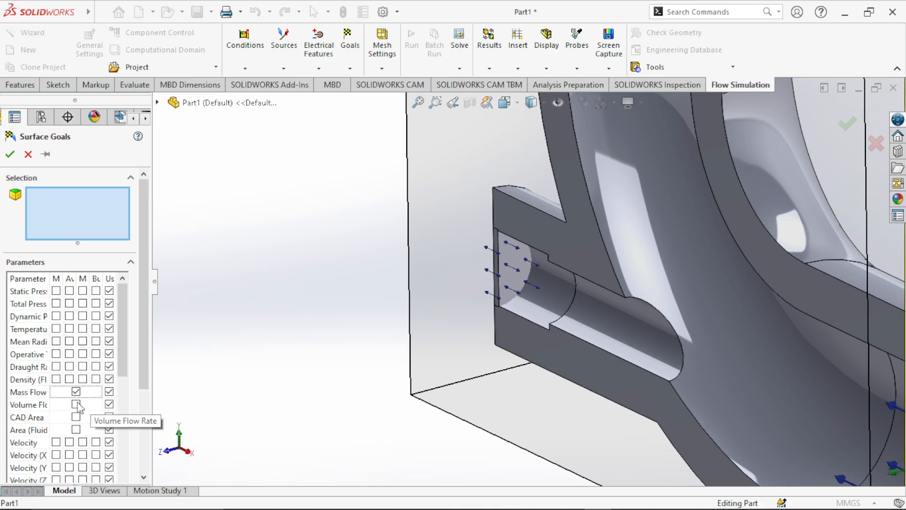
left_click(76, 405)
left_click(512, 263)
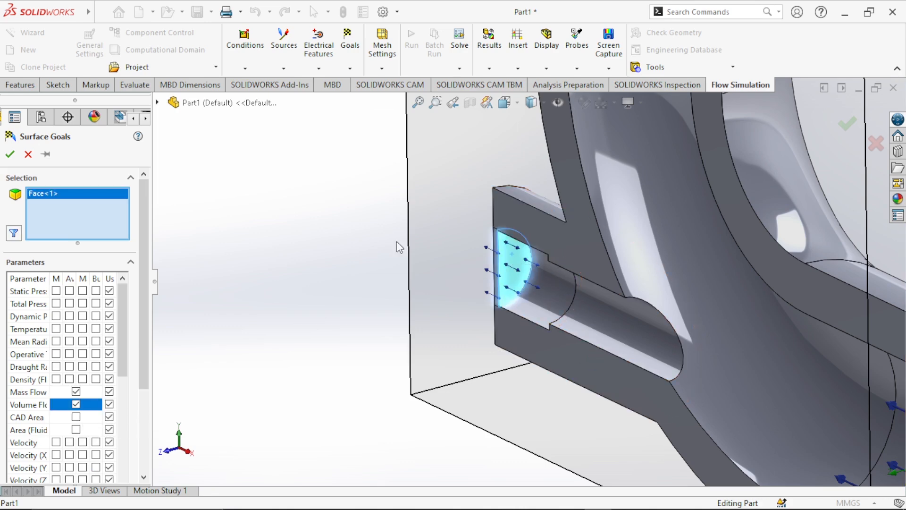
left_click(7, 155)
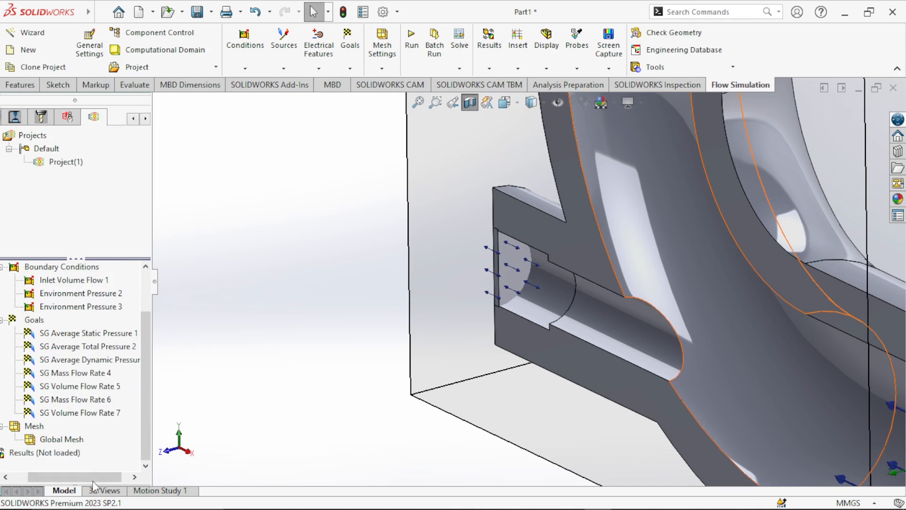
left_click_drag(83, 477, 67, 478)
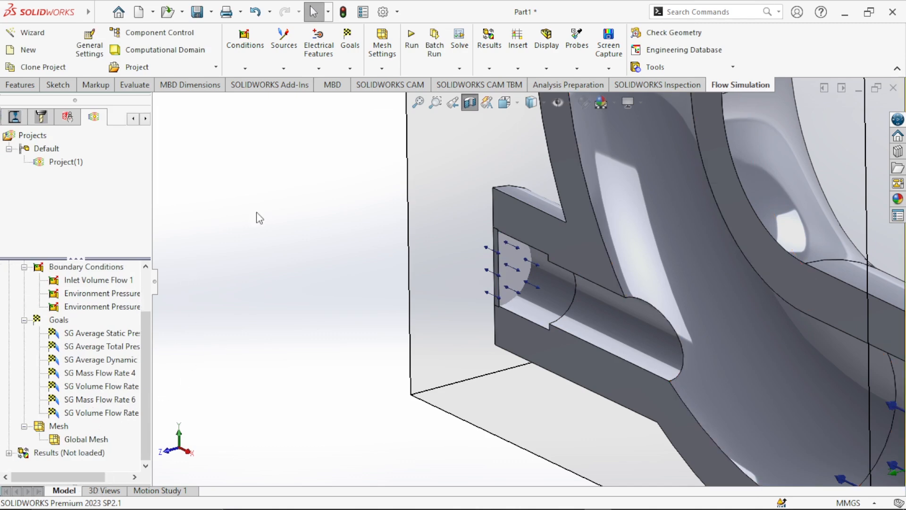
right_click_drag(218, 314, 269, 263)
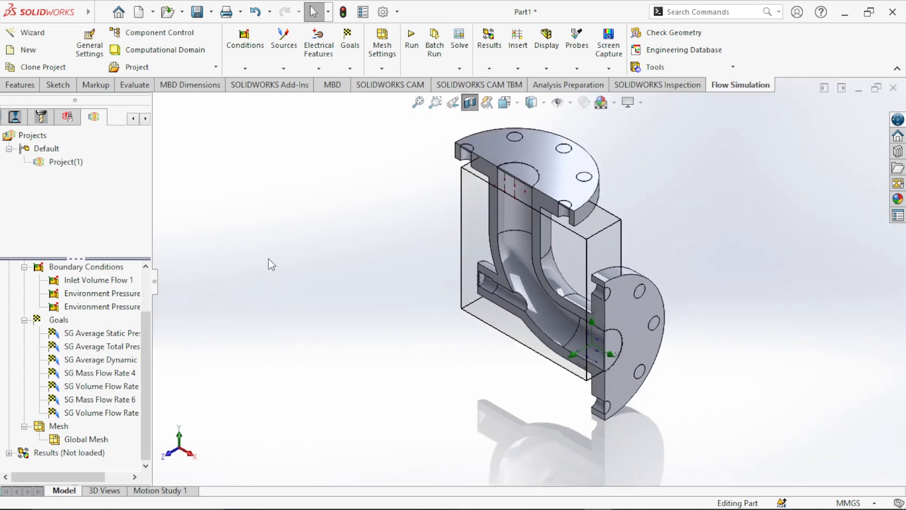
right_click(44, 428)
left_click(83, 319)
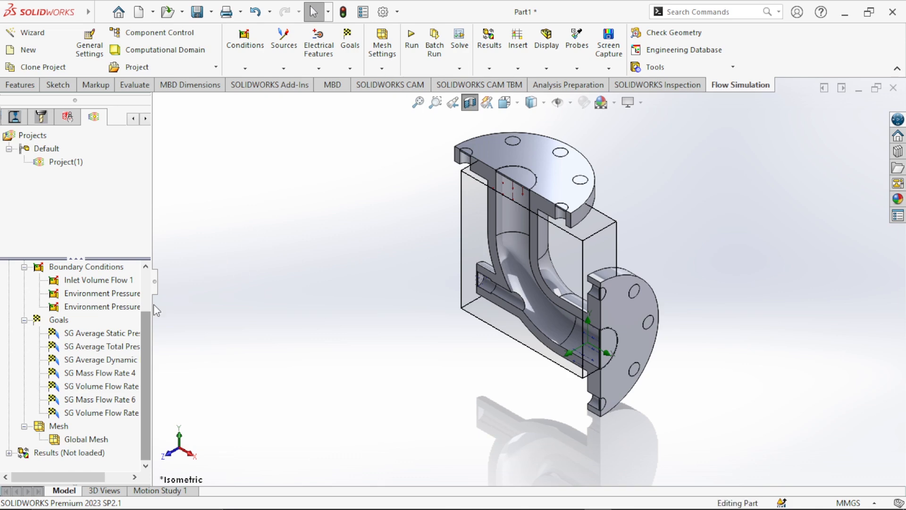
scroll(135, 320, "up", 2)
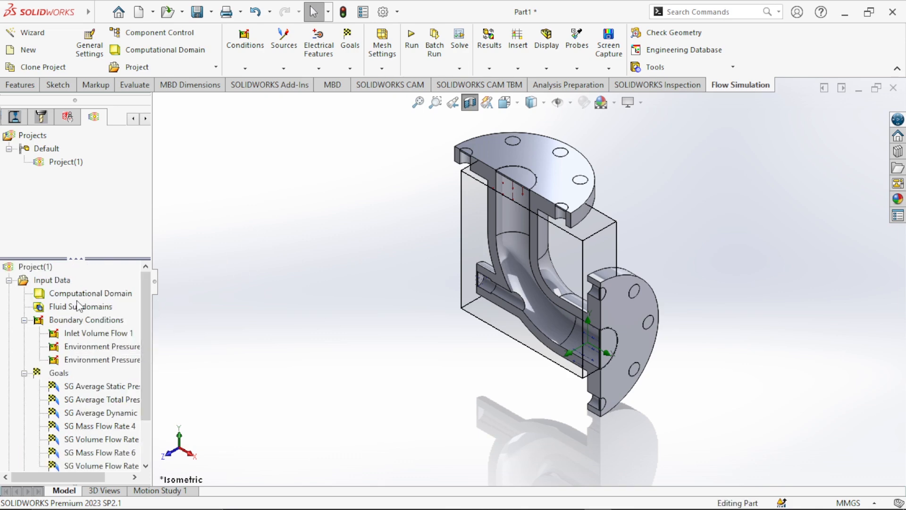
Step: Run a new calculation on this computer with all cores and result loading enabled, and bring up the solver window
left_click(412, 47)
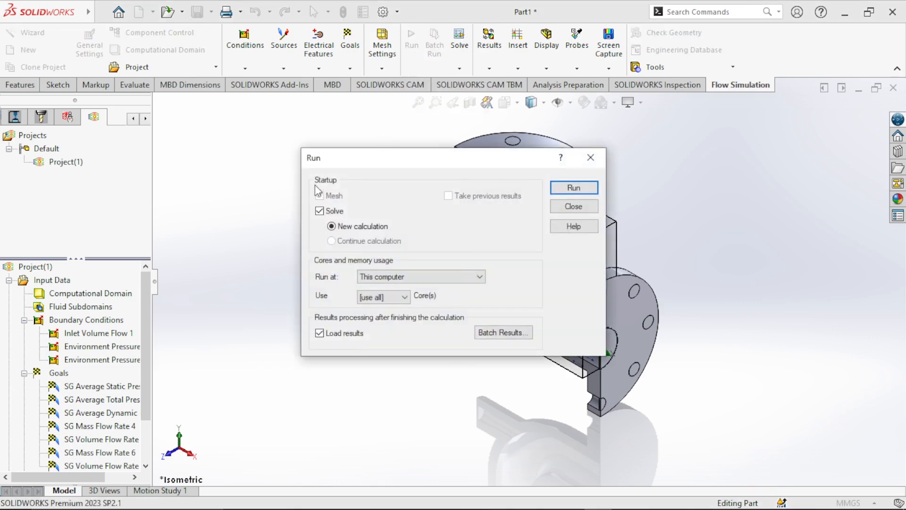
left_click_drag(382, 167, 318, 130)
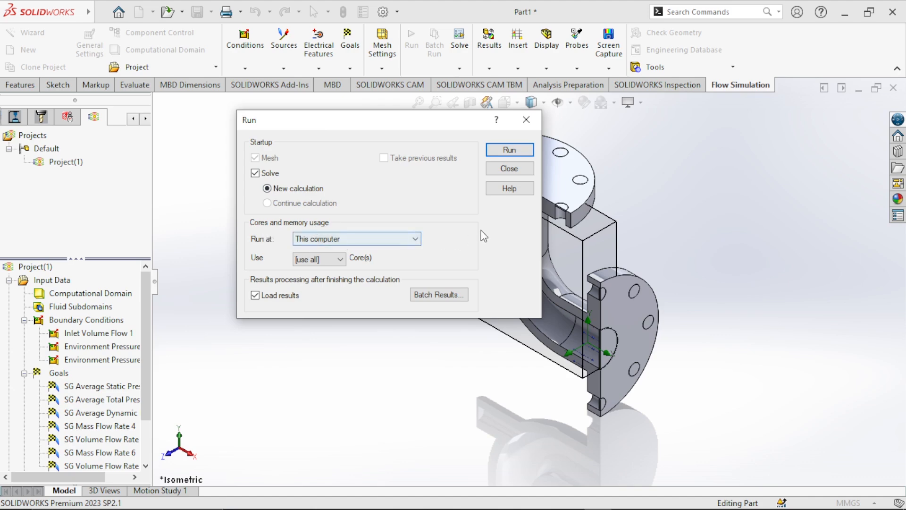
left_click(358, 239)
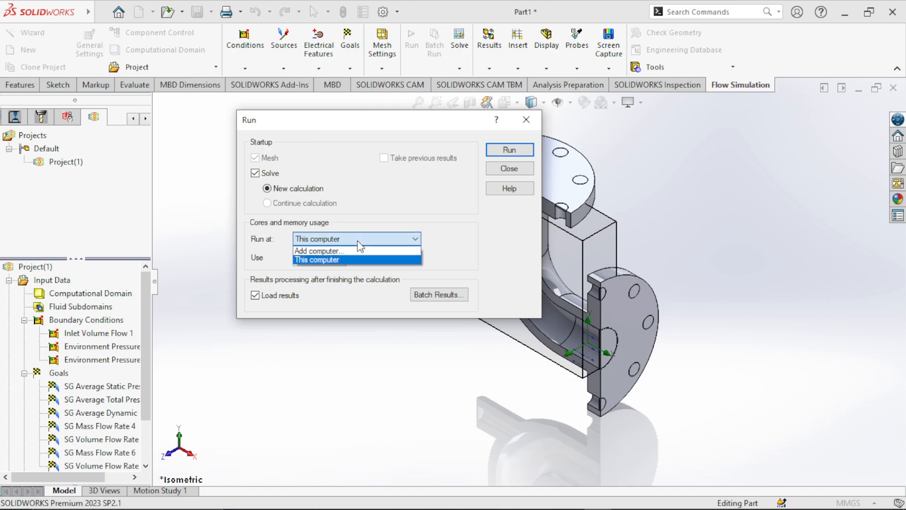
left_click(358, 239)
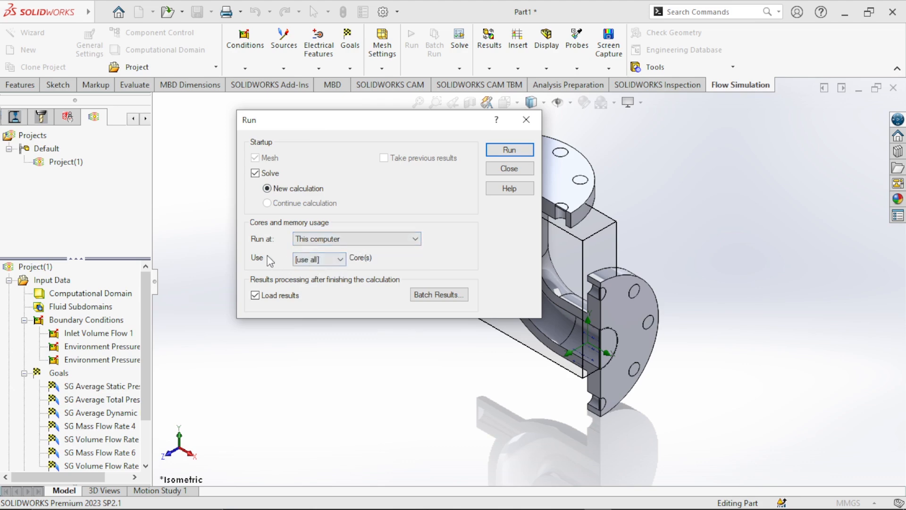
left_click(339, 261)
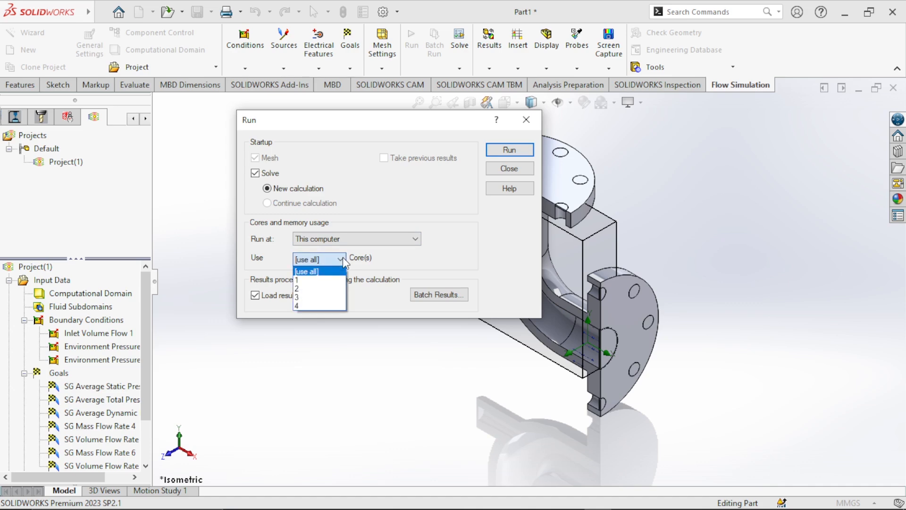
left_click(342, 261)
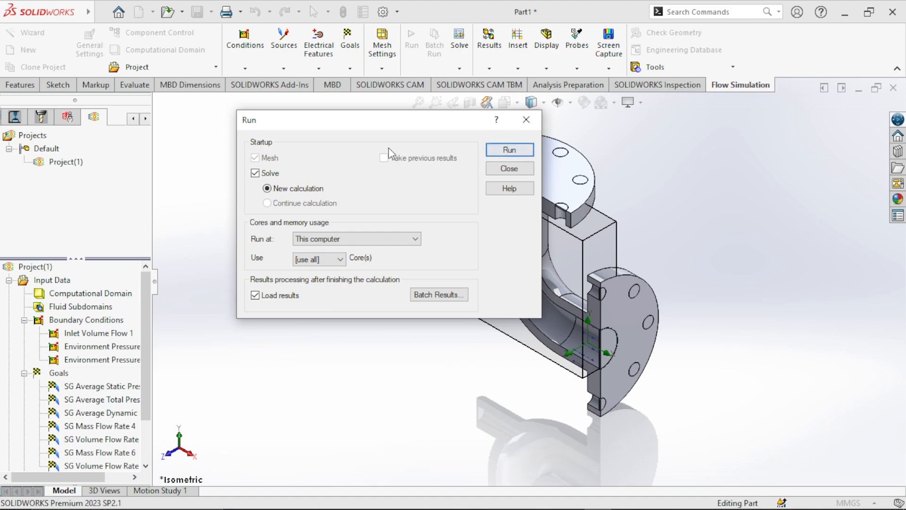
left_click(509, 150)
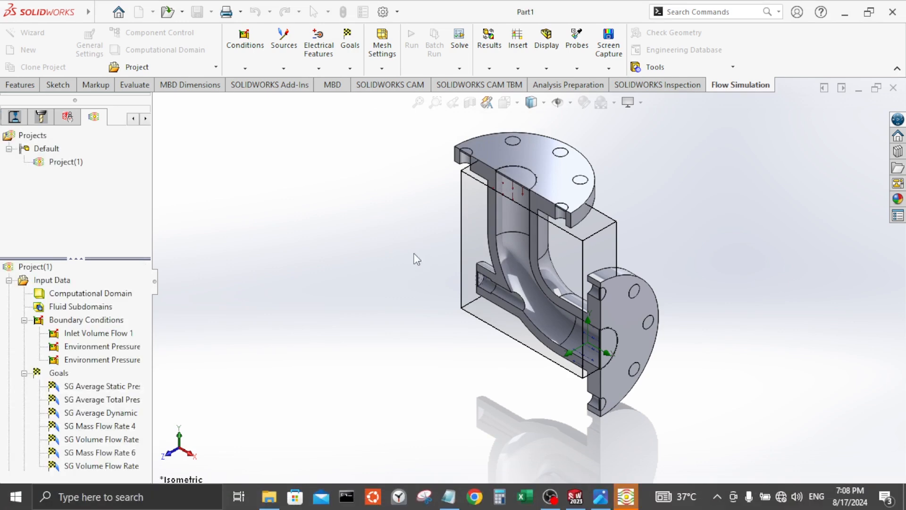
left_click(627, 498)
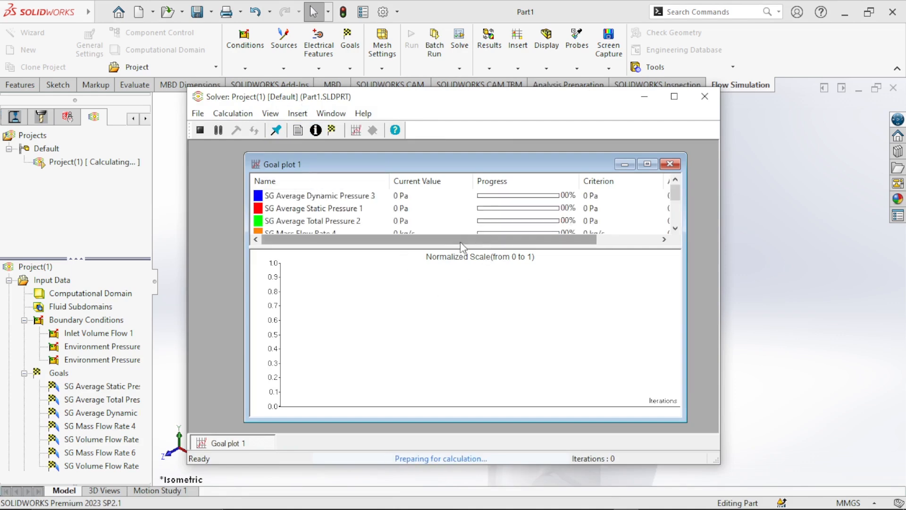
left_click_drag(460, 245, 456, 279)
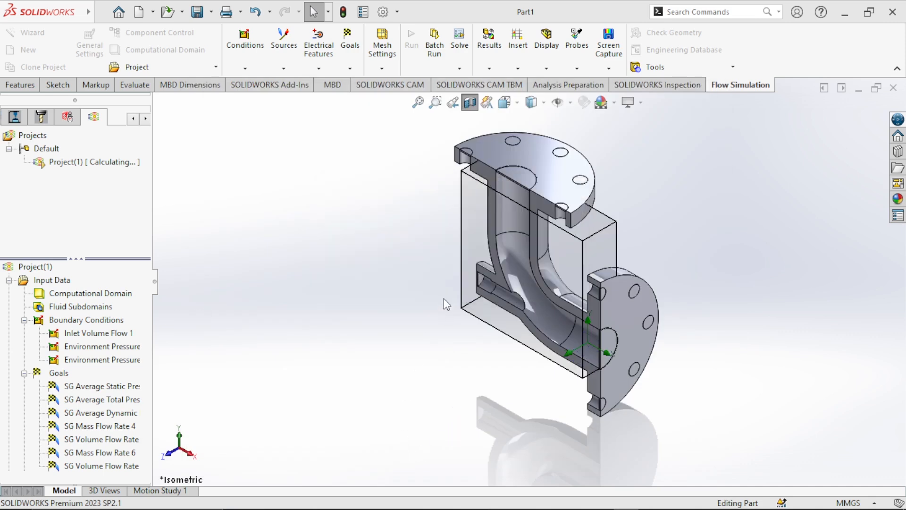
Step: Expand the project's Results and look through the available result types
left_click_drag(145, 298, 148, 365)
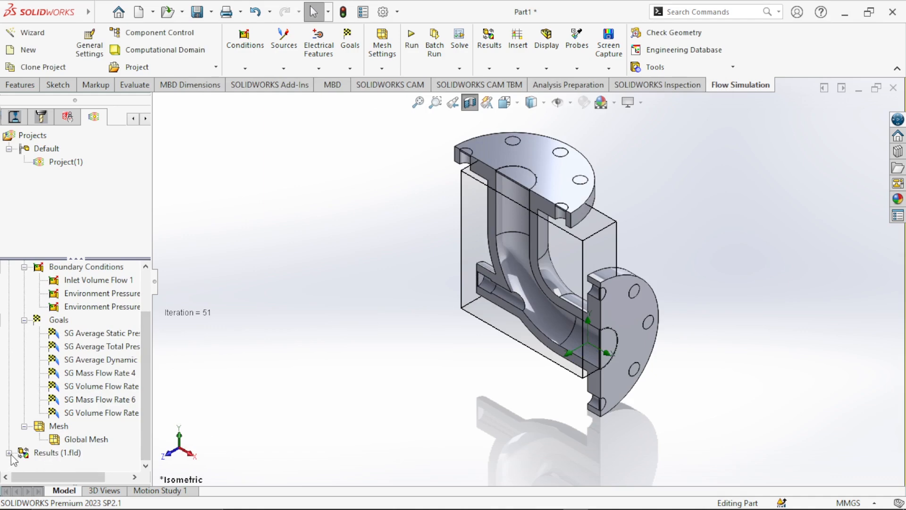
left_click(9, 453)
scroll(74, 319, "up", 2)
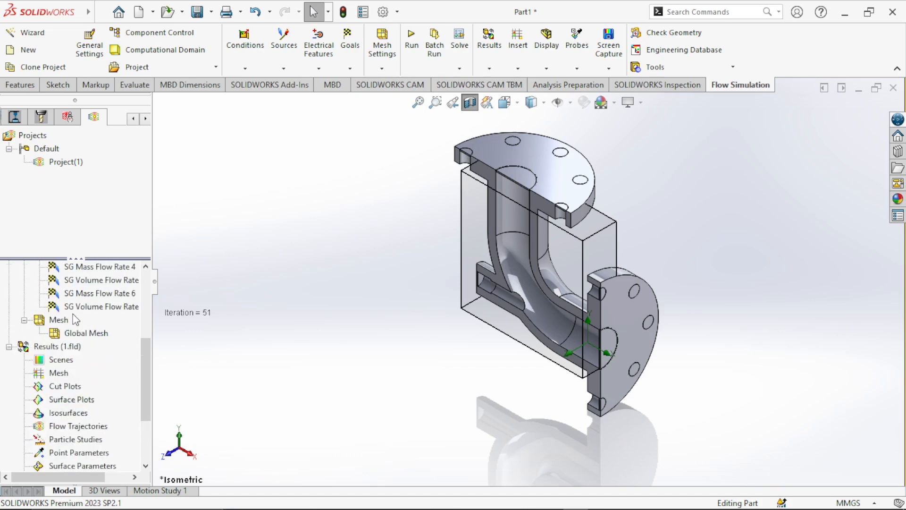
scroll(65, 317, "down", 1)
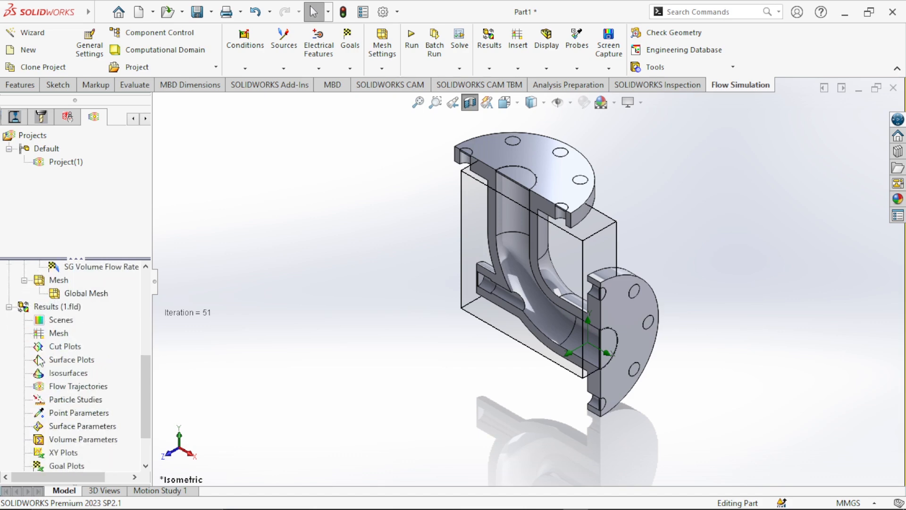
scroll(103, 355, "down", 2)
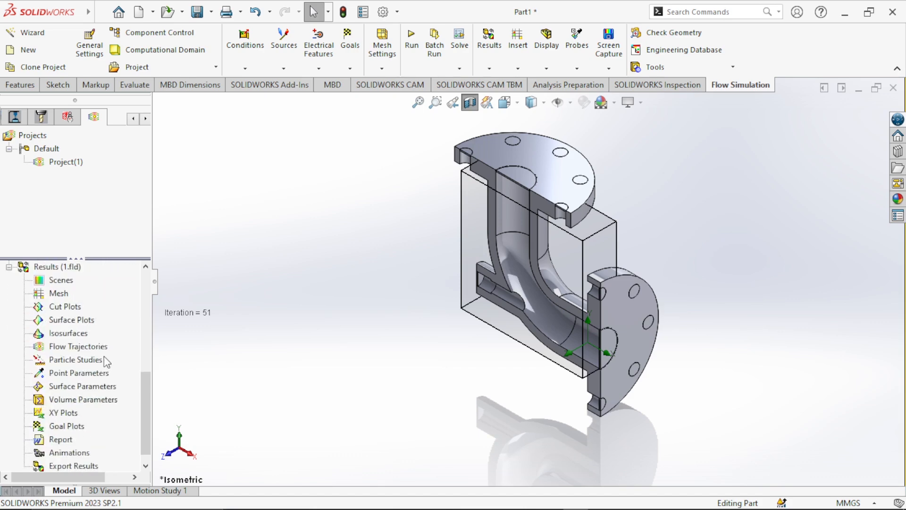
scroll(104, 355, "up", 3)
scroll(104, 361, "down", 1)
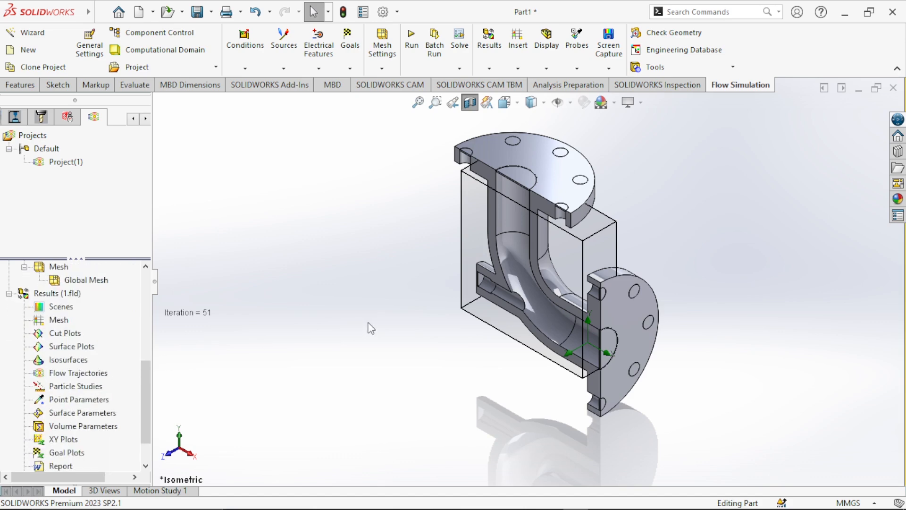
Step: Insert a cut plot on the Front Plane with 0 m offset, showing Pressure contours with 10 levels
right_click(55, 333)
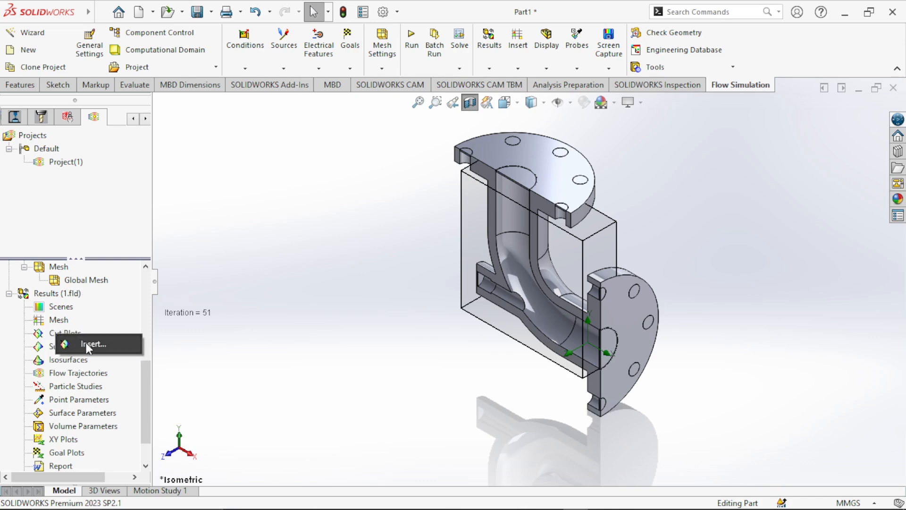
left_click(88, 344)
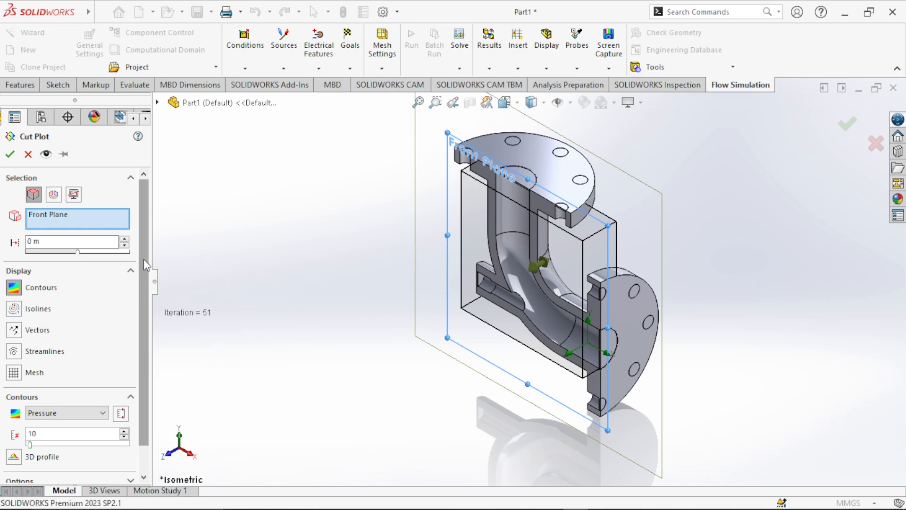
left_click_drag(143, 258, 137, 294)
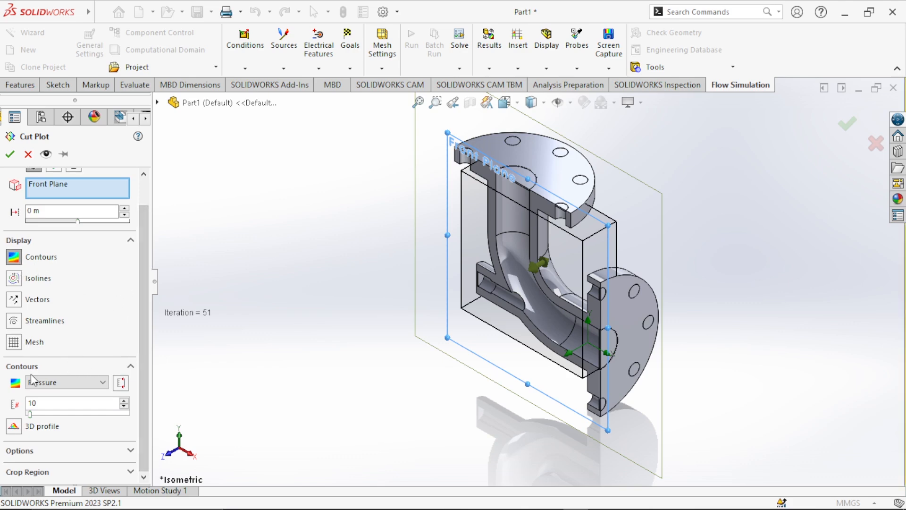
left_click(86, 390)
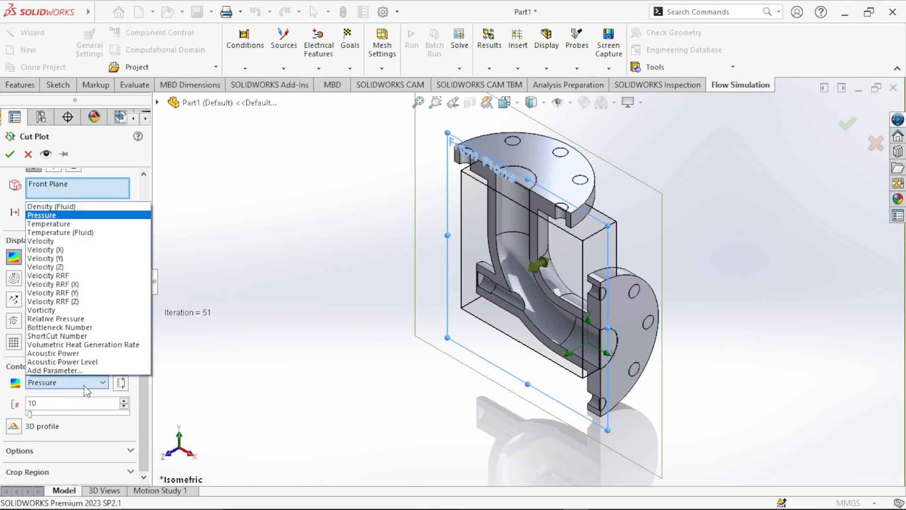
left_click(51, 215)
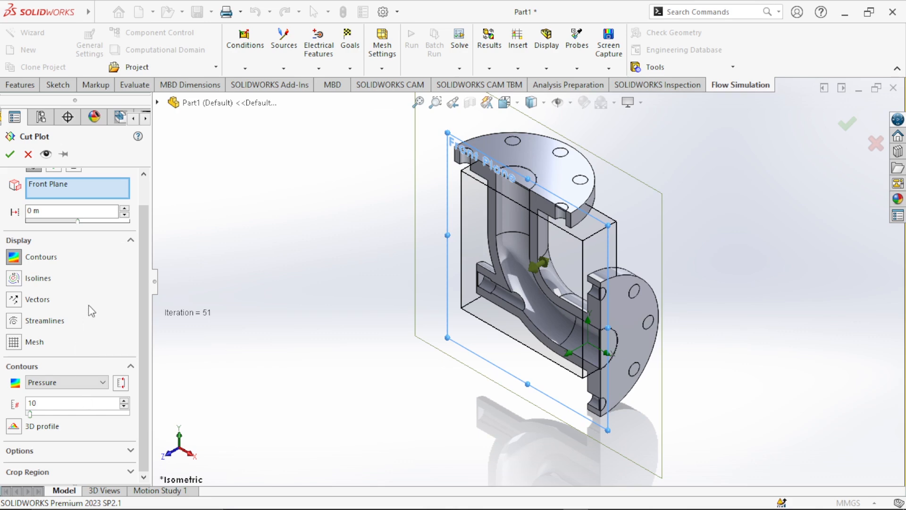
left_click(10, 154)
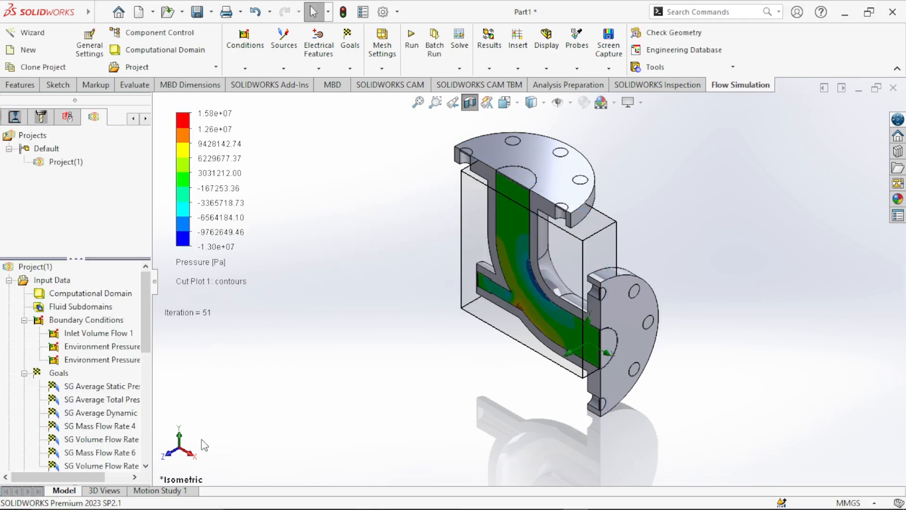
Step: Examine the pressure contours in the front view, especially around the bend and the small branch junction, and return to the isometric view
left_click(166, 454)
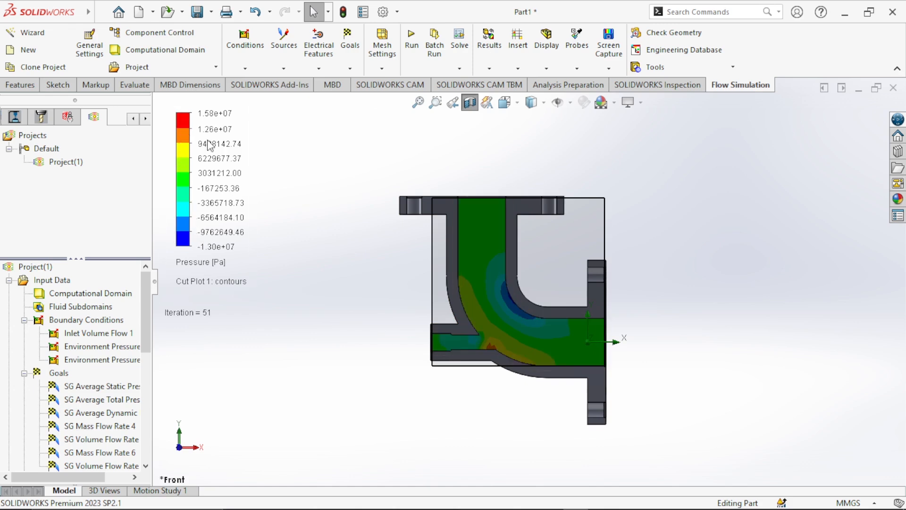
scroll(506, 298, "down", 4)
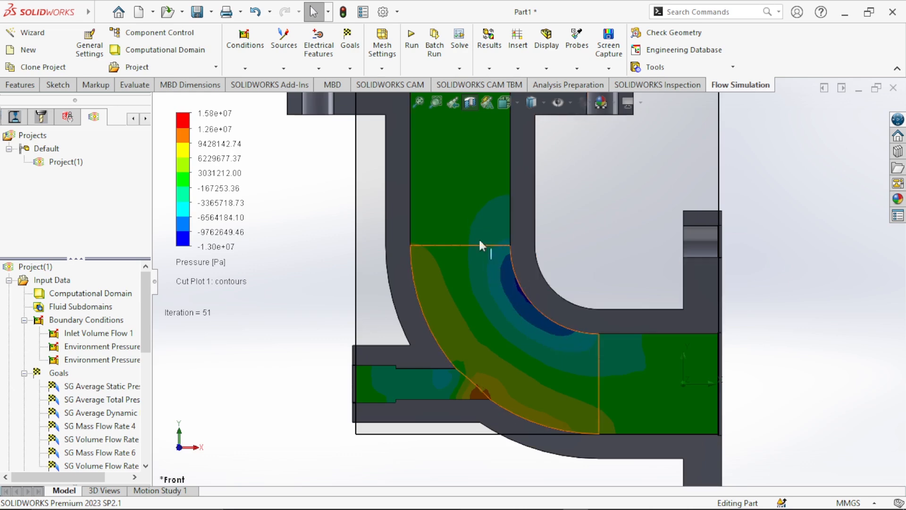
scroll(547, 330, "up", 3)
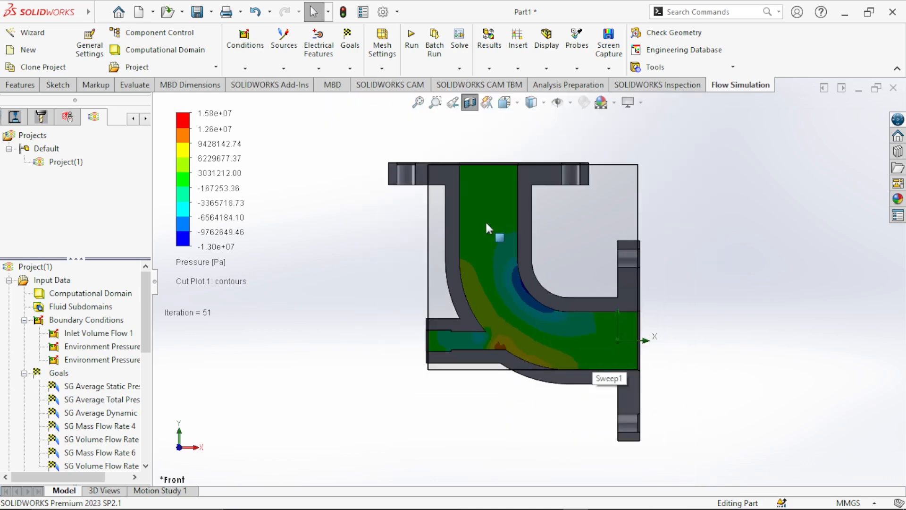
scroll(486, 220, "down", 2)
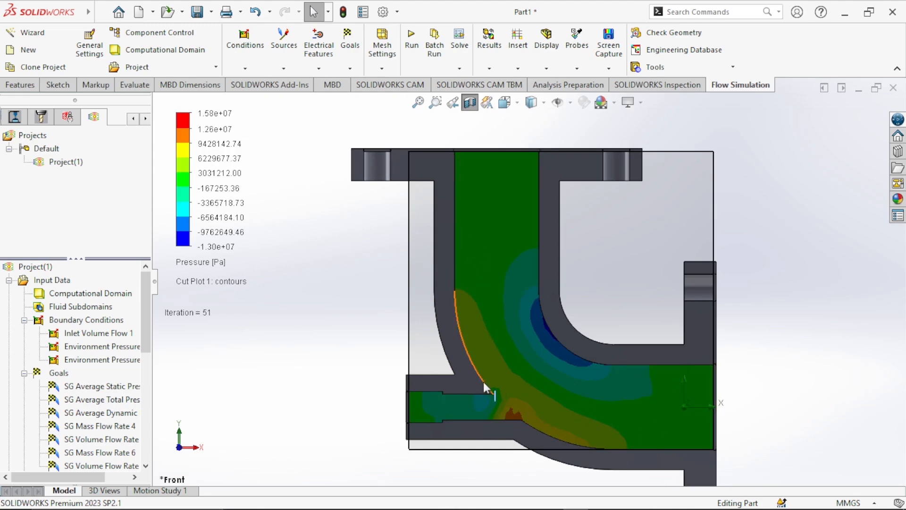
scroll(484, 390, "down", 3)
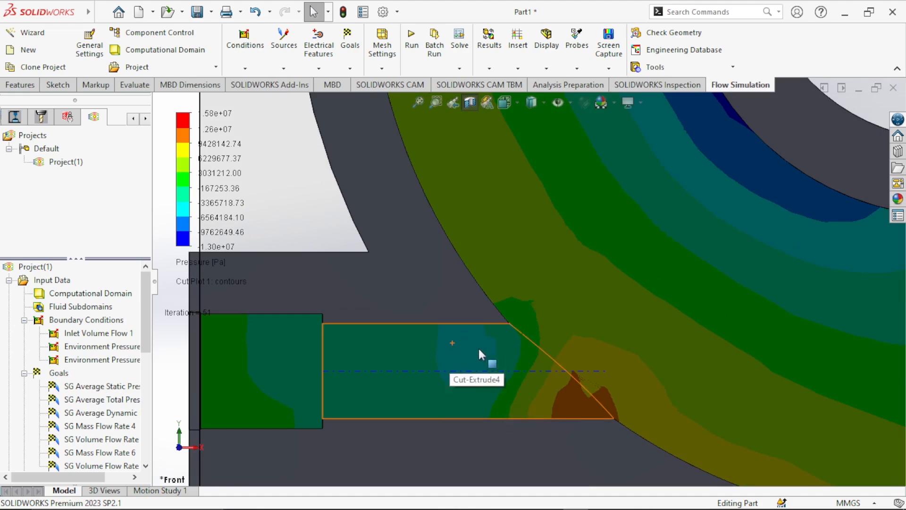
scroll(621, 356, "up", 3)
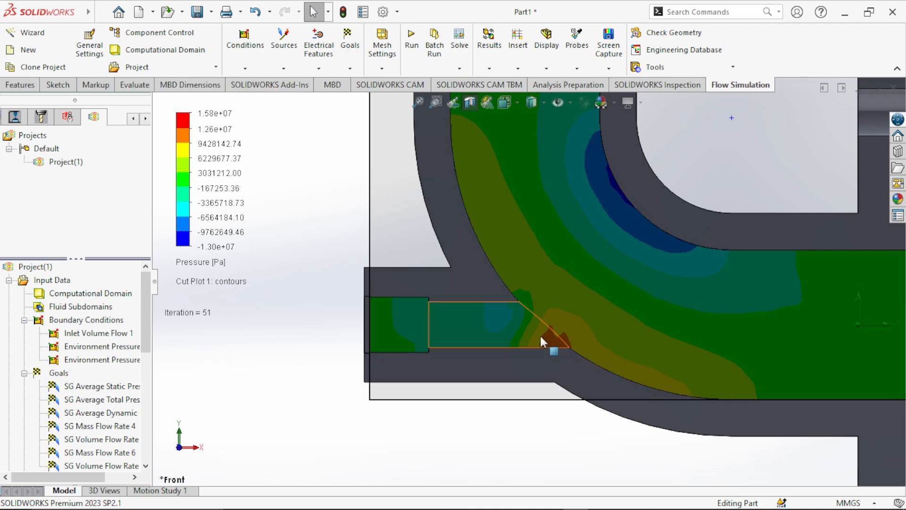
scroll(552, 345, "down", 5)
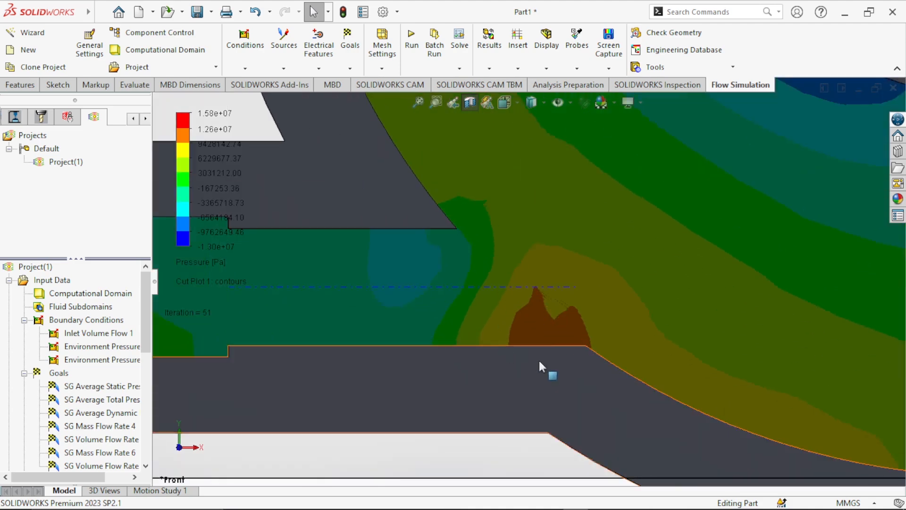
scroll(486, 335, "up", 5)
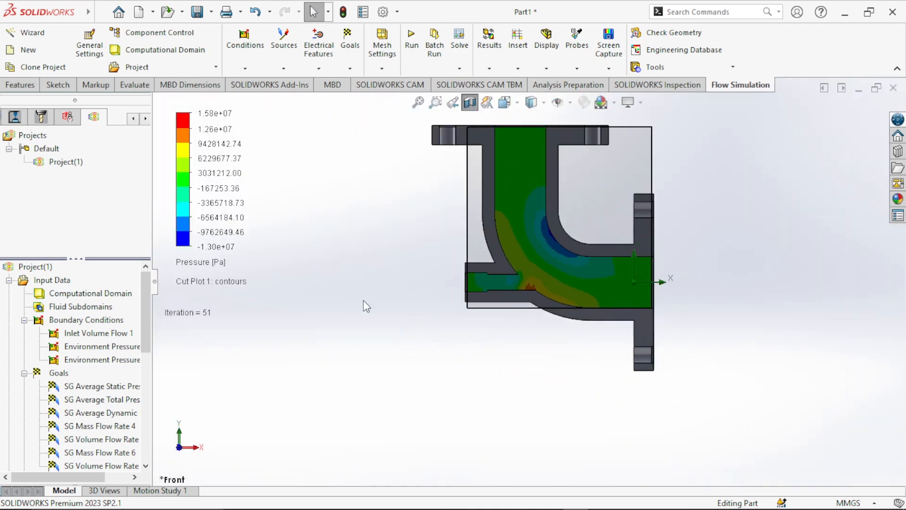
right_click_drag(366, 306, 432, 243)
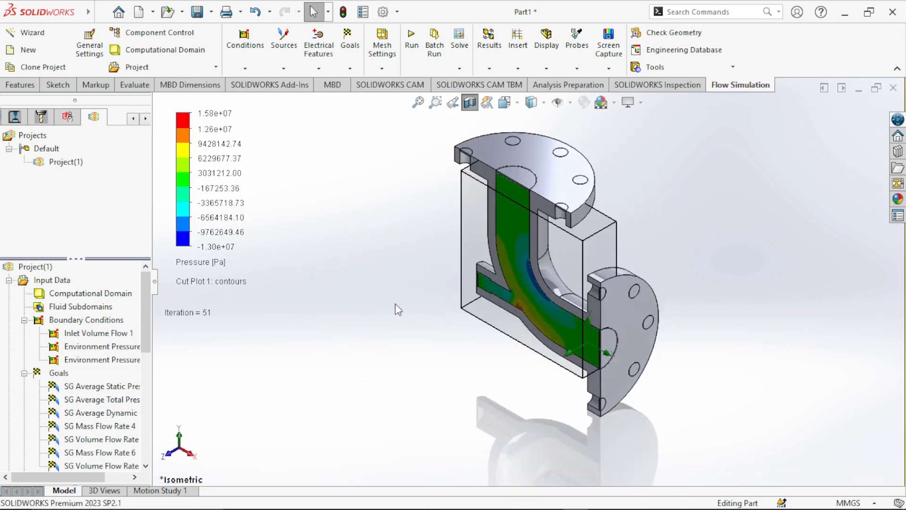
Step: Hide the pressure cut plot
scroll(109, 361, "down", 8)
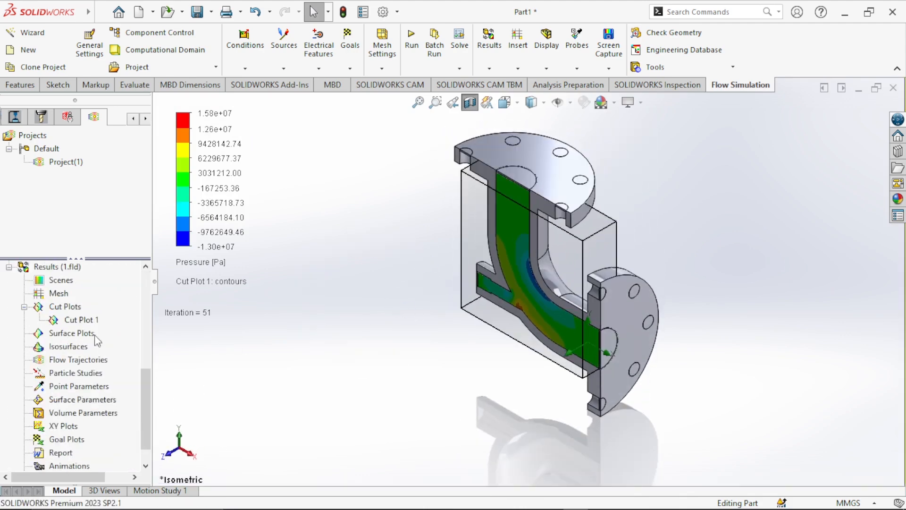
right_click(70, 321)
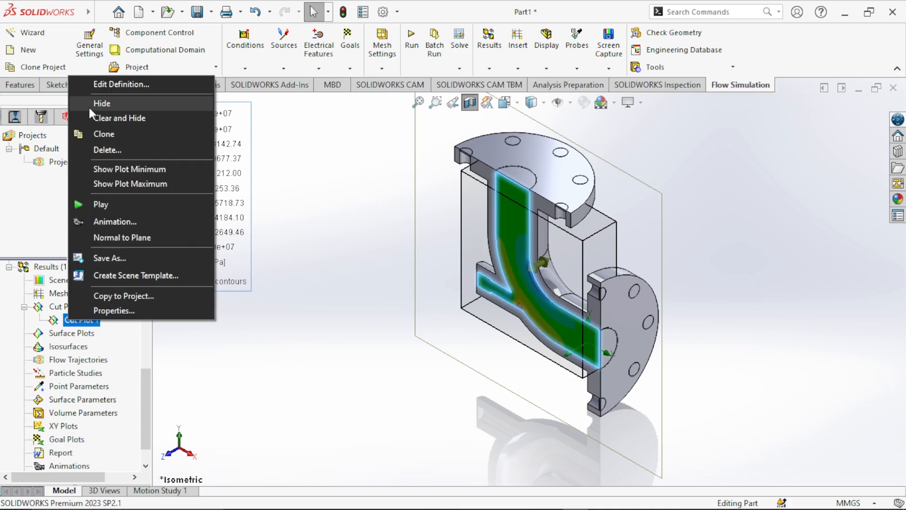
left_click(100, 105)
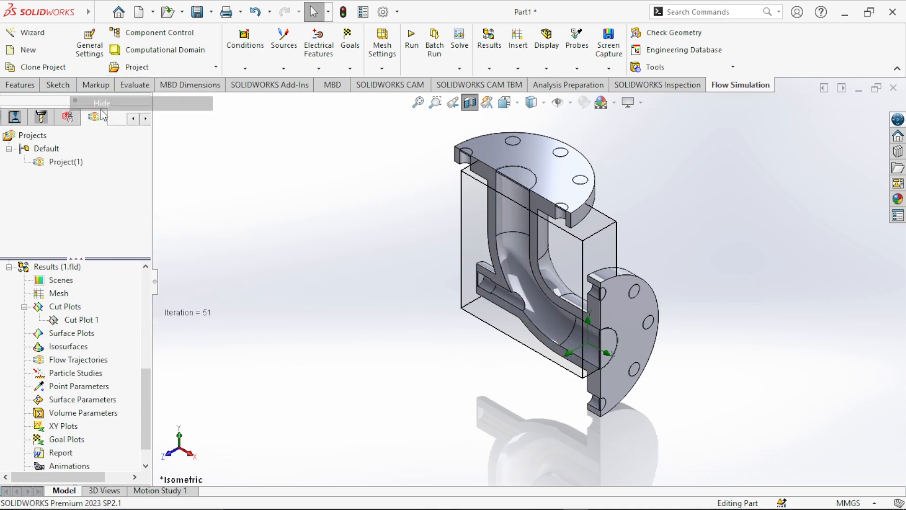
Step: Insert a second cut plot on the Front Plane with 0 m offset, showing Velocity contours with 10 levels
right_click(67, 309)
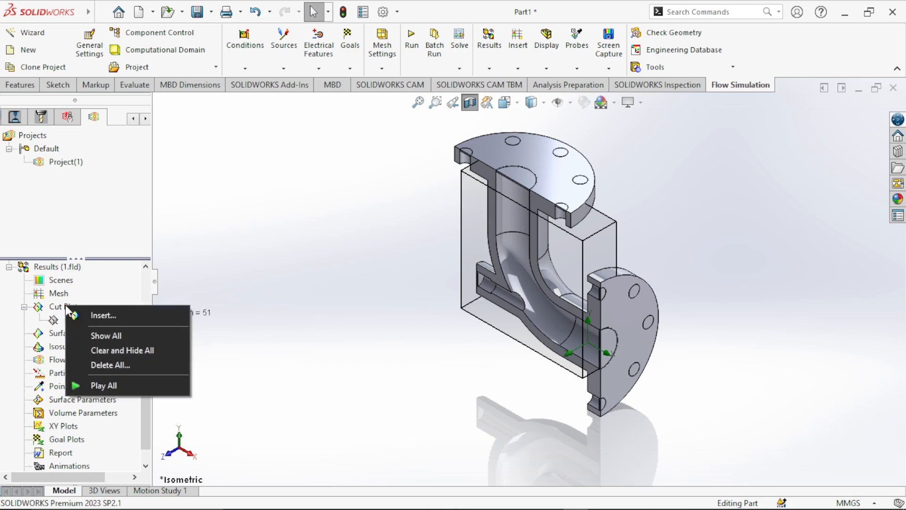
left_click(101, 316)
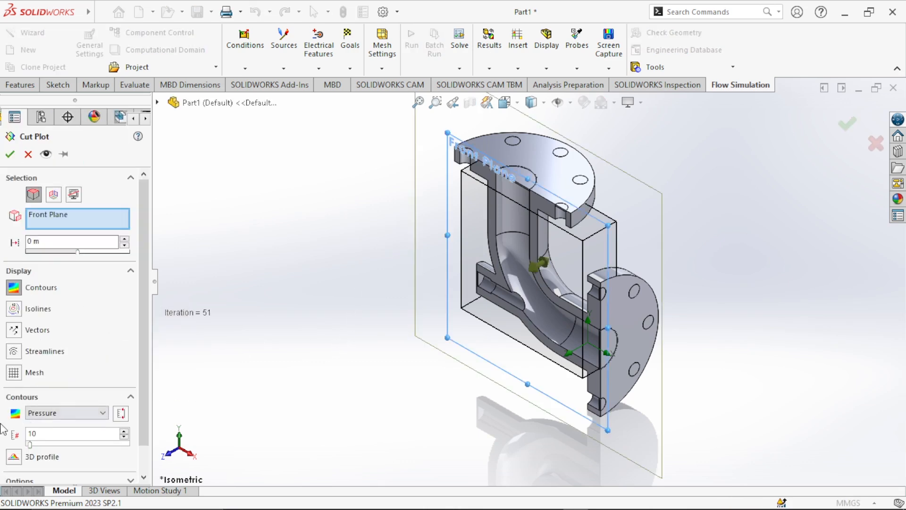
left_click(90, 413)
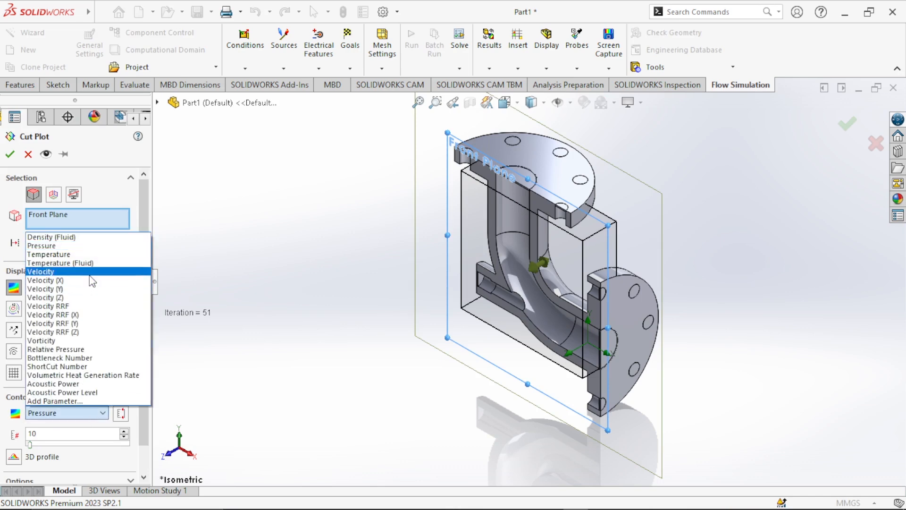
left_click(89, 276)
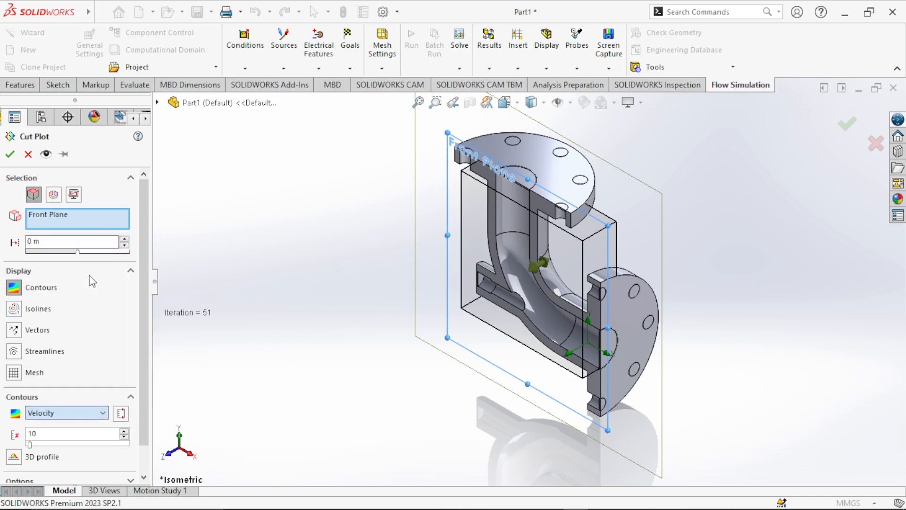
left_click(11, 153)
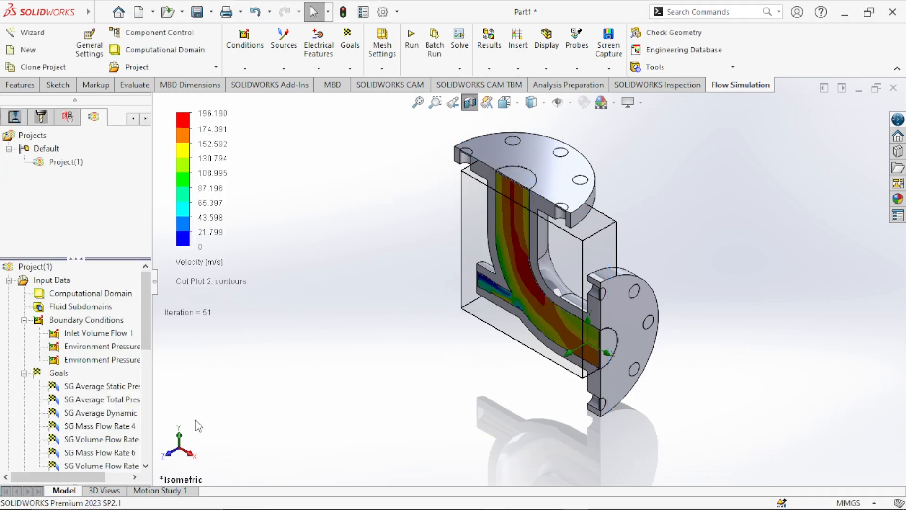
Step: Examine the velocity contours in the front view along the bend and inside the small branch pipe, and return to the isometric view
left_click(171, 452)
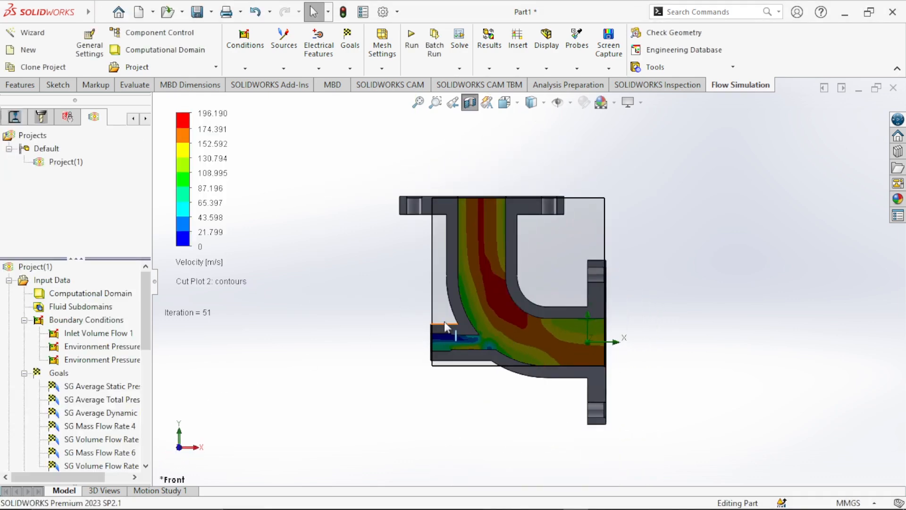
scroll(483, 294, "down", 3)
scroll(516, 330, "up", 3)
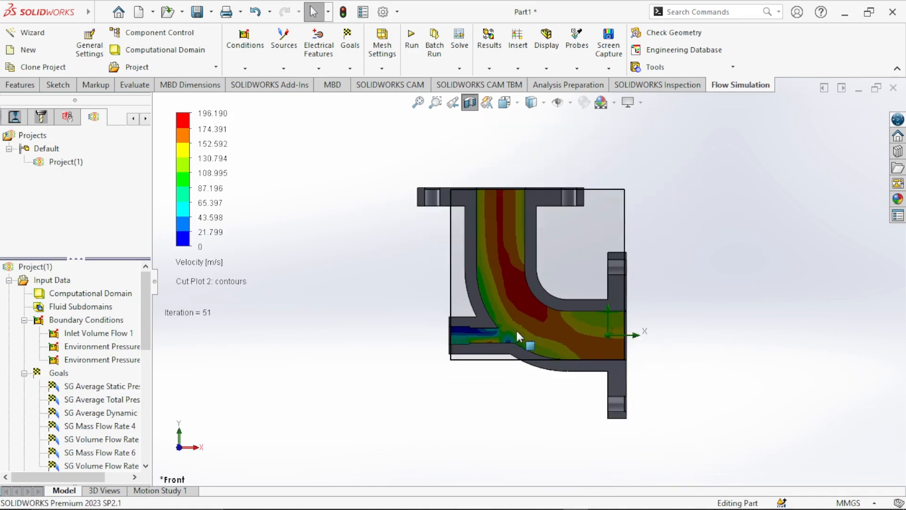
scroll(529, 281, "down", 2)
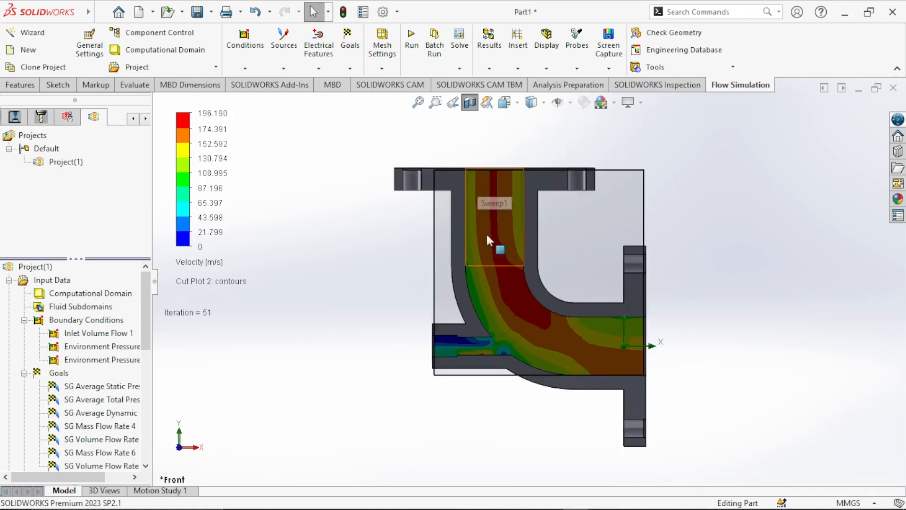
scroll(522, 294, "down", 5)
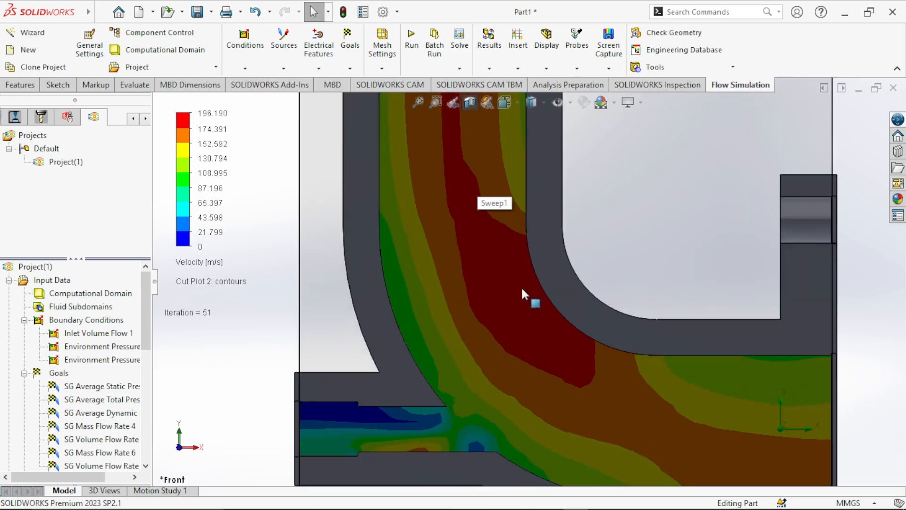
scroll(515, 315, "up", 5)
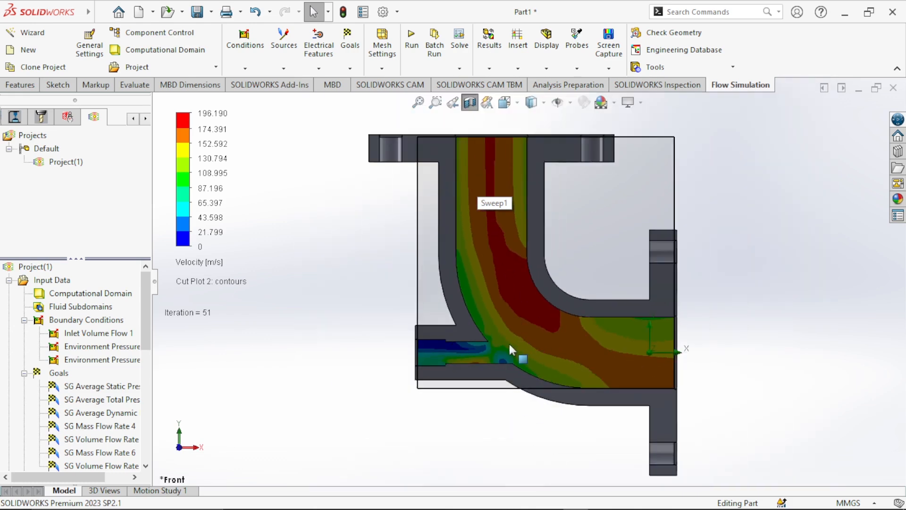
scroll(500, 341, "down", 4)
scroll(413, 344, "down", 3)
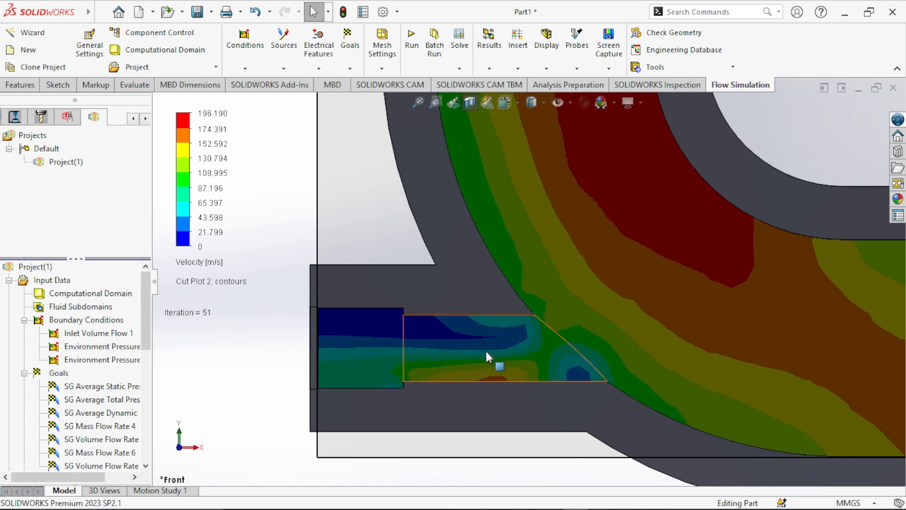
scroll(545, 338, "up", 2)
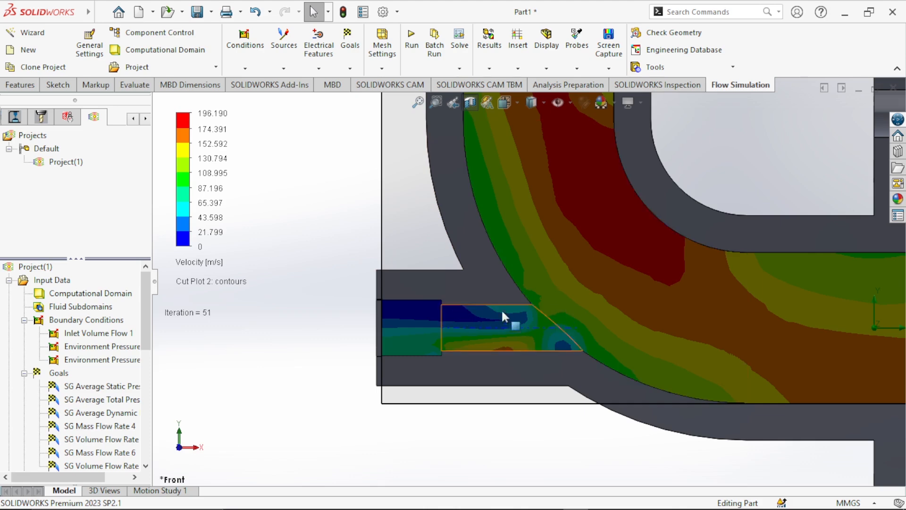
key("f")
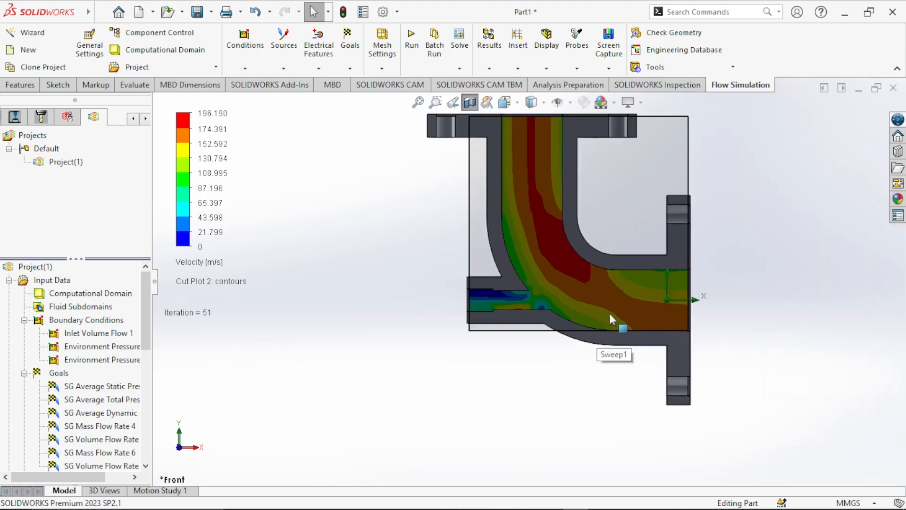
key("ctrl+7")
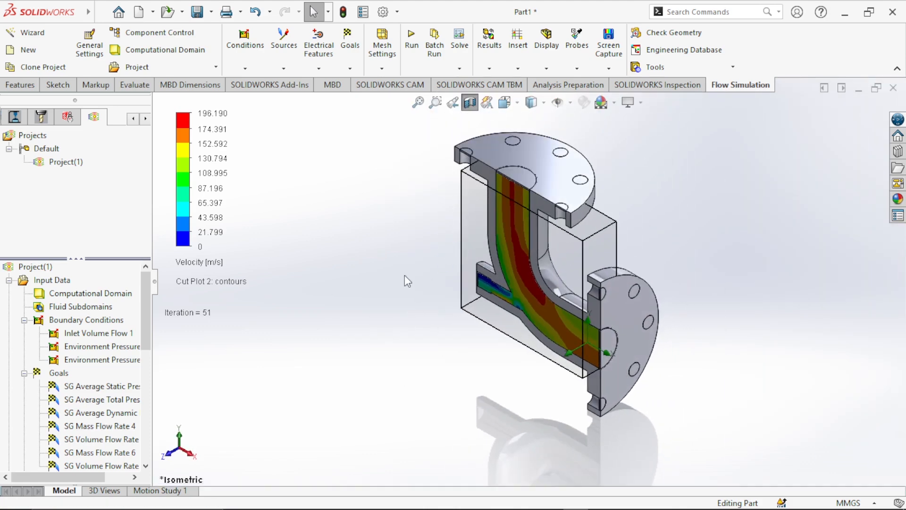
Step: Hide the velocity cut plot
scroll(30, 387, "down", 7)
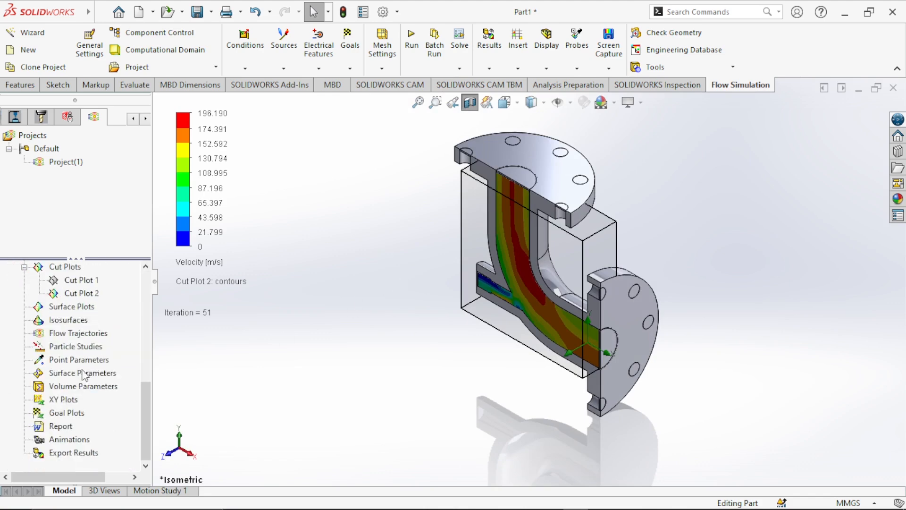
scroll(84, 359, "up", 2)
right_click(77, 373)
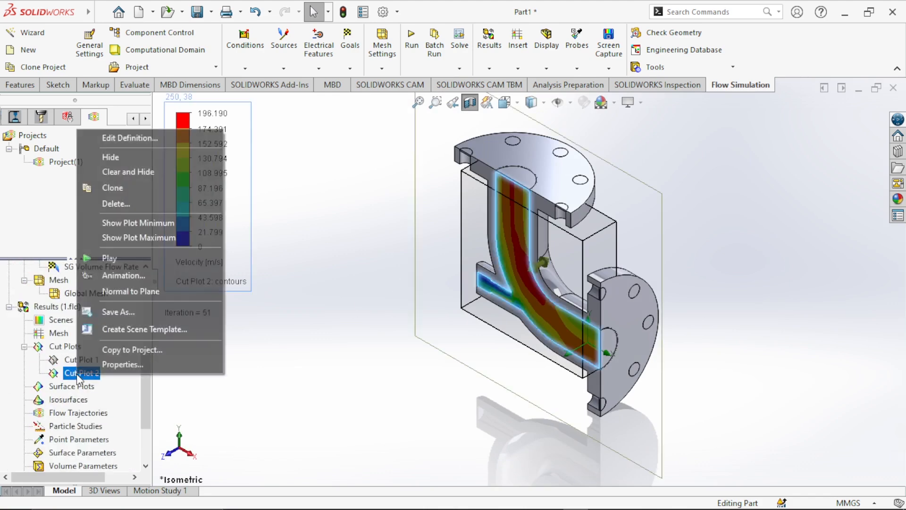
left_click(158, 157)
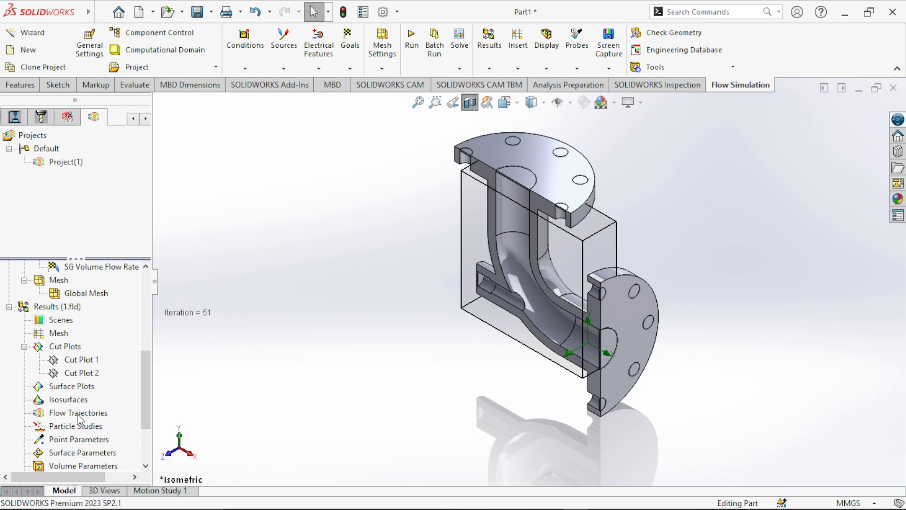
Step: Start a flow trajectories plot from the inner lid face atop the vertical pipe, with 200 starting points
right_click(78, 417)
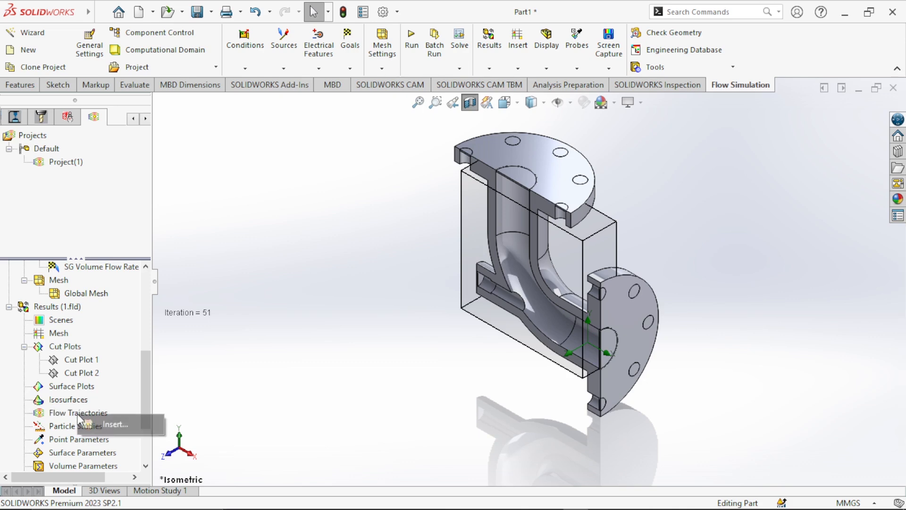
left_click(108, 424)
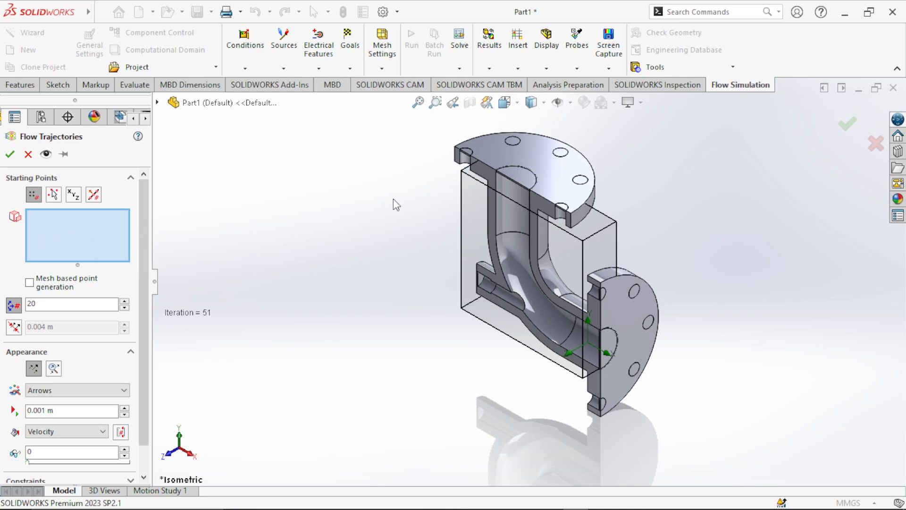
scroll(541, 191, "down", 5)
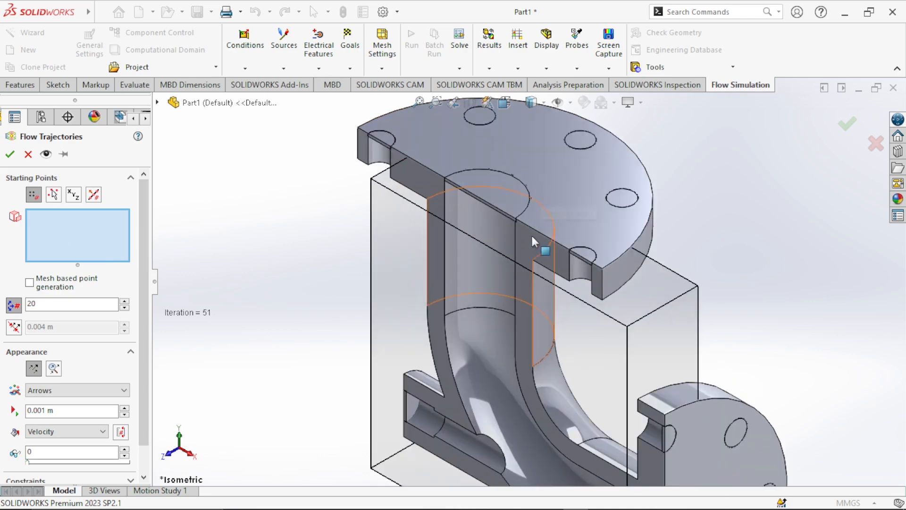
middle_click_drag(523, 85, 539, 85)
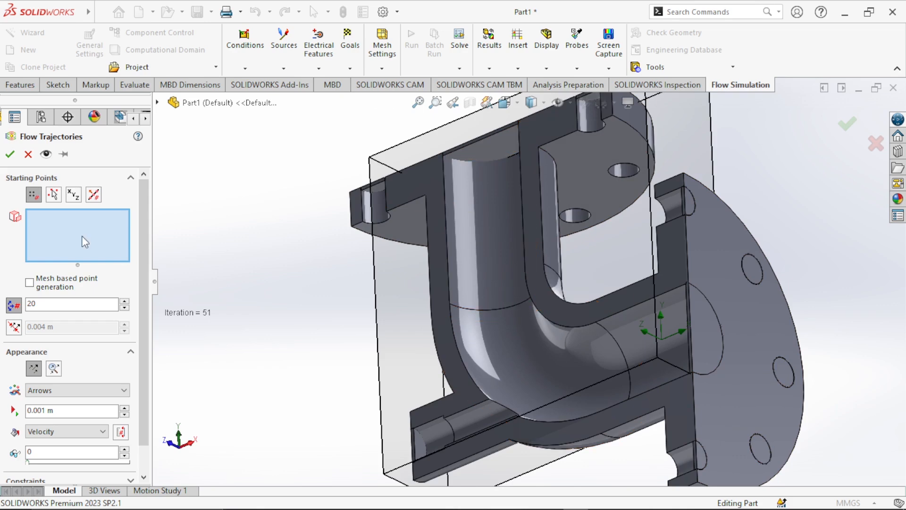
left_click(488, 143)
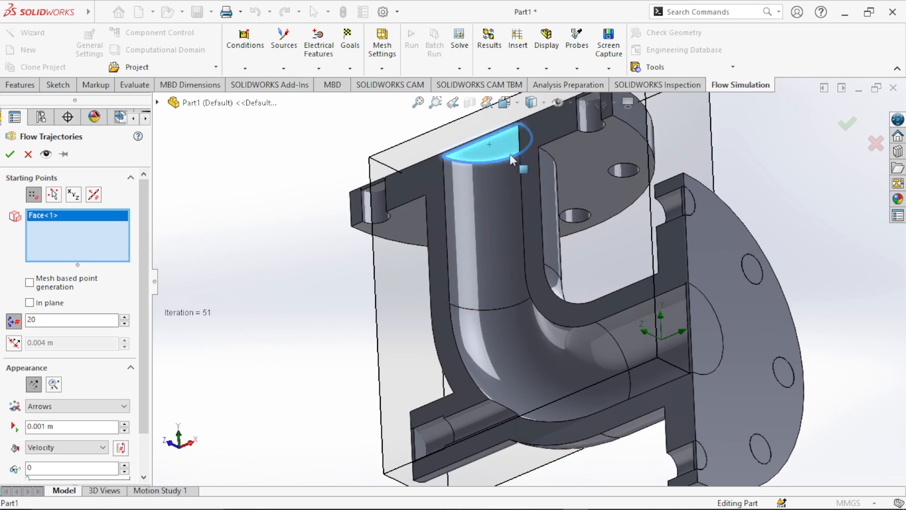
scroll(146, 247, "down", 2)
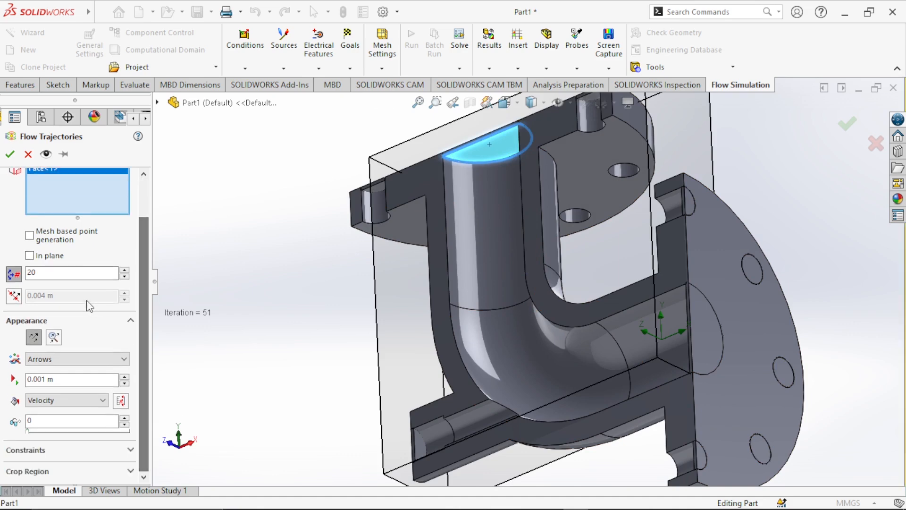
double_click(60, 272)
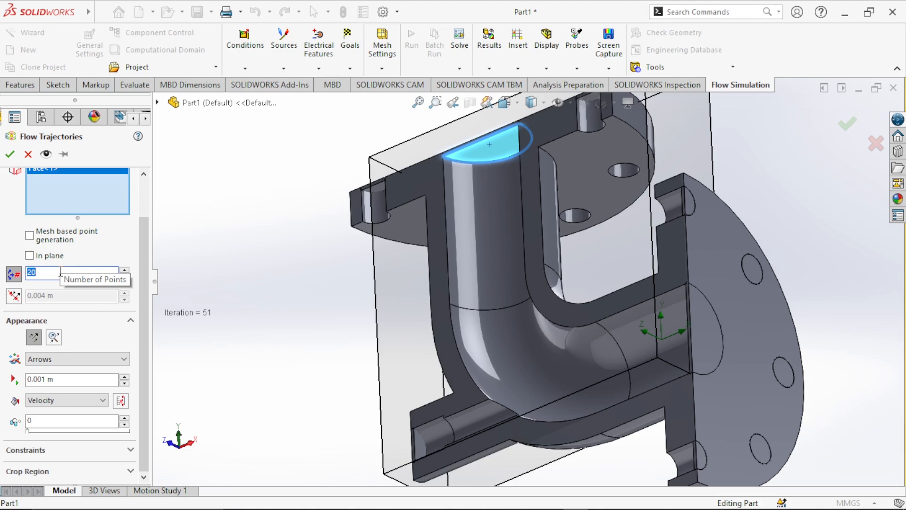
type("200")
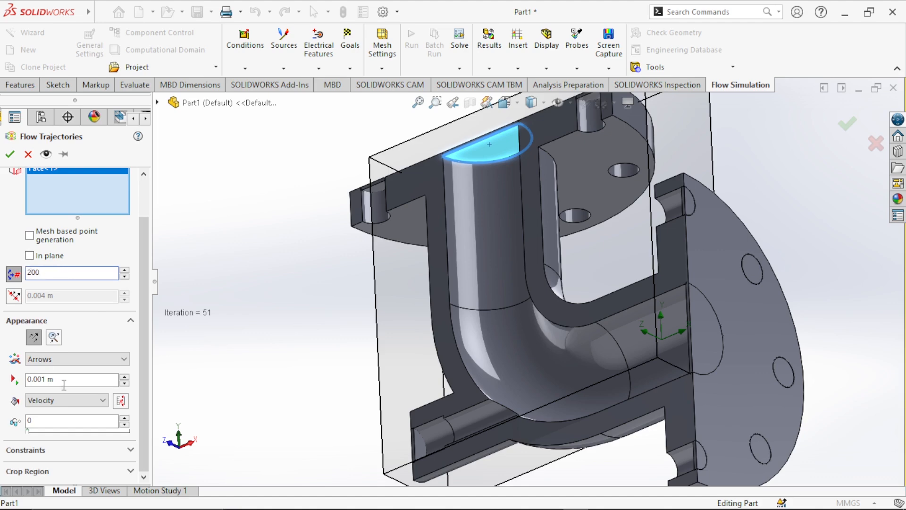
Step: Display the trajectories as Lines with Arrows coloured by Velocity and create the plot
left_click(94, 365)
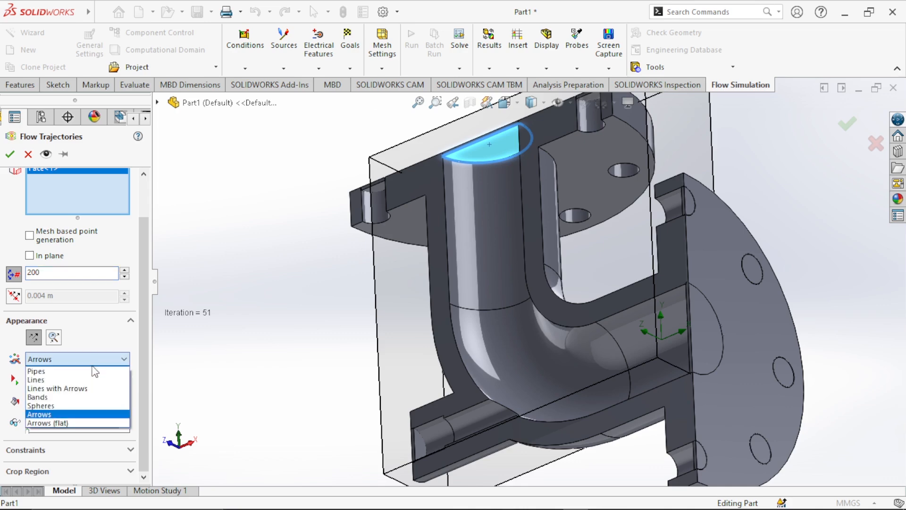
left_click(61, 388)
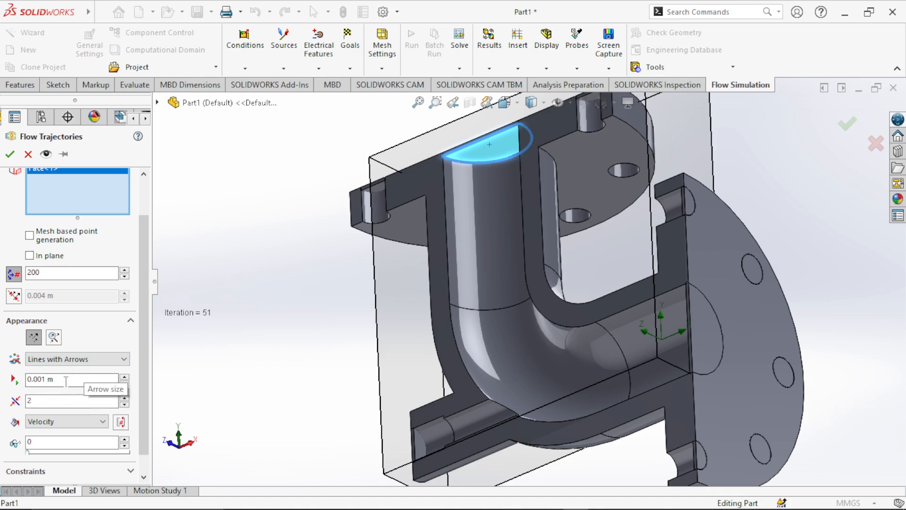
left_click(80, 422)
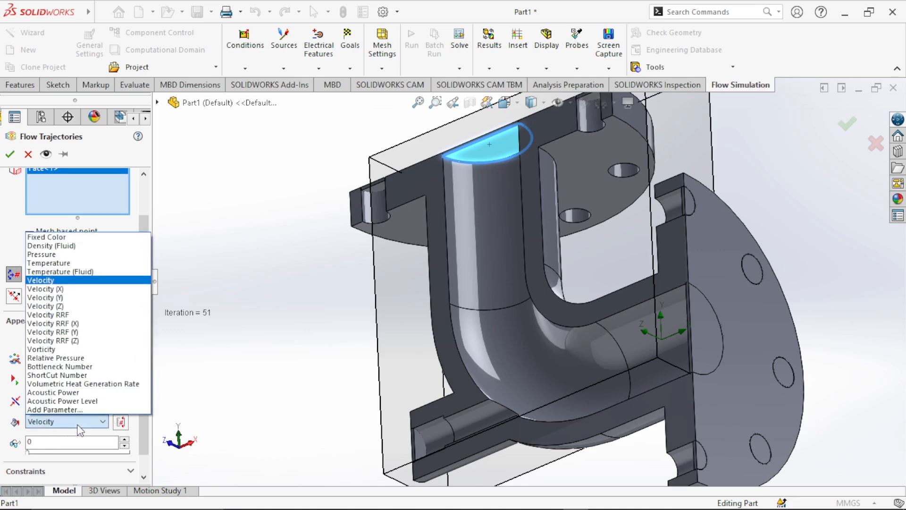
left_click(79, 427)
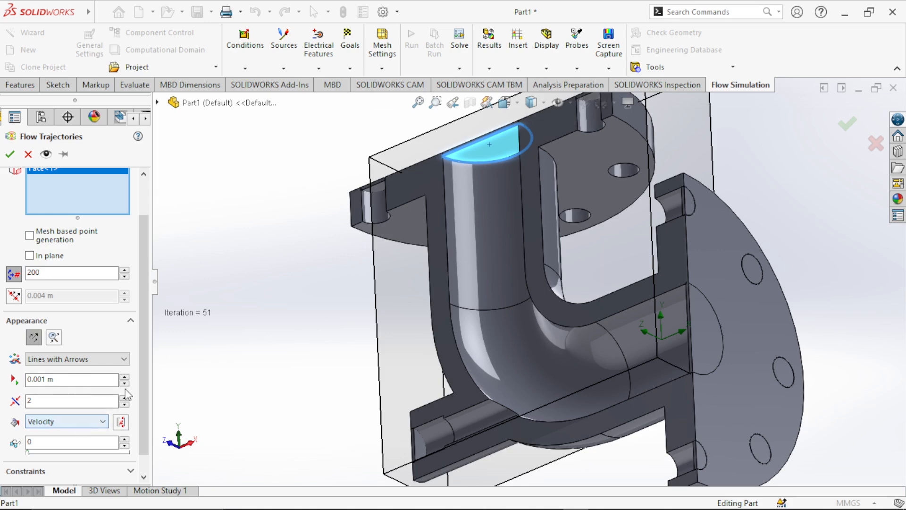
left_click_drag(141, 341, 142, 359)
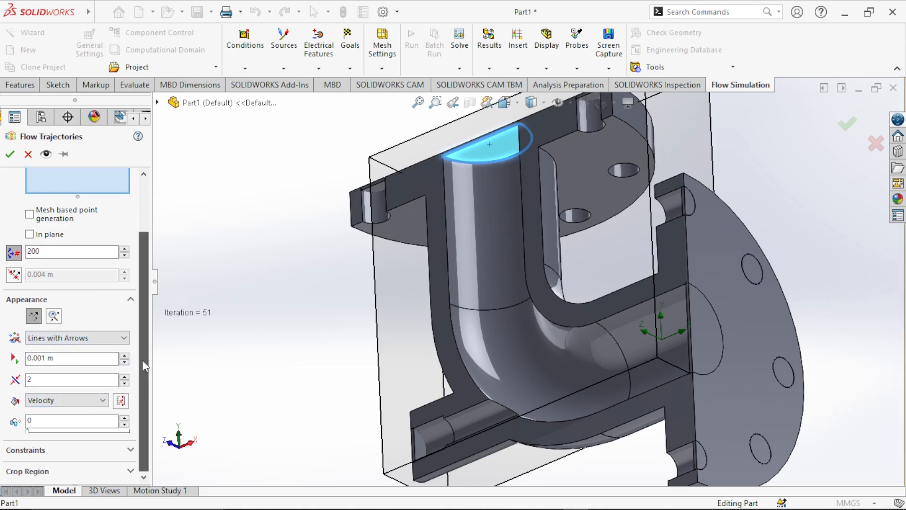
left_click(82, 399)
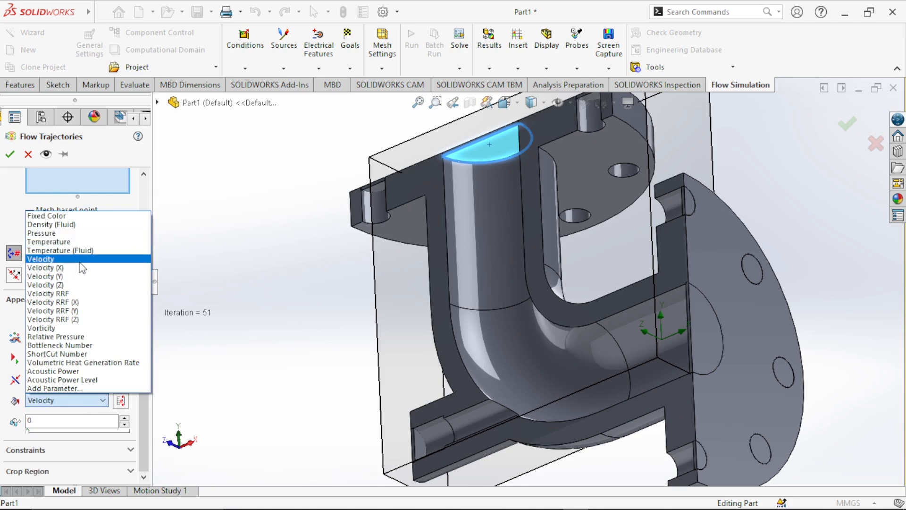
left_click(80, 261)
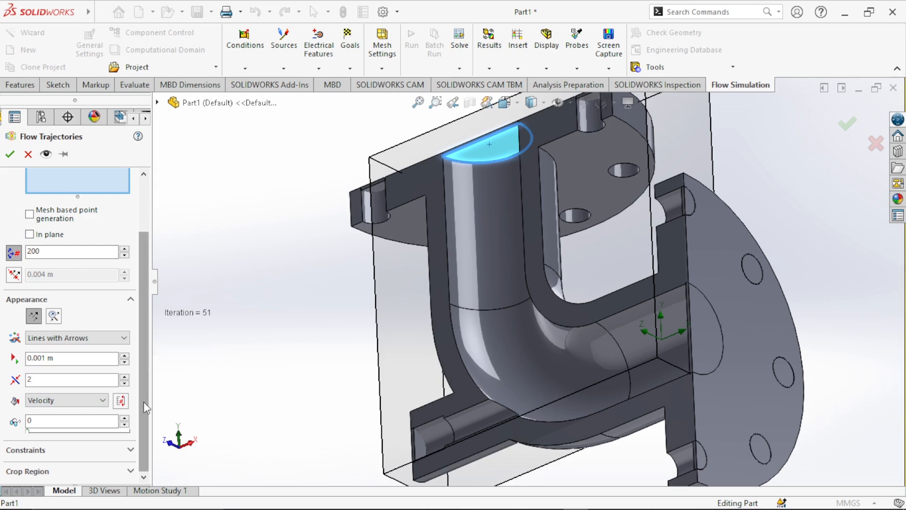
left_click(10, 154)
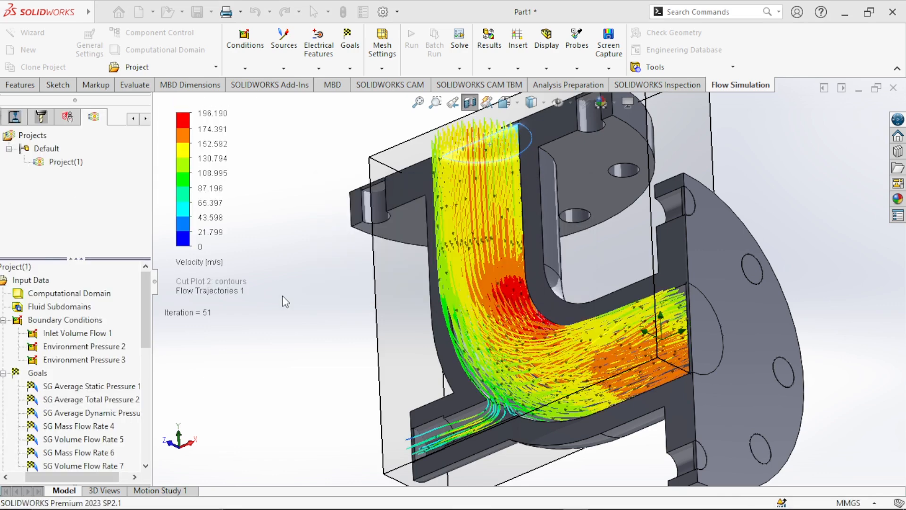
Step: View the trajectories from the isometric direction and review their definition without changing any settings
right_click_drag(272, 362, 315, 313)
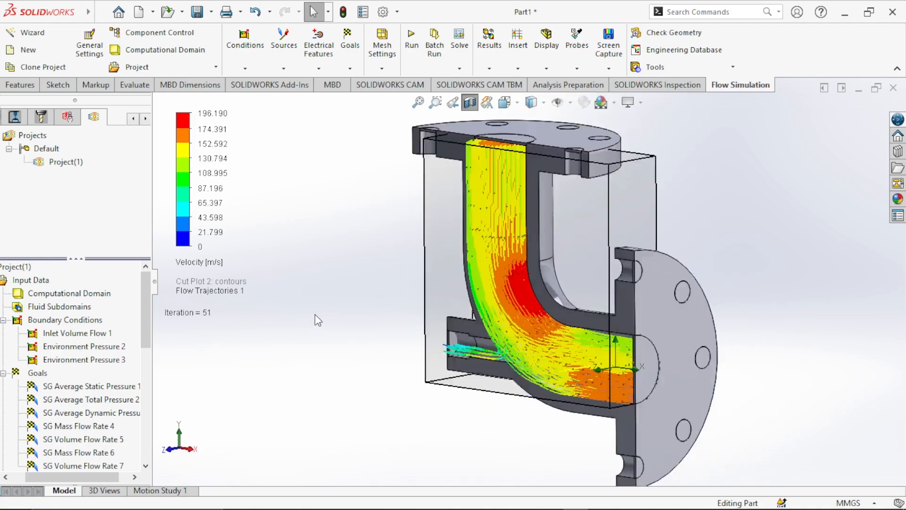
scroll(131, 349, "down", 8)
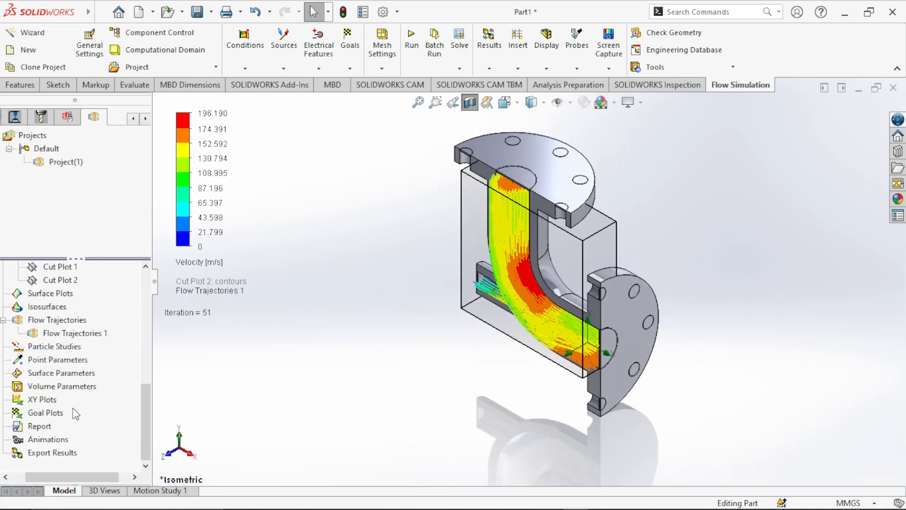
left_click(73, 333)
right_click(74, 332)
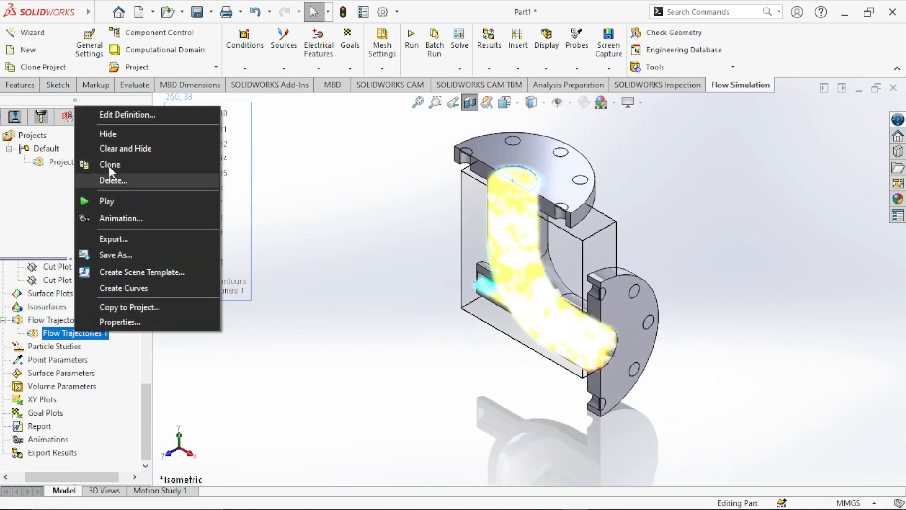
left_click(114, 114)
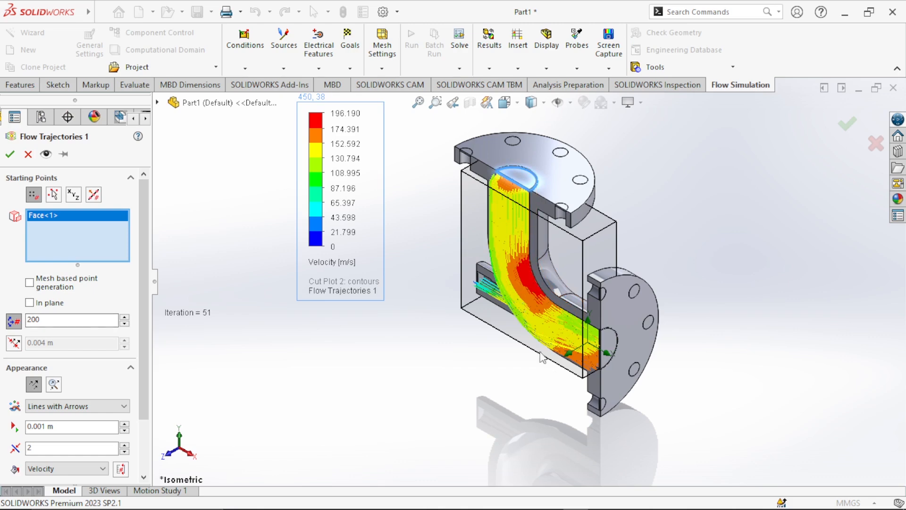
left_click(10, 154)
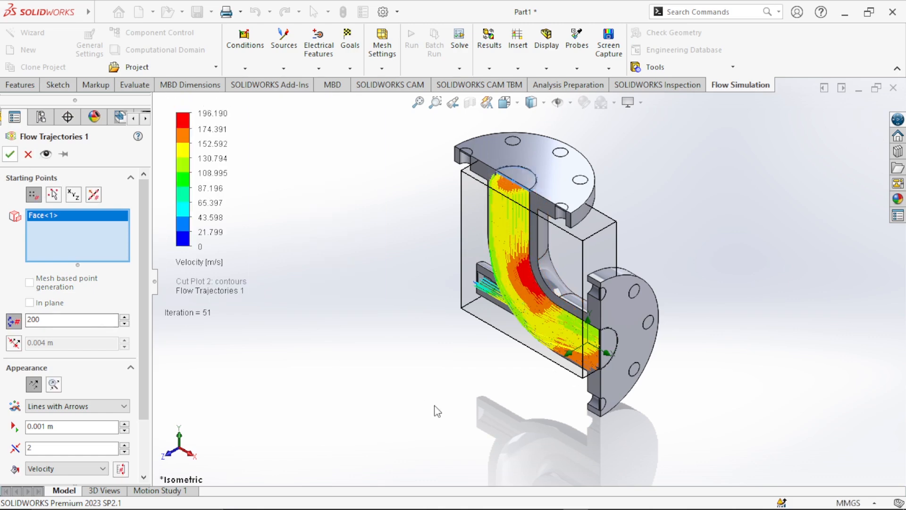
Step: Play the flow trajectories animation and examine the flow through the bend and small branch pipe in the front view
right_click(70, 333)
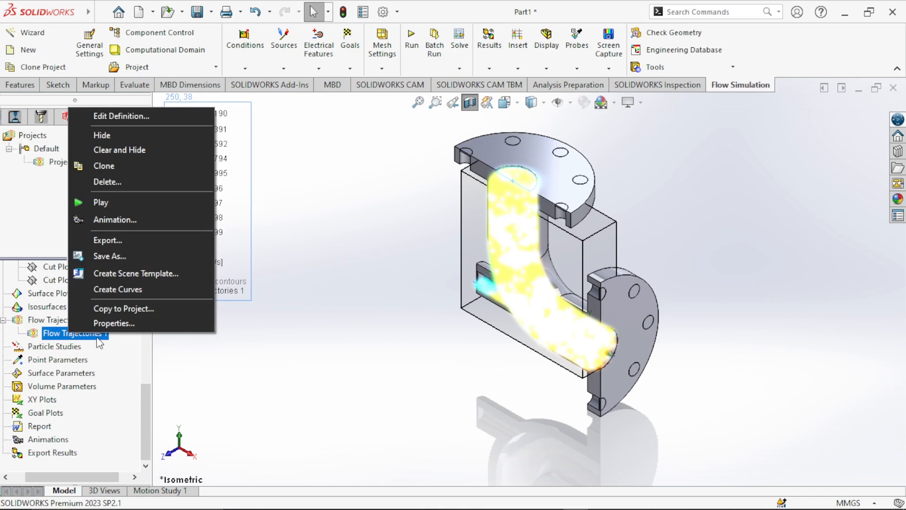
left_click(131, 201)
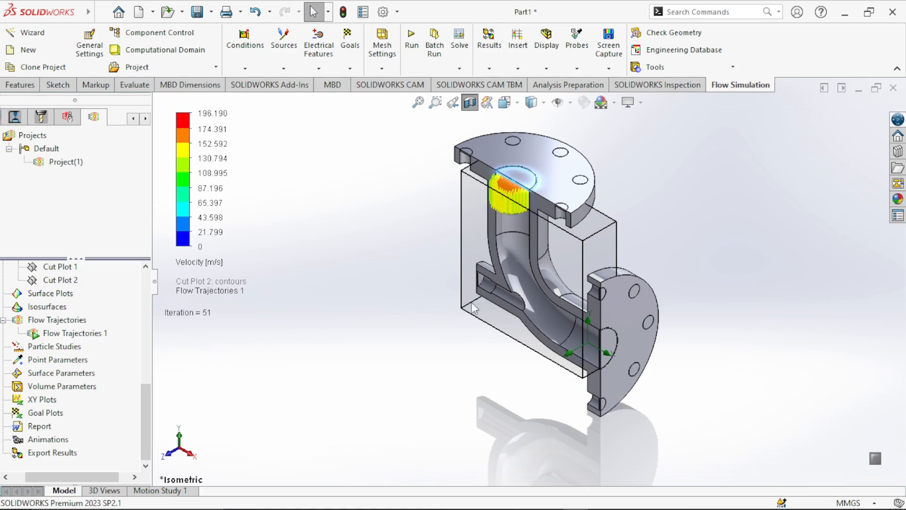
scroll(528, 256, "down", 2)
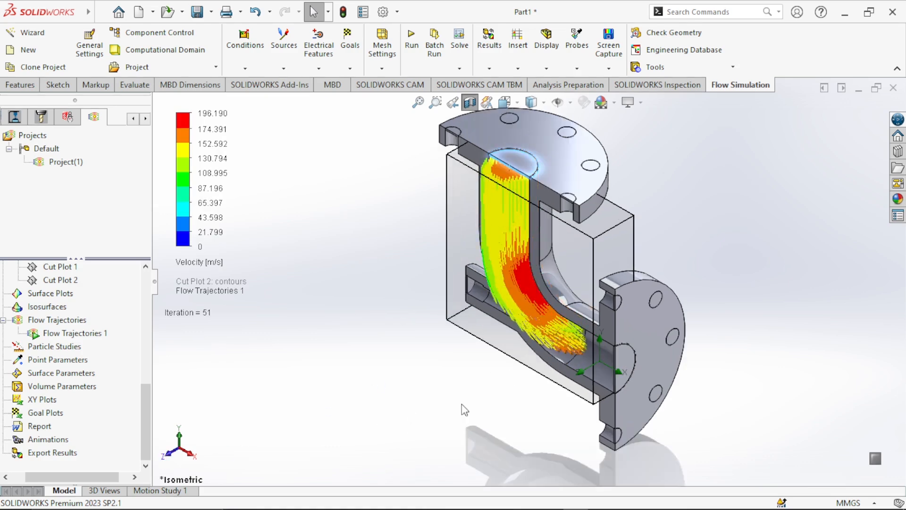
left_click(166, 460)
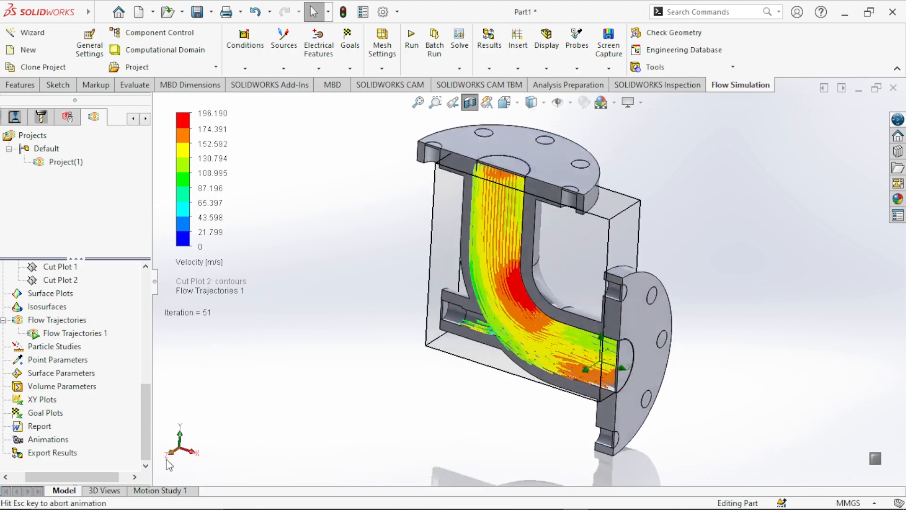
scroll(464, 377, "up", 2)
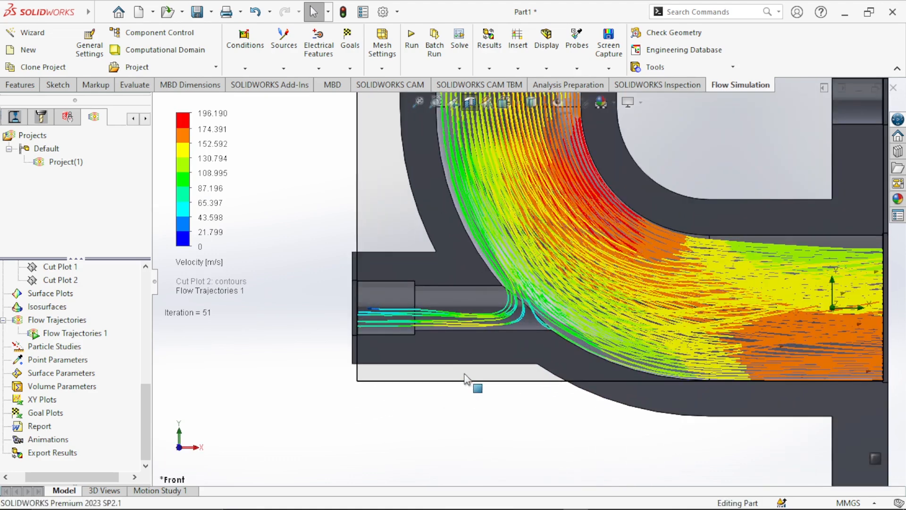
scroll(532, 370, "up", 2)
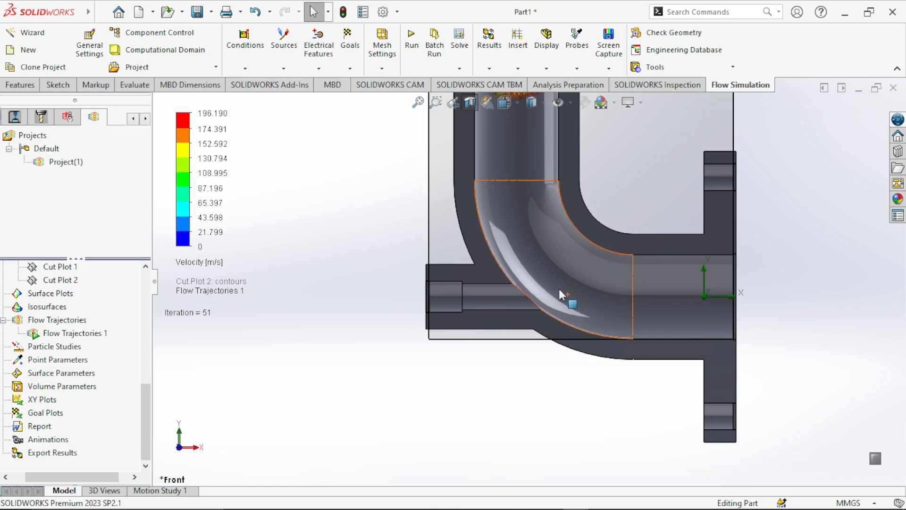
scroll(561, 295, "down", 1)
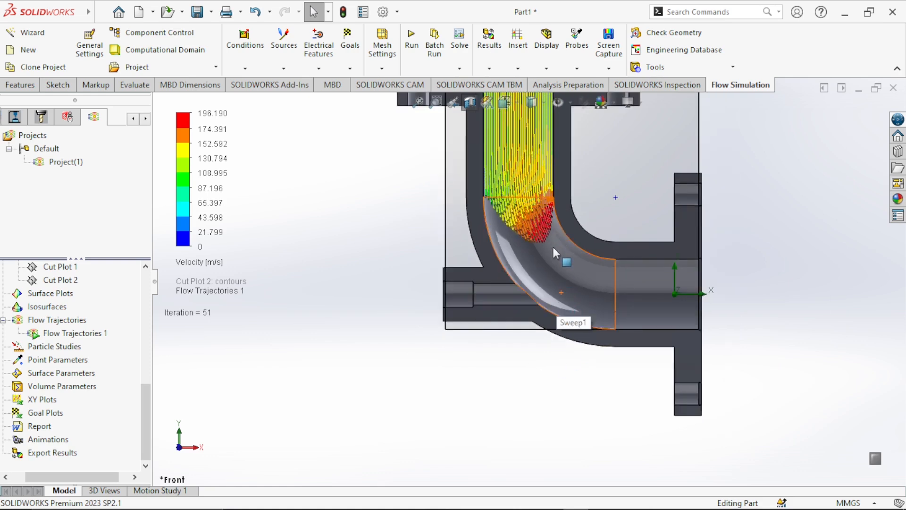
scroll(553, 248, "down", 1)
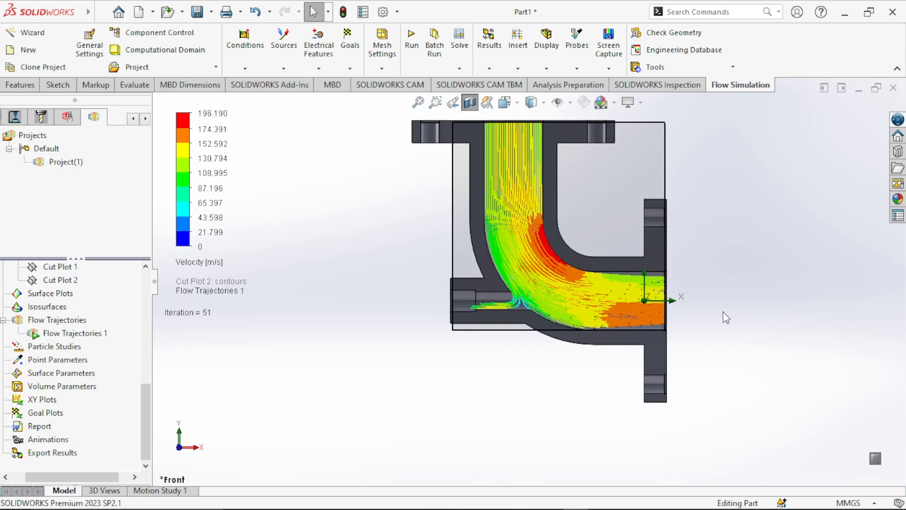
Step: Examine the animated trajectory arrows up close along the vertical pipe and bend in the isometric view
key("ctrl+7")
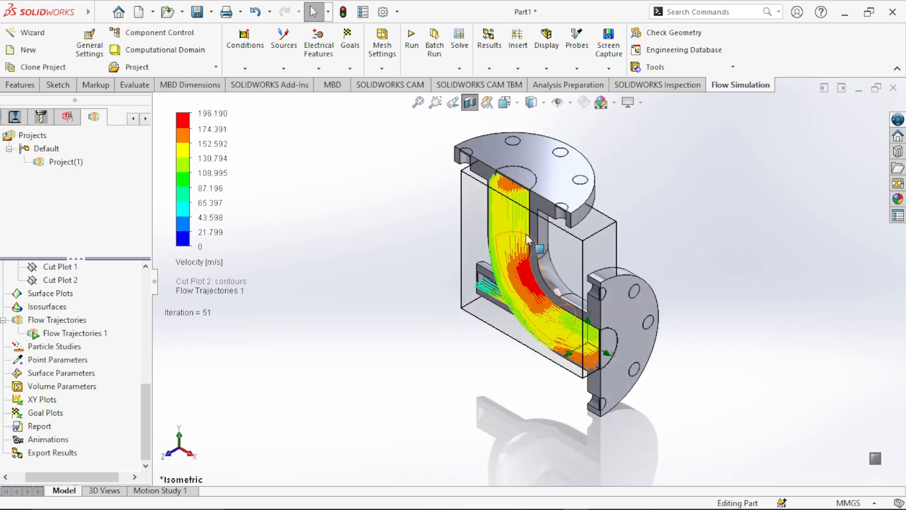
scroll(526, 231, "up", 1)
scroll(519, 255, "up", 1)
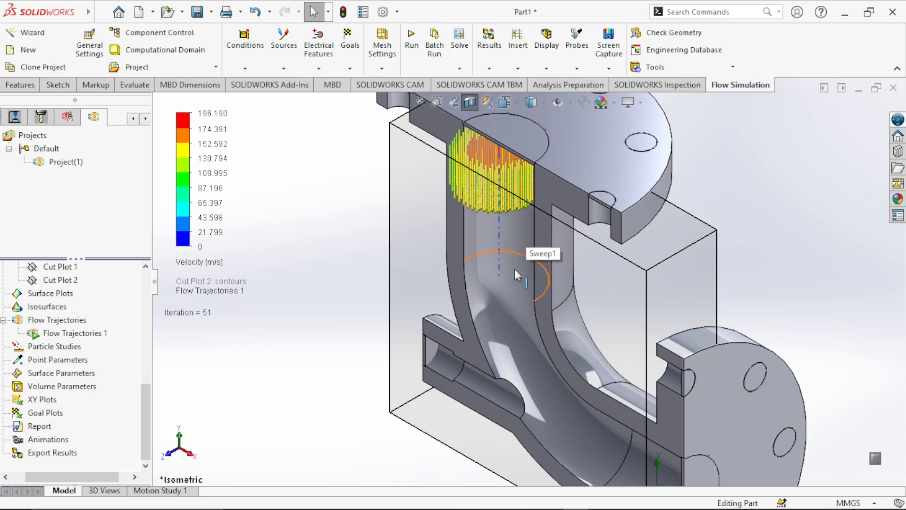
scroll(518, 266, "up", 3)
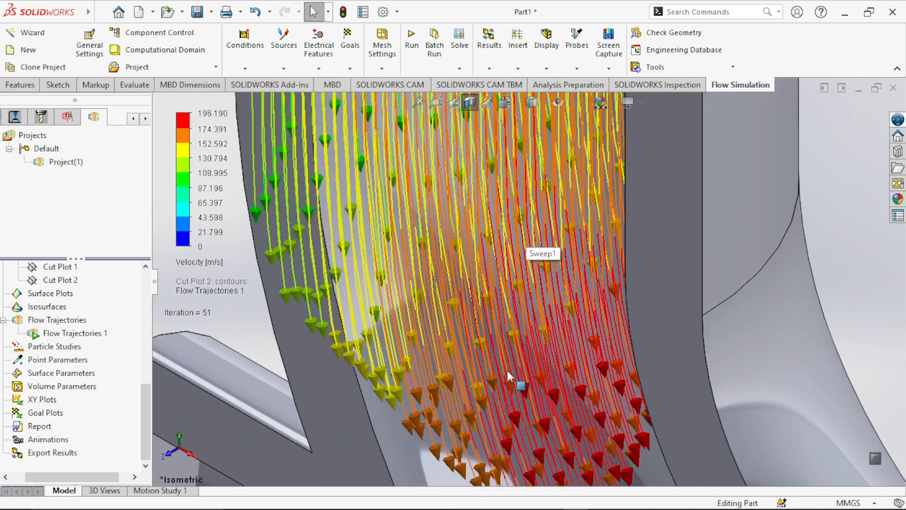
scroll(517, 434, "down", 3)
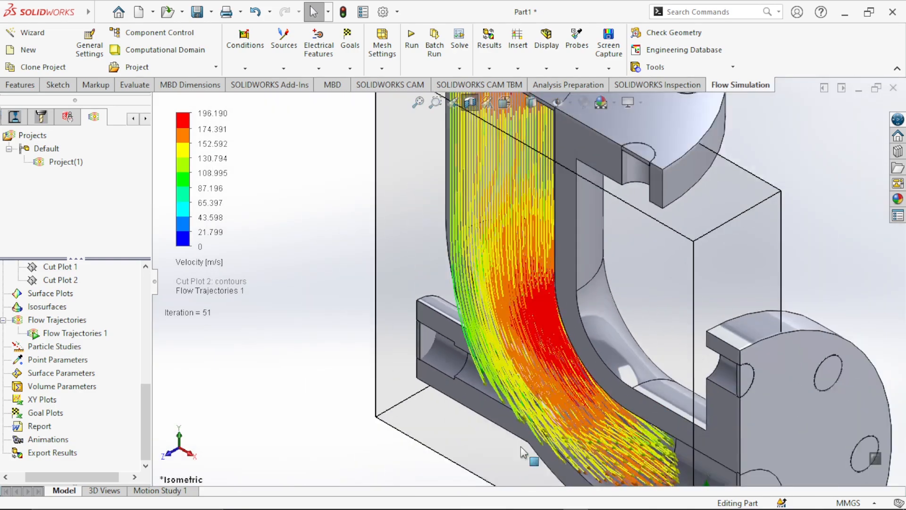
scroll(689, 449, "up", 3)
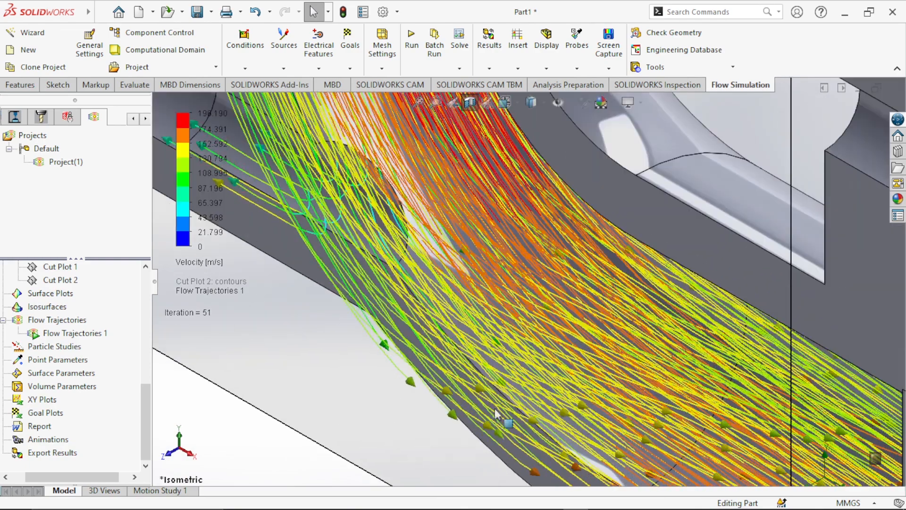
scroll(516, 413, "down", 2)
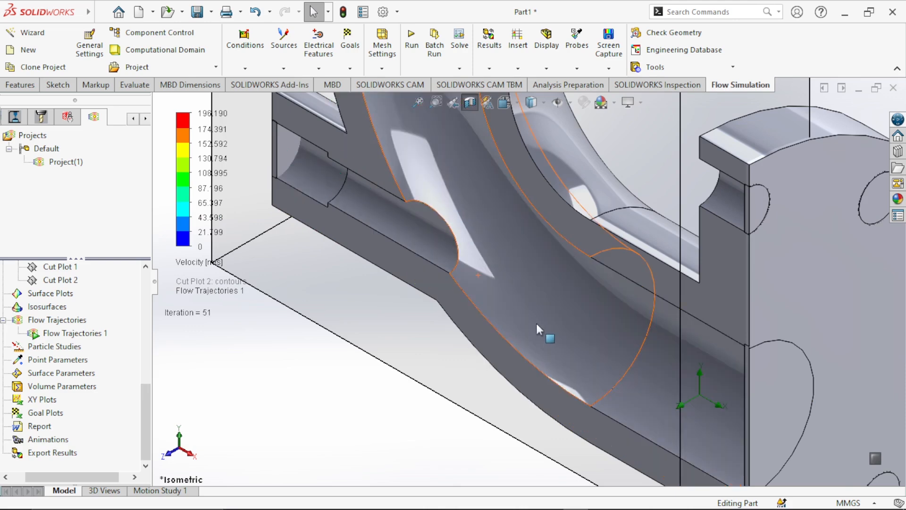
Step: Stop the trajectories animation and change the display of Flow Trajectories 1 to Spheres
scroll(428, 368, "down", 4)
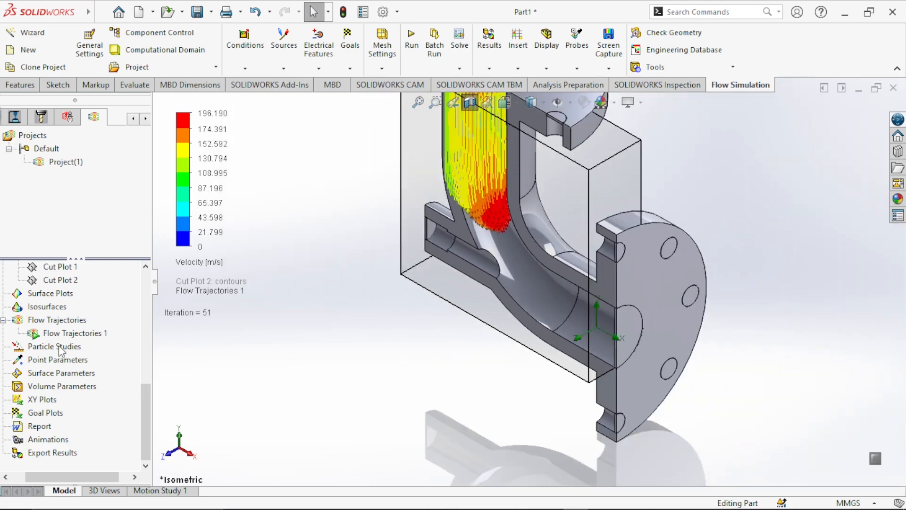
right_click(74, 333)
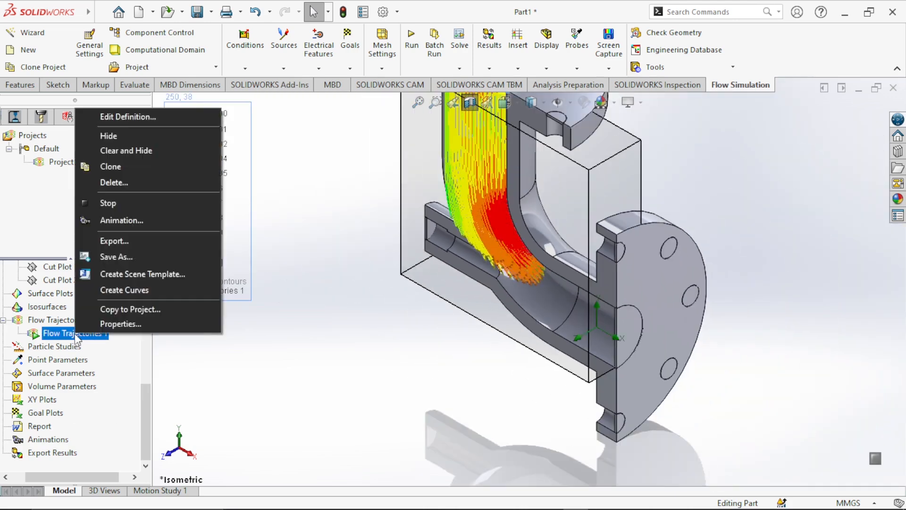
left_click(839, 402)
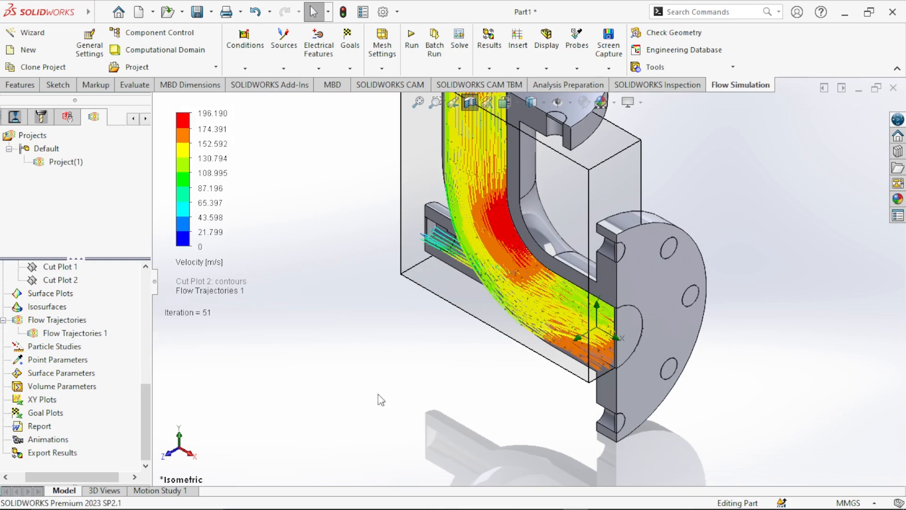
right_click(63, 336)
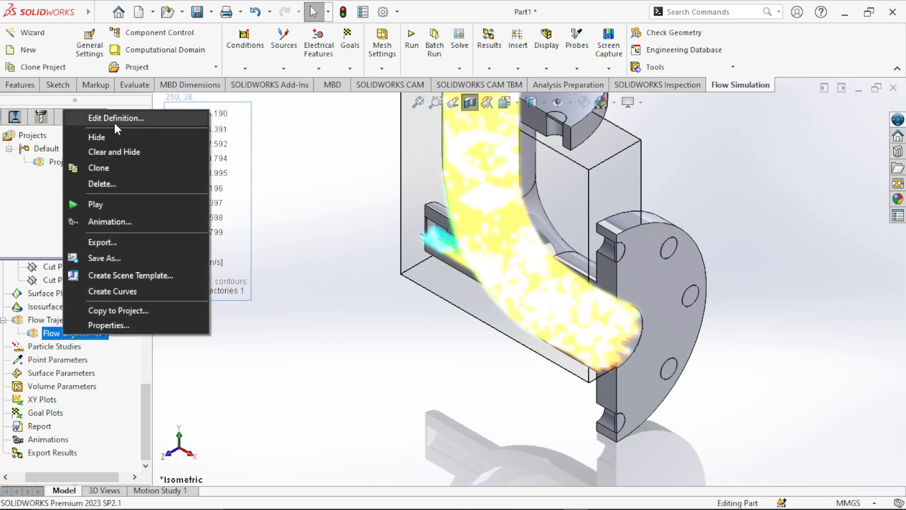
left_click(115, 120)
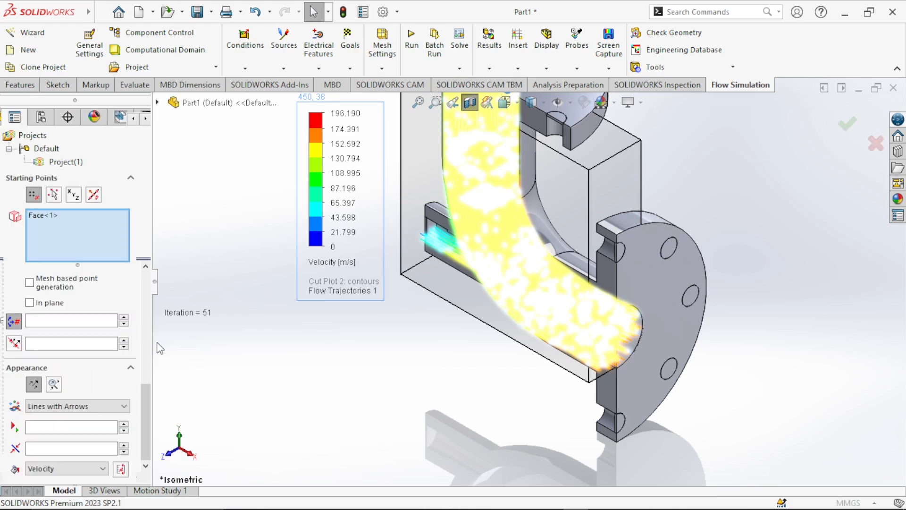
left_click(71, 405)
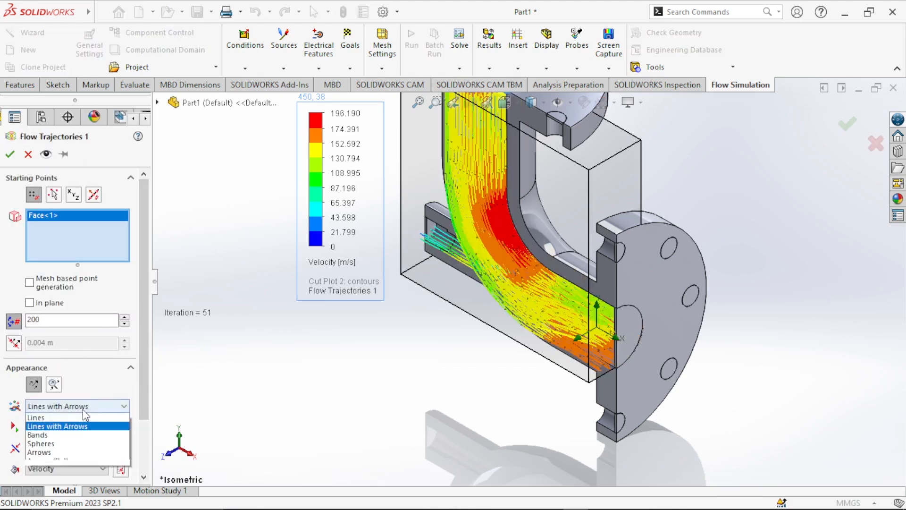
left_click(76, 454)
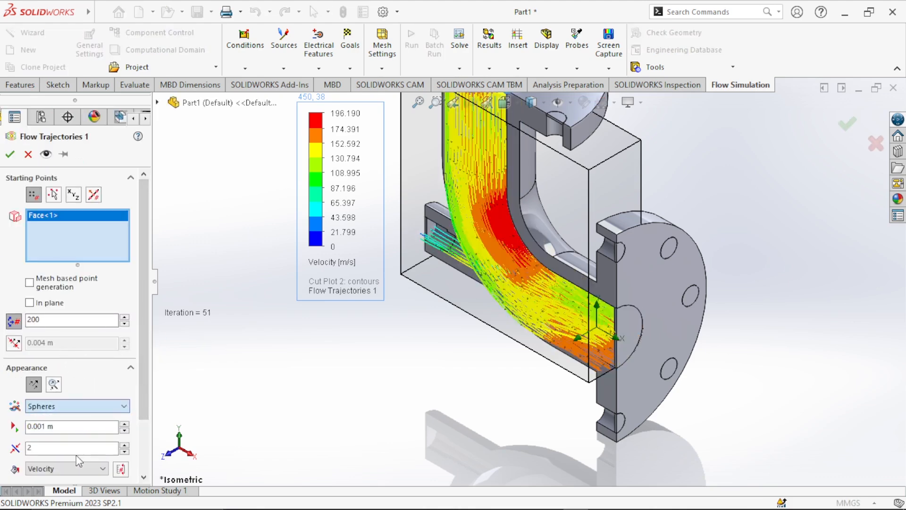
left_click(10, 154)
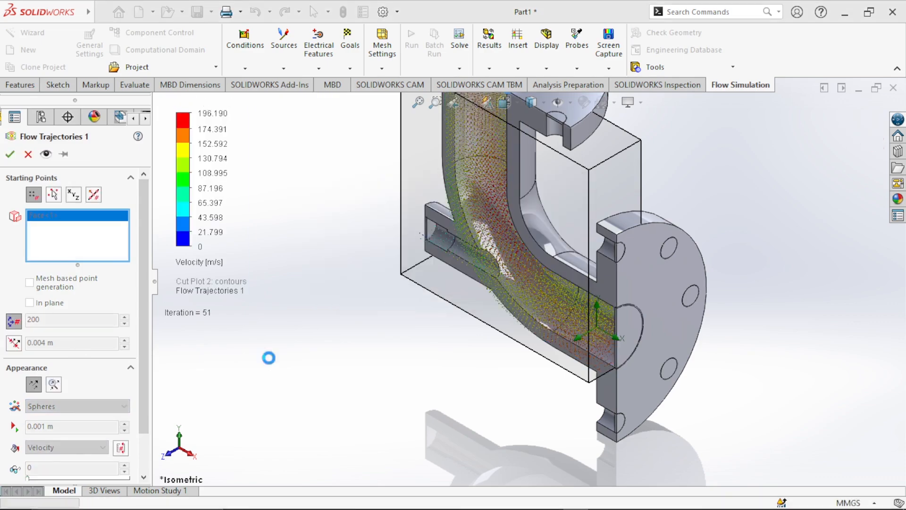
Step: Play the sphere trajectories animation and examine the flow through the bend in the isometric view
scroll(594, 290, "down", 10)
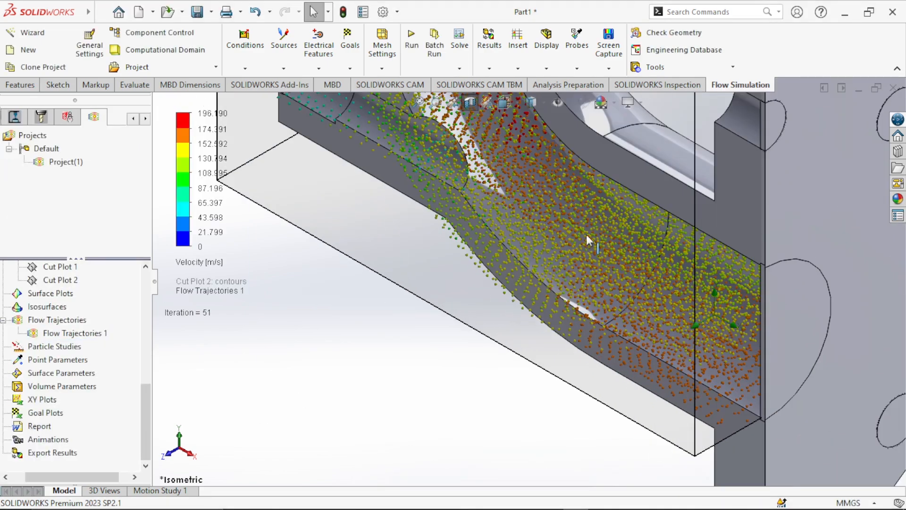
scroll(506, 300, "up", 10)
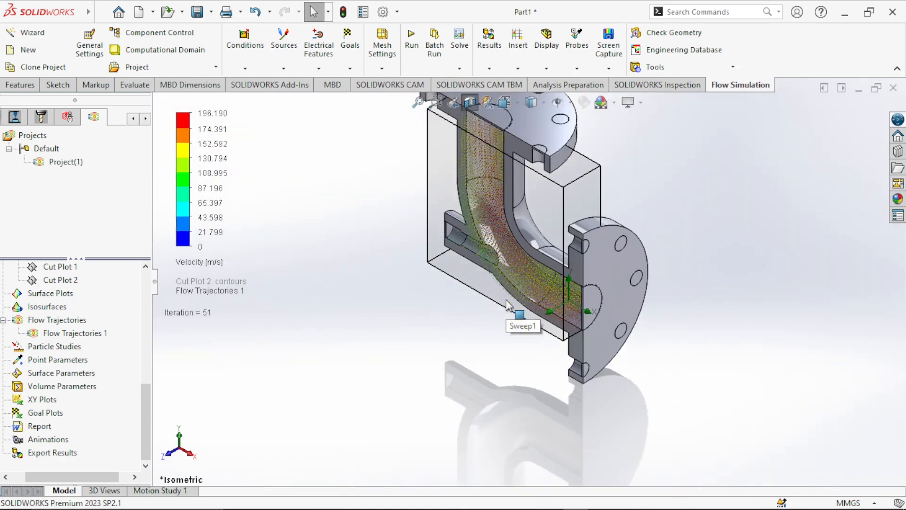
right_click(52, 333)
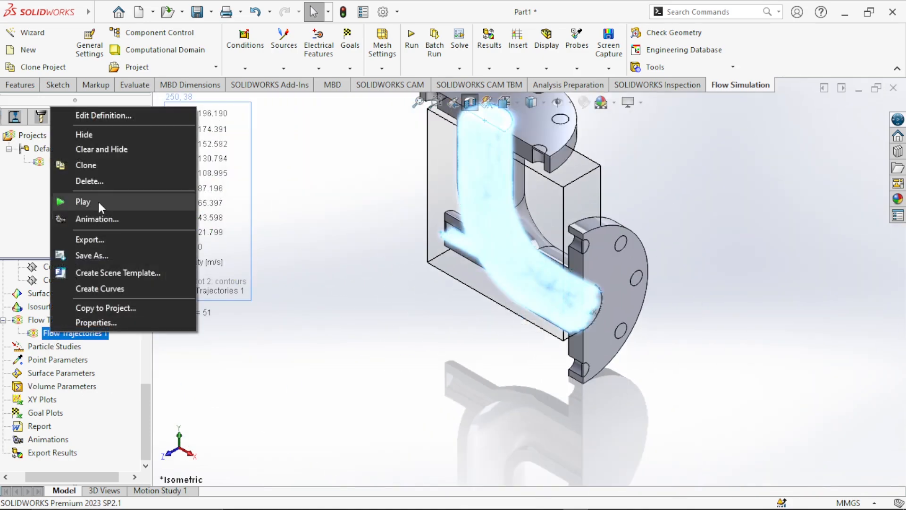
left_click(104, 201)
scroll(508, 240, "down", 10)
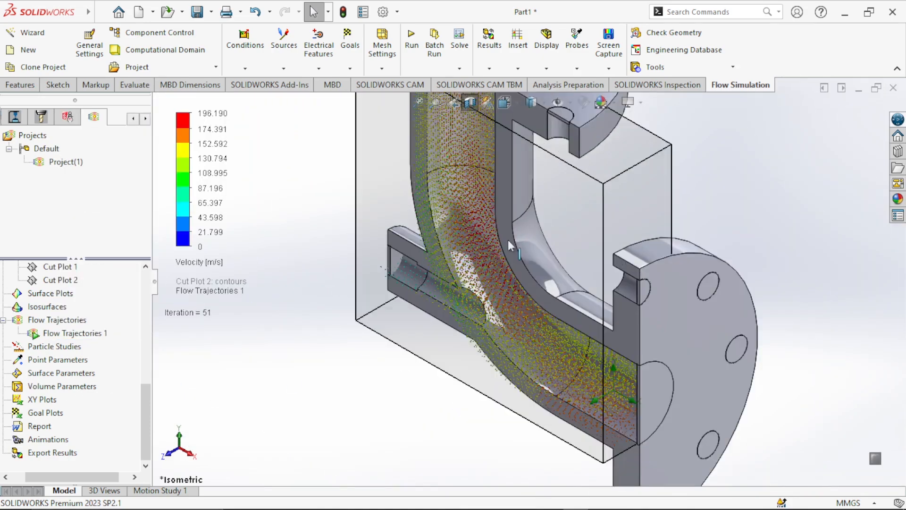
scroll(454, 329, "up", 10)
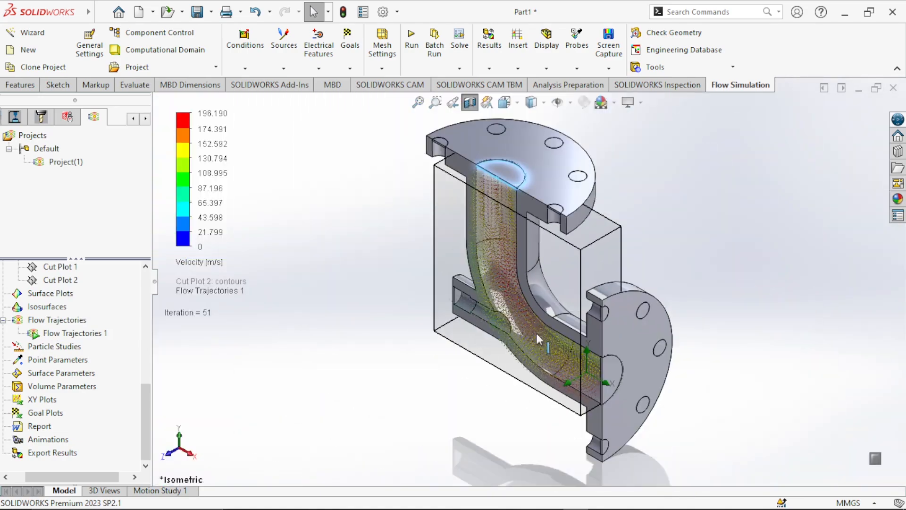
scroll(529, 326, "down", 3)
scroll(529, 327, "up", 4)
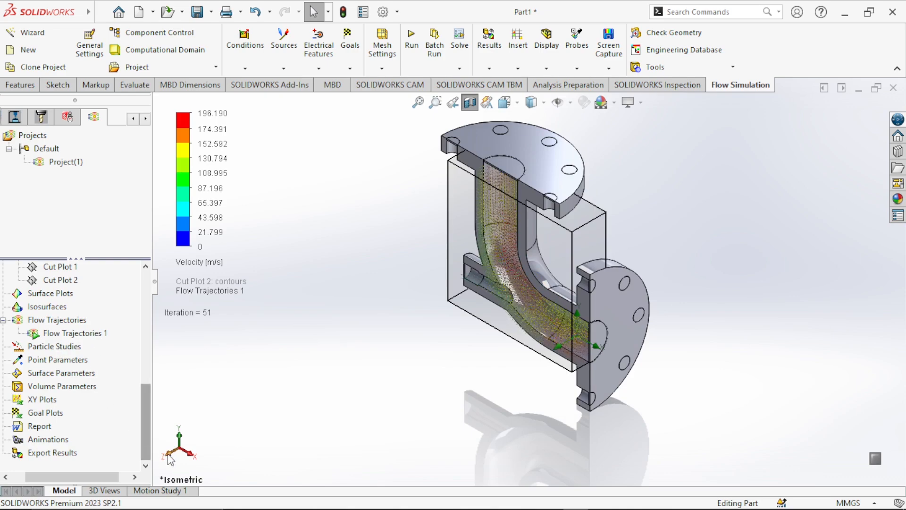
Step: Examine the animated spheres along the vertical pipe, bend and small branch pipe in the front view
key("ctrl+1")
scroll(483, 217, "down", 10)
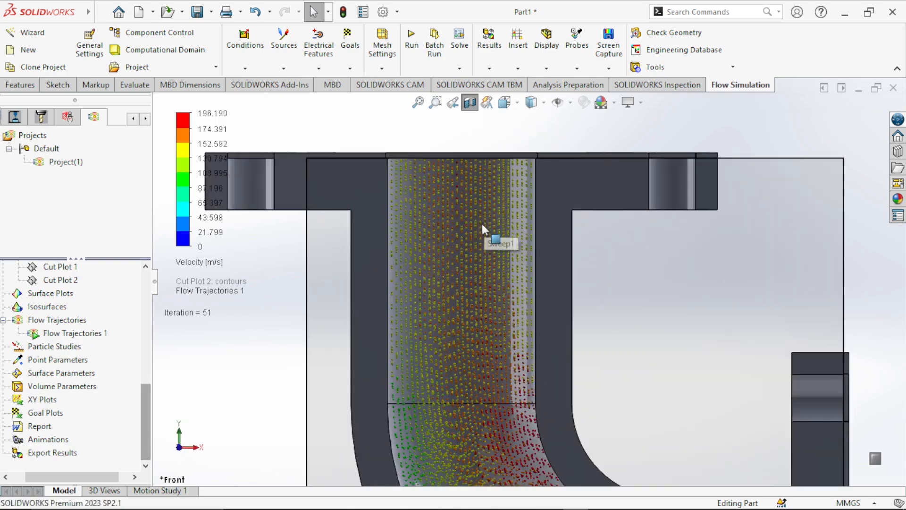
scroll(489, 238, "up", 10)
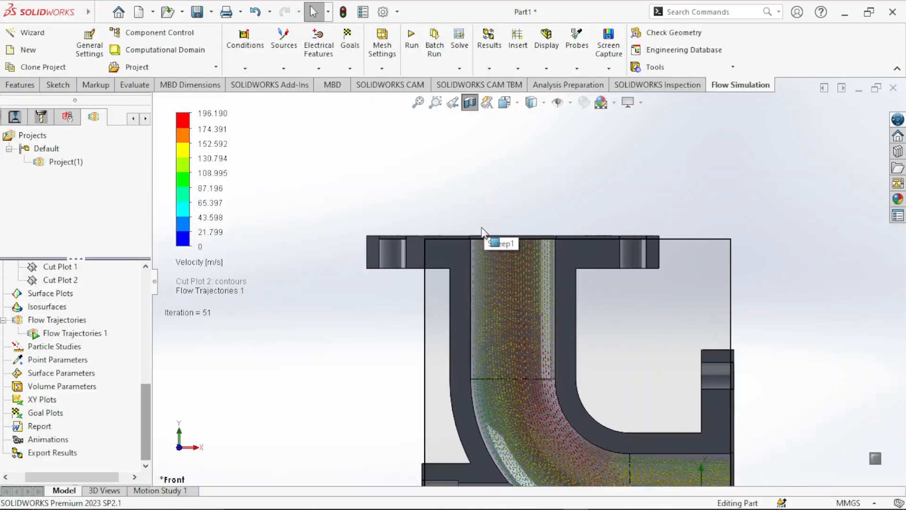
scroll(605, 421, "up", 3)
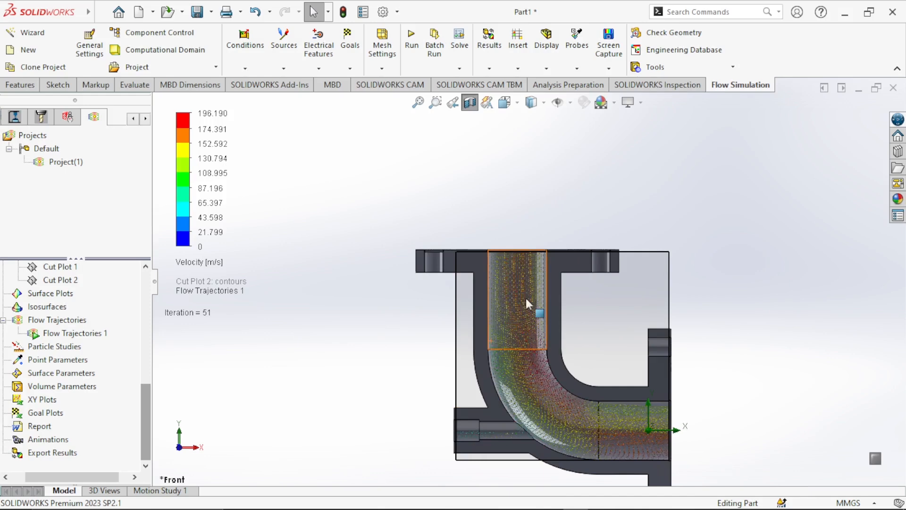
scroll(523, 326, "down", 3)
scroll(510, 368, "up", 5)
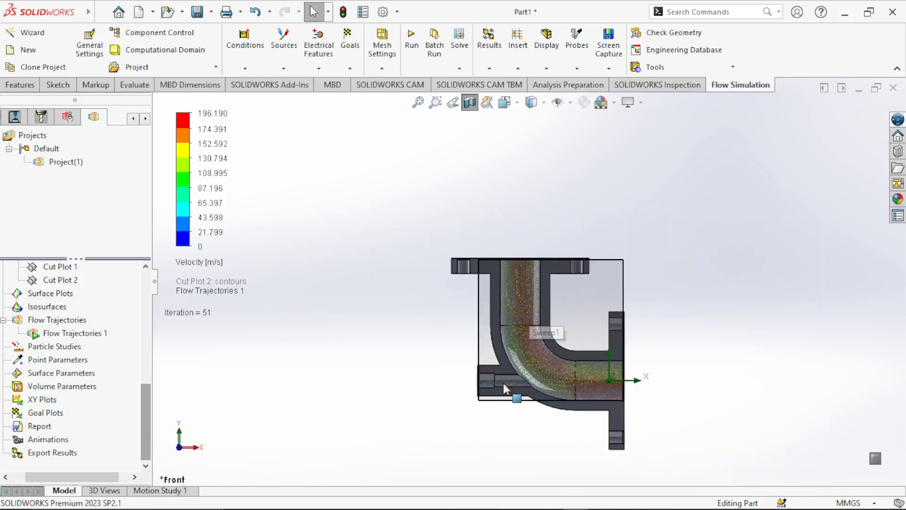
Step: Stop the sphere animation and hide Flow Trajectories 1
right_click(62, 332)
left_click(116, 204)
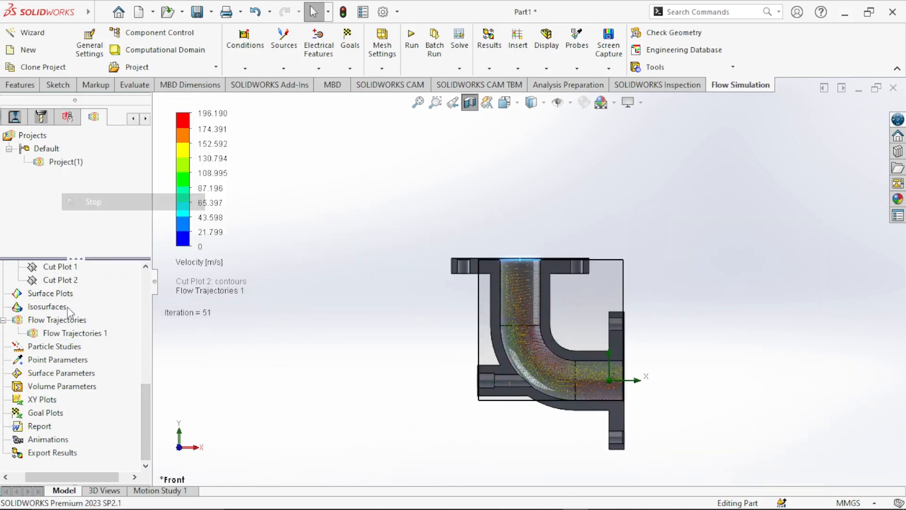
right_click(71, 339)
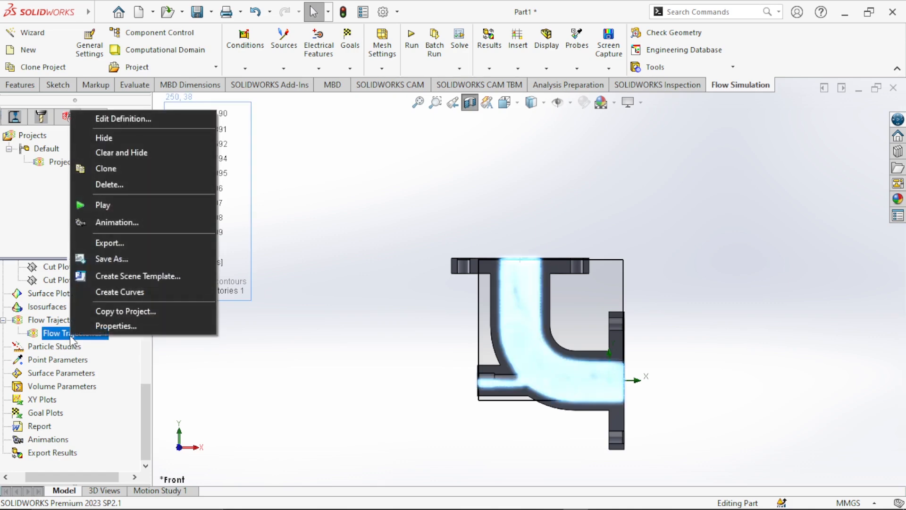
left_click(111, 138)
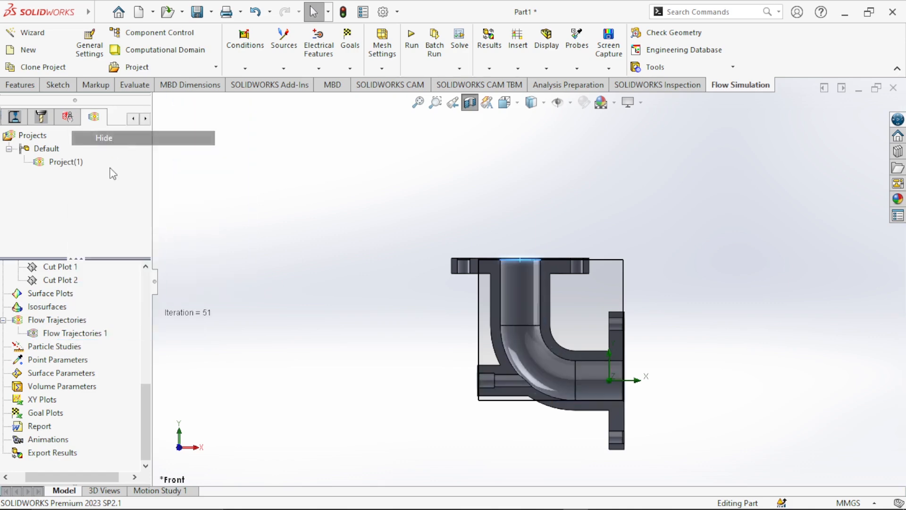
Step: Create a new flow trajectories plot from the selected inlet face with 200 points, shown as Lines with Arrows coloured by Pressure
right_click(71, 321)
left_click(116, 336)
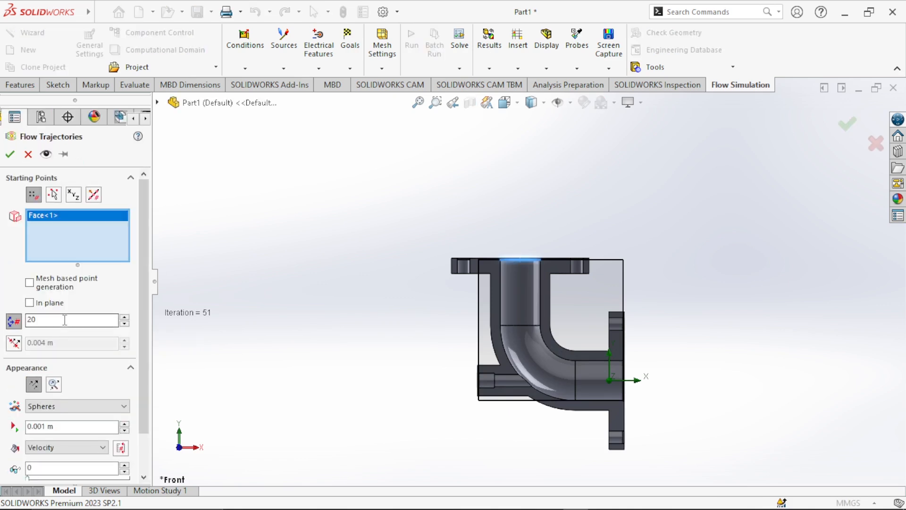
double_click(64, 320)
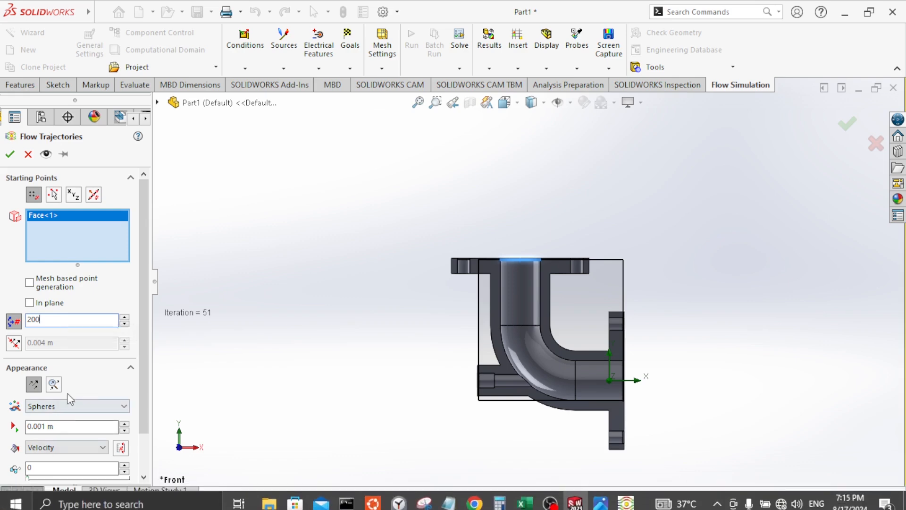
left_click(66, 406)
left_click(57, 436)
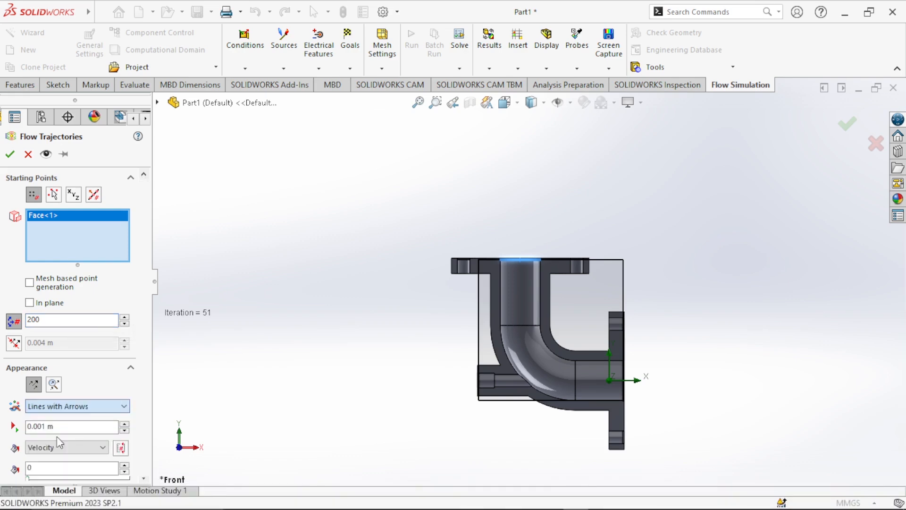
left_click_drag(145, 338, 139, 385)
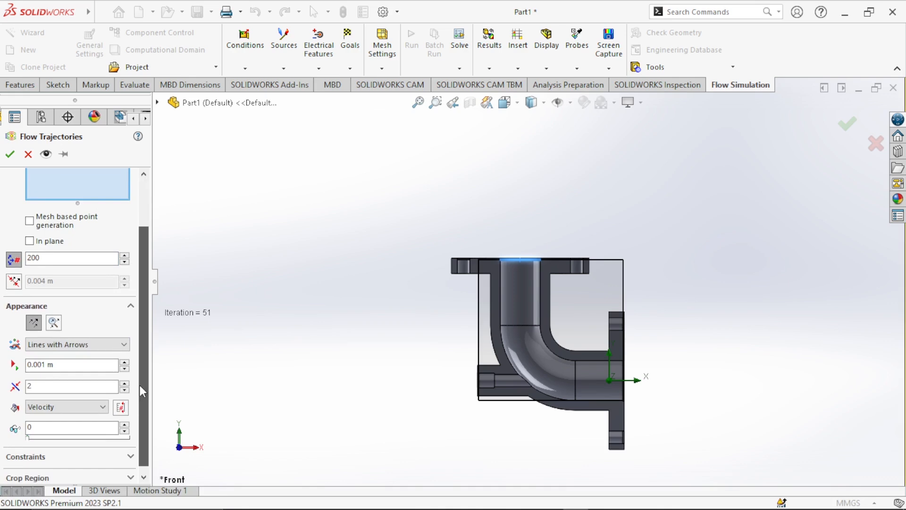
left_click(72, 409)
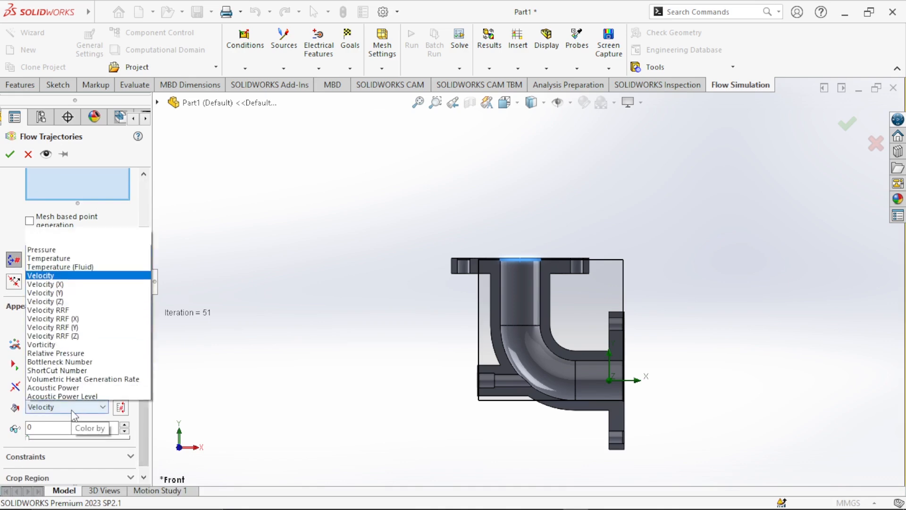
left_click(88, 240)
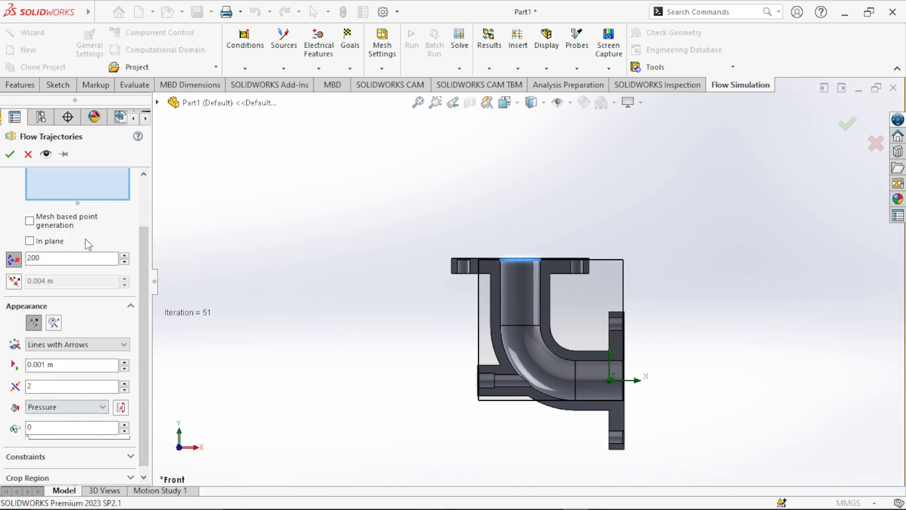
left_click(9, 154)
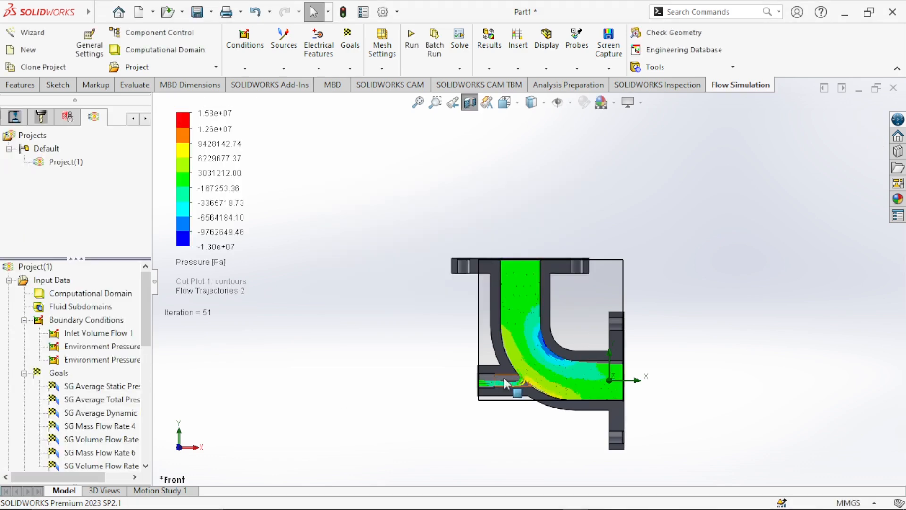
Step: Examine the pressure-coloured trajectories up close around the bend and from the isometric direction
scroll(506, 382, "down", 10)
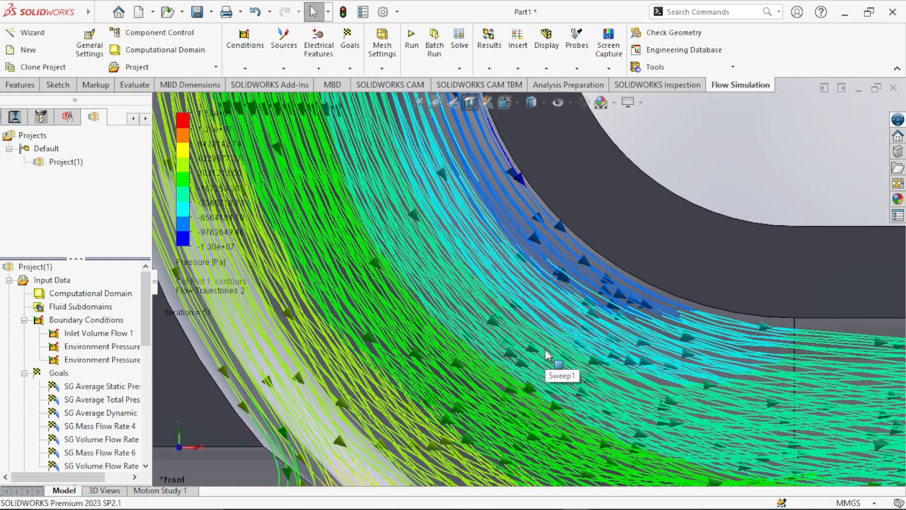
key("f")
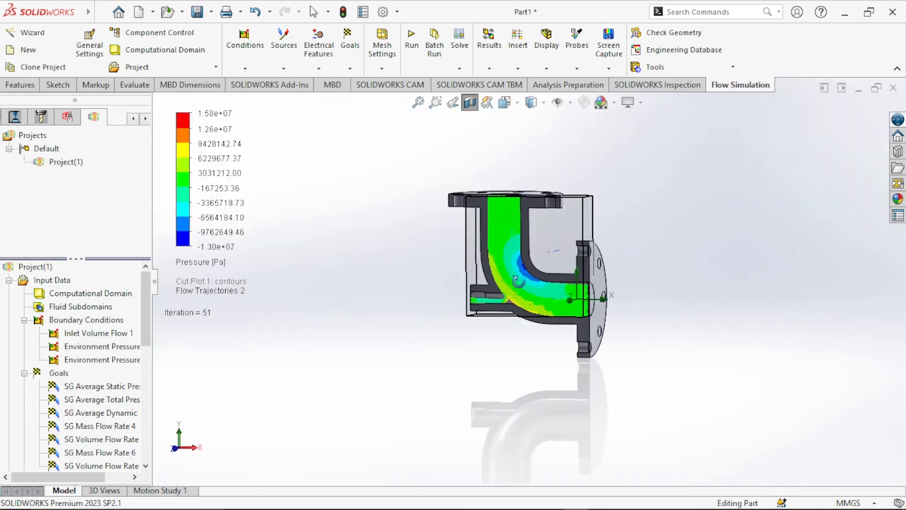
middle_click_drag(518, 282, 516, 236)
scroll(515, 228, "down", 5)
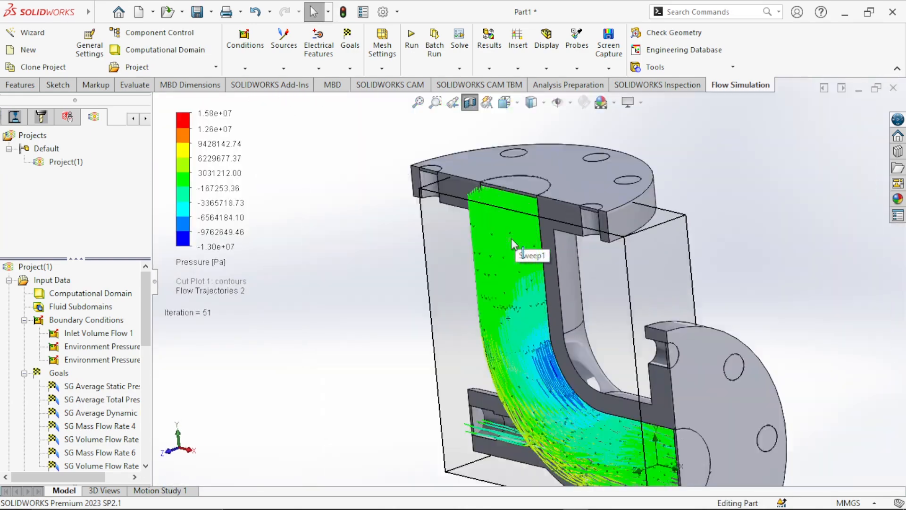
key("ctrl+7")
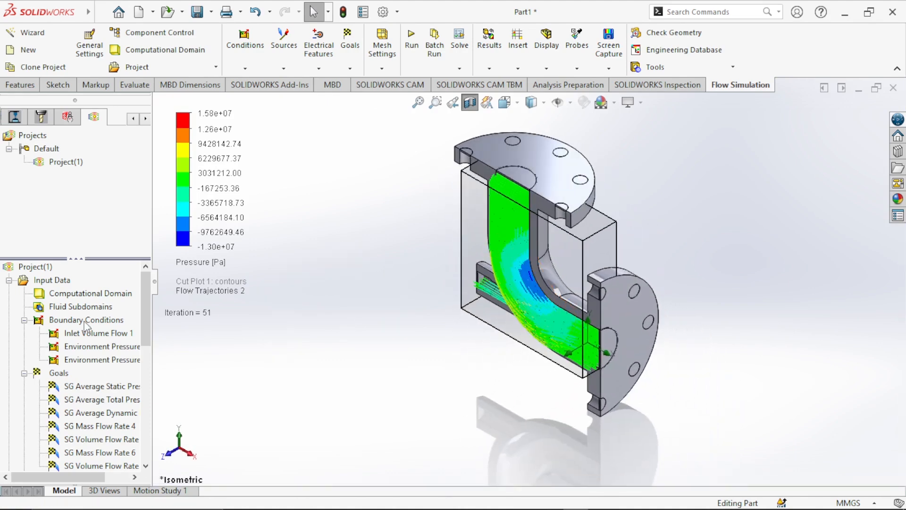
Step: Play the Flow Trajectories 2 animation and examine the pressure-coloured arrows moving down the vertical pipe into the bend
scroll(106, 407, "down", 7)
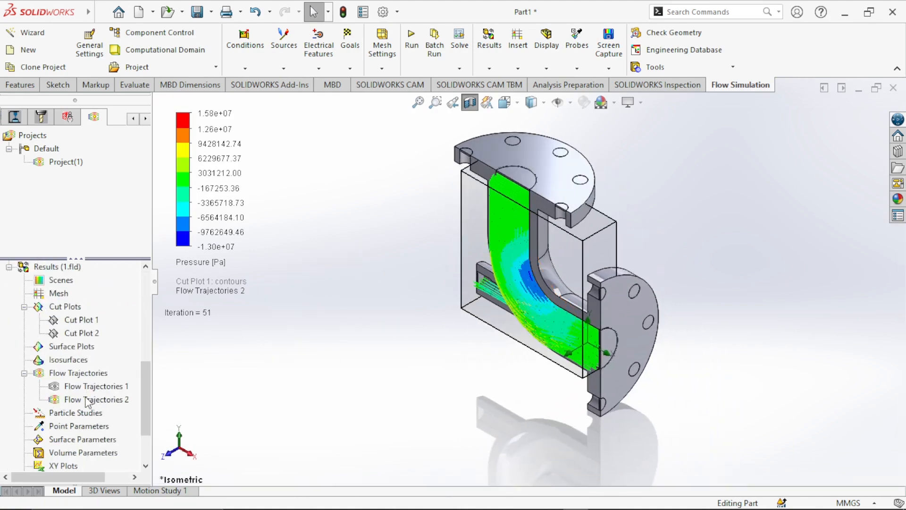
right_click(91, 387)
right_click(74, 400)
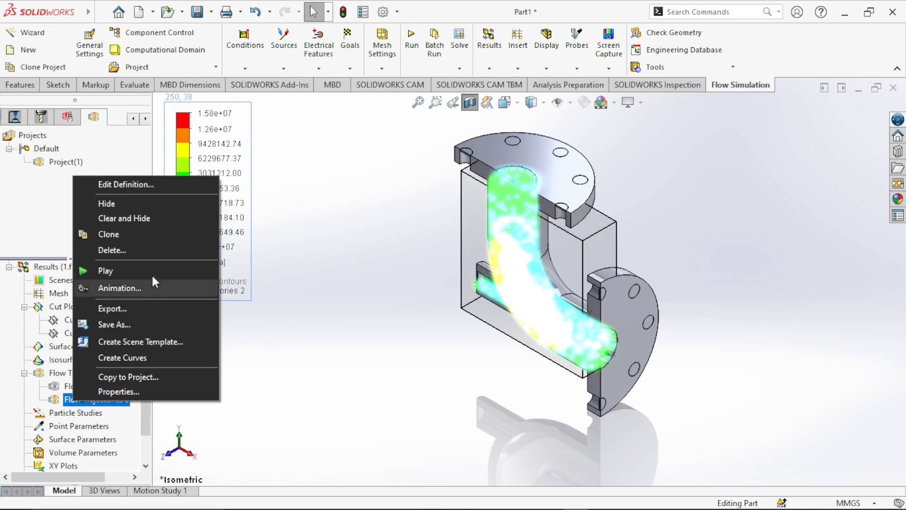
left_click(153, 271)
scroll(519, 241, "down", 5)
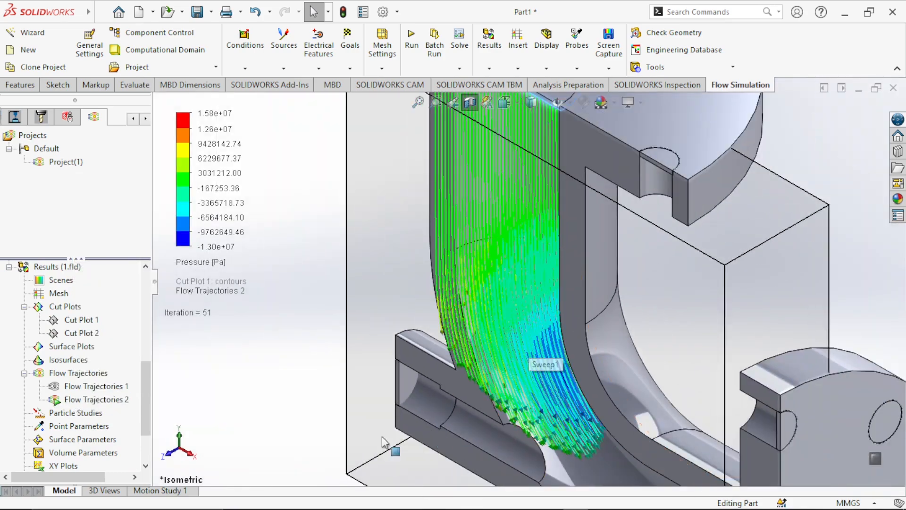
Step: Examine the animated pressure-coloured trajectories from the front, close up around the bend and side branch, and restore the isometric view
left_click(169, 456)
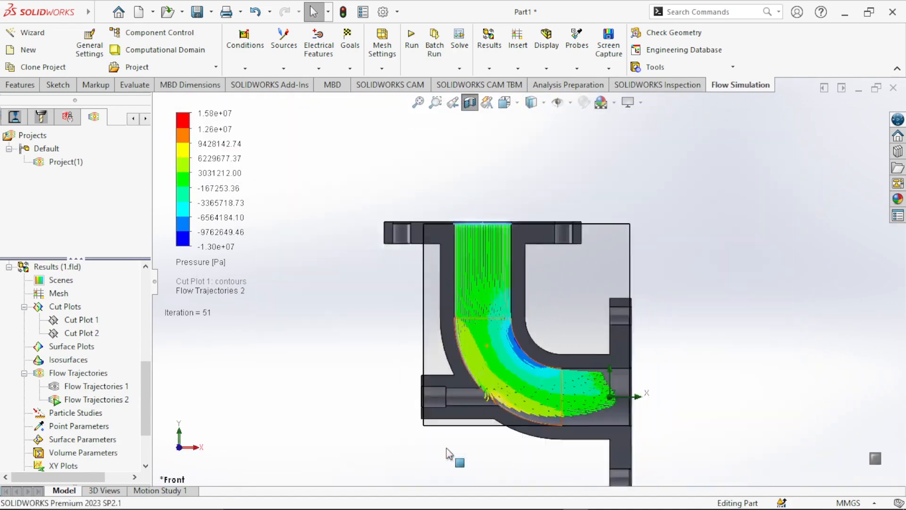
scroll(540, 363, "down", 5)
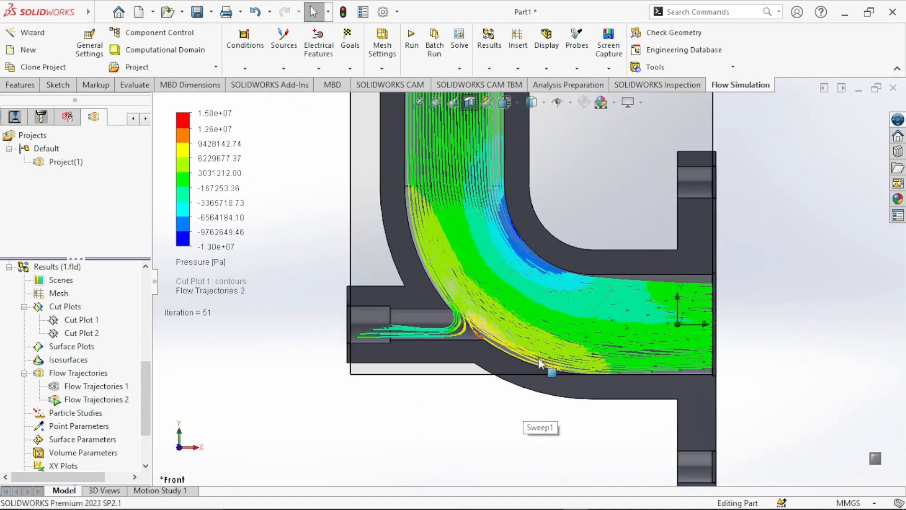
key("ctrl+7")
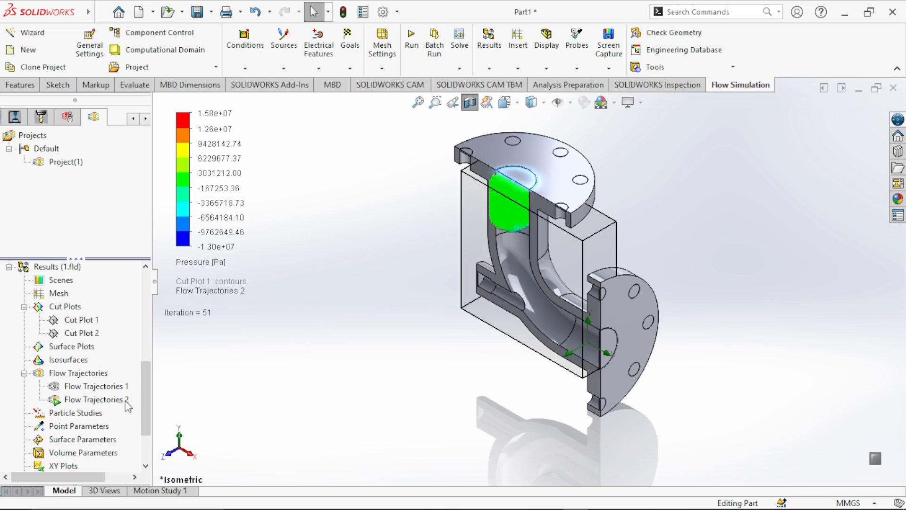
scroll(136, 409, "down", 2)
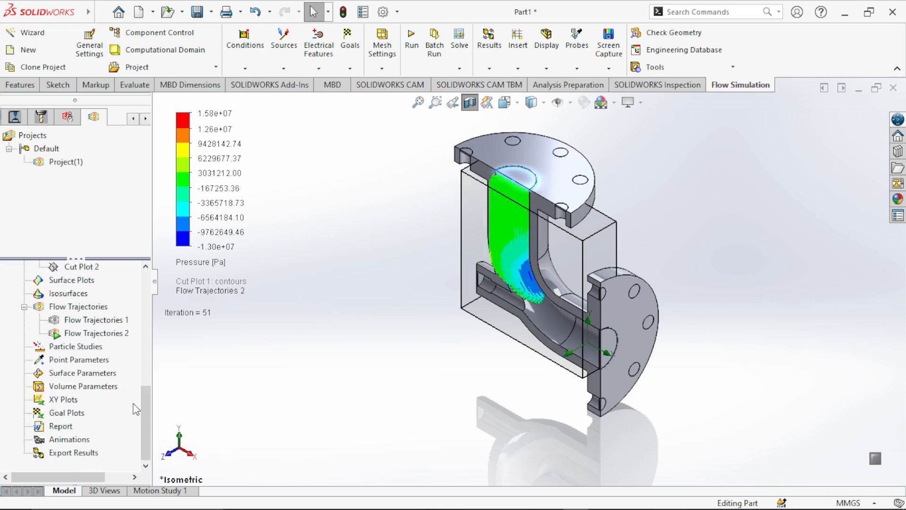
scroll(136, 408, "up", 4)
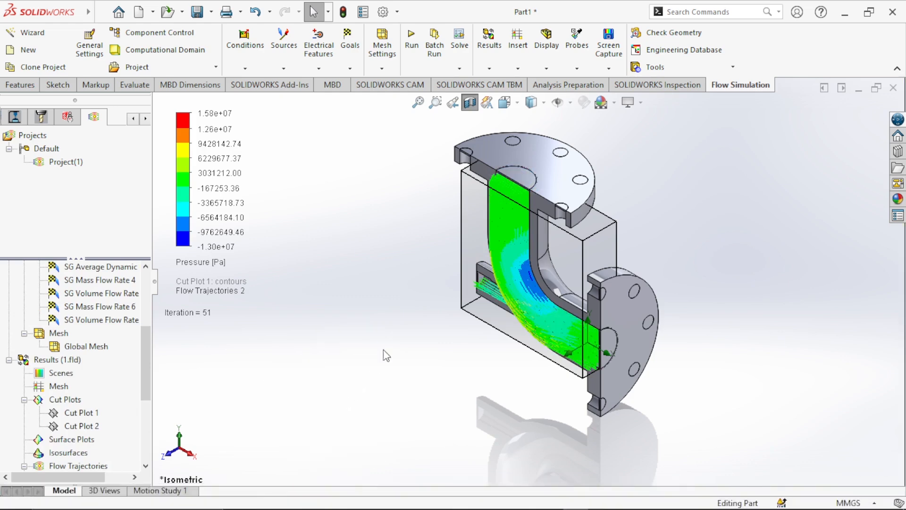
scroll(109, 380, "down", 4)
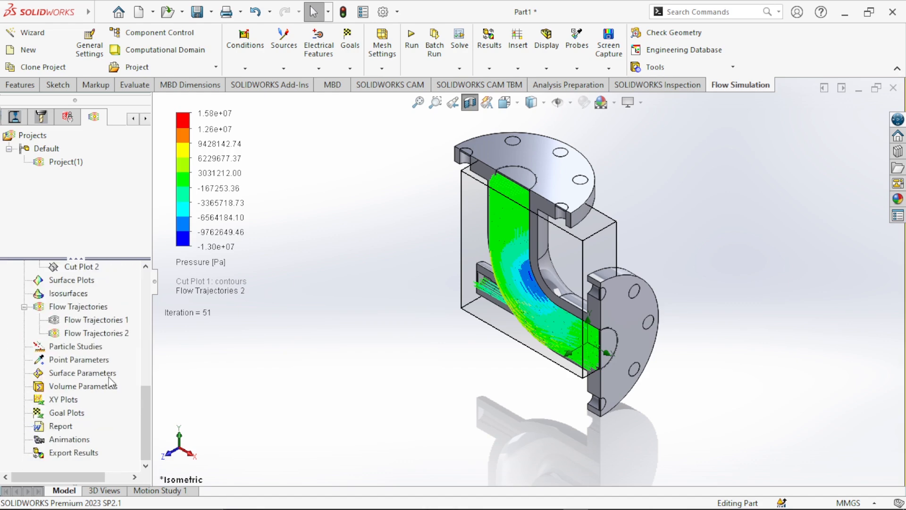
scroll(110, 383, "up", 8)
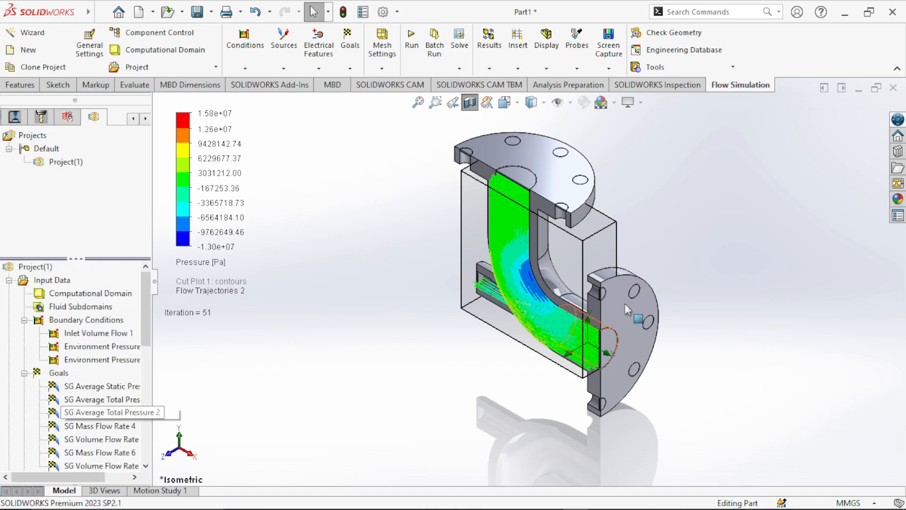